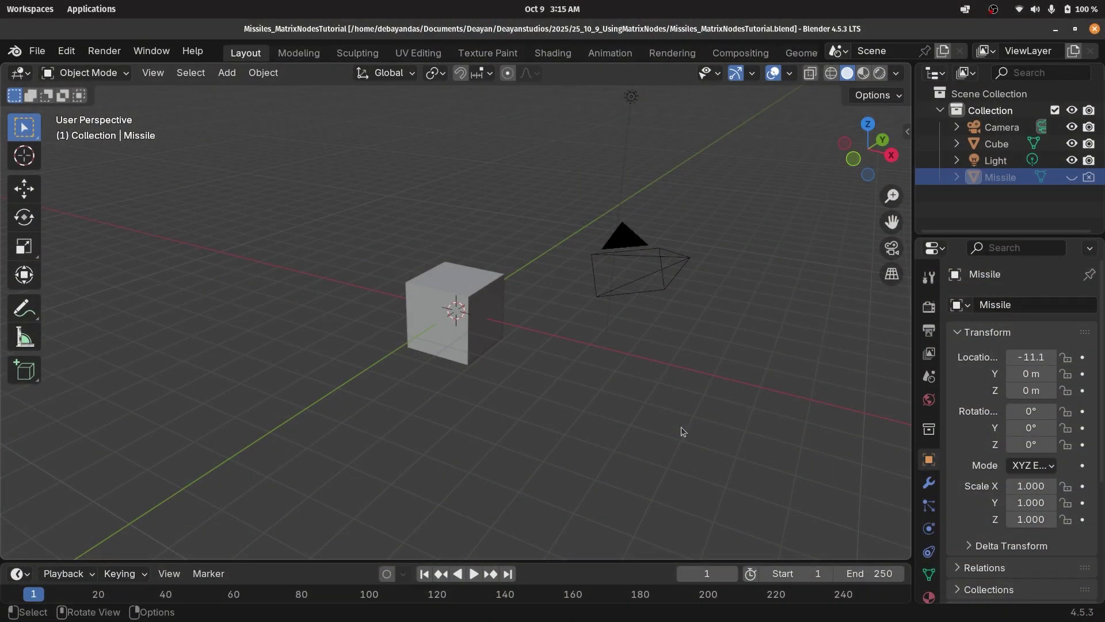
Select the cube, split the 3D viewport horizontally, and turn the lower area into a Geometry Node Editor with its sidebar hidden.
{"action": "left_click", "coordinate": [488, 285]}
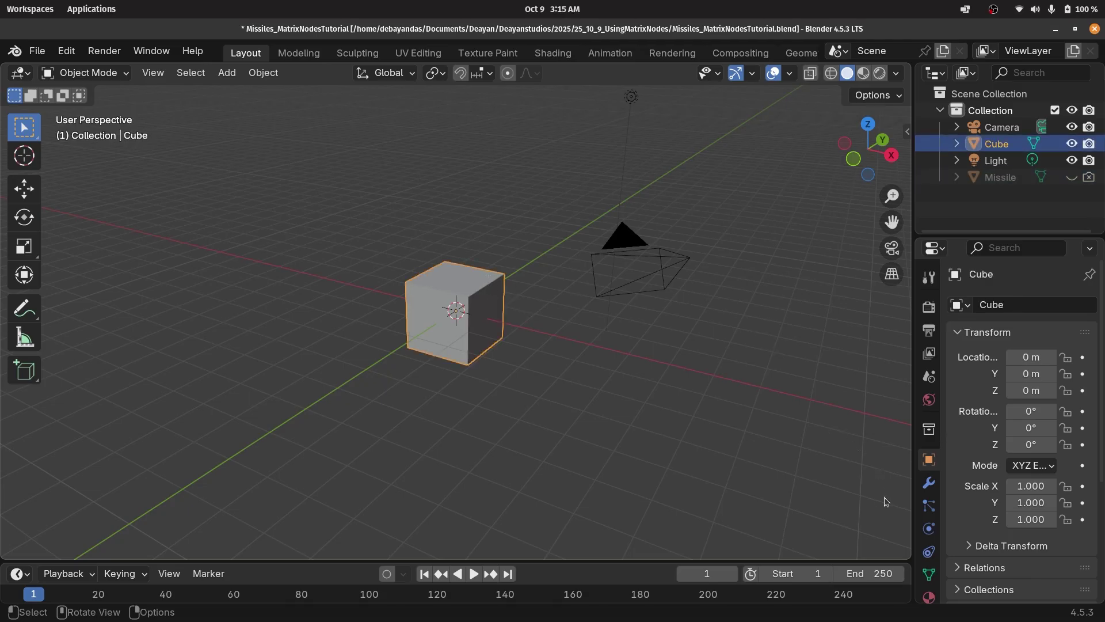
{"action": "left_click_drag", "start_coordinate": [905, 558], "coordinate": [402, 272]}
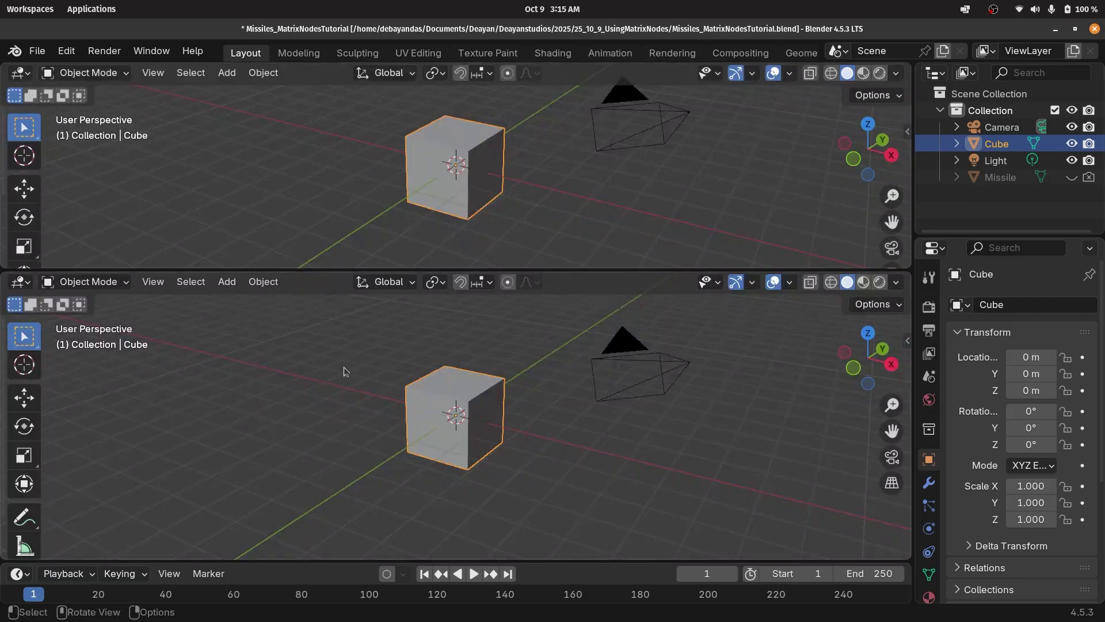
{"action": "left_click", "coordinate": [19, 285]}
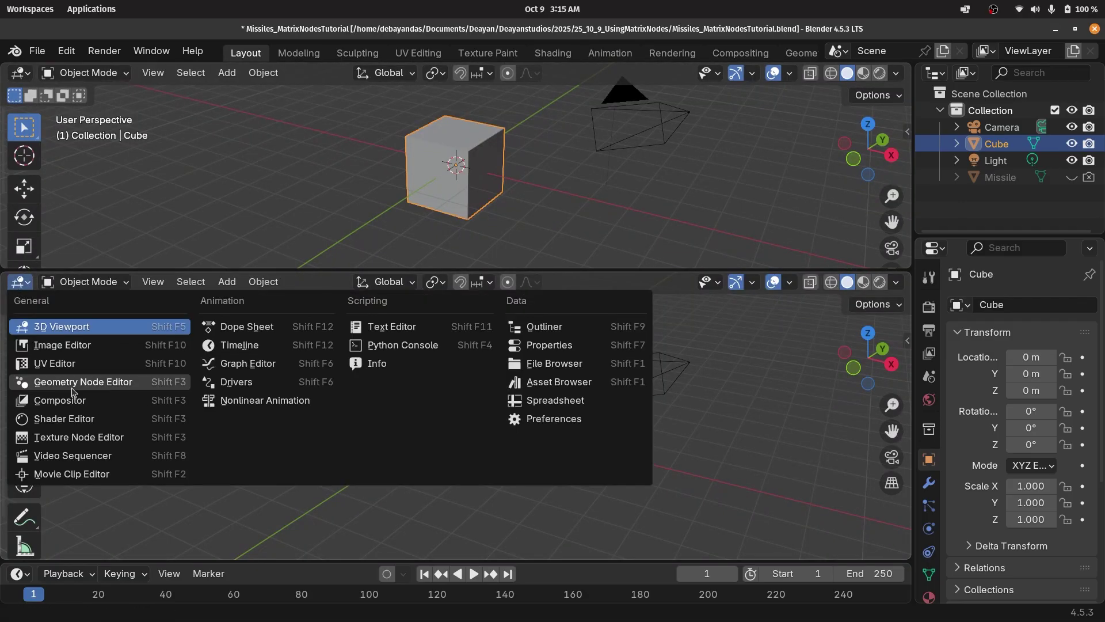
{"action": "left_click", "coordinate": [51, 382]}
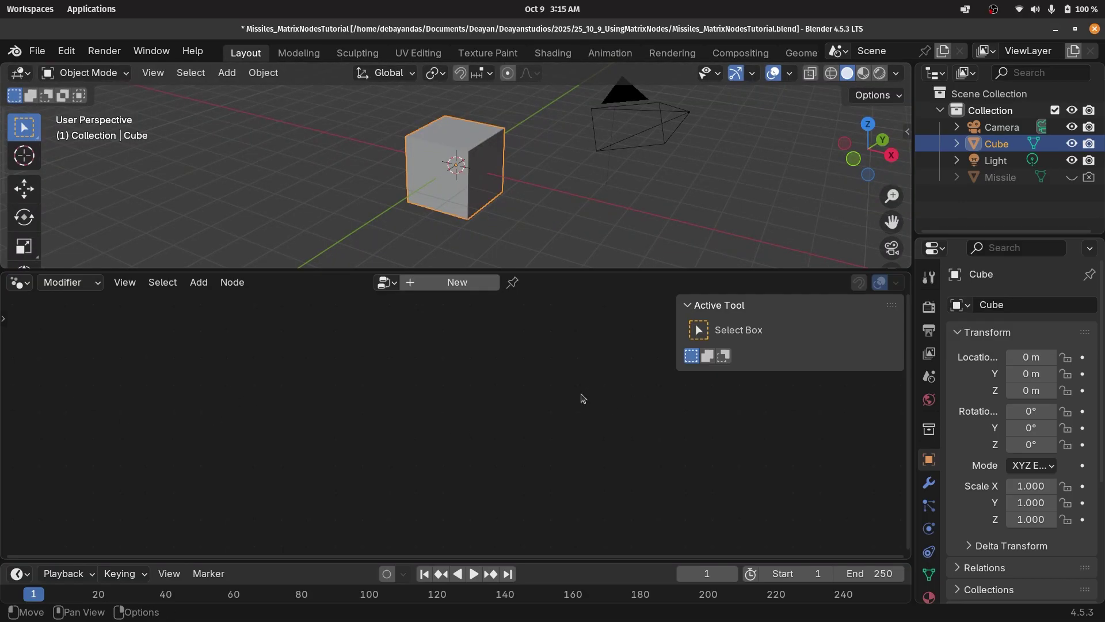
{"action": "key", "text": "n"}
Create a new geometry node tree on the cube and delete its Group Input node.
{"action": "left_click", "coordinate": [458, 284]}
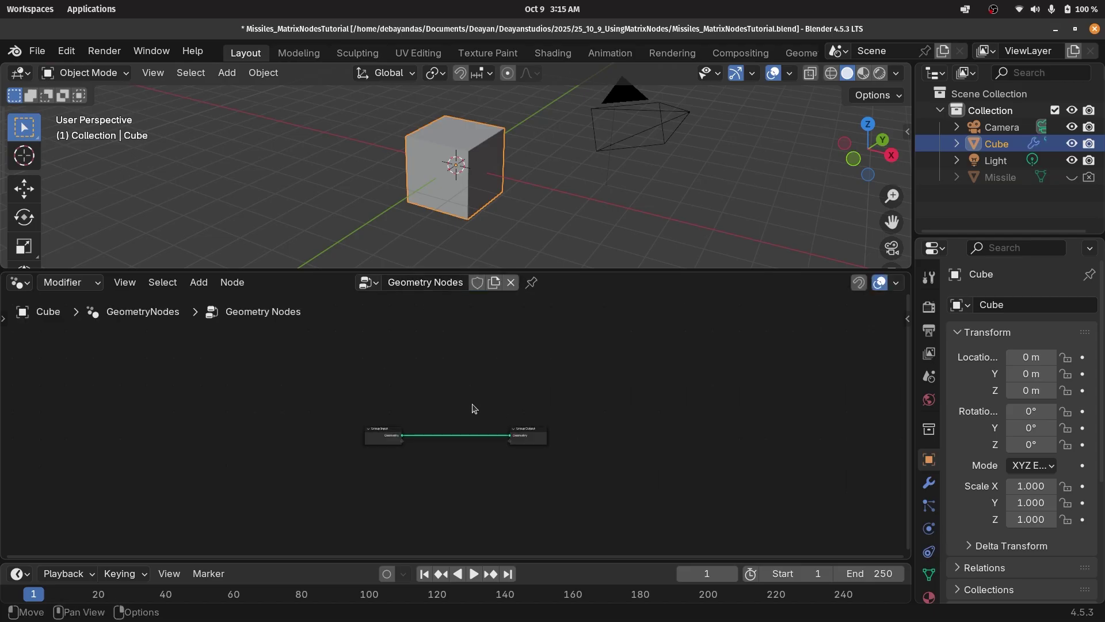
{"action": "scroll", "coordinate": [473, 408], "scroll_direction": "up", "scroll_amount": 4}
{"action": "left_click", "coordinate": [291, 440]}
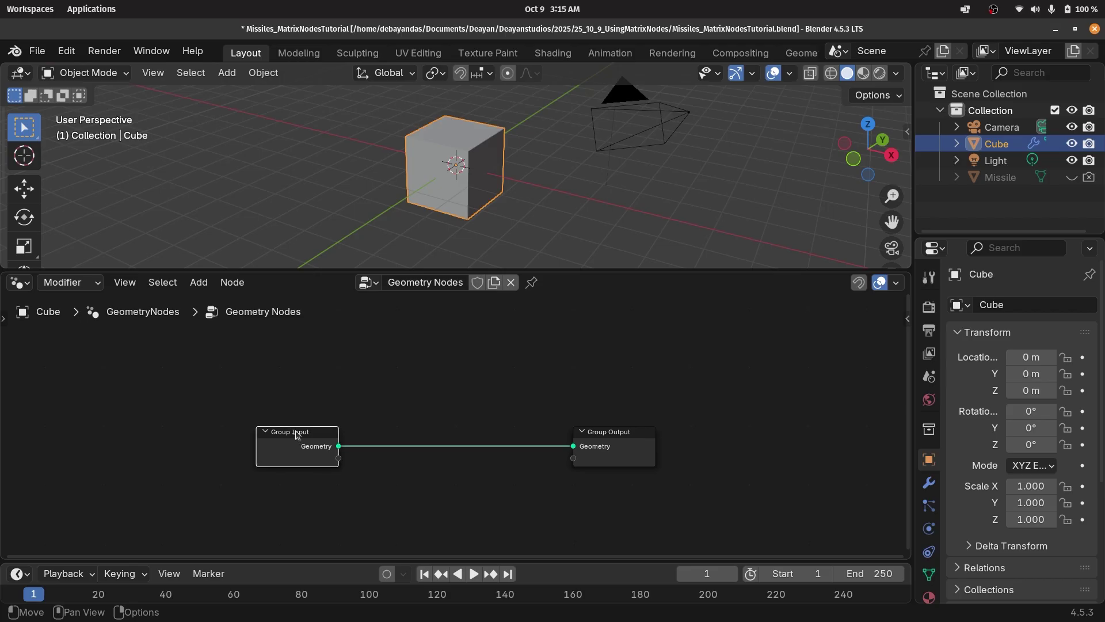
{"action": "key", "text": "Delete"}
{"action": "middle_click_drag", "start_coordinate": [447, 177], "coordinate": [477, 169]}
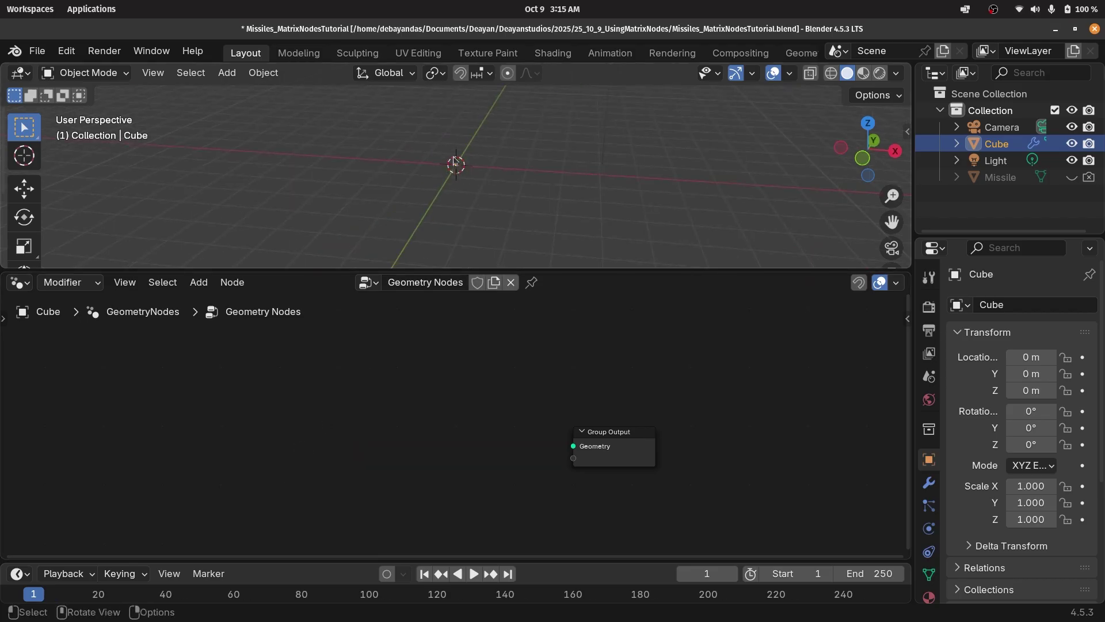
Add a Points node and connect its Points output to the Group Output's Geometry input.
{"action": "scroll", "coordinate": [395, 478], "scroll_direction": "up", "scroll_amount": 1}
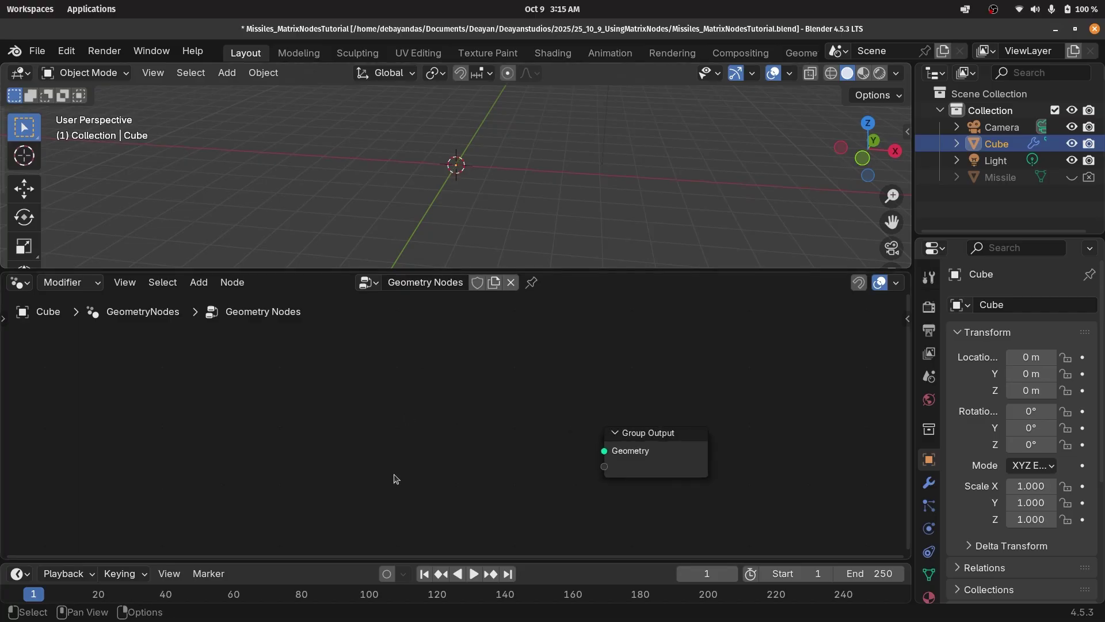
{"action": "key", "text": "shift+a"}
{"action": "type", "text": "posit"}
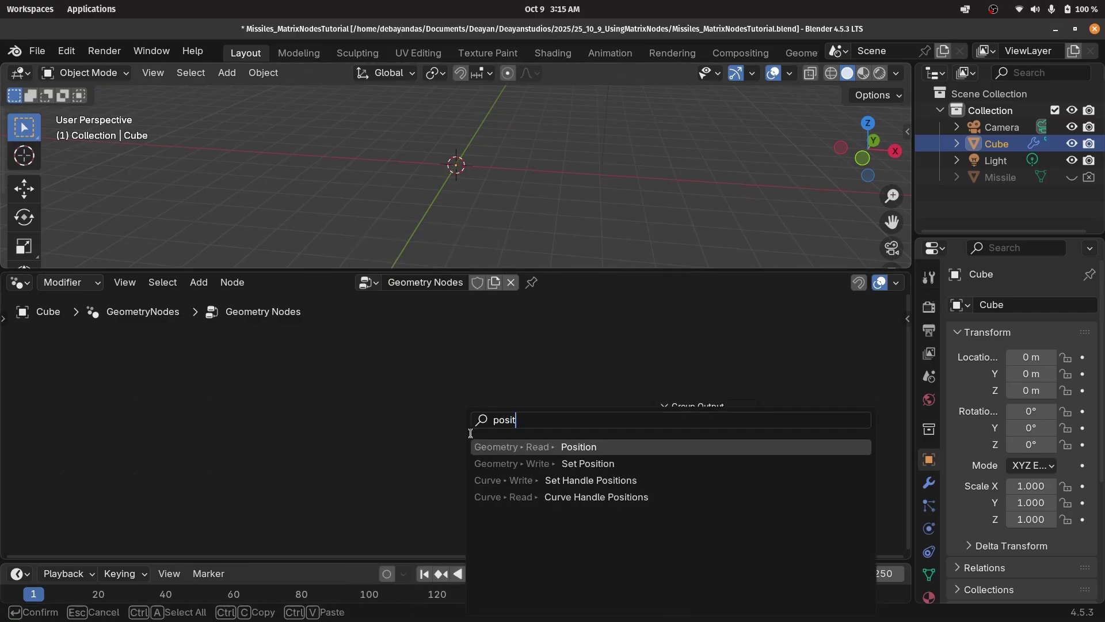
{"action": "key", "text": "BackSpace"}
{"action": "key", "text": "BackSpace"}
{"action": "key", "text": "BackSpace"}
{"action": "type", "text": "int"}
{"action": "key", "text": "Down"}
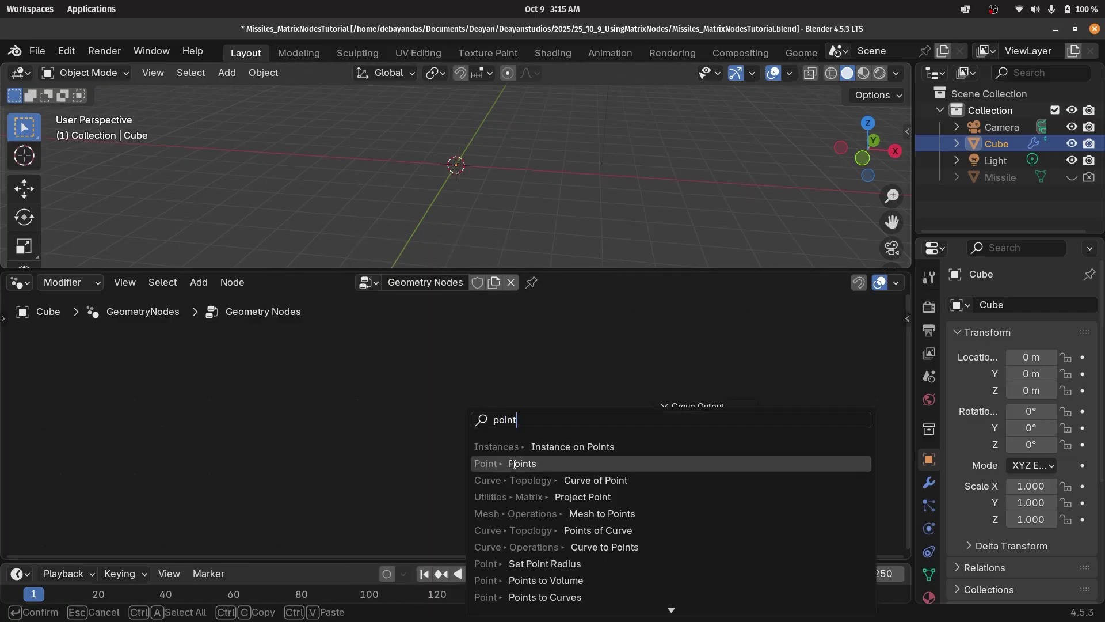
{"action": "key", "text": "Return"}
{"action": "left_click", "coordinate": [319, 403]}
{"action": "left_click_drag", "start_coordinate": [423, 426], "coordinate": [654, 425]}
Set the count of the Points node to 5.
{"action": "scroll", "coordinate": [370, 456], "scroll_direction": "up", "scroll_amount": 2}
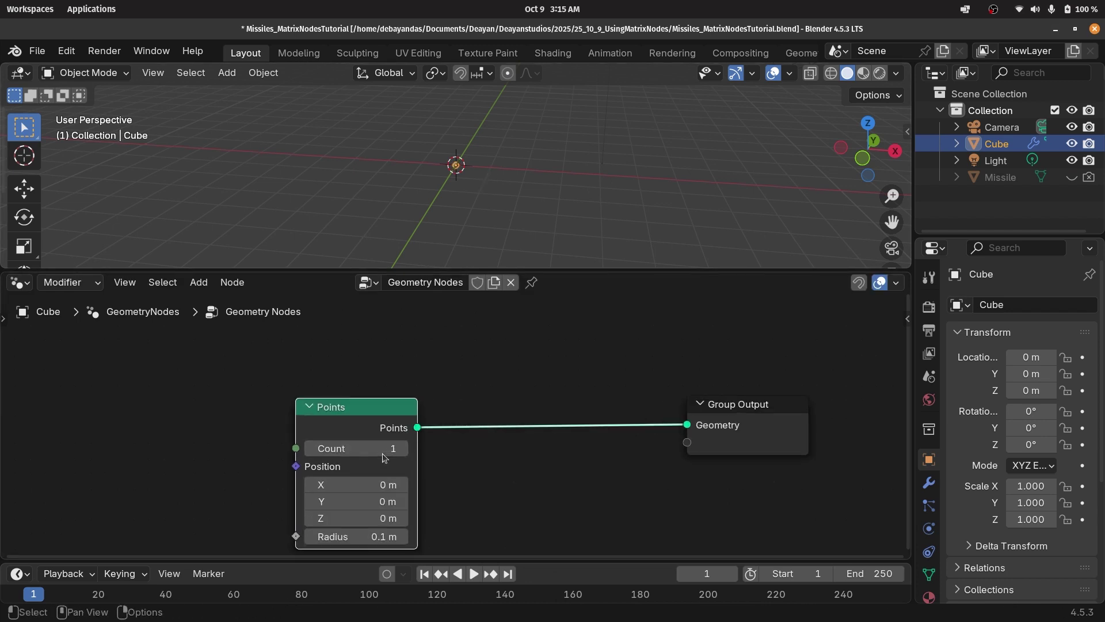
{"action": "left_click", "coordinate": [350, 455]}
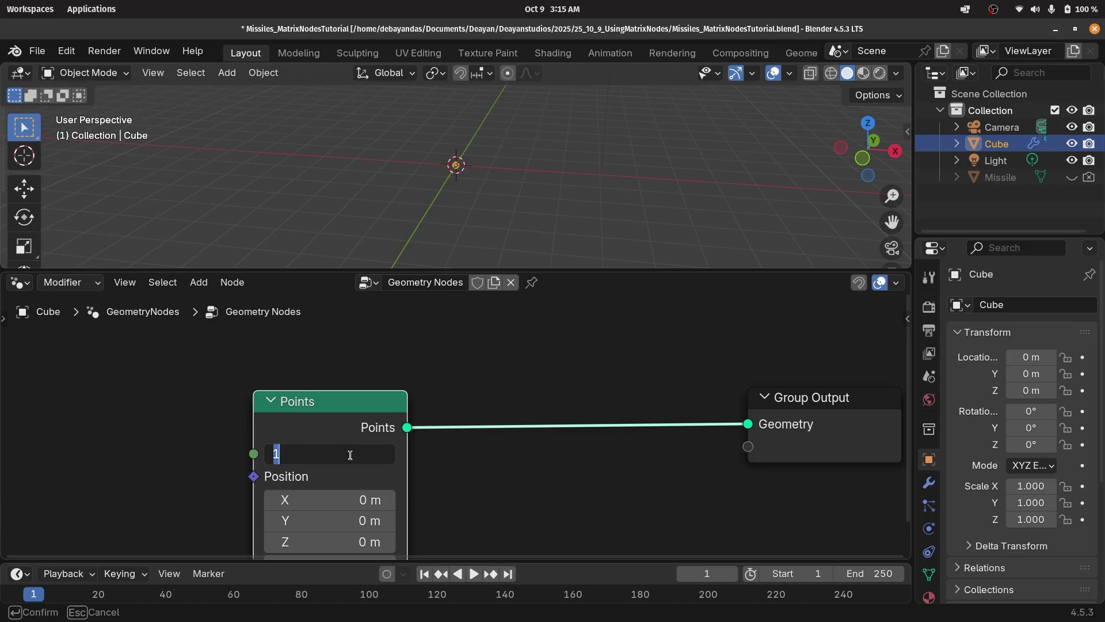
{"action": "type", "text": "5"}
{"action": "key", "text": "Return"}
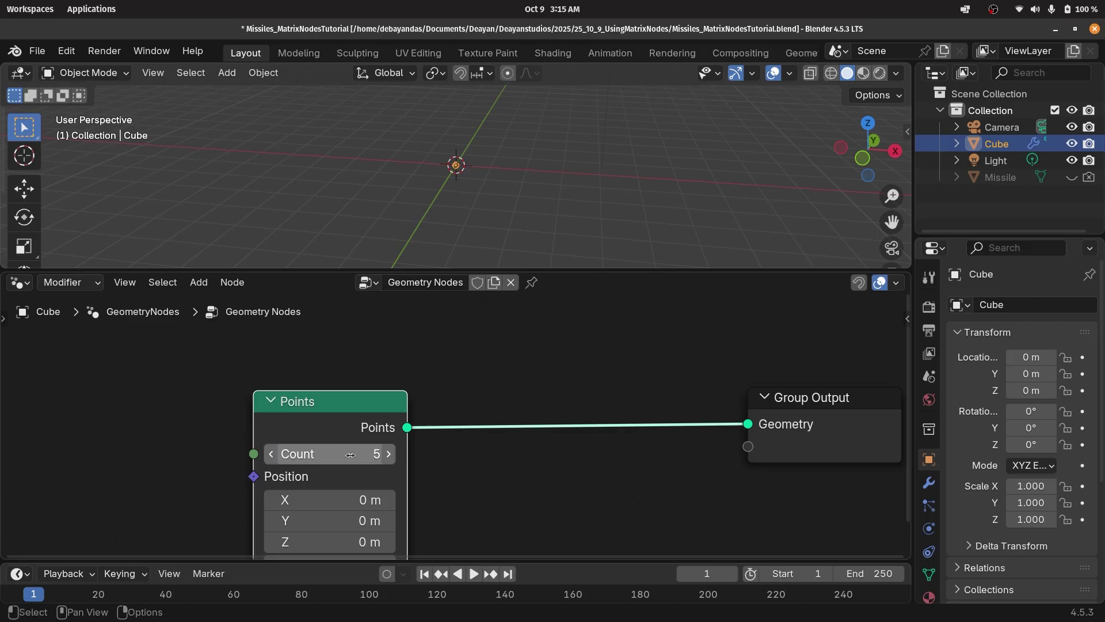
Move the Points node away from the Group Output and insert a Set Position node on the link between them.
{"action": "left_click_drag", "start_coordinate": [338, 424], "coordinate": [145, 424]}
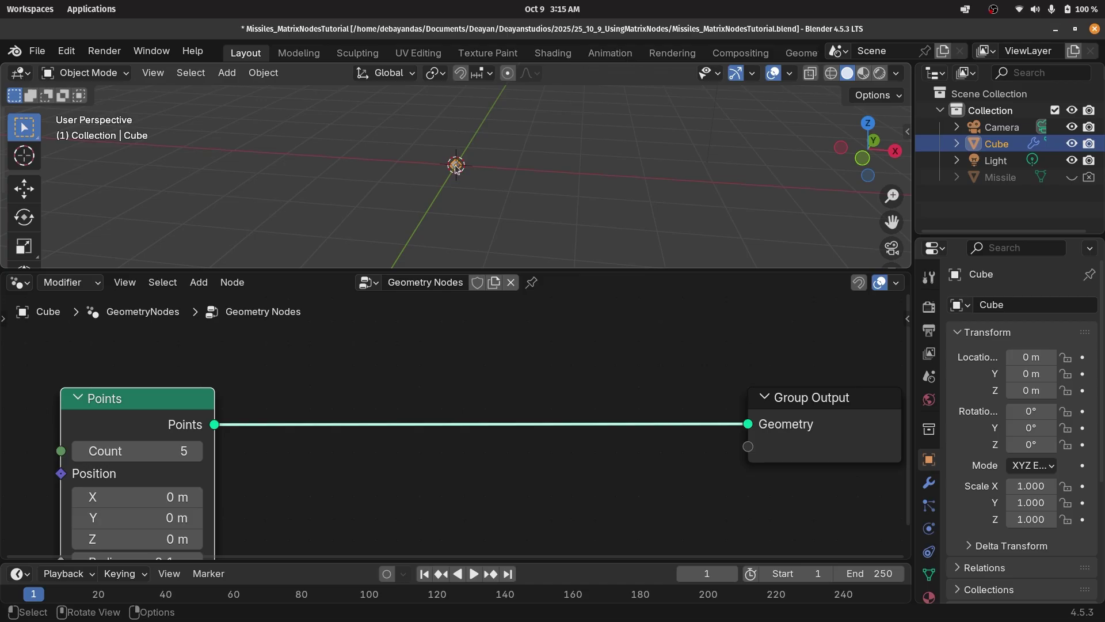
{"action": "scroll", "coordinate": [293, 414], "scroll_direction": "down", "scroll_amount": 2}
{"action": "left_click_drag", "start_coordinate": [271, 414], "coordinate": [136, 420]}
{"action": "middle_click_drag", "start_coordinate": [293, 422], "coordinate": [406, 398]}
{"action": "key", "text": "shift+a"}
{"action": "mouse_move", "coordinate": [406, 397]}
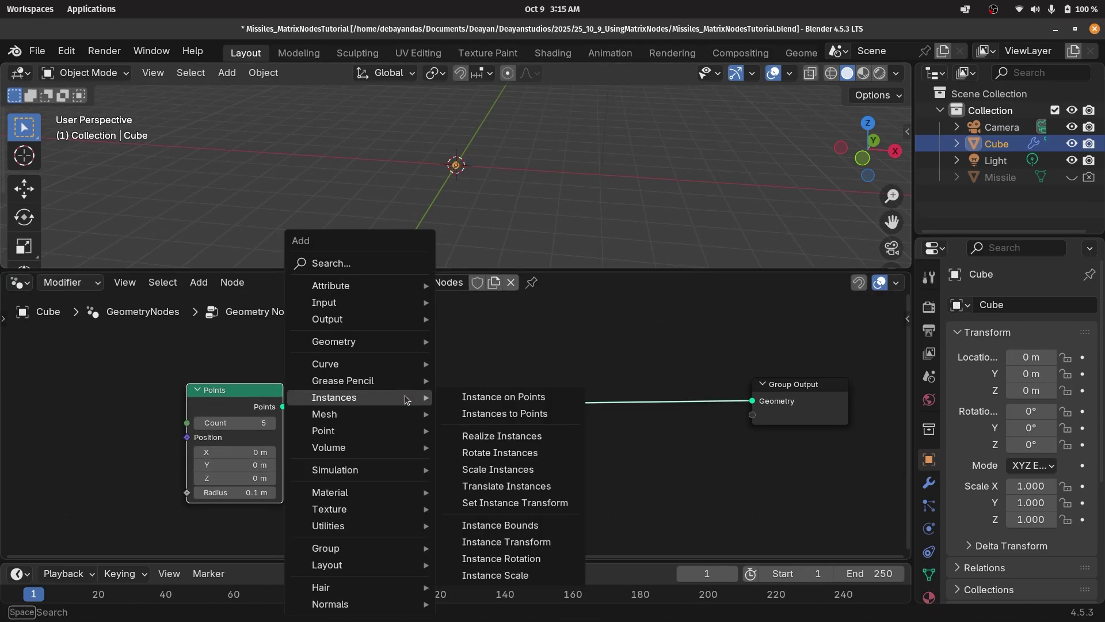
{"action": "type", "text": "set posion"}
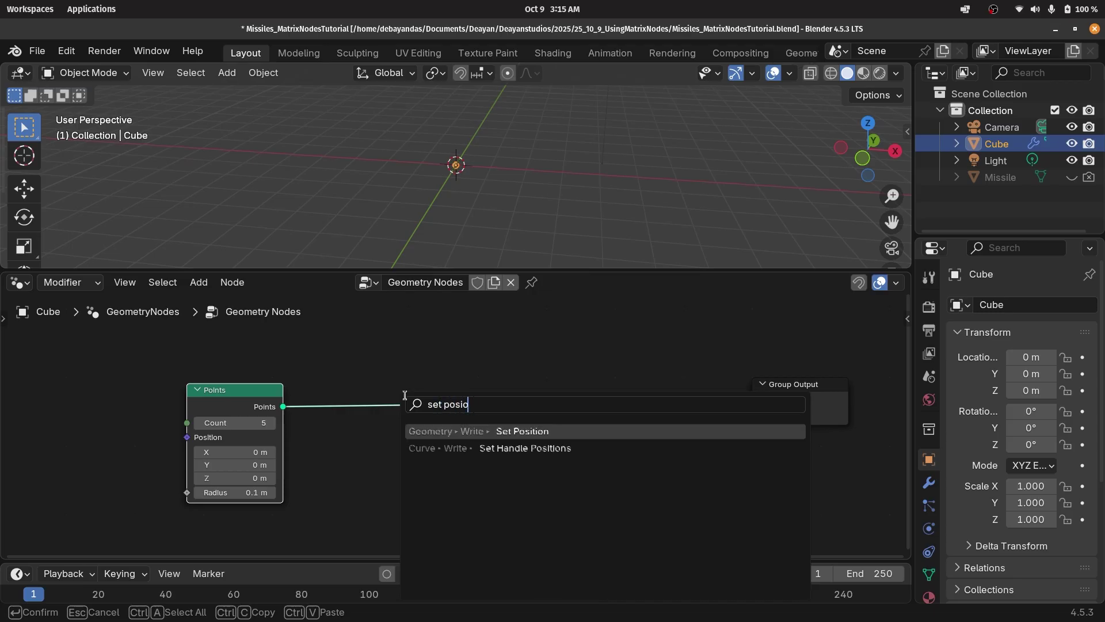
{"action": "key", "text": "Return"}
{"action": "left_click", "coordinate": [405, 395]}
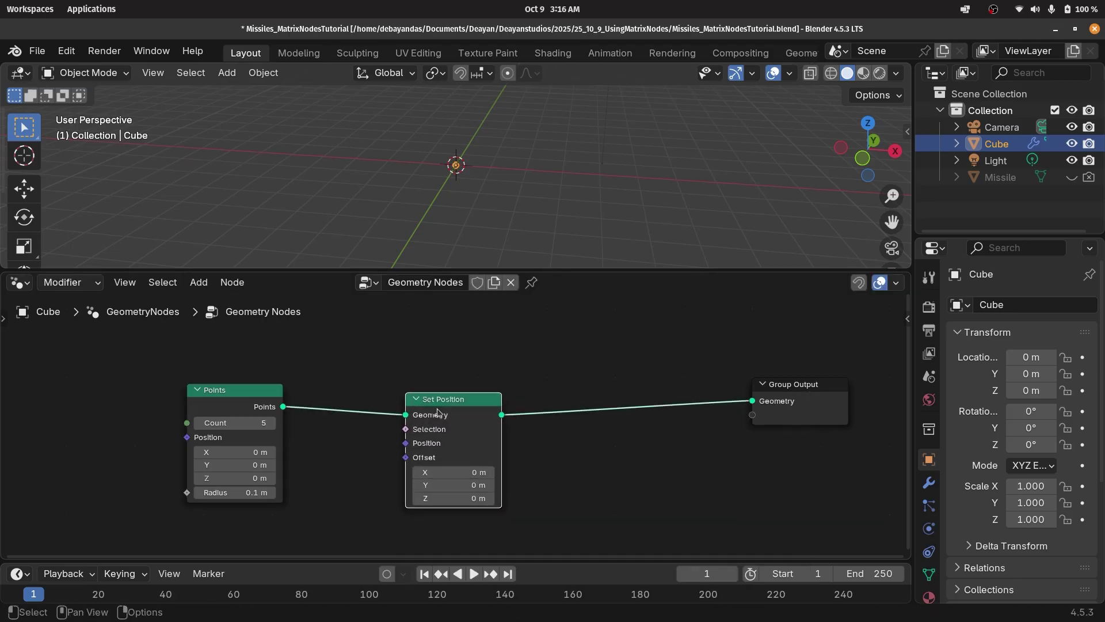
{"action": "left_click_drag", "start_coordinate": [438, 412], "coordinate": [428, 425]}
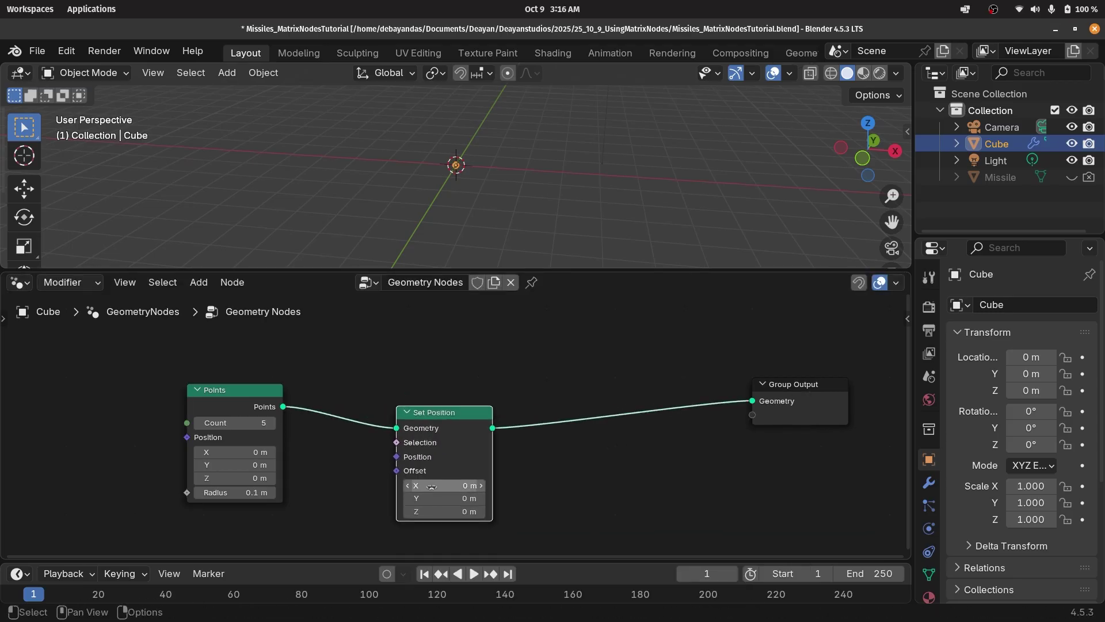
Add a Random Value node below the Points node and set its data type to Vector.
{"action": "left_click_drag", "start_coordinate": [253, 405], "coordinate": [253, 364]}
{"action": "middle_click_drag", "start_coordinate": [342, 494], "coordinate": [414, 458]}
{"action": "key", "text": "shift+a"}
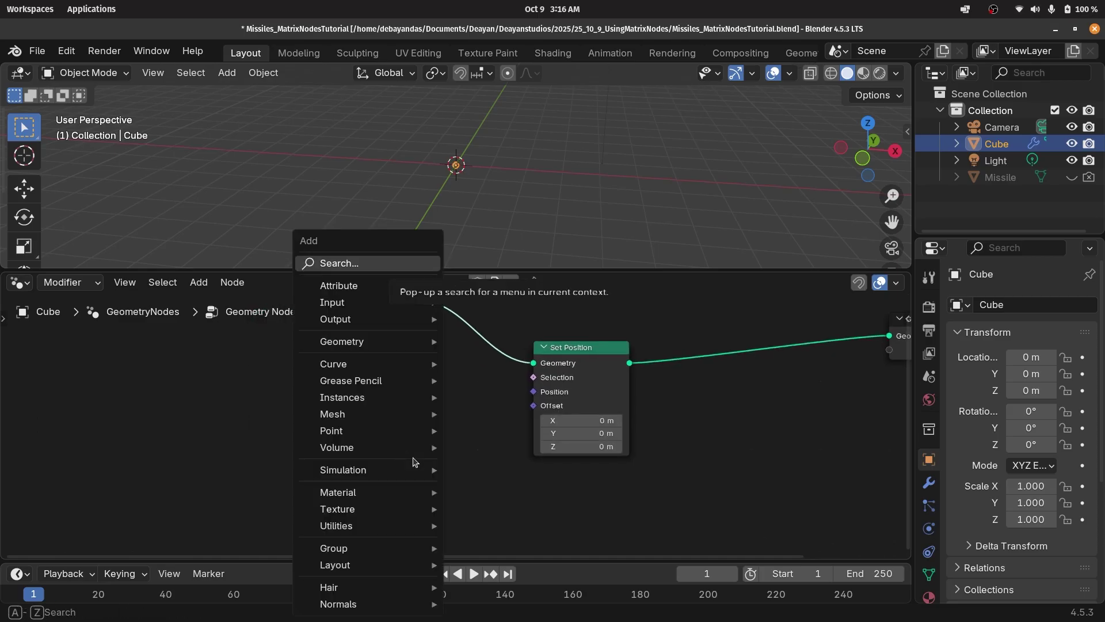
{"action": "type", "text": "rano"}
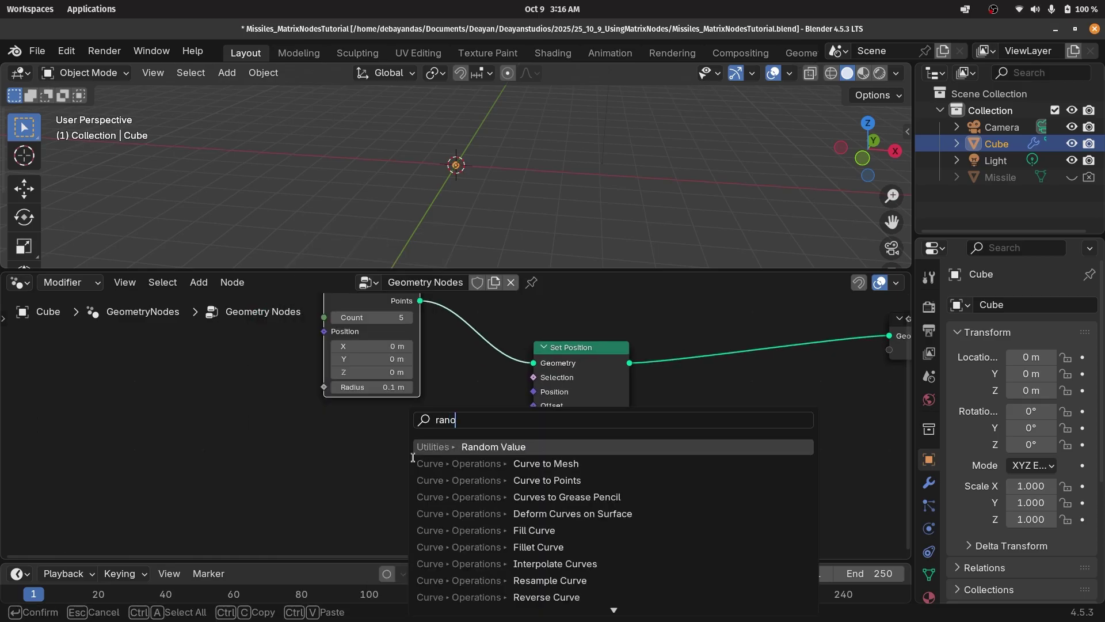
{"action": "key", "text": "Return"}
{"action": "left_click", "coordinate": [366, 442]}
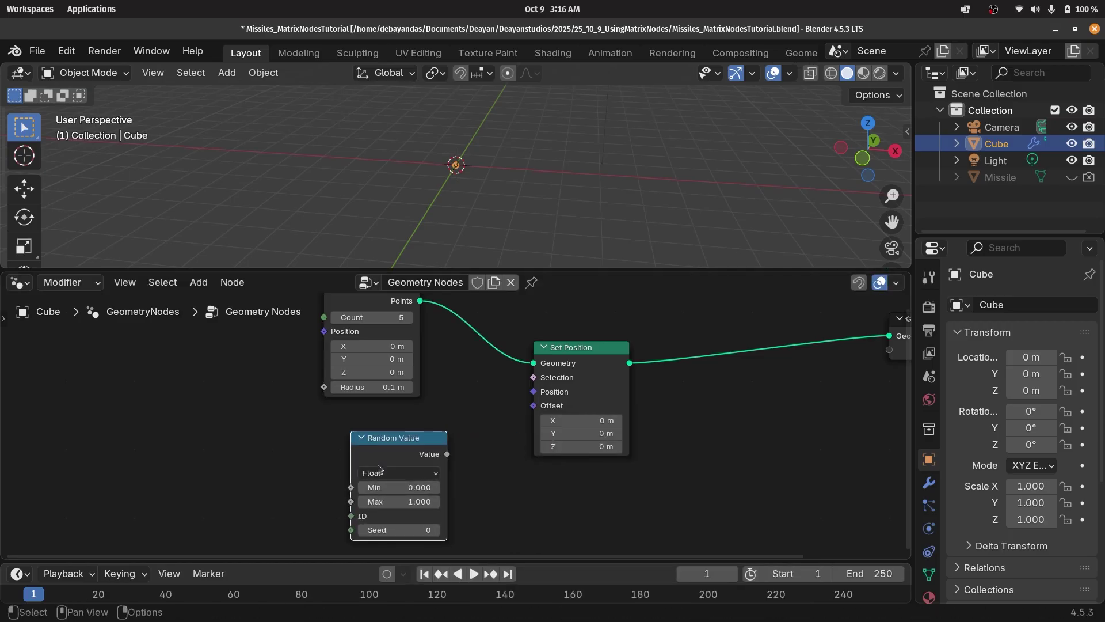
{"action": "left_click", "coordinate": [383, 472]}
{"action": "left_click", "coordinate": [379, 534]}
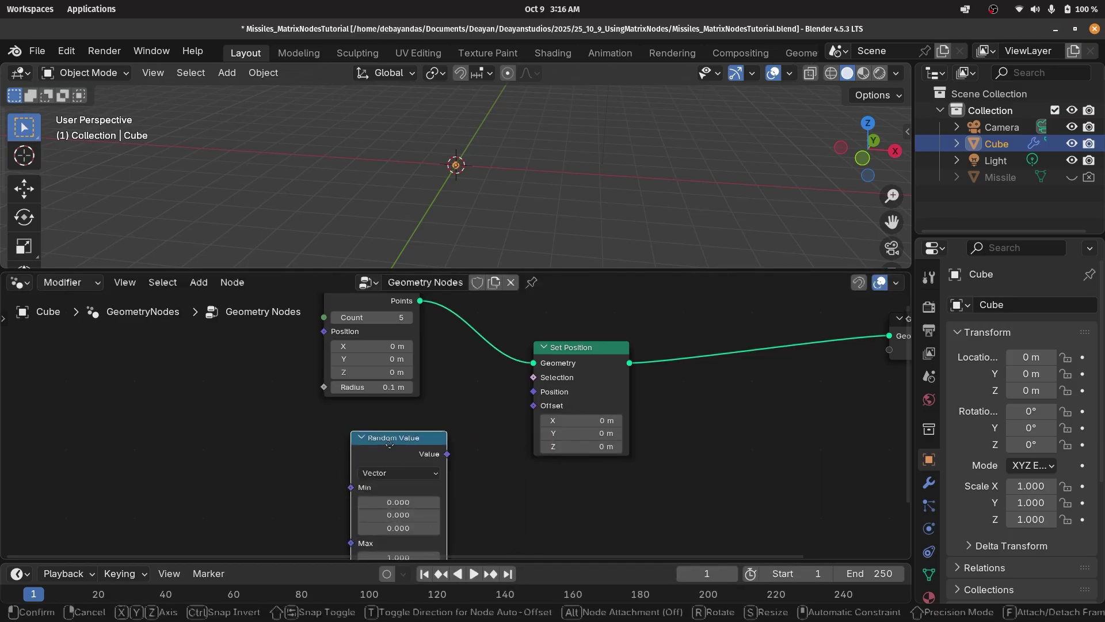
{"action": "left_click_drag", "start_coordinate": [393, 451], "coordinate": [370, 428]}
{"action": "middle_click_drag", "start_coordinate": [393, 476], "coordinate": [428, 417]}
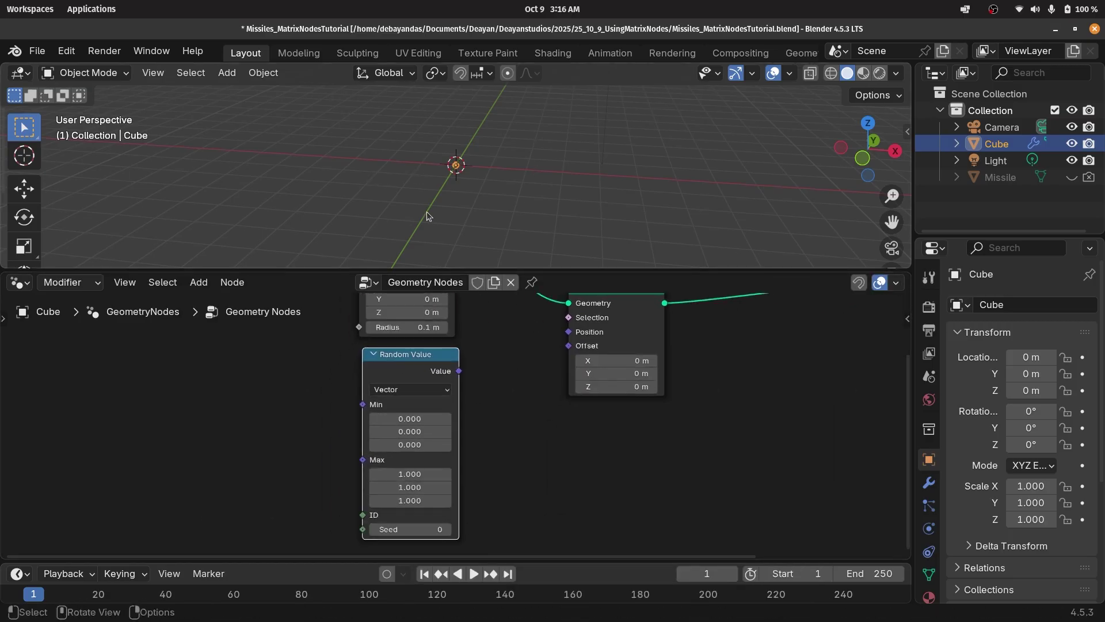
Set the Random Value minimum to -5 on X and Y, and its maximum to 5 on X and Y and 0 on Z.
{"action": "left_click", "coordinate": [408, 500]}
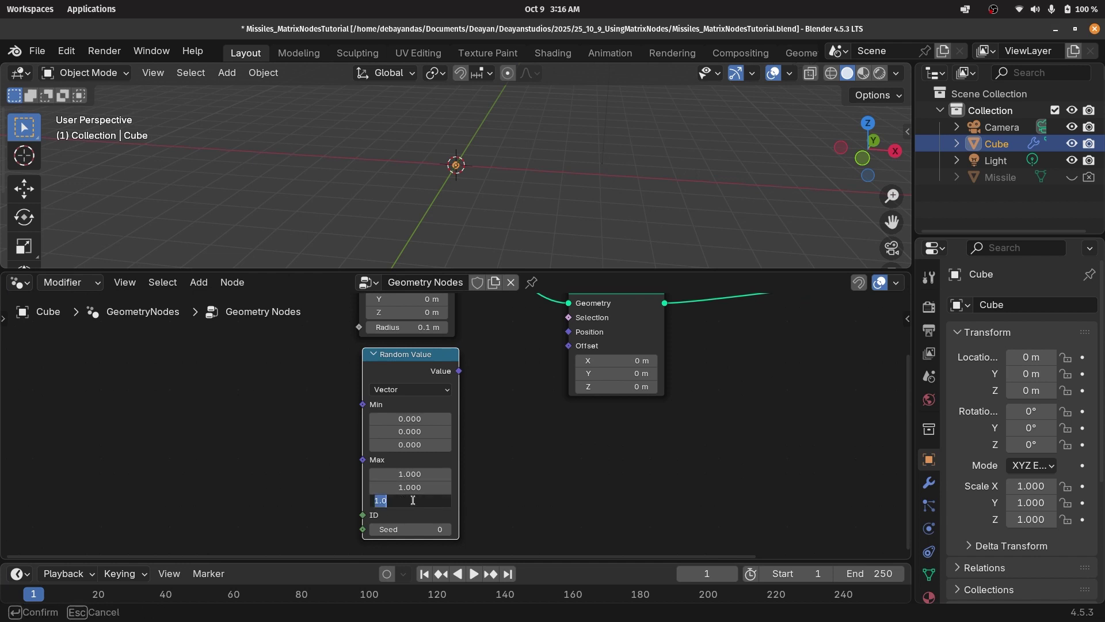
{"action": "type", "text": "0"}
{"action": "key", "text": "Return"}
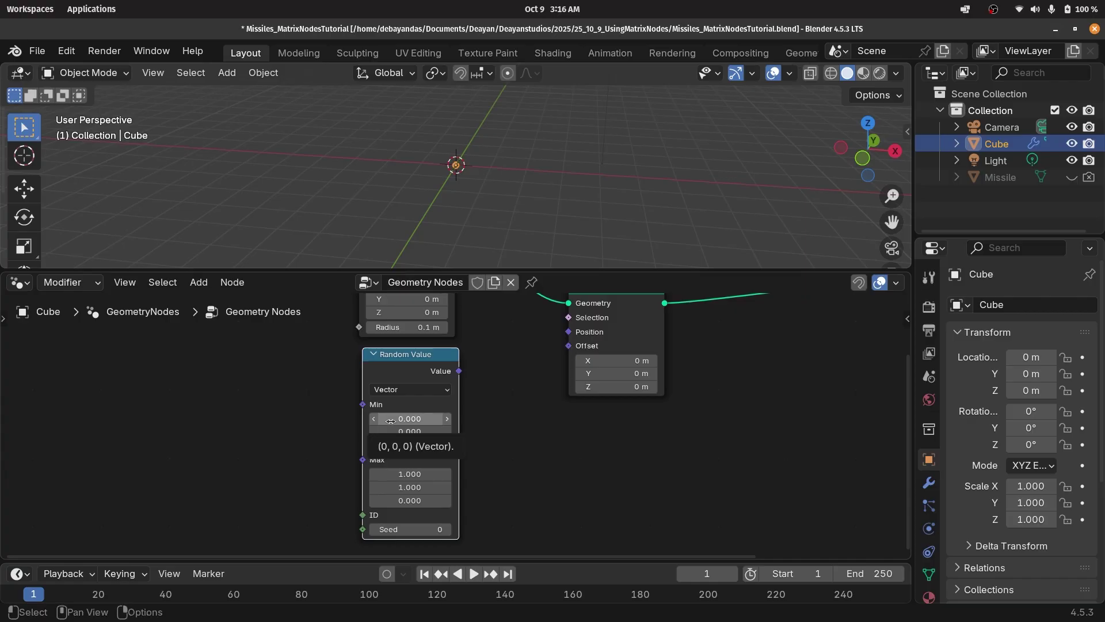
{"action": "left_click_drag", "start_coordinate": [391, 419], "coordinate": [400, 418]}
{"action": "type", "text": "-5"}
{"action": "key", "text": "Return"}
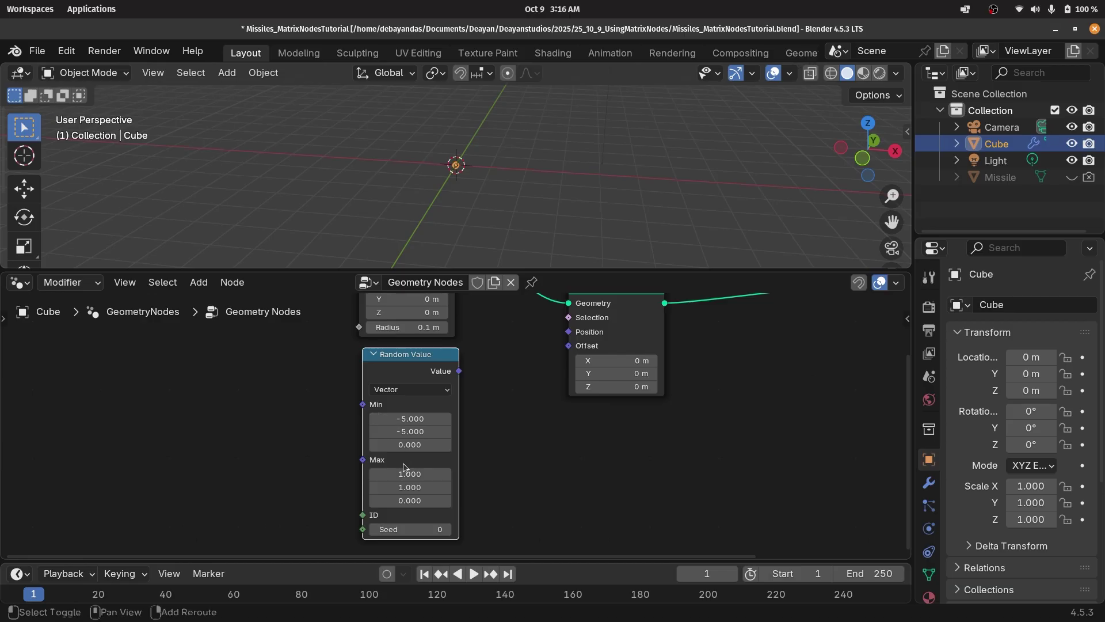
{"action": "mouse_move", "coordinate": [406, 474]}
{"action": "left_mouse_down"}
{"action": "mouse_move", "coordinate": [406, 487]}
{"action": "mouse_move", "coordinate": [402, 476]}
{"action": "left_mouse_up"}
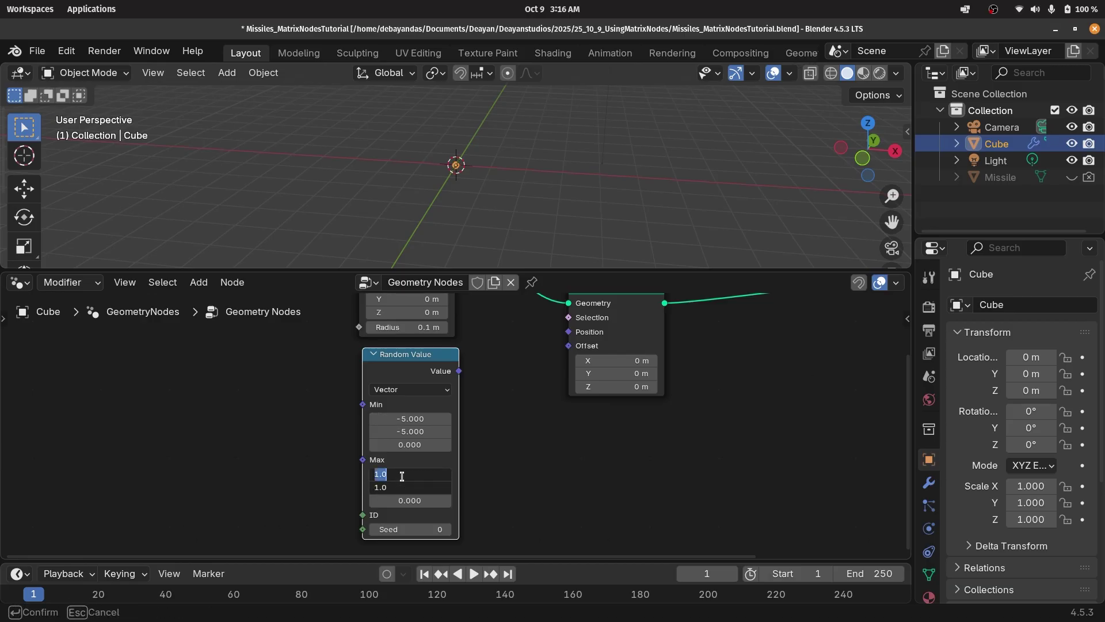
{"action": "type", "text": "5"}
{"action": "key", "text": "Return"}
Connect the Random Value output to the Offset input of the Set Position node.
{"action": "scroll", "coordinate": [488, 349], "scroll_direction": "down", "scroll_amount": 1}
{"action": "middle_click_drag", "start_coordinate": [477, 366], "coordinate": [449, 410]}
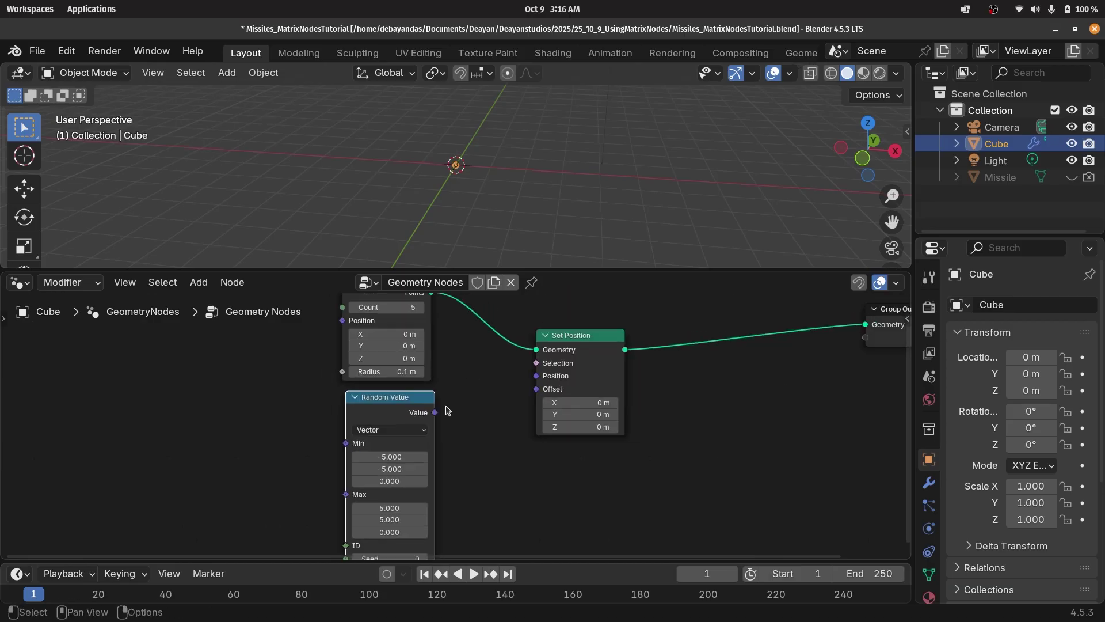
{"action": "left_click_drag", "start_coordinate": [435, 412], "coordinate": [536, 388]}
{"action": "middle_click_drag", "start_coordinate": [535, 230], "coordinate": [561, 241]}
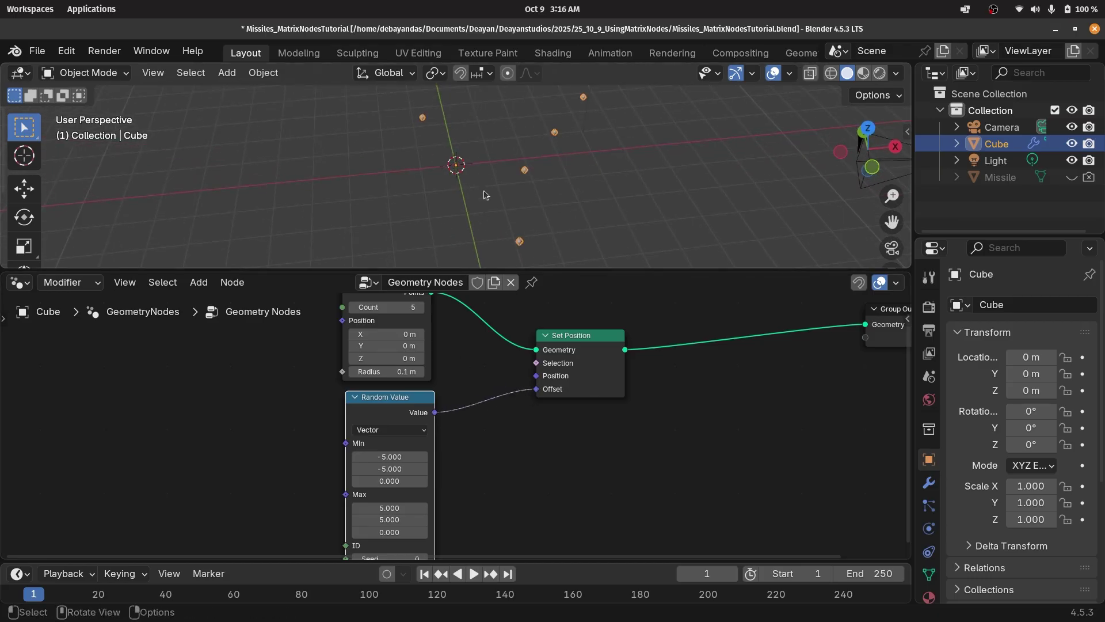
{"action": "scroll", "coordinate": [519, 221], "scroll_direction": "down", "scroll_amount": 4}
{"action": "scroll", "coordinate": [439, 358], "scroll_direction": "down", "scroll_amount": 6}
Shift the existing nodes away from the Group Output and insert an Instance on Points node between Set Position and Group Output.
{"action": "left_click_drag", "start_coordinate": [331, 332], "coordinate": [535, 471]}
{"action": "key", "text": "g"}
{"action": "left_click", "coordinate": [369, 374]}
{"action": "scroll", "coordinate": [464, 395], "scroll_direction": "up", "scroll_amount": 3}
{"action": "key", "text": "shift+a"}
{"action": "mouse_move", "coordinate": [438, 444]}
{"action": "type", "text": "instance on"}
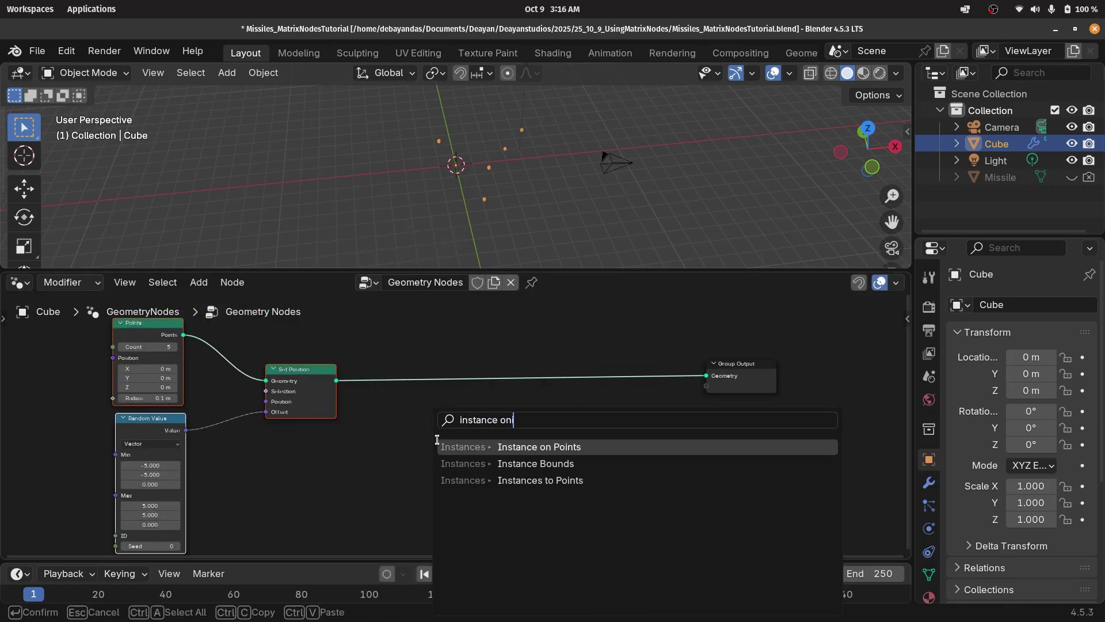
{"action": "left_click", "coordinate": [528, 446]}
{"action": "left_click", "coordinate": [521, 443]}
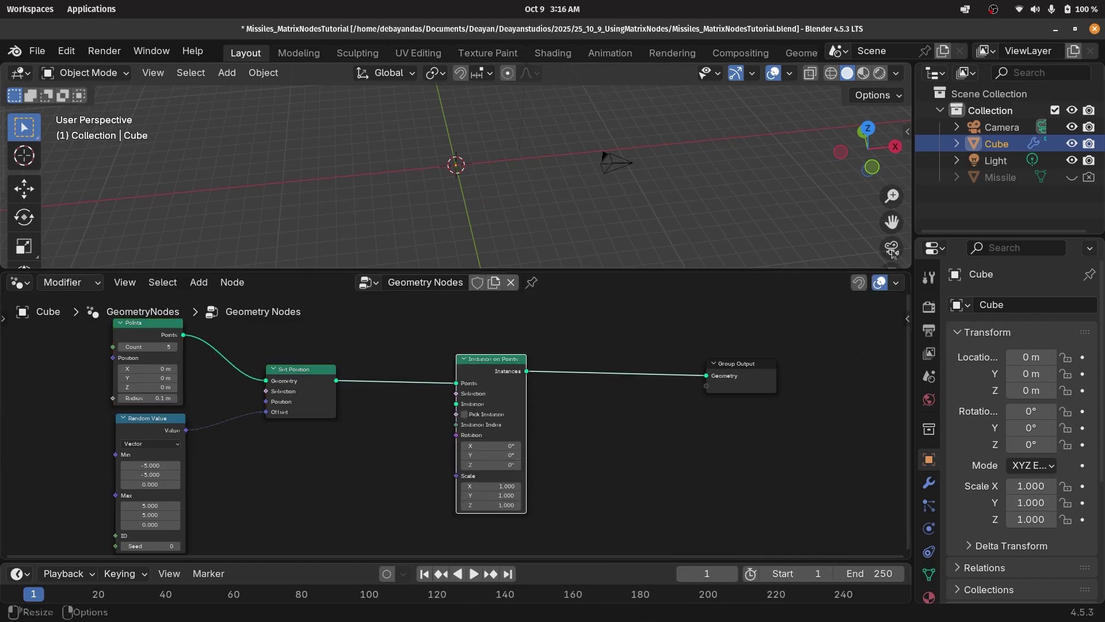
Bring the Missile object into the node tree as an Object Info node and place it below the other nodes.
{"action": "left_click_drag", "start_coordinate": [979, 177], "coordinate": [329, 482]}
{"action": "scroll", "coordinate": [330, 481], "scroll_direction": "down", "scroll_amount": 2}
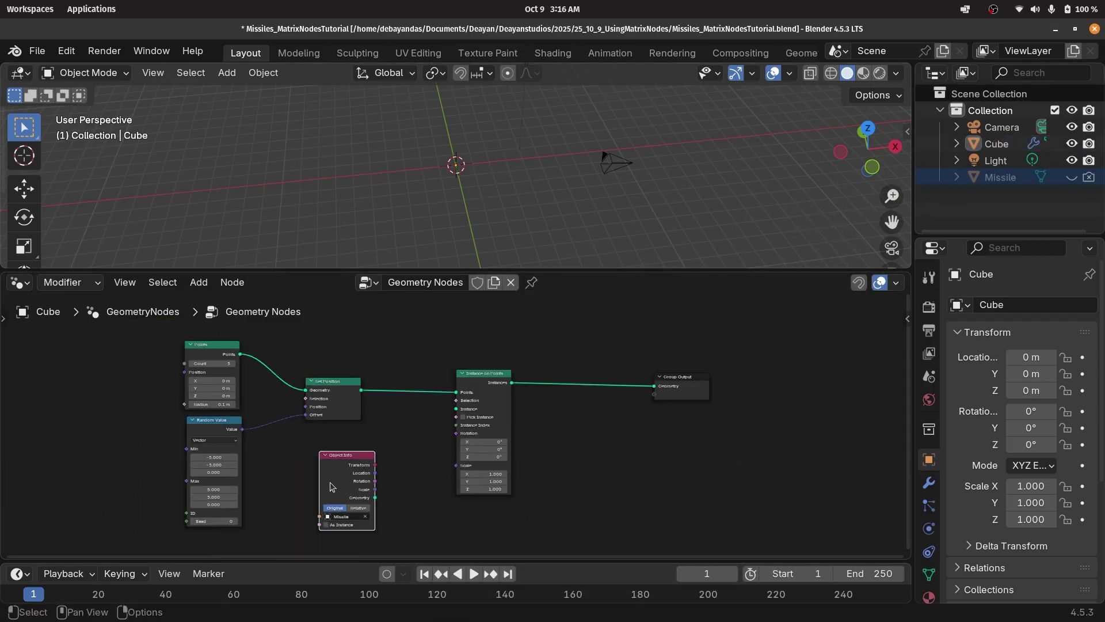
{"action": "middle_click_drag", "start_coordinate": [330, 482], "coordinate": [353, 449]}
{"action": "left_click_drag", "start_coordinate": [368, 434], "coordinate": [365, 477]}
{"action": "scroll", "coordinate": [380, 446], "scroll_direction": "up", "scroll_amount": 3}
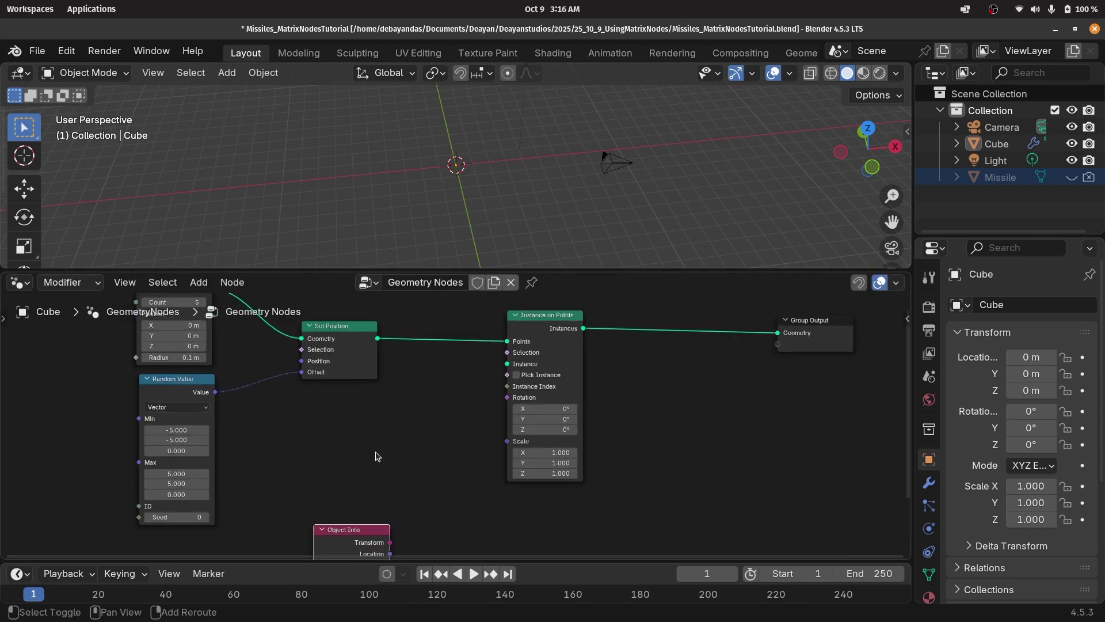
Add a Cone mesh primitive node and connect its Mesh output to the Instance input of Instance on Points.
{"action": "key", "text": "shift+a"}
{"action": "type", "text": "con"}
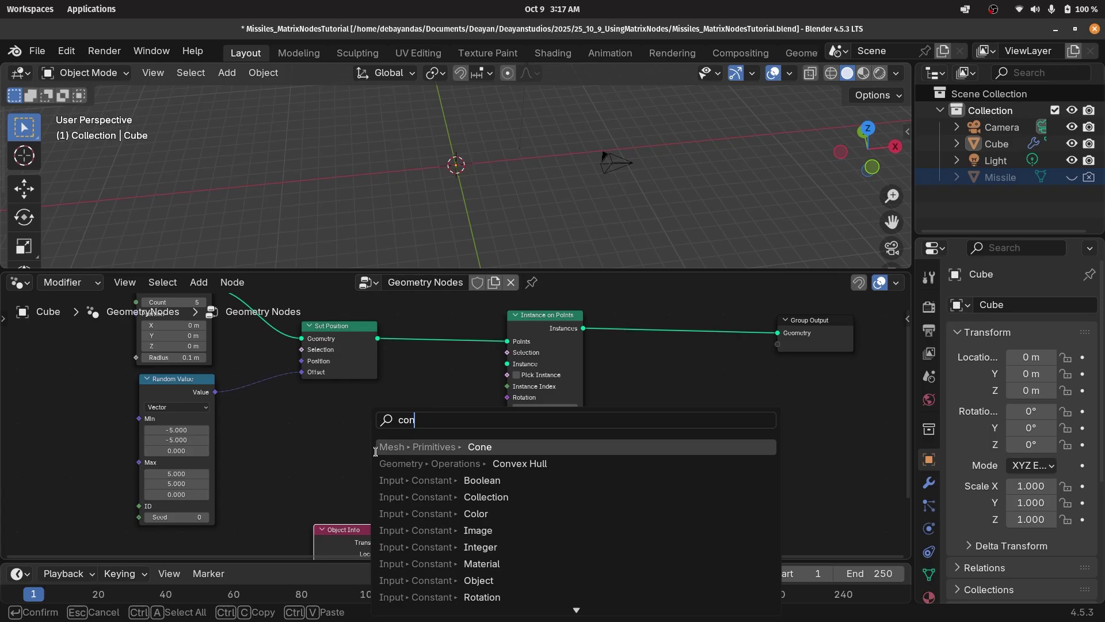
{"action": "left_click", "coordinate": [469, 446]}
{"action": "left_click", "coordinate": [466, 432]}
{"action": "left_click_drag", "start_coordinate": [398, 414], "coordinate": [514, 365]}
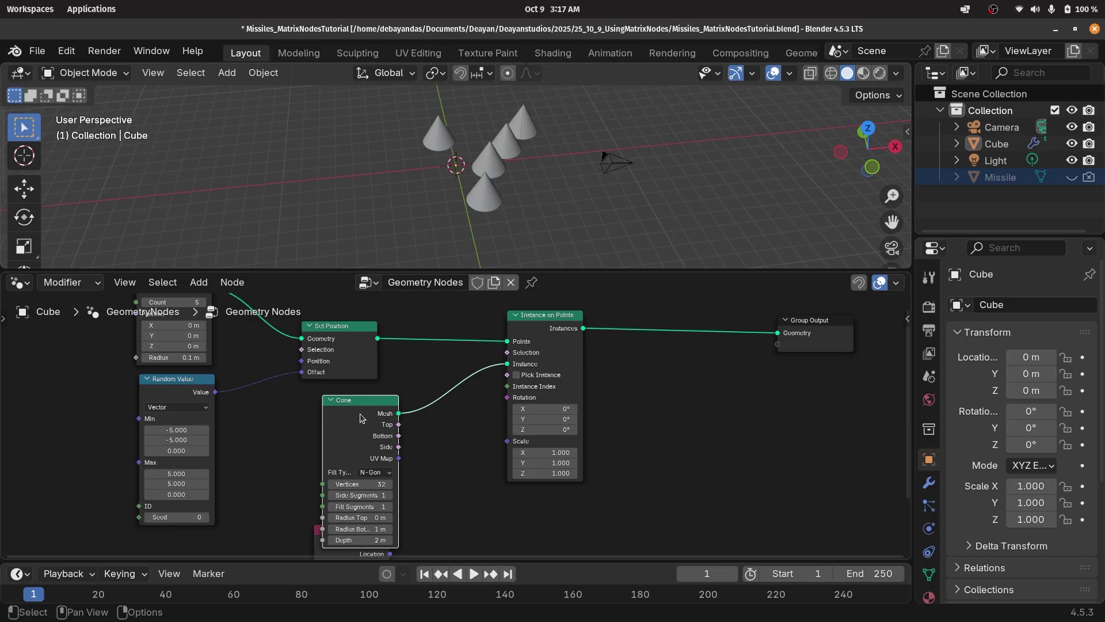
Delete the Cone node, move the Missile Object Info node up in its place and connect its Geometry output to Instance on Points' Instance input.
{"action": "key", "text": "x"}
{"action": "left_click_drag", "start_coordinate": [350, 533], "coordinate": [342, 419]}
{"action": "left_click_drag", "start_coordinate": [382, 473], "coordinate": [504, 370]}
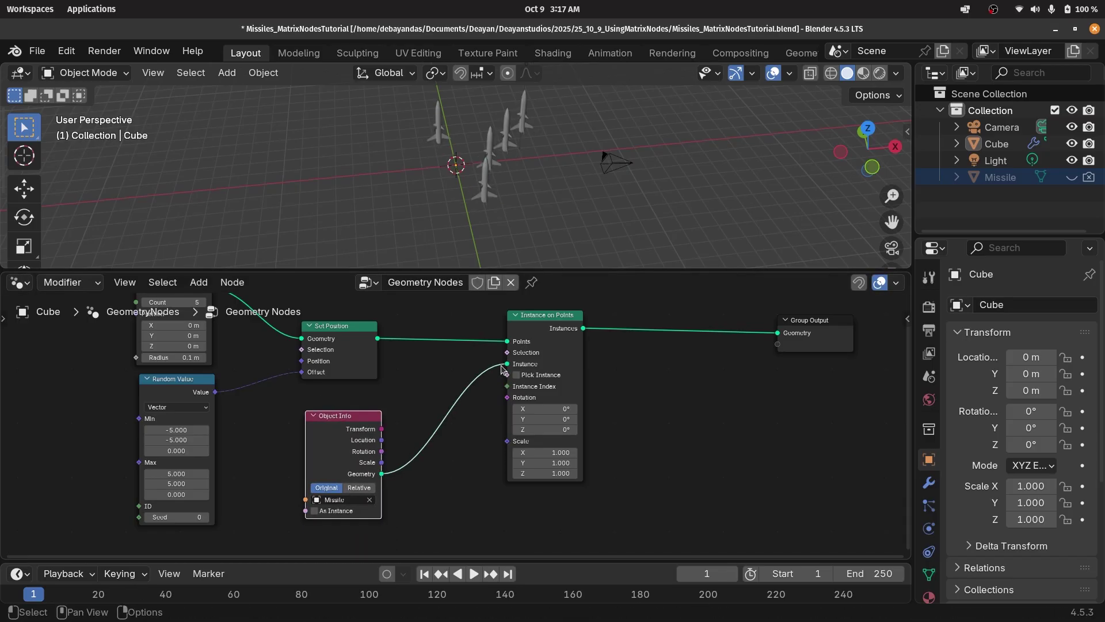
Reposition Instance on Points and move Group Output far away from it to make room for more nodes in between.
{"action": "scroll", "coordinate": [499, 365], "scroll_direction": "down", "scroll_amount": 4}
{"action": "middle_click_drag", "start_coordinate": [499, 365], "coordinate": [425, 431]}
{"action": "left_click_drag", "start_coordinate": [454, 398], "coordinate": [453, 403]}
{"action": "left_click_drag", "start_coordinate": [652, 403], "coordinate": [674, 400]}
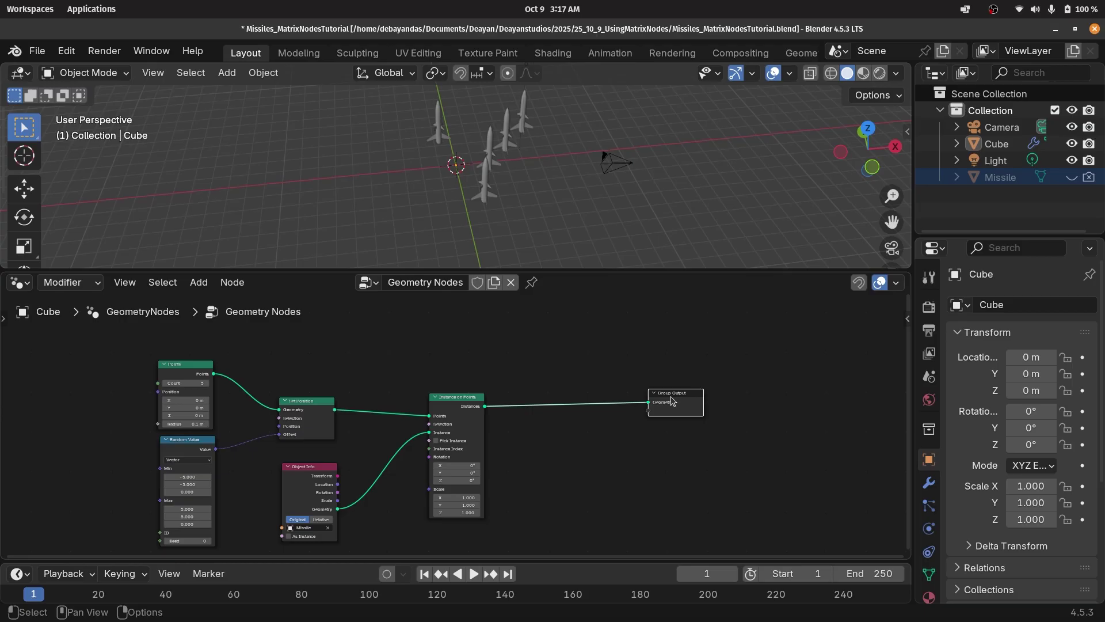
{"action": "scroll", "coordinate": [545, 436], "scroll_direction": "up", "scroll_amount": 3}
{"action": "left_click_drag", "start_coordinate": [509, 396], "coordinate": [464, 426]}
{"action": "middle_click_drag", "start_coordinate": [494, 197], "coordinate": [460, 154]}
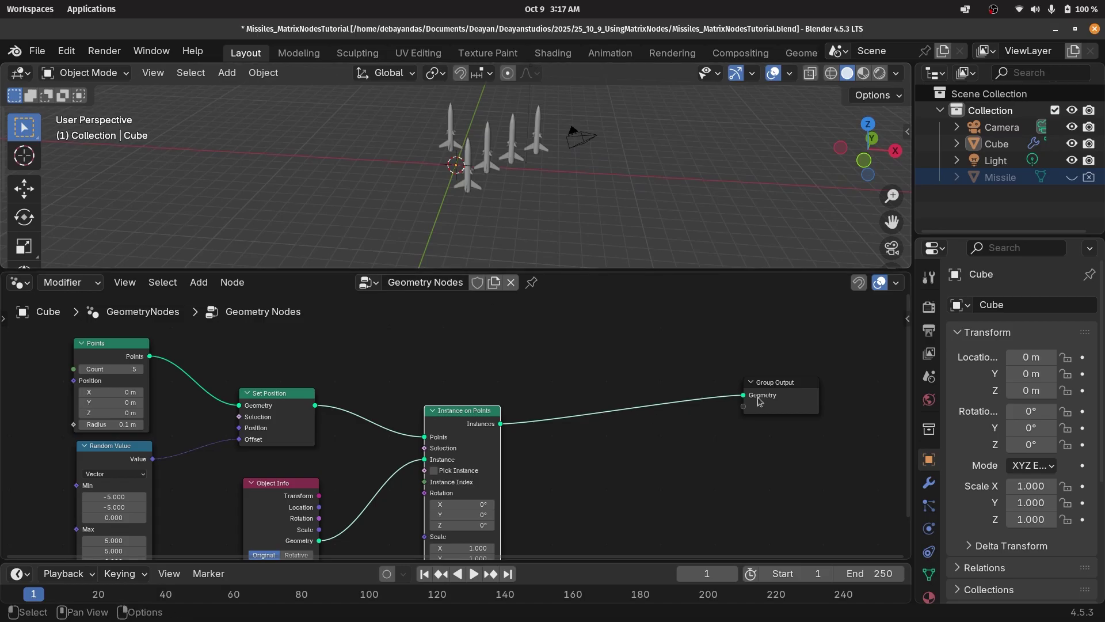
{"action": "middle_click_drag", "start_coordinate": [760, 402], "coordinate": [463, 401]}
{"action": "left_click_drag", "start_coordinate": [482, 390], "coordinate": [877, 401]}
{"action": "middle_click_drag", "start_coordinate": [905, 404], "coordinate": [647, 396]}
{"action": "left_click_drag", "start_coordinate": [631, 394], "coordinate": [661, 397]}
{"action": "scroll", "coordinate": [615, 400], "scroll_direction": "down", "scroll_amount": 3}
{"action": "middle_click_drag", "start_coordinate": [421, 411], "coordinate": [576, 424]}
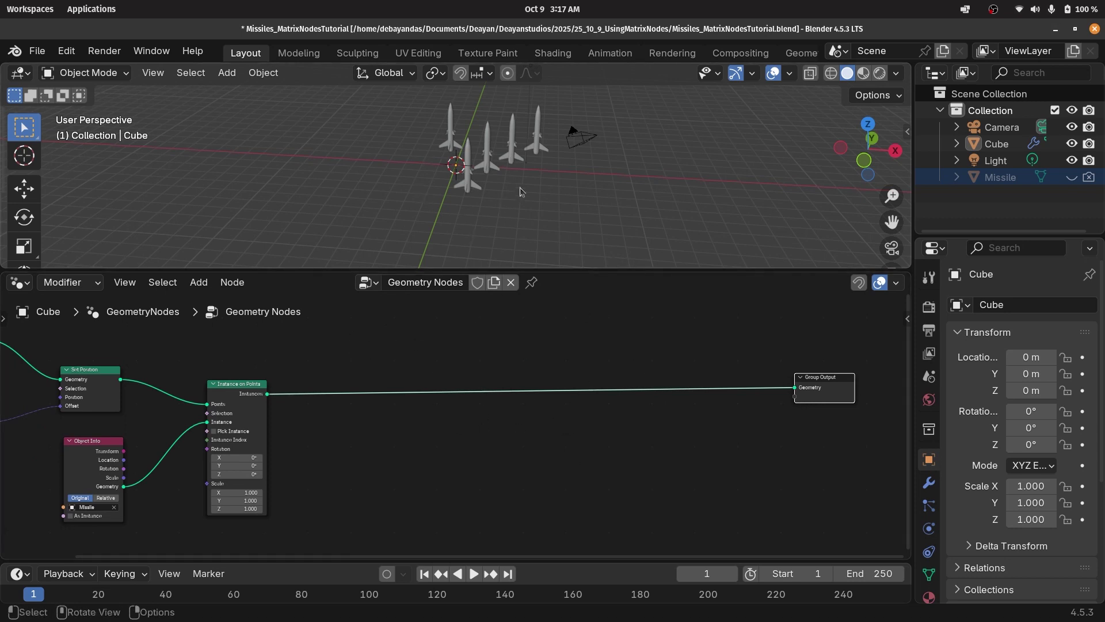
{"action": "scroll", "coordinate": [541, 424], "scroll_direction": "up", "scroll_amount": 1}
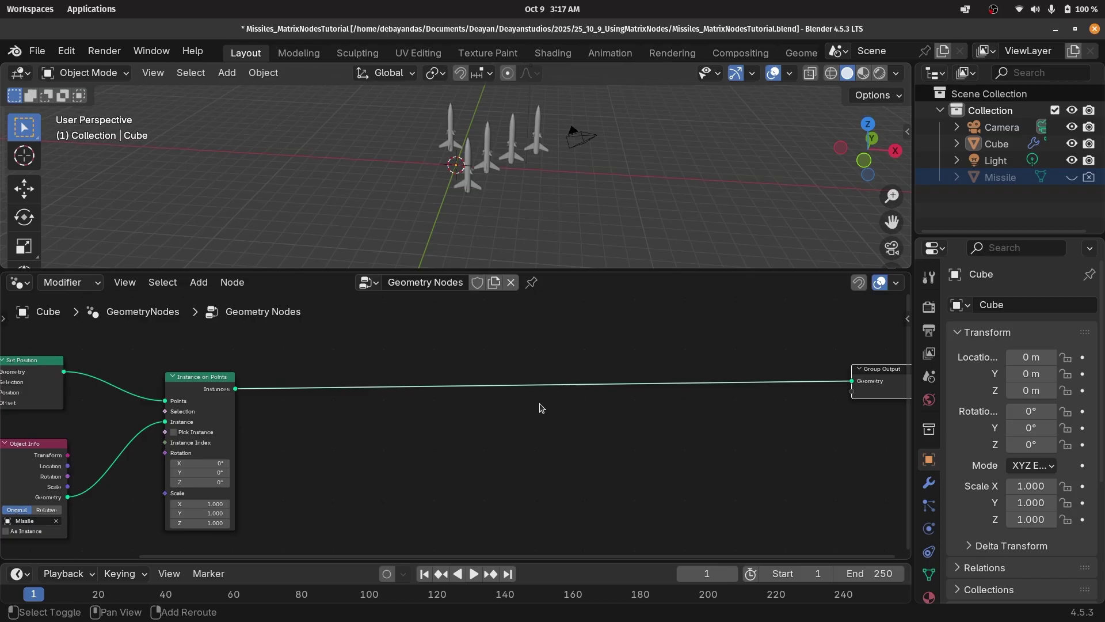
Add a Simulation zone and route the Instances output through its Geometry sockets into the Group Output.
{"action": "key", "text": "shift+a"}
{"action": "type", "text": "simulation"}
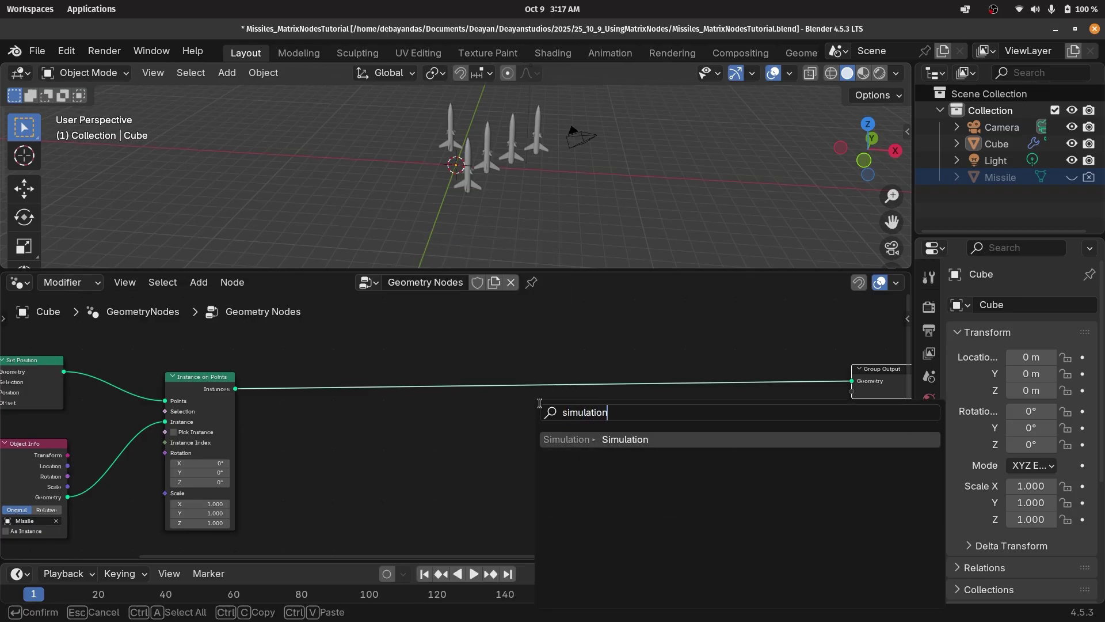
{"action": "key", "text": "Return"}
{"action": "left_click", "coordinate": [582, 433]}
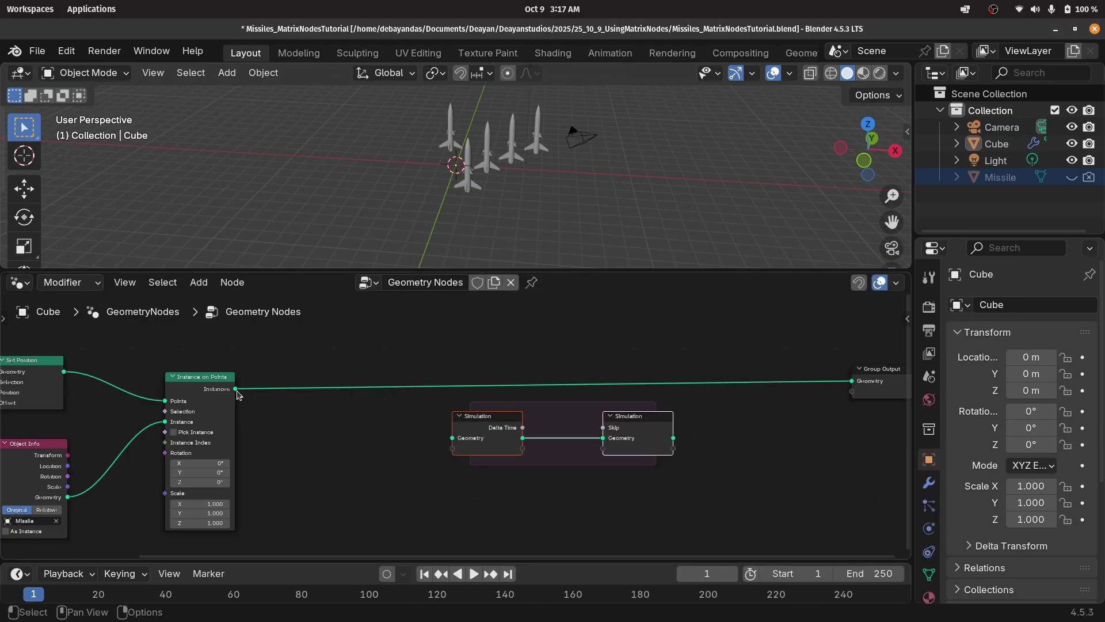
{"action": "left_click_drag", "start_coordinate": [236, 389], "coordinate": [453, 438]}
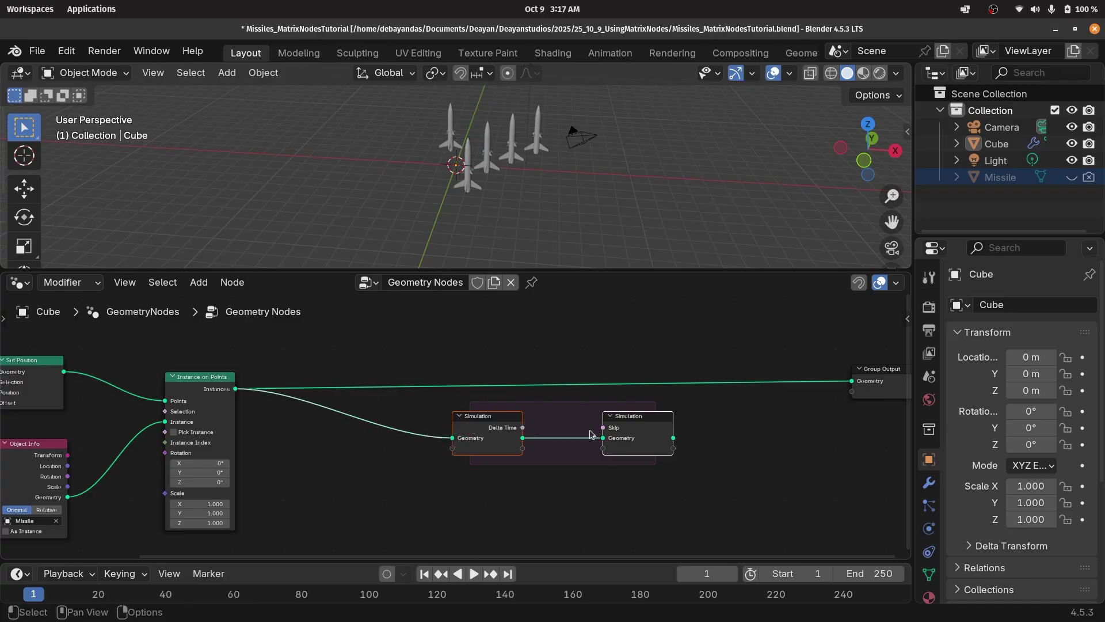
{"action": "left_click_drag", "start_coordinate": [673, 437], "coordinate": [851, 381]}
Spread the two Simulation nodes apart and align them with the link between Instance on Points and Group Output.
{"action": "left_click_drag", "start_coordinate": [506, 427], "coordinate": [411, 407]}
{"action": "left_click_drag", "start_coordinate": [659, 407], "coordinate": [715, 396]}
{"action": "left_click_drag", "start_coordinate": [403, 419], "coordinate": [377, 390]}
{"action": "scroll", "coordinate": [469, 181], "scroll_direction": "up", "scroll_amount": 5}
{"action": "middle_click_drag", "start_coordinate": [508, 189], "coordinate": [502, 151]}
{"action": "middle_click_drag", "start_coordinate": [582, 387], "coordinate": [544, 380]}
{"action": "left_click_drag", "start_coordinate": [683, 395], "coordinate": [690, 378]}
Insert a Set Instance Transform node on the Geometry link inside the simulation zone.
{"action": "scroll", "coordinate": [549, 427], "scroll_direction": "up", "scroll_amount": 2}
{"action": "middle_click_drag", "start_coordinate": [549, 427], "coordinate": [533, 444]}
{"action": "key", "text": "shift+a"}
{"action": "type", "text": "s"}
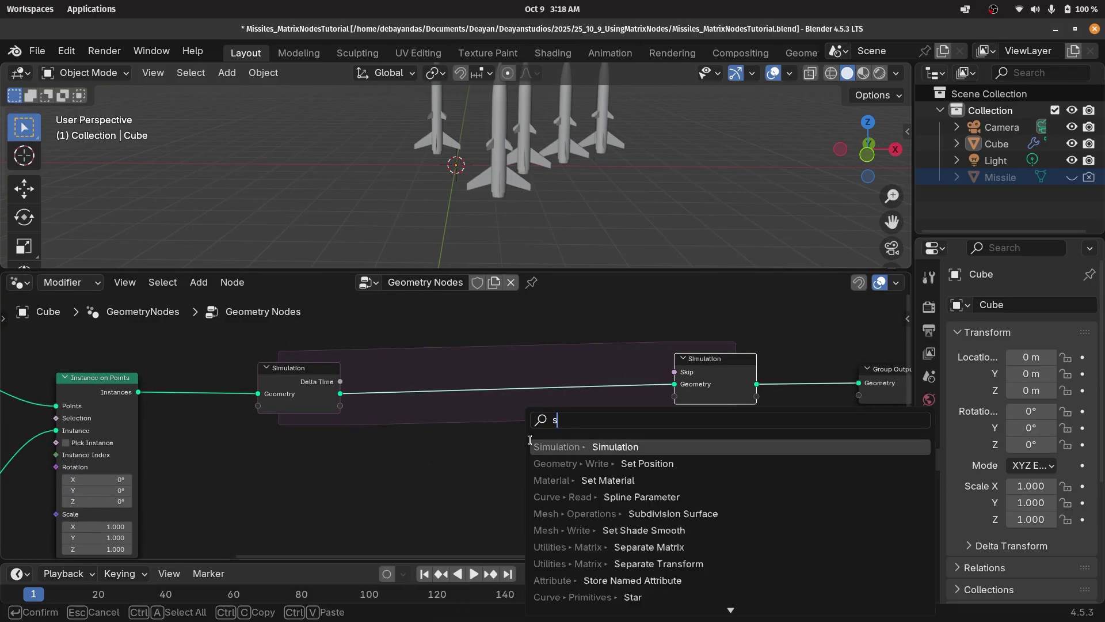
{"action": "type", "text": "et instance"}
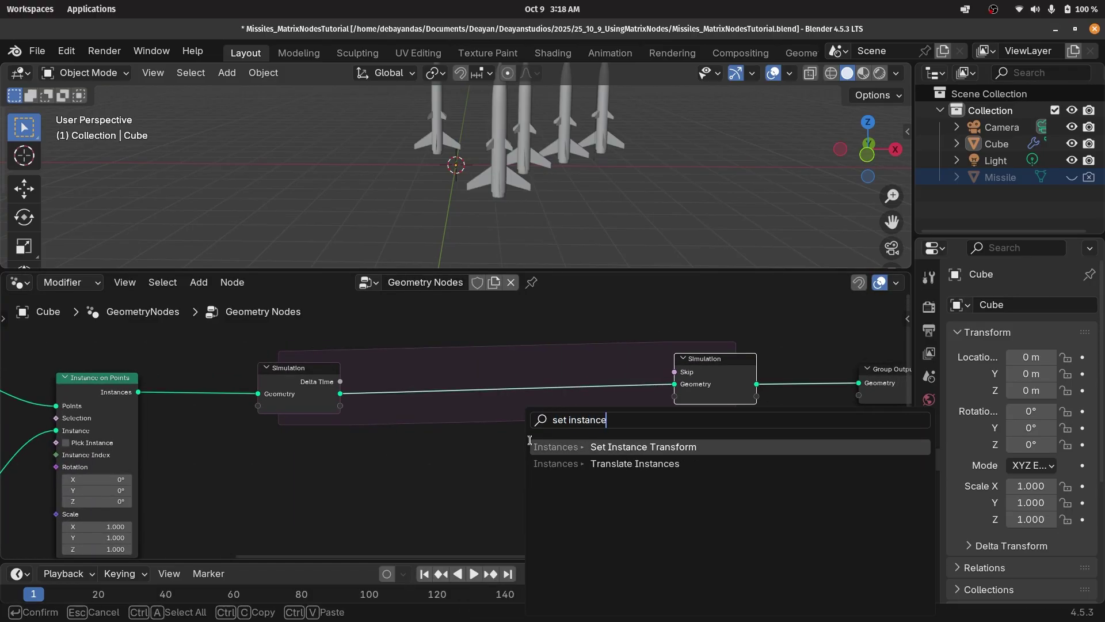
{"action": "left_click", "coordinate": [612, 450]}
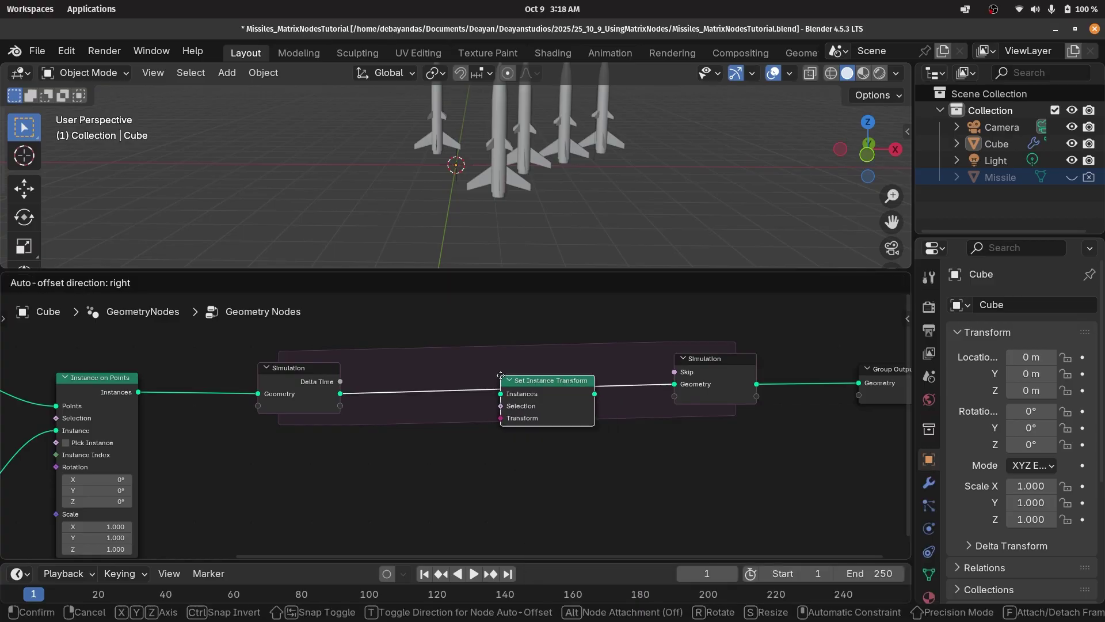
{"action": "left_click", "coordinate": [501, 368]}
{"action": "scroll", "coordinate": [520, 406], "scroll_direction": "up", "scroll_amount": 2}
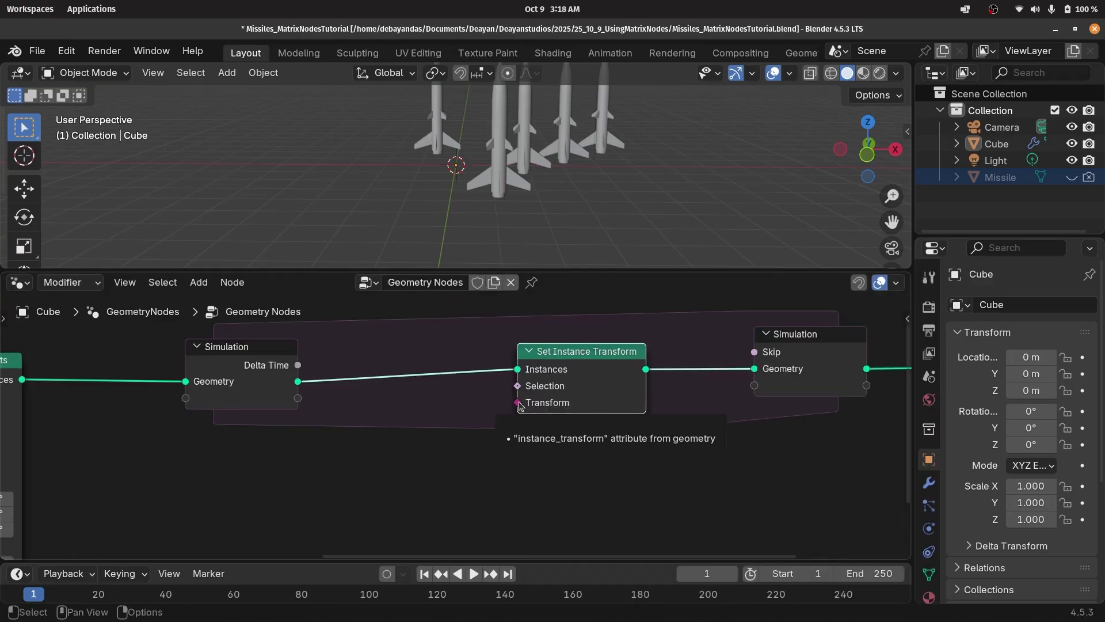
Add a Combine Transform node below the simulation zone and connect it to the Transform input of Set Instance Transform.
{"action": "middle_click_drag", "start_coordinate": [489, 452], "coordinate": [551, 410]}
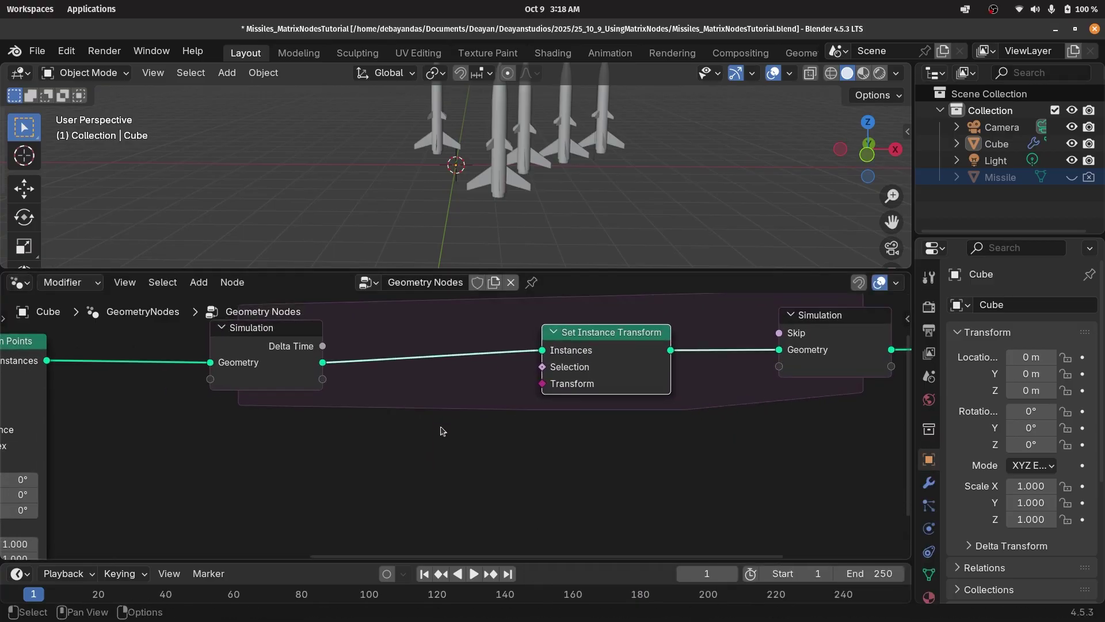
{"action": "middle_click_drag", "start_coordinate": [484, 414], "coordinate": [534, 388]}
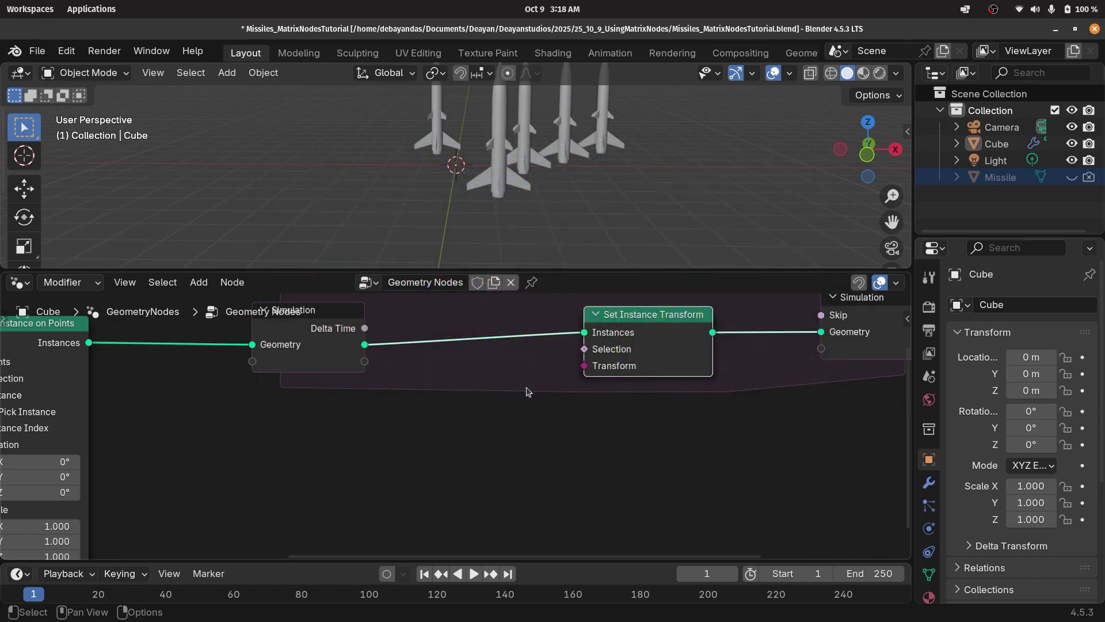
{"action": "middle_click_drag", "start_coordinate": [556, 466], "coordinate": [576, 425]}
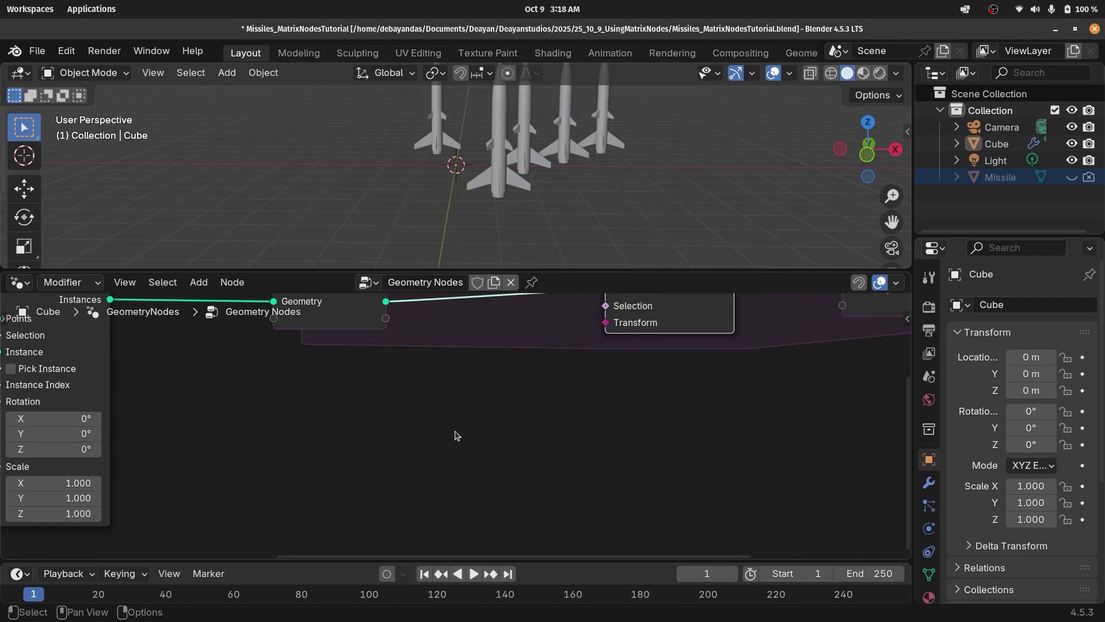
{"action": "middle_click_drag", "start_coordinate": [458, 435], "coordinate": [460, 453]}
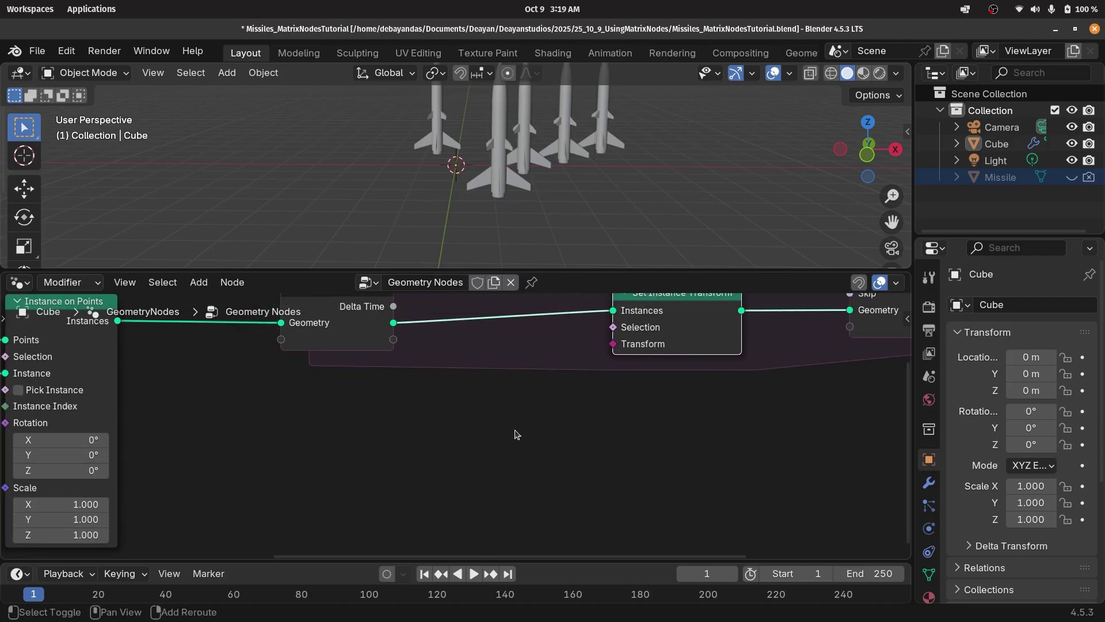
{"action": "key", "text": "shift+a"}
{"action": "type", "text": "combine"}
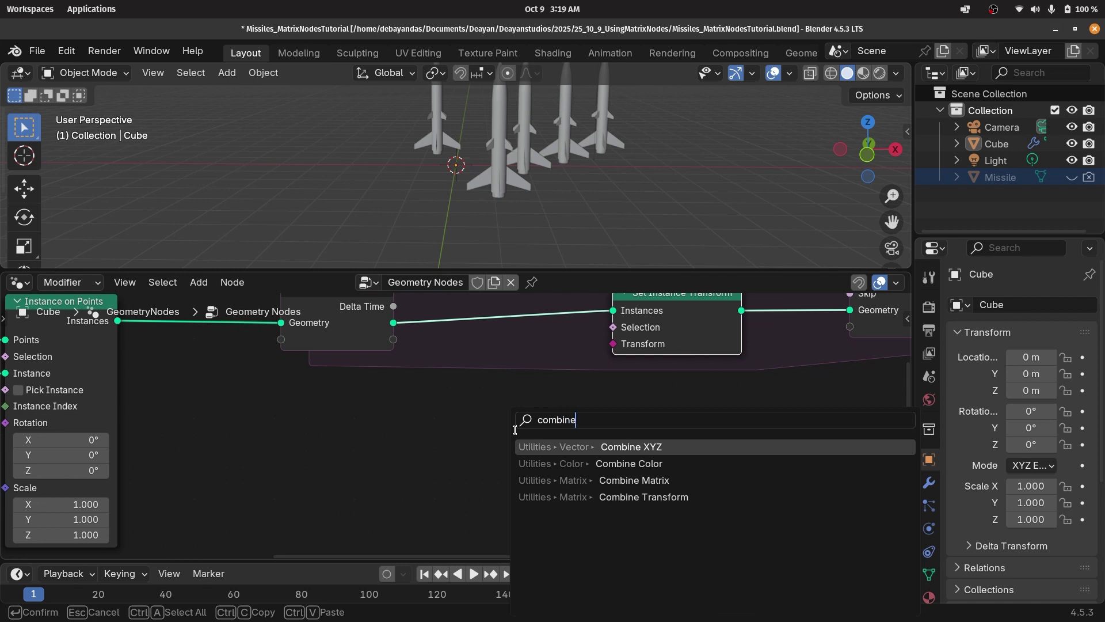
{"action": "left_click", "coordinate": [599, 502]}
{"action": "left_click", "coordinate": [397, 413]}
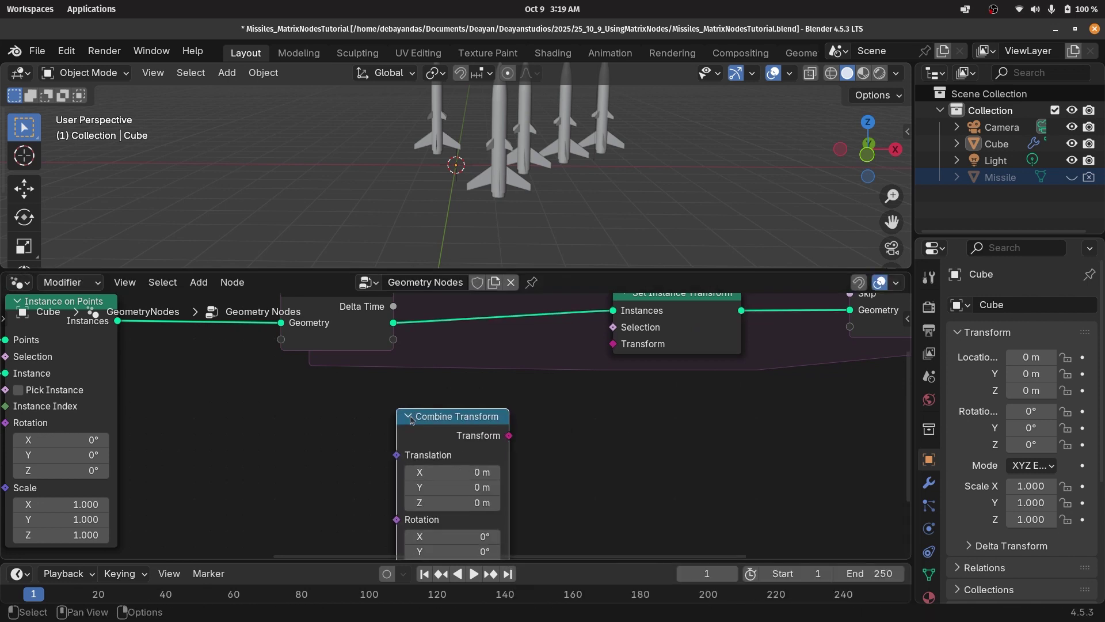
{"action": "left_click_drag", "start_coordinate": [509, 436], "coordinate": [614, 344]}
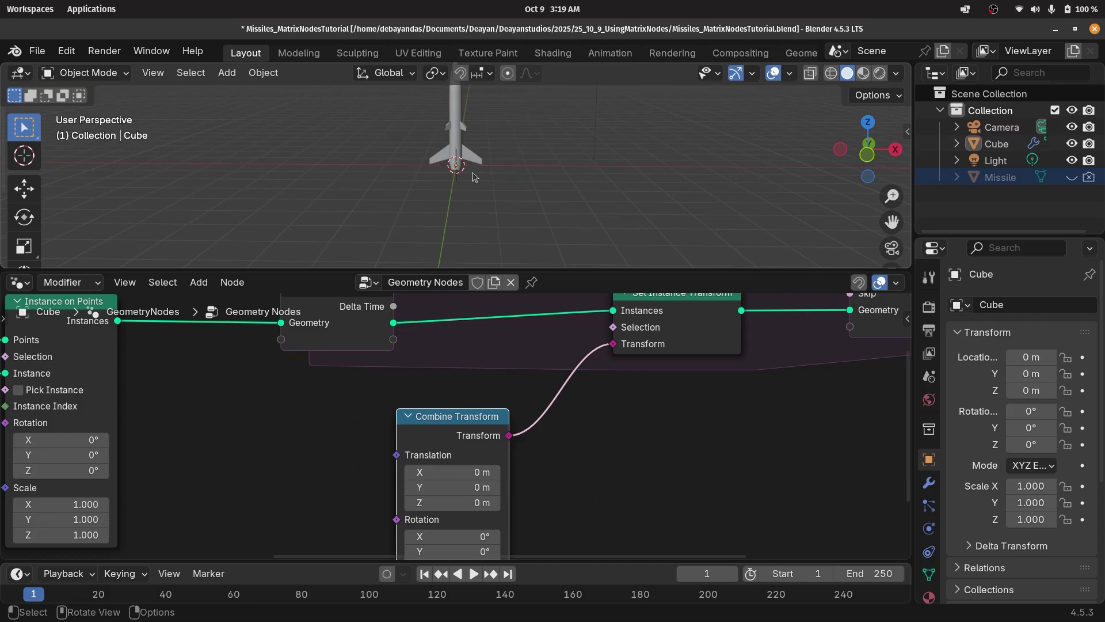
Add a Position node and connect it to the Translation input of Combine Transform.
{"action": "middle_click_drag", "start_coordinate": [652, 388], "coordinate": [652, 437]}
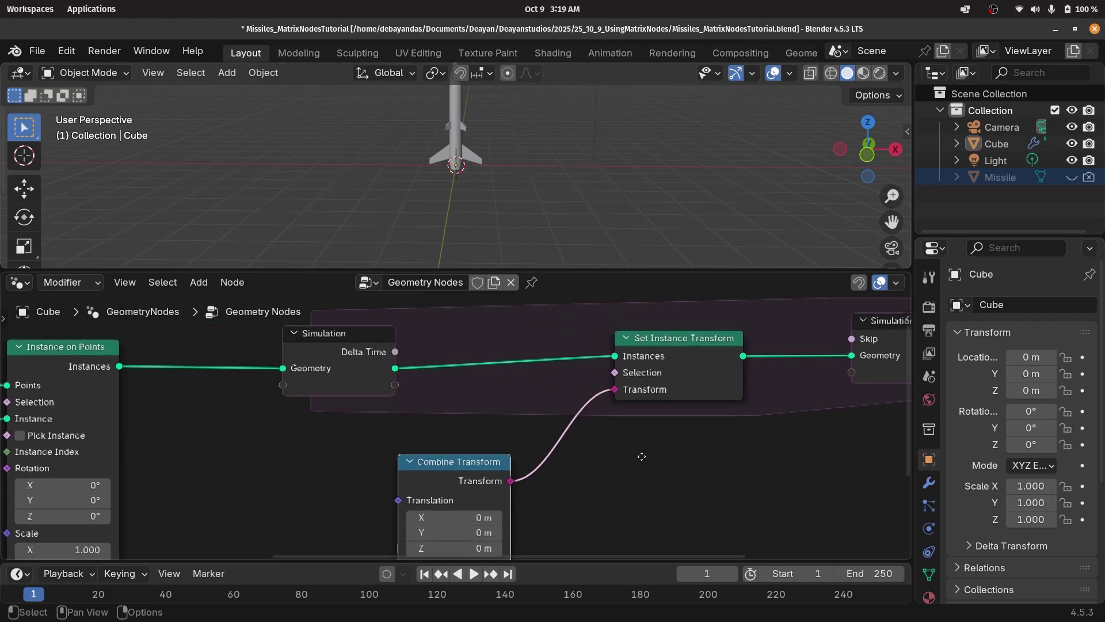
{"action": "middle_click_drag", "start_coordinate": [641, 463], "coordinate": [646, 449]}
{"action": "middle_click_drag", "start_coordinate": [617, 408], "coordinate": [666, 336]}
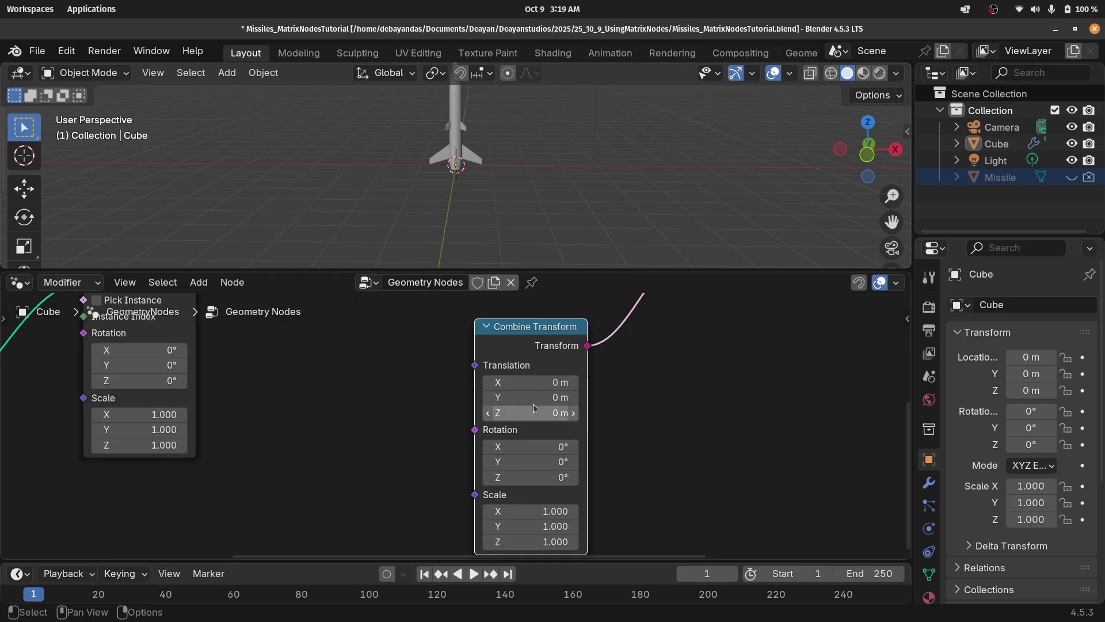
{"action": "middle_click_drag", "start_coordinate": [611, 439], "coordinate": [642, 485]}
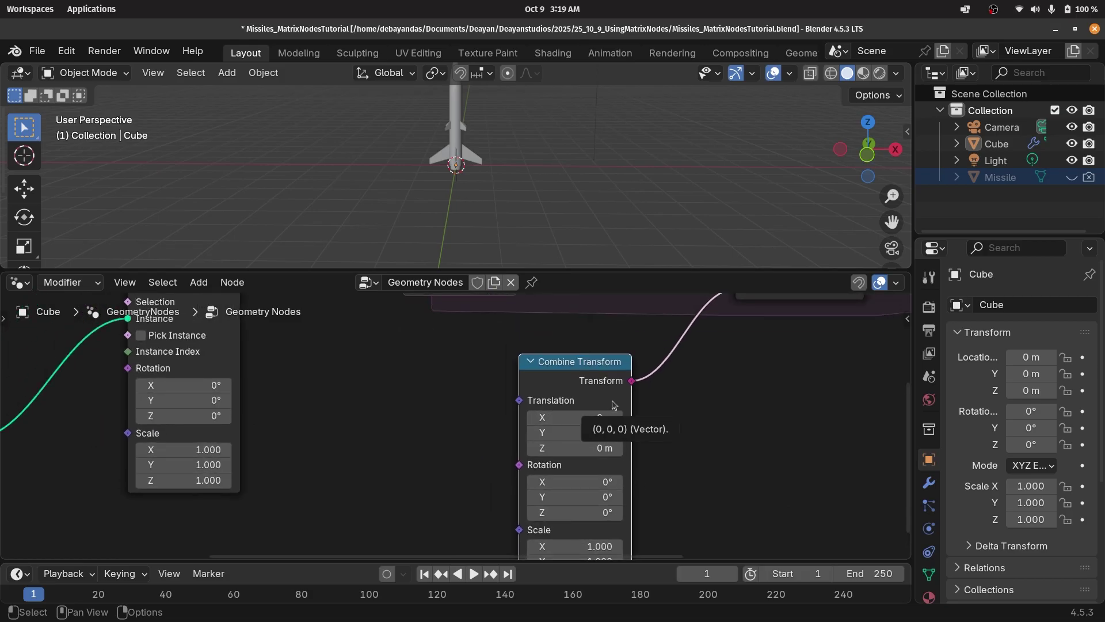
{"action": "scroll", "coordinate": [619, 400], "scroll_direction": "down", "scroll_amount": 2}
{"action": "key", "text": "shift+a"}
{"action": "type", "text": "positoin"}
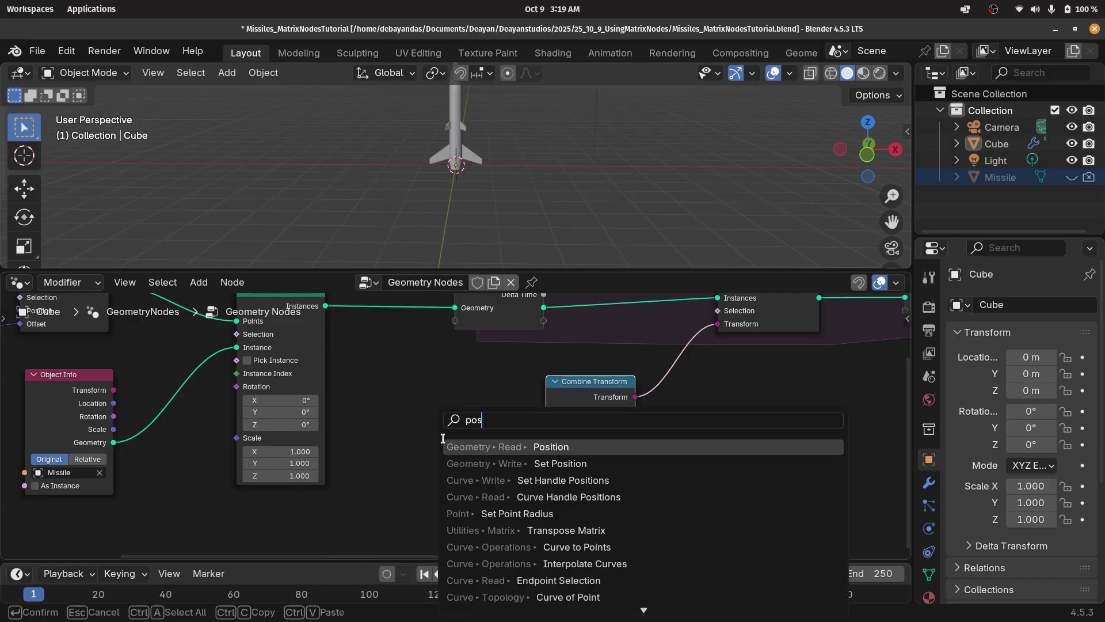
{"action": "left_click", "coordinate": [502, 440]}
{"action": "left_click", "coordinate": [476, 442]}
{"action": "left_click_drag", "start_coordinate": [476, 439], "coordinate": [544, 412]}
{"action": "middle_click_drag", "start_coordinate": [507, 219], "coordinate": [523, 243]}
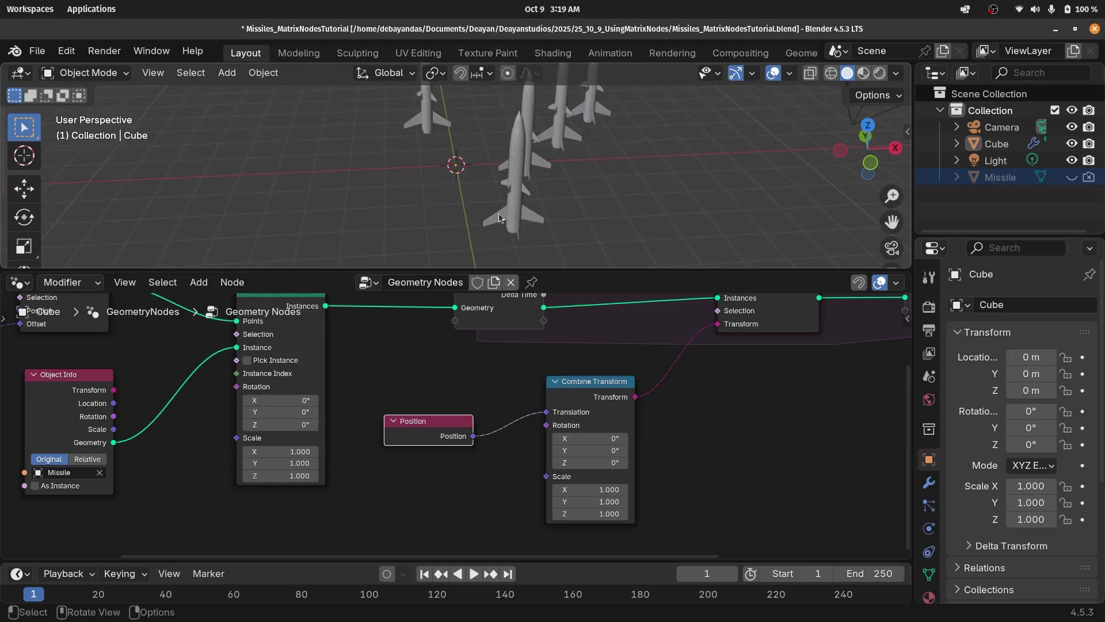
Move the Combine Transform node lower and add a Combine XYZ node beside its rotation values.
{"action": "left_click_drag", "start_coordinate": [601, 398], "coordinate": [587, 451]}
{"action": "middle_click_drag", "start_coordinate": [587, 461], "coordinate": [490, 467]}
{"action": "scroll", "coordinate": [617, 359], "scroll_direction": "up", "scroll_amount": 2}
{"action": "left_click_drag", "start_coordinate": [511, 421], "coordinate": [488, 433]}
{"action": "scroll", "coordinate": [474, 472], "scroll_direction": "up", "scroll_amount": 1}
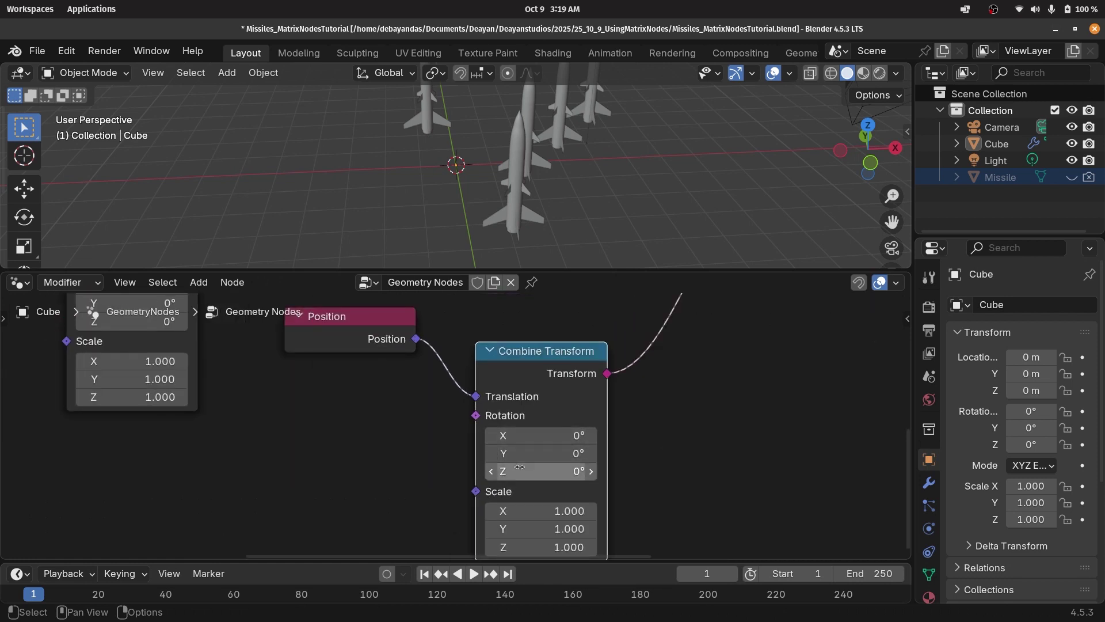
{"action": "middle_click_drag", "start_coordinate": [520, 466], "coordinate": [652, 431]}
{"action": "key", "text": "shift+a"}
{"action": "mouse_move", "coordinate": [460, 446]}
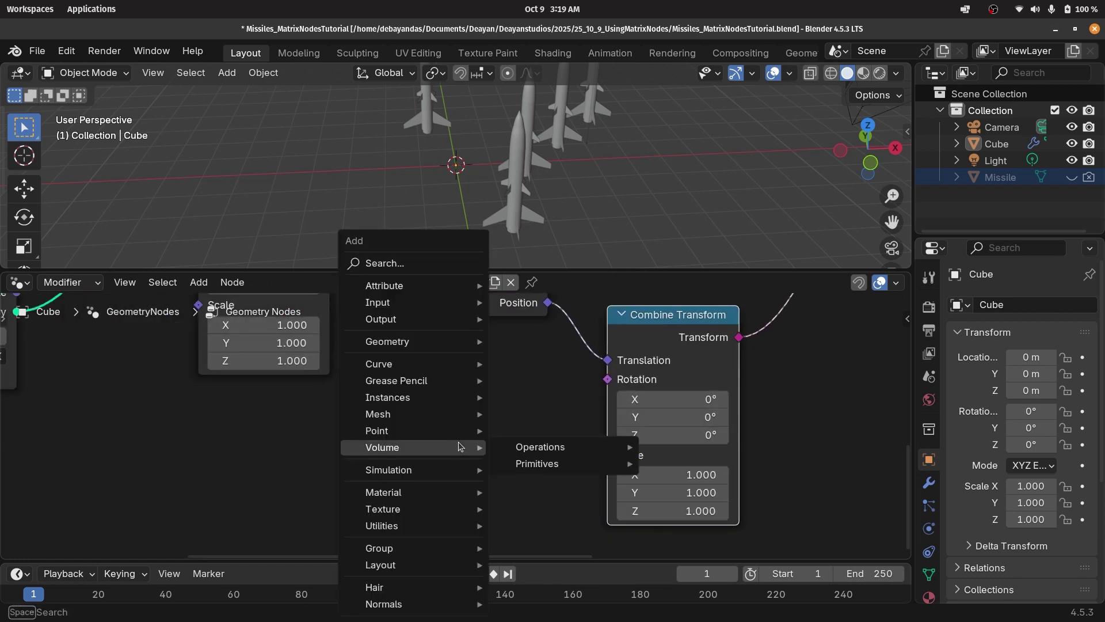
{"action": "type", "text": "combine"}
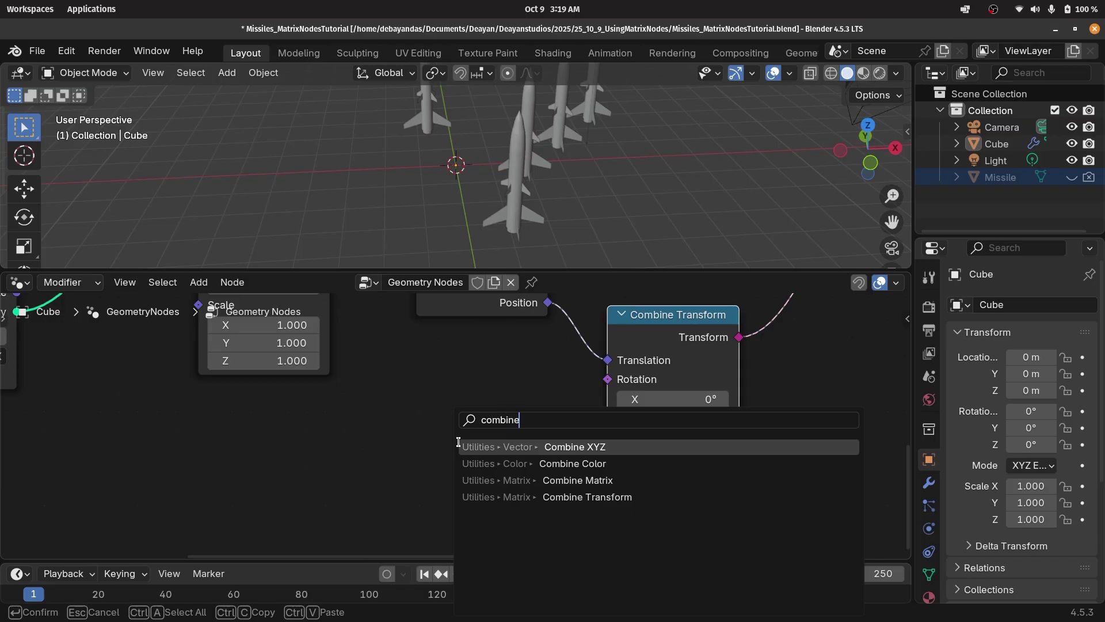
{"action": "left_click", "coordinate": [578, 447]}
{"action": "left_click", "coordinate": [463, 407]}
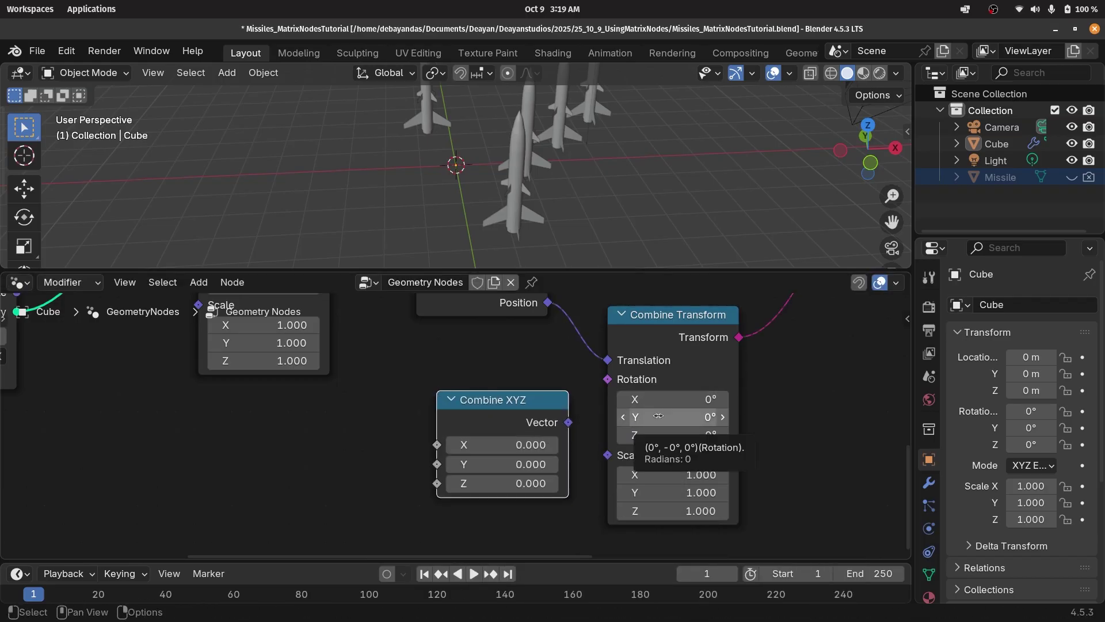
Connect the Combine XYZ Vector output to the Rotation input of Combine Transform and move Combine XYZ slightly higher.
{"action": "middle_click_drag", "start_coordinate": [575, 190], "coordinate": [466, 148]}
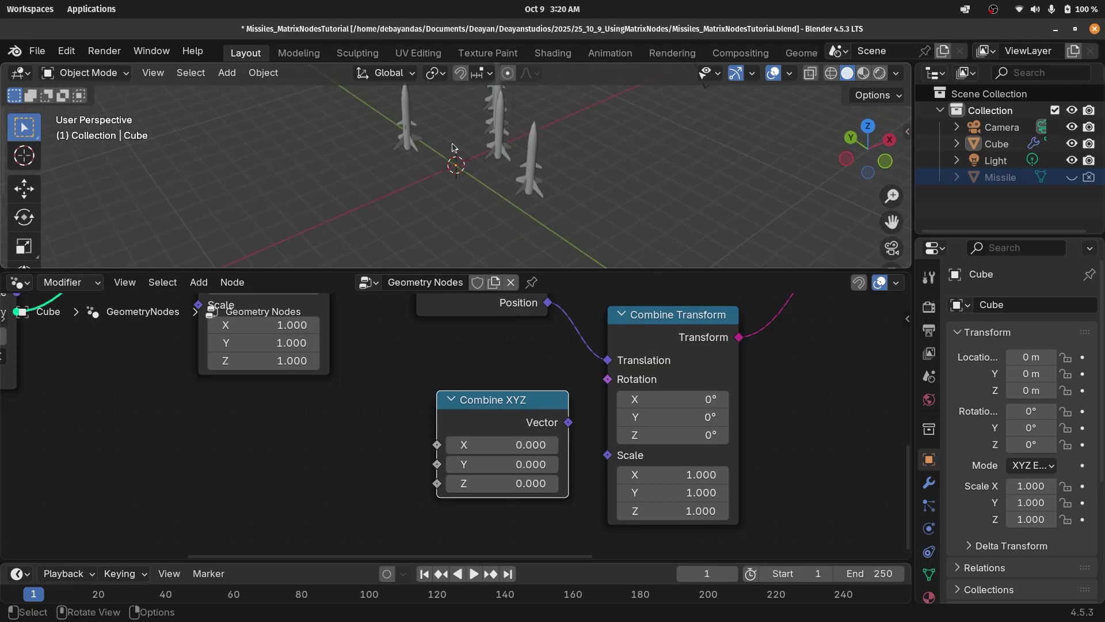
{"action": "middle_click_drag", "start_coordinate": [520, 184], "coordinate": [483, 130]}
{"action": "left_click_drag", "start_coordinate": [564, 428], "coordinate": [599, 382]}
{"action": "left_click_drag", "start_coordinate": [507, 407], "coordinate": [499, 381]}
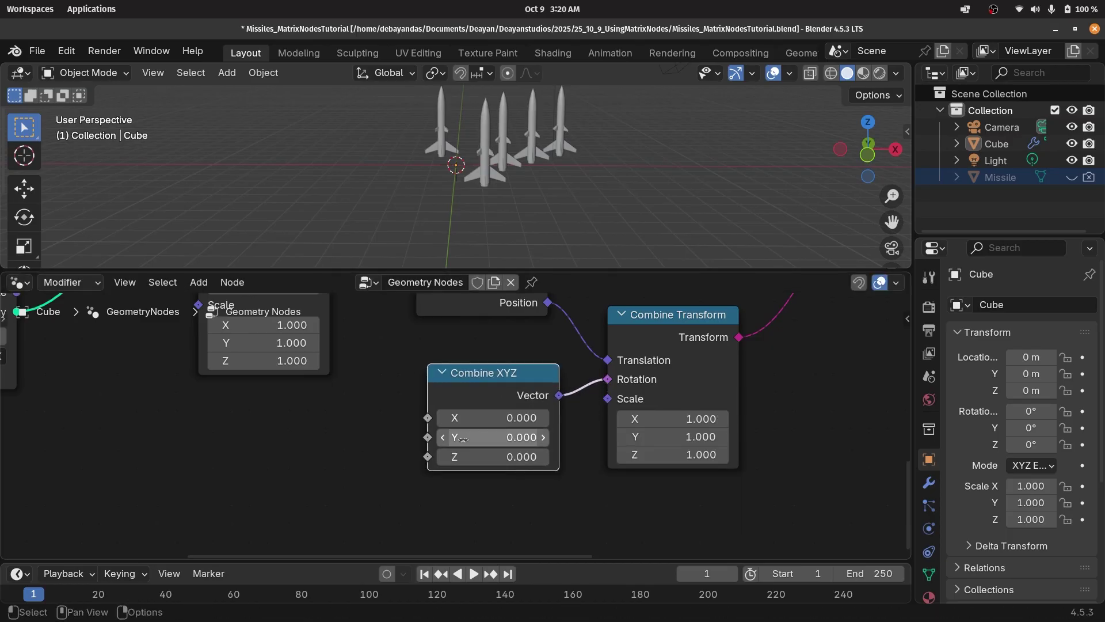
Shift Combine XYZ lower, add a Noise Texture node and connect its Fac output to the Y input of Combine XYZ.
{"action": "middle_click_drag", "start_coordinate": [326, 461], "coordinate": [496, 450]}
{"action": "left_click_drag", "start_coordinate": [671, 363], "coordinate": [642, 411]}
{"action": "middle_click_drag", "start_coordinate": [411, 461], "coordinate": [499, 421]}
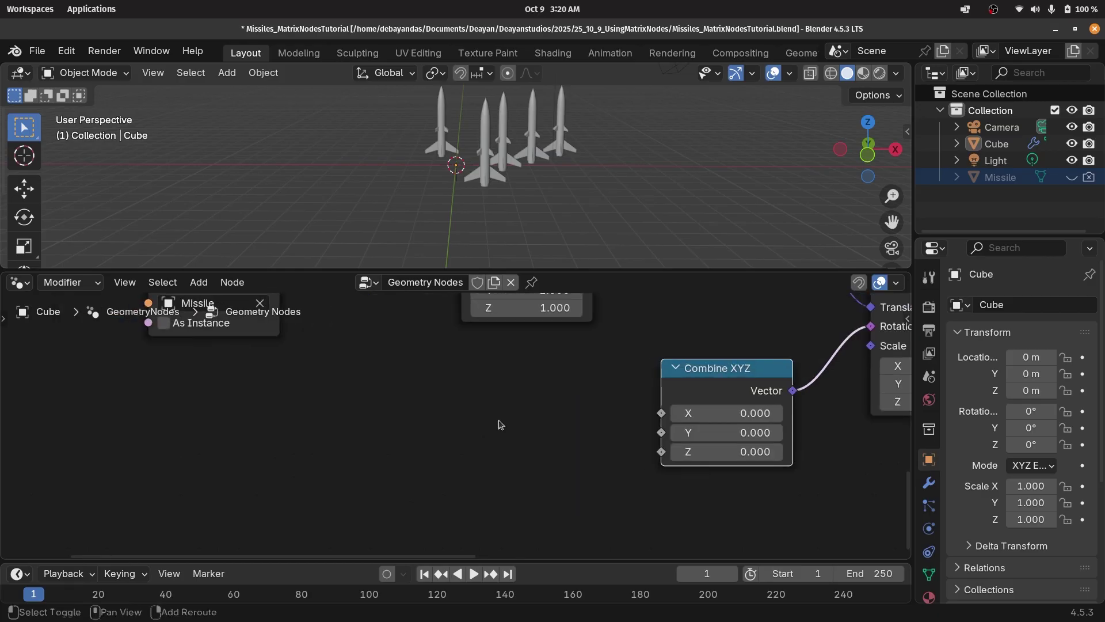
{"action": "key", "text": "shift+a"}
{"action": "type", "text": "noise"}
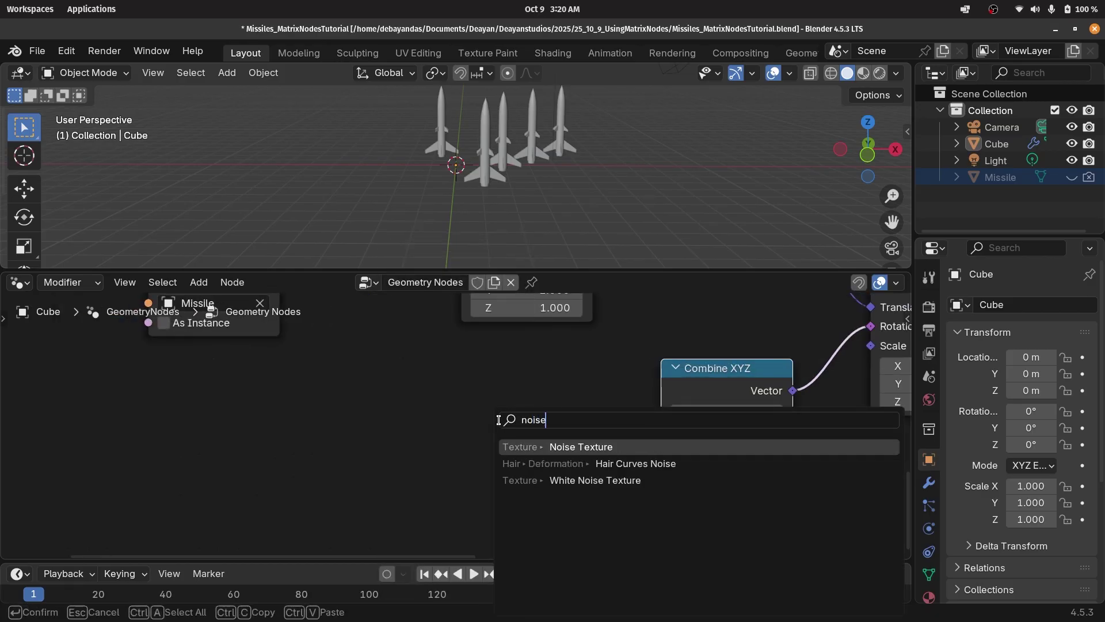
{"action": "key", "text": "Return"}
{"action": "left_click", "coordinate": [316, 438]}
{"action": "left_click_drag", "start_coordinate": [326, 436], "coordinate": [659, 433]}
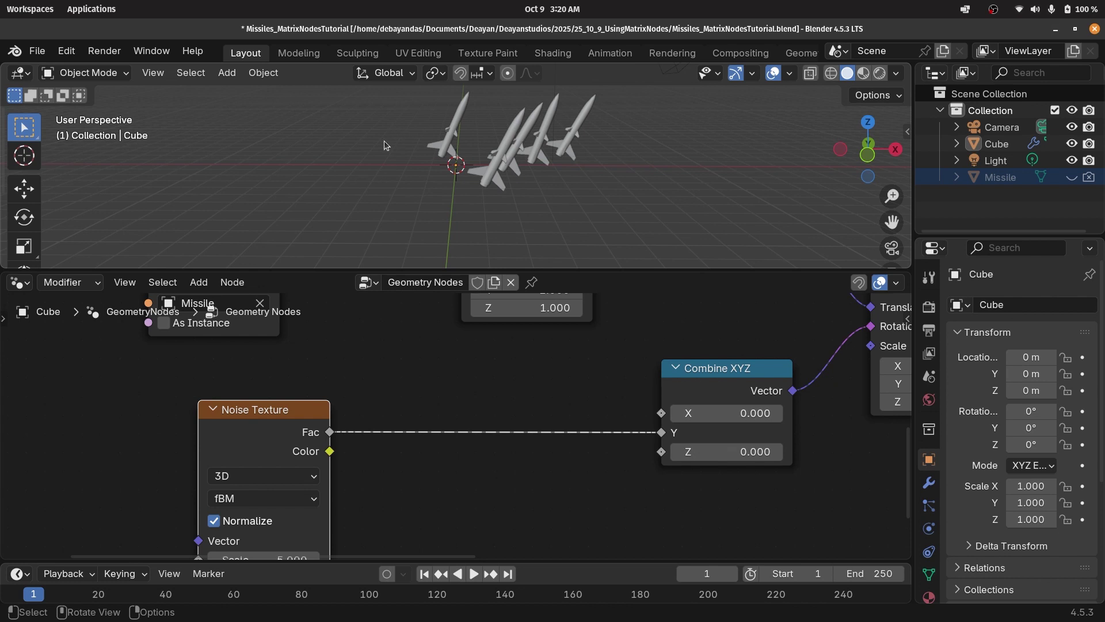
Shift the Noise Texture away from Combine XYZ and insert a Math node set to Subtract 0.500 on their link.
{"action": "left_click_drag", "start_coordinate": [237, 428], "coordinate": [150, 410]}
{"action": "key", "text": "shift+a"}
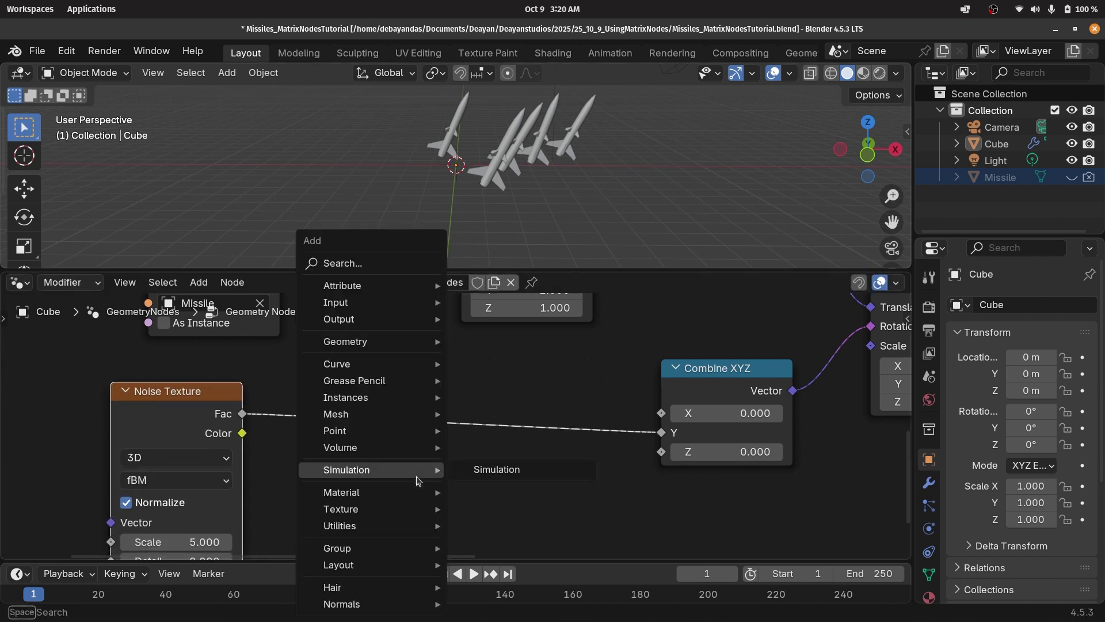
{"action": "type", "text": "math"}
{"action": "key", "text": "Return"}
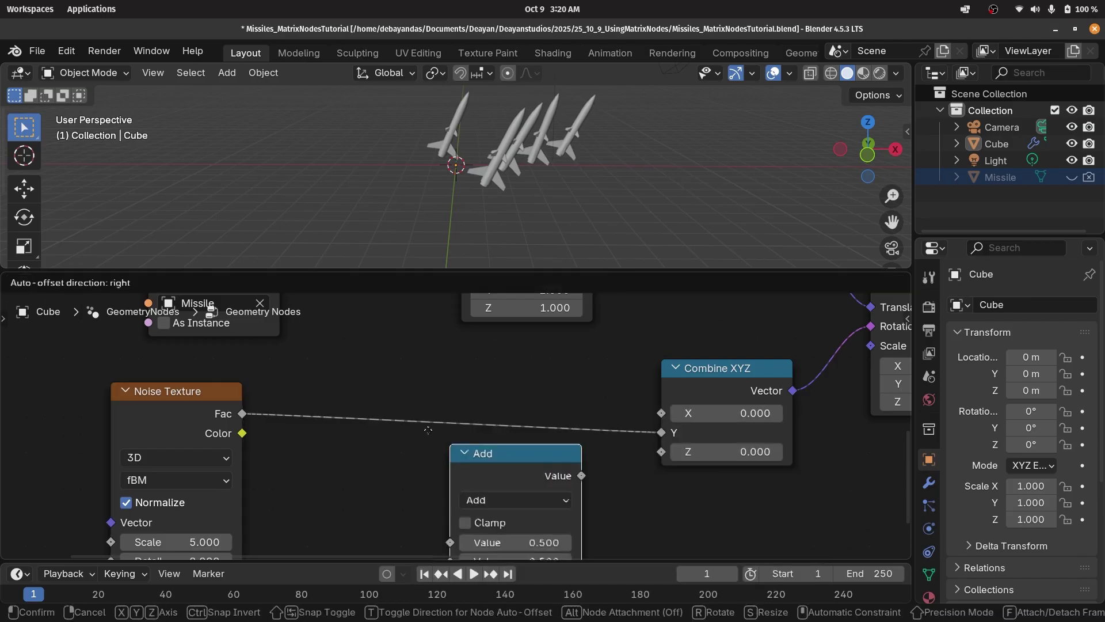
{"action": "left_click", "coordinate": [347, 437]}
{"action": "left_click", "coordinate": [437, 457]}
{"action": "left_click", "coordinate": [230, 268]}
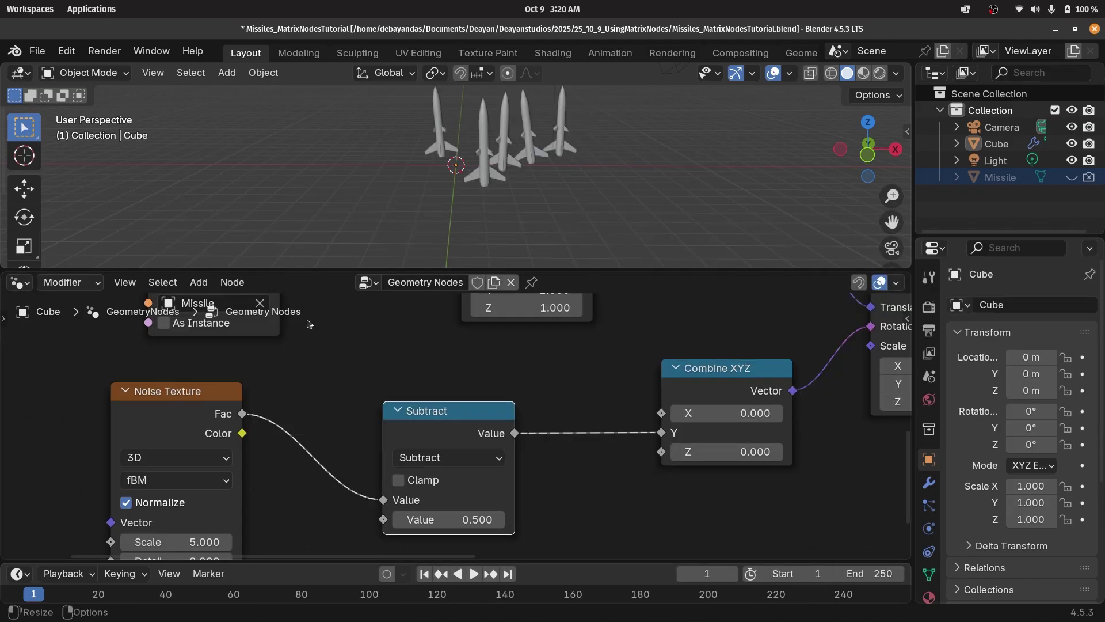
Move the Subtract and Noise Texture nodes back and insert a second Math node between Subtract and Combine XYZ.
{"action": "middle_click_drag", "start_coordinate": [478, 171], "coordinate": [471, 192], "text": "shift"}
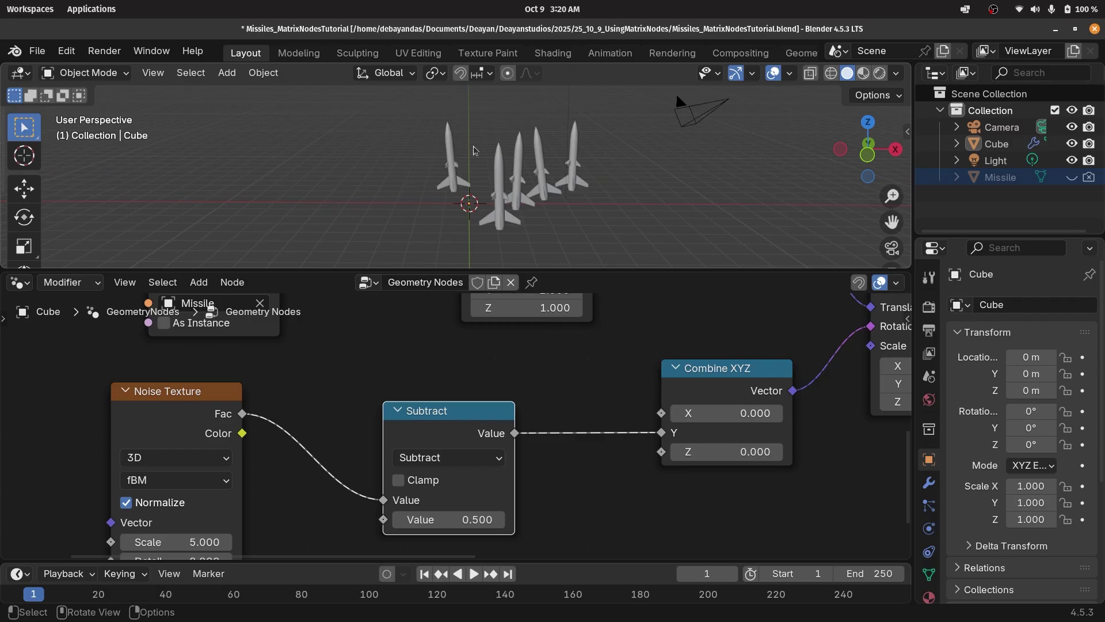
{"action": "left_click_drag", "start_coordinate": [455, 429], "coordinate": [326, 414]}
{"action": "left_click_drag", "start_coordinate": [230, 374], "coordinate": [313, 430]}
{"action": "left_click_drag", "start_coordinate": [314, 428], "coordinate": [147, 451]}
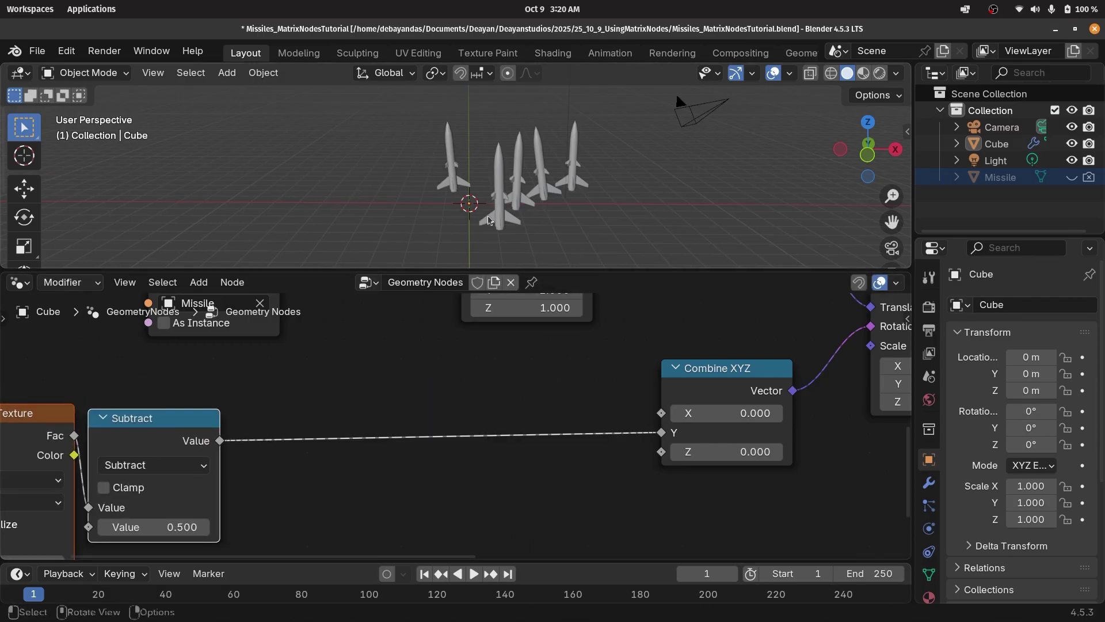
{"action": "key", "text": "shift+a"}
{"action": "type", "text": "math"}
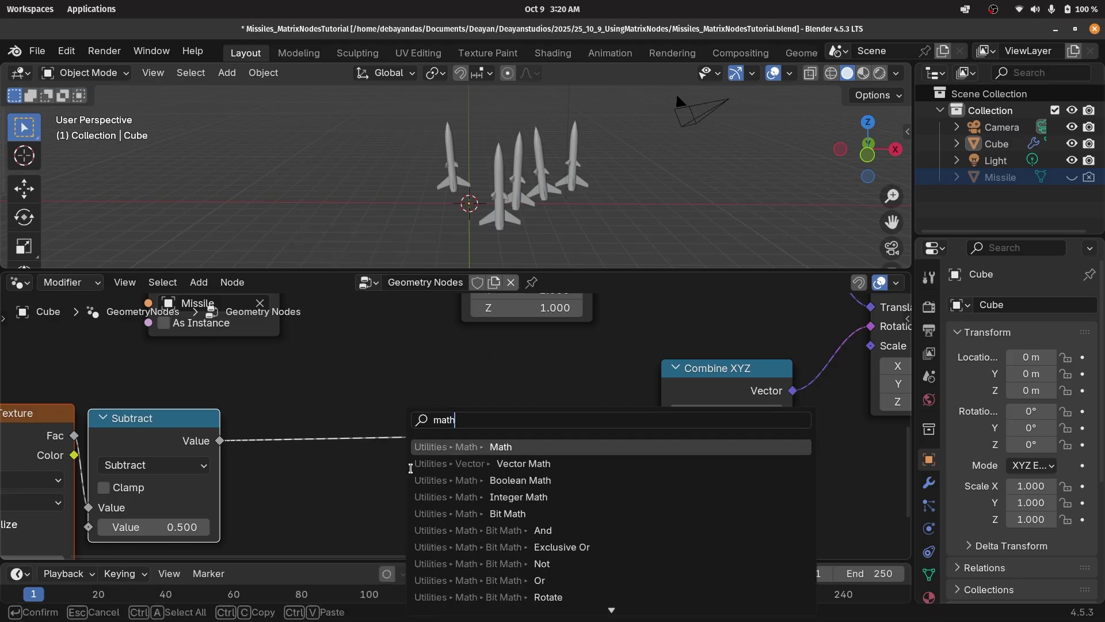
{"action": "key", "text": "Return"}
{"action": "left_click", "coordinate": [302, 399]}
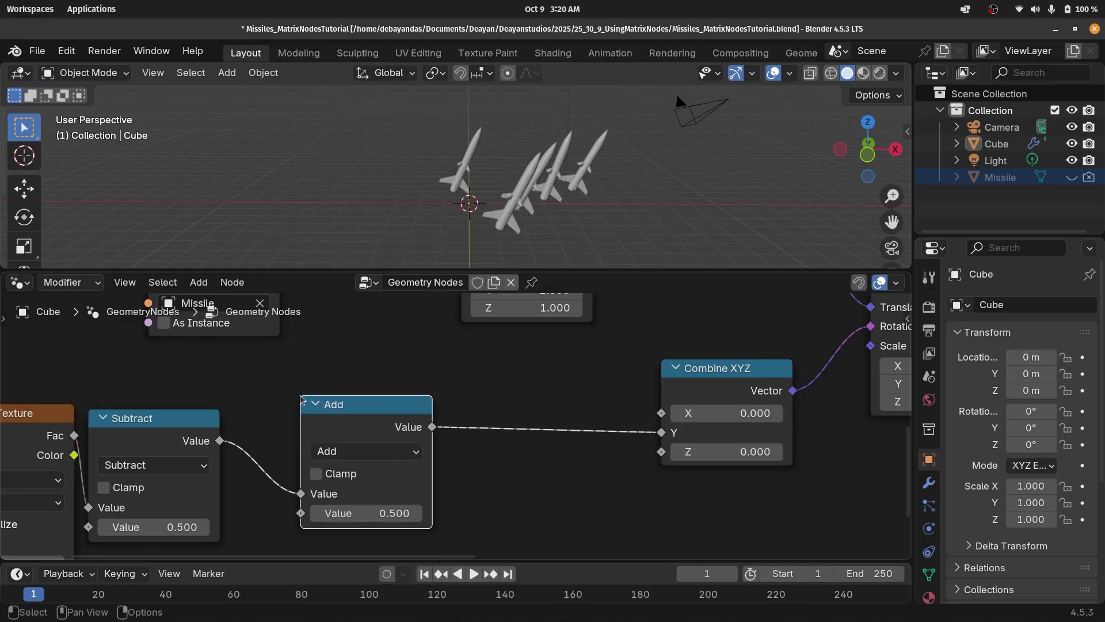
Change the new Math node to Multiply with a value of 5 and check the missile tilt from several angles.
{"action": "left_click", "coordinate": [344, 448]}
{"action": "left_click", "coordinate": [176, 281]}
{"action": "left_click", "coordinate": [360, 513]}
{"action": "type", "text": "5"}
{"action": "key", "text": "Return"}
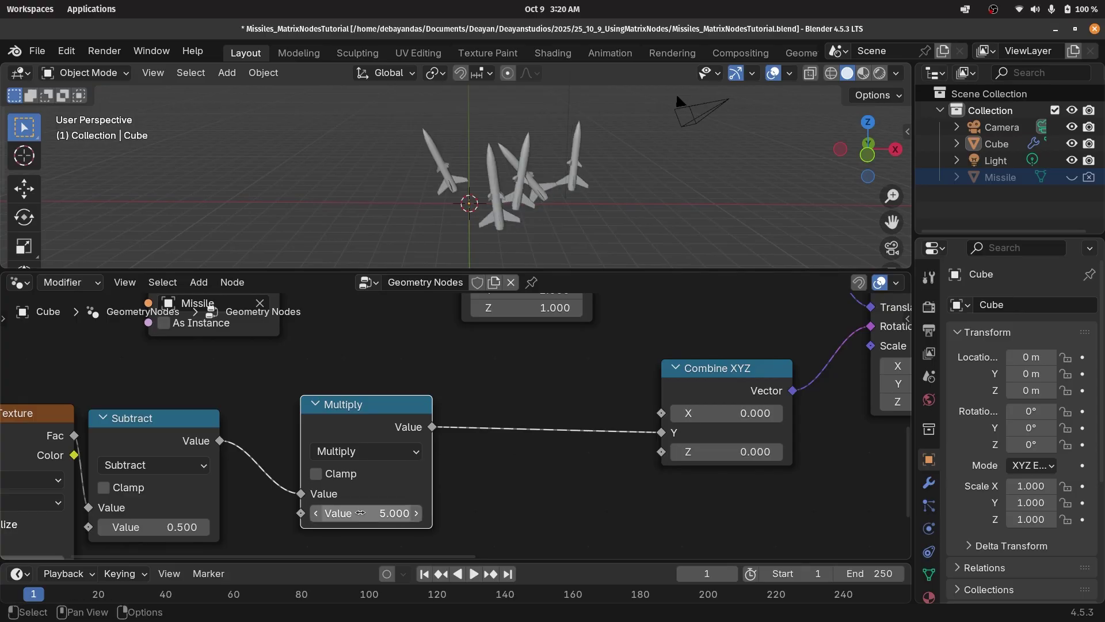
{"action": "mouse_move", "coordinate": [540, 184]}
{"action": "middle_mouse_down"}
{"action": "mouse_move", "coordinate": [439, 173]}
{"action": "mouse_move", "coordinate": [541, 165]}
{"action": "middle_mouse_up"}
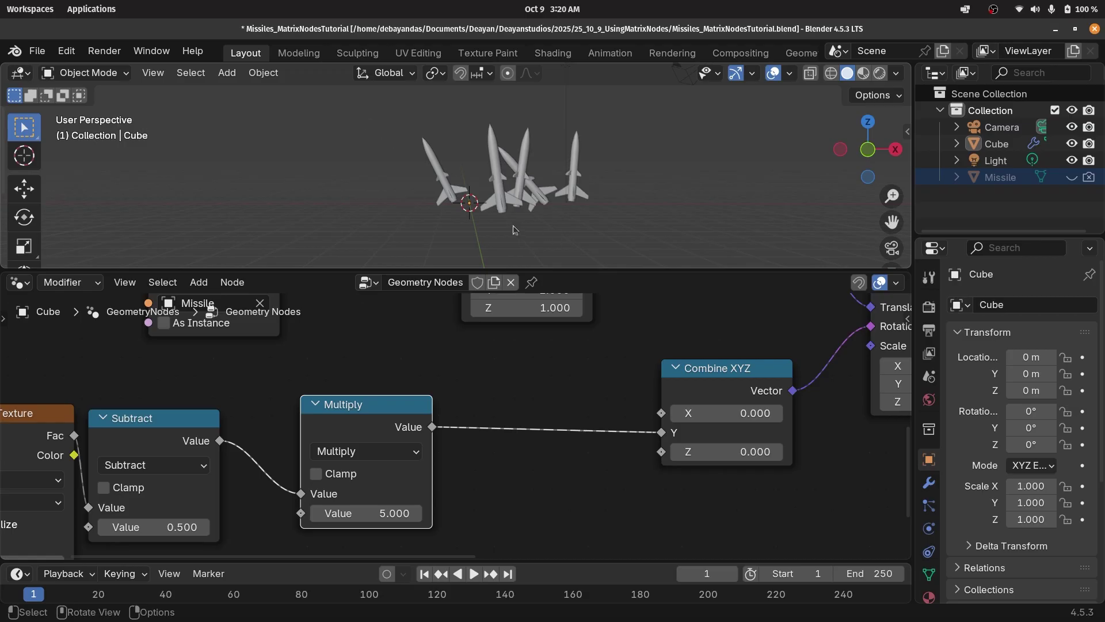
{"action": "middle_click_drag", "start_coordinate": [553, 147], "coordinate": [534, 206]}
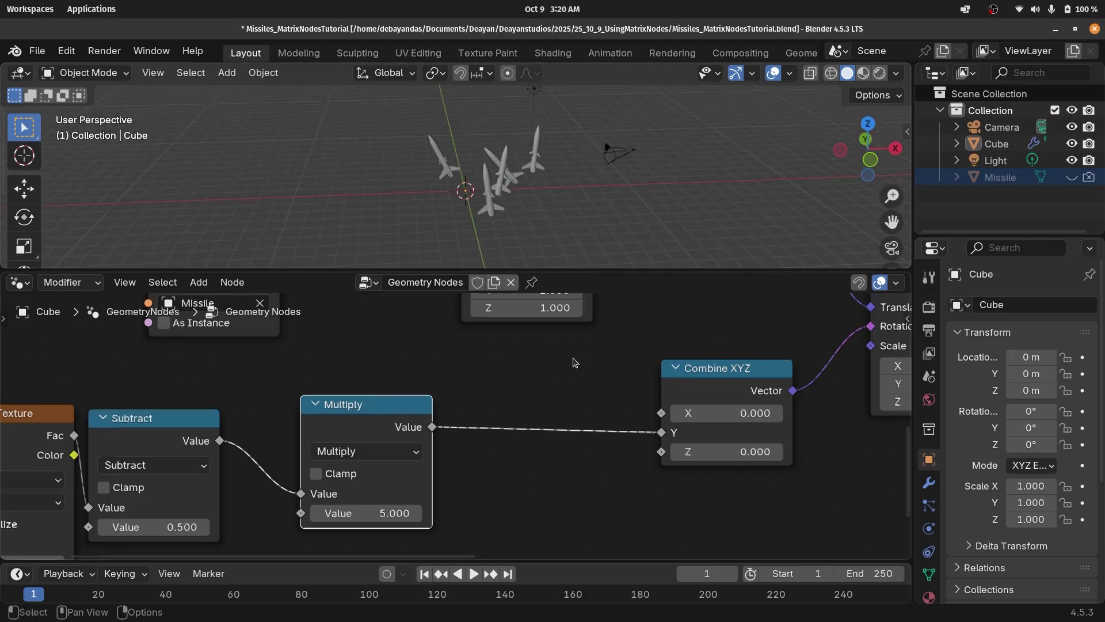
Space out the node tree, shifting the Simulation output and Group Output nodes farther from Set Instance Transform.
{"action": "scroll", "coordinate": [574, 362], "scroll_direction": "down", "scroll_amount": 1}
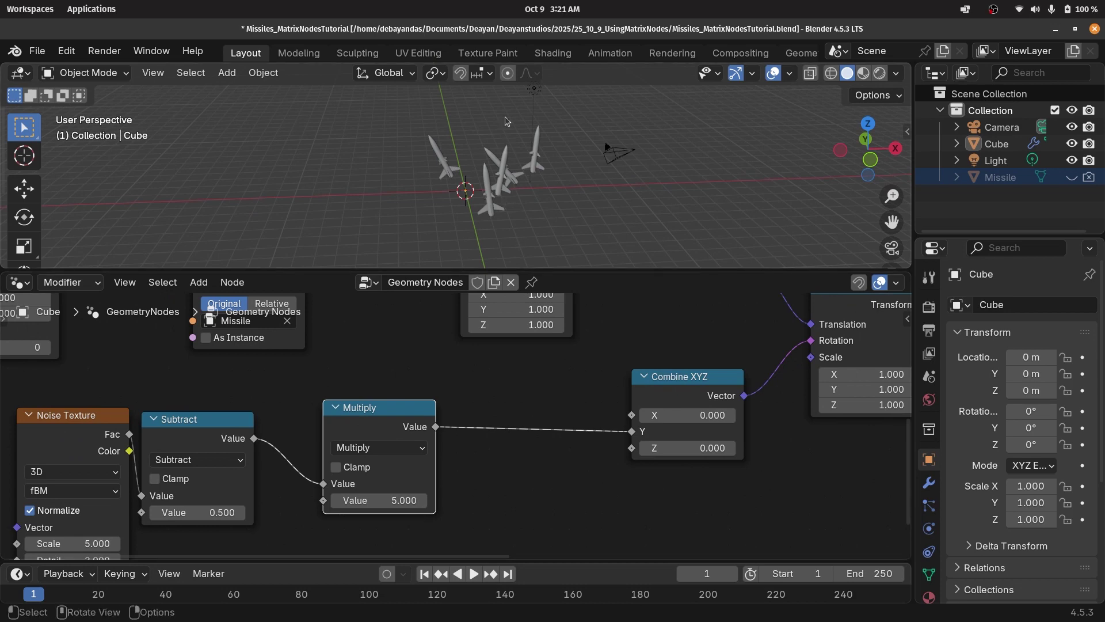
{"action": "scroll", "coordinate": [644, 327], "scroll_direction": "down", "scroll_amount": 6}
{"action": "middle_click_drag", "start_coordinate": [543, 358], "coordinate": [335, 466]}
{"action": "left_click_drag", "start_coordinate": [270, 492], "coordinate": [368, 479]}
{"action": "left_click_drag", "start_coordinate": [144, 493], "coordinate": [237, 486]}
{"action": "middle_click_drag", "start_coordinate": [578, 428], "coordinate": [385, 477]}
{"action": "middle_click_drag", "start_coordinate": [469, 430], "coordinate": [328, 494]}
{"action": "left_click_drag", "start_coordinate": [541, 347], "coordinate": [743, 454]}
{"action": "key", "text": "g"}
{"action": "left_click", "coordinate": [747, 401]}
{"action": "scroll", "coordinate": [570, 441], "scroll_direction": "up", "scroll_amount": 3}
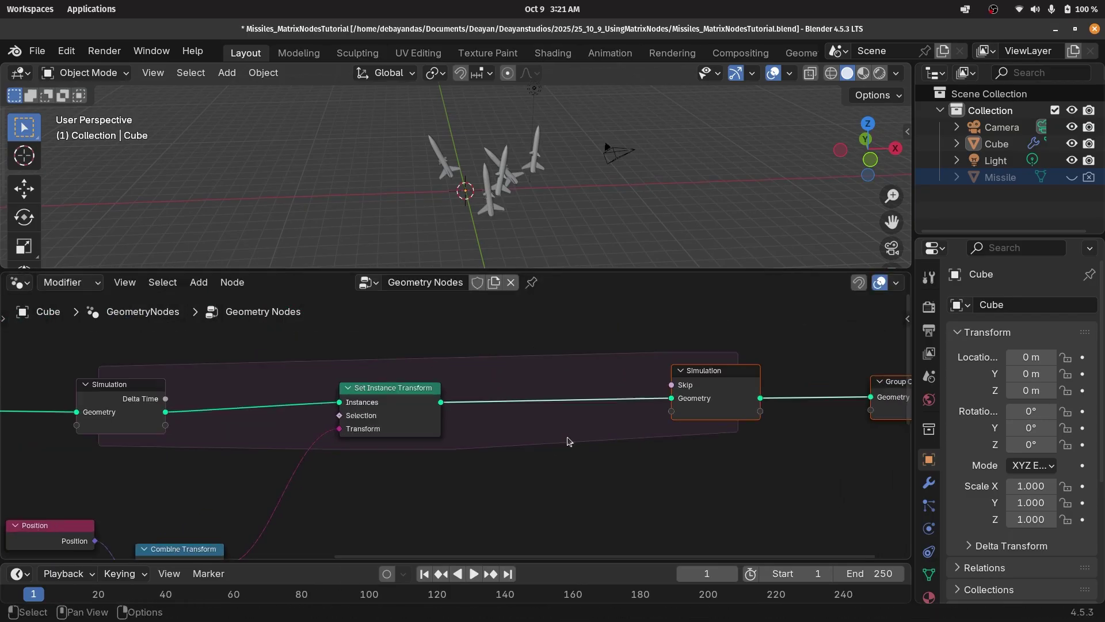
Insert a Set Position node between Set Instance Transform and the Simulation output with a Z offset of 0.3 m.
{"action": "middle_click_drag", "start_coordinate": [569, 442], "coordinate": [510, 461]}
{"action": "key", "text": "shift+a"}
{"action": "type", "text": "set posi"}
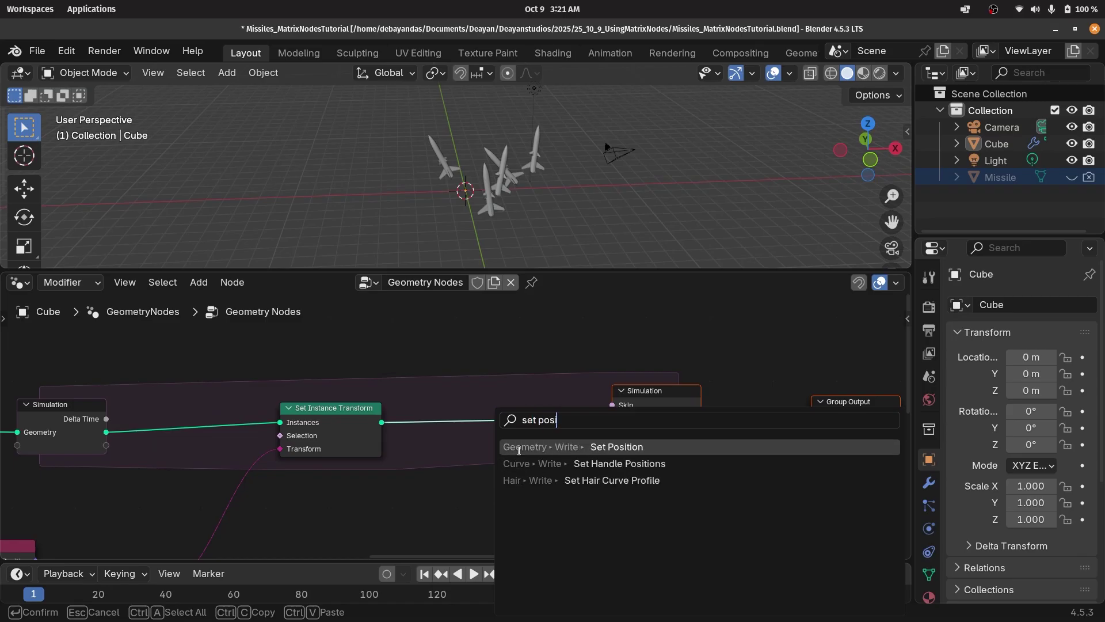
{"action": "left_click", "coordinate": [636, 446]}
{"action": "left_click", "coordinate": [488, 474]}
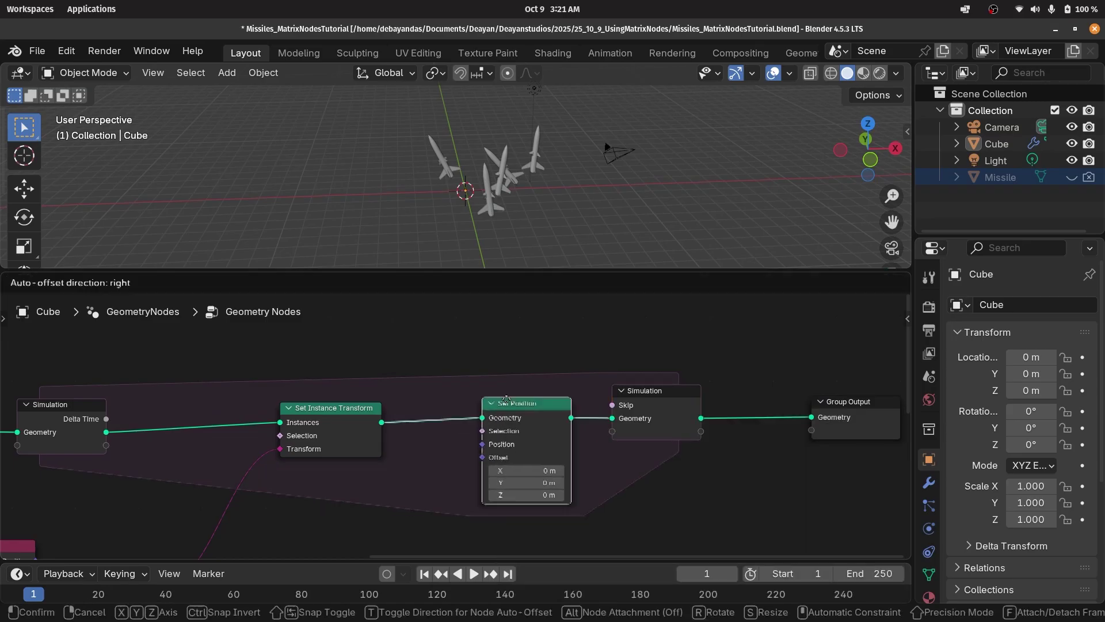
{"action": "left_click", "coordinate": [552, 480]}
{"action": "left_click", "coordinate": [553, 480]}
{"action": "left_click", "coordinate": [552, 480]}
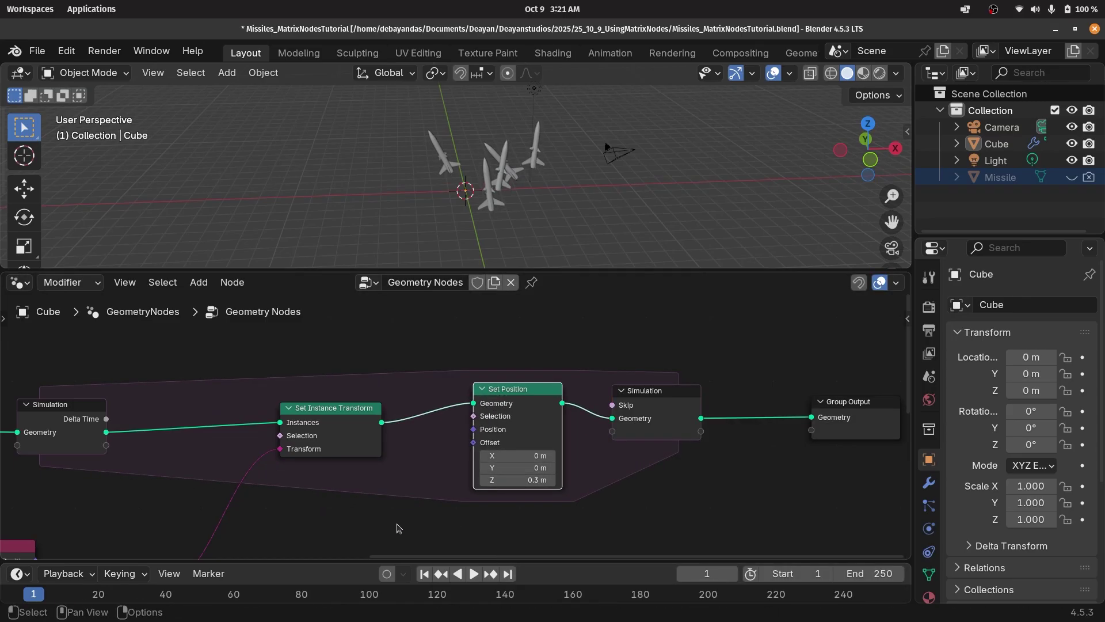
Play the animation and examine how the missiles move with the Set Position offset.
{"action": "key", "text": "space"}
{"action": "middle_click_drag", "start_coordinate": [536, 174], "coordinate": [493, 91]}
{"action": "scroll", "coordinate": [493, 104], "scroll_direction": "down", "scroll_amount": 4}
{"action": "middle_click_drag", "start_coordinate": [485, 149], "coordinate": [476, 176]}
{"action": "key", "text": "space"}
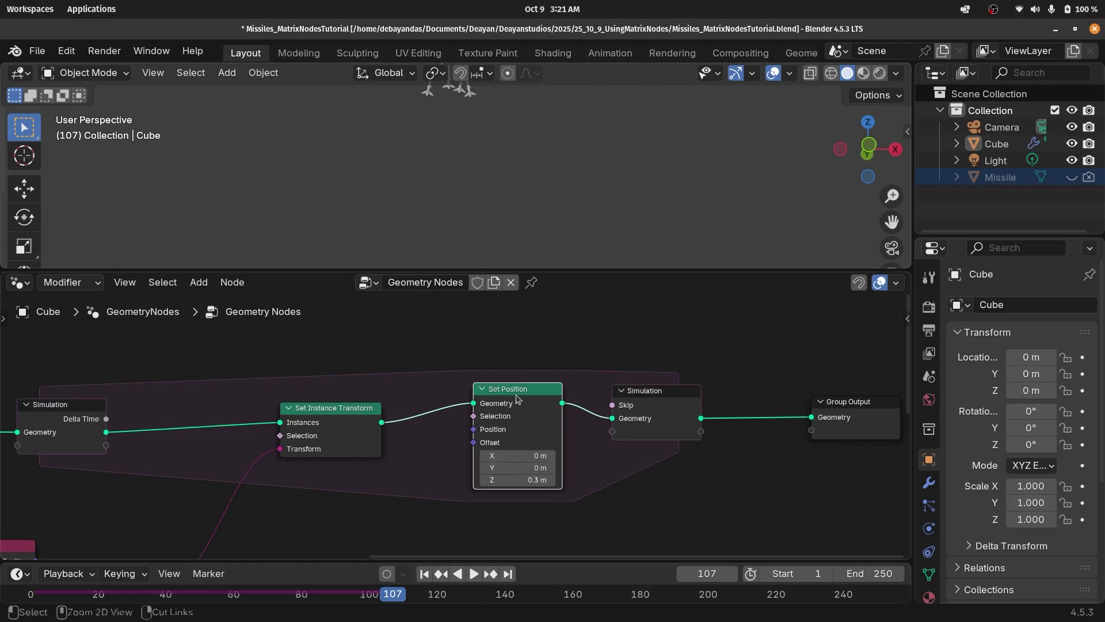
Replace the Set Position node with a Transform Geometry node whose Z translation is 0.2 m.
{"action": "key", "text": "ctrl+x"}
{"action": "key", "text": "shift+a"}
{"action": "type", "text": "trans"}
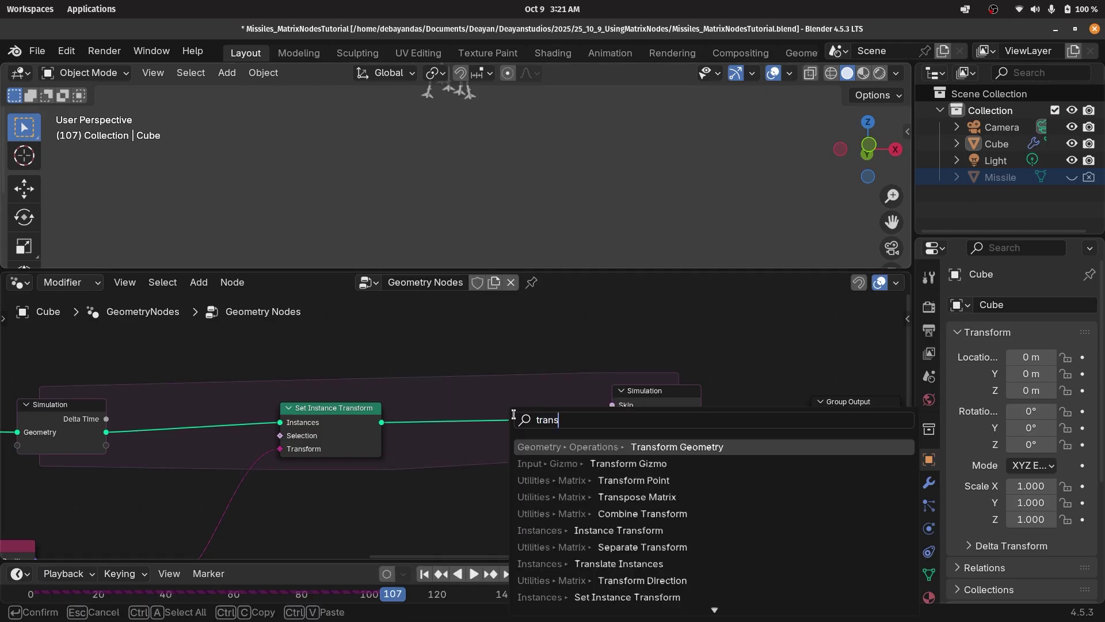
{"action": "type", "text": "p"}
{"action": "left_click", "coordinate": [593, 479]}
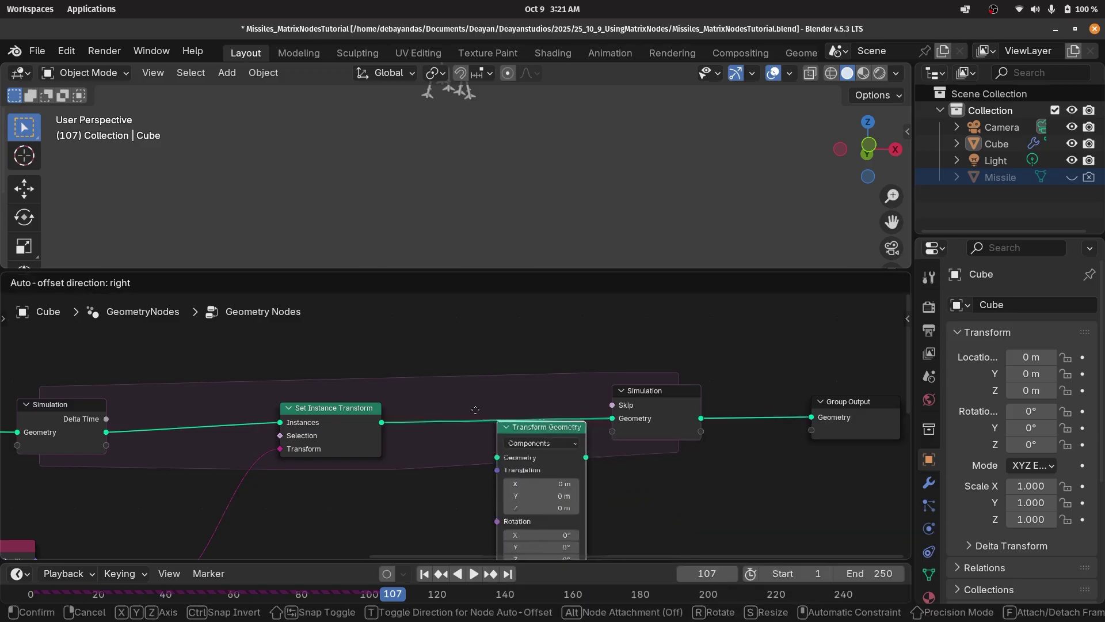
{"action": "left_click", "coordinate": [544, 485]}
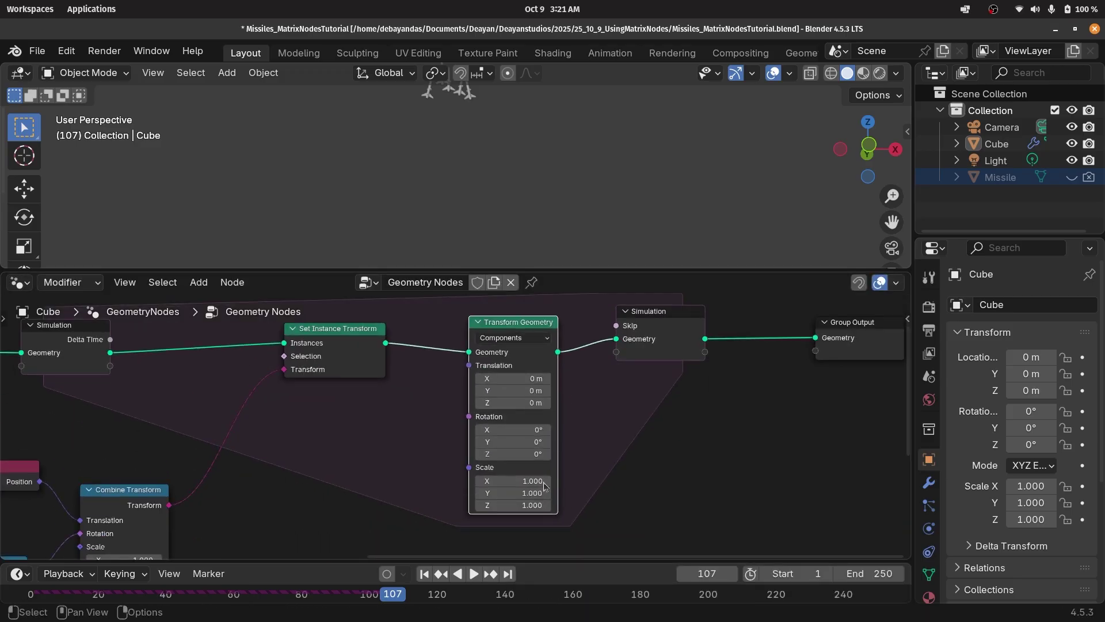
{"action": "left_click", "coordinate": [547, 407]}
Rewind to frame 0, play the animation up to frame 18 and examine the missiles' motion up close.
{"action": "left_click_drag", "start_coordinate": [50, 594], "coordinate": [30, 594]}
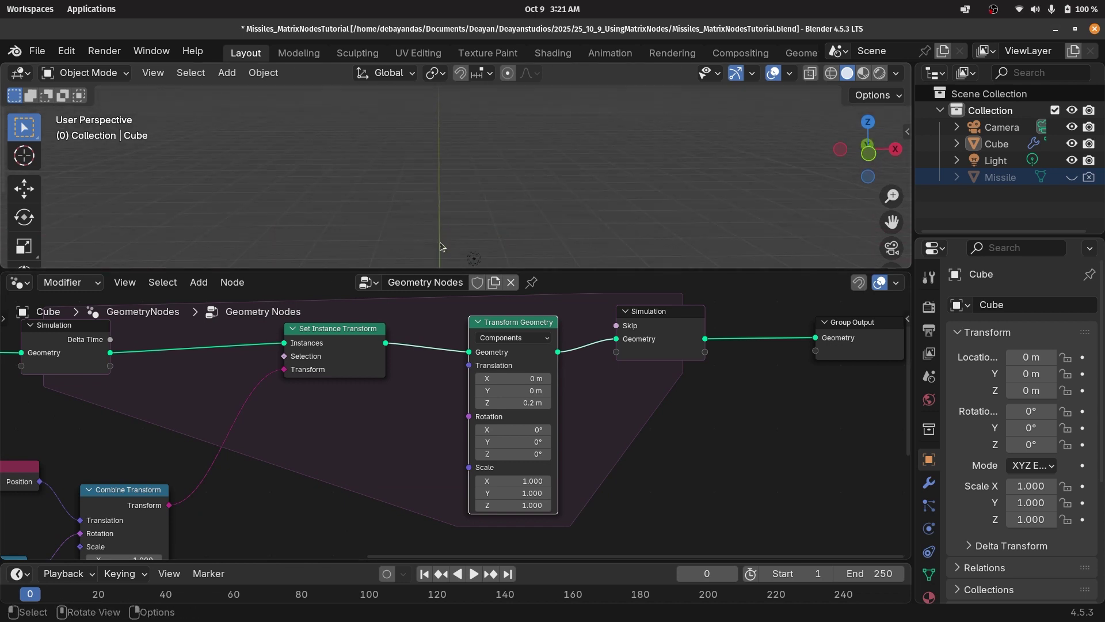
{"action": "key", "text": "space"}
{"action": "scroll", "coordinate": [516, 369], "scroll_direction": "up", "scroll_amount": 4}
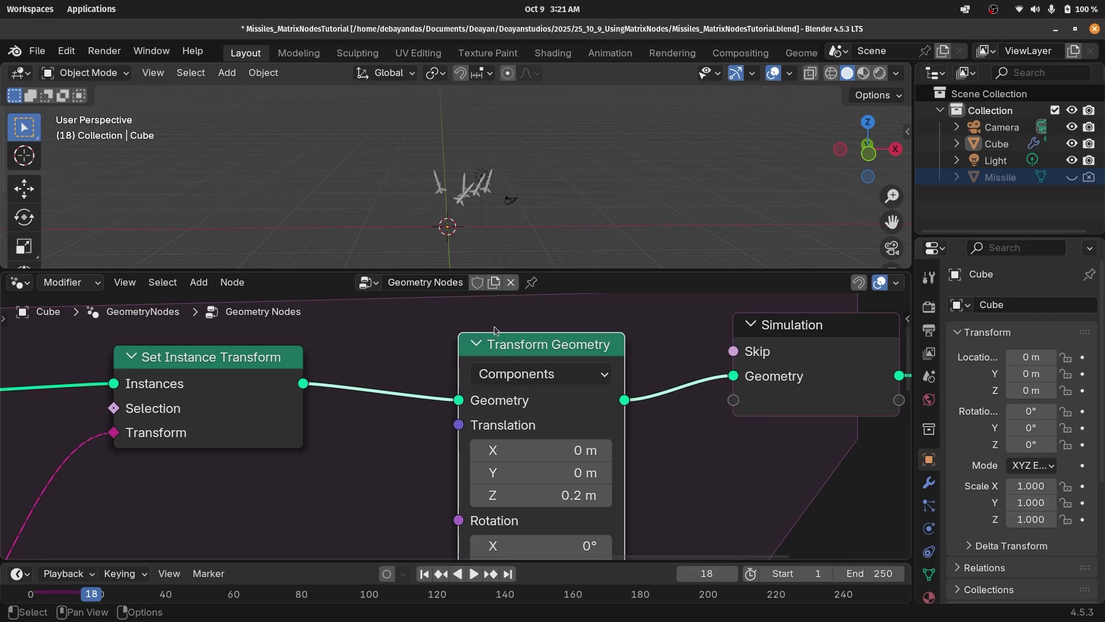
{"action": "scroll", "coordinate": [439, 212], "scroll_direction": "up", "scroll_amount": 3}
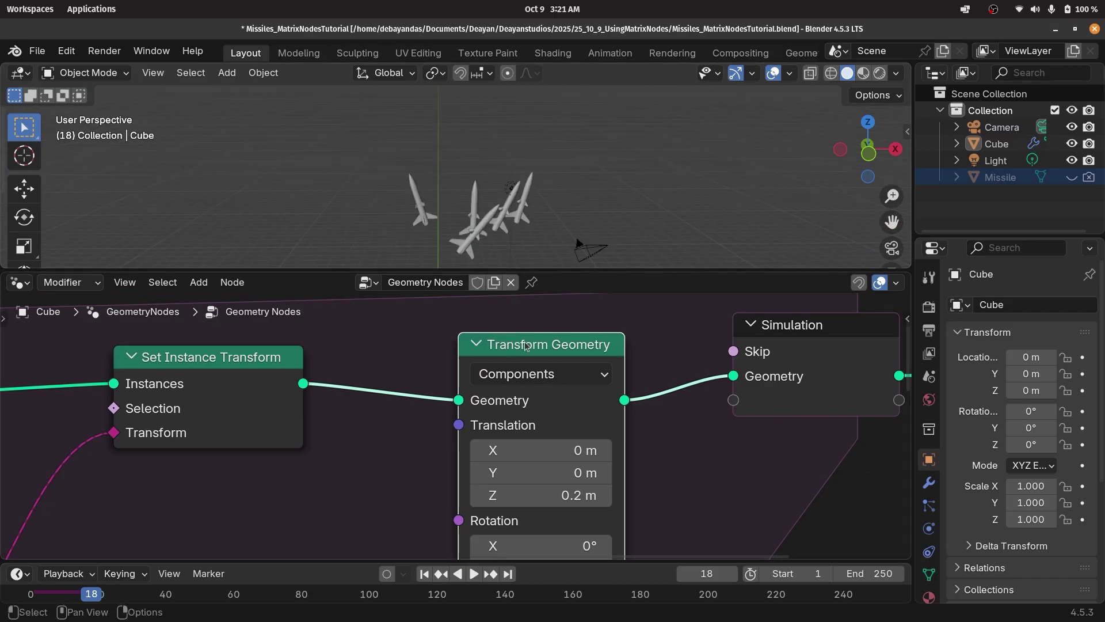
Remove the Transform Geometry node while keeping its link and shift Set Instance Transform closer to the Simulation output.
{"action": "key", "text": "ctrl+x"}
{"action": "scroll", "coordinate": [366, 383], "scroll_direction": "down", "scroll_amount": 1}
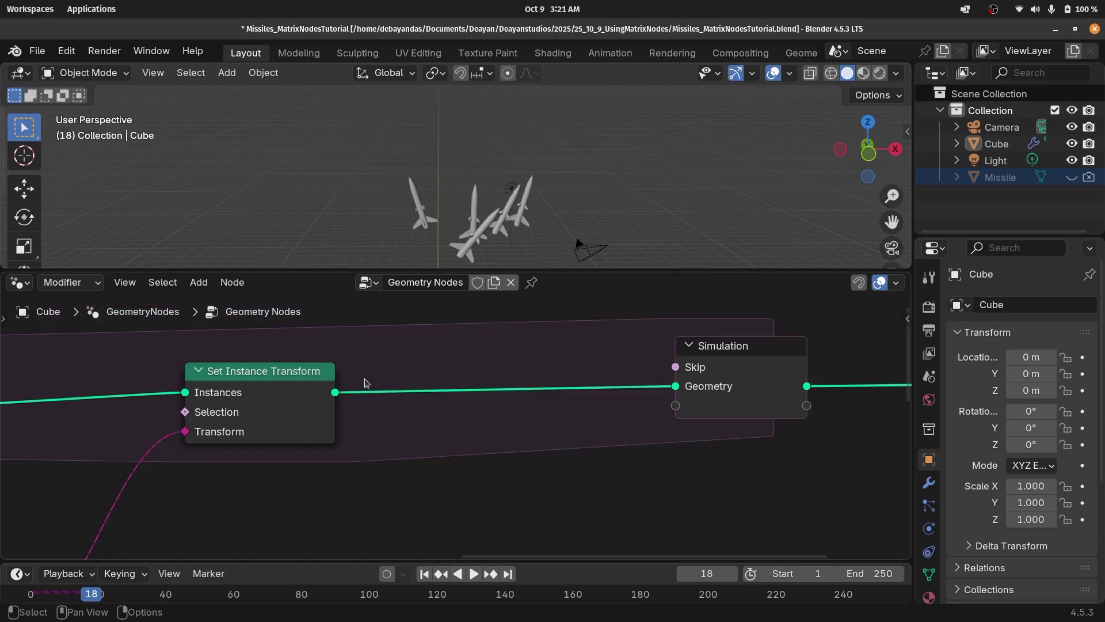
{"action": "left_click_drag", "start_coordinate": [268, 382], "coordinate": [352, 380]}
Insert a Multiply Matrices node between Combine Transform and Set Instance Transform, and move Set Instance Transform nearer the Simulation output.
{"action": "middle_click_drag", "start_coordinate": [313, 479], "coordinate": [559, 334]}
{"action": "scroll", "coordinate": [454, 406], "scroll_direction": "down", "scroll_amount": 3}
{"action": "key", "text": "shift+a"}
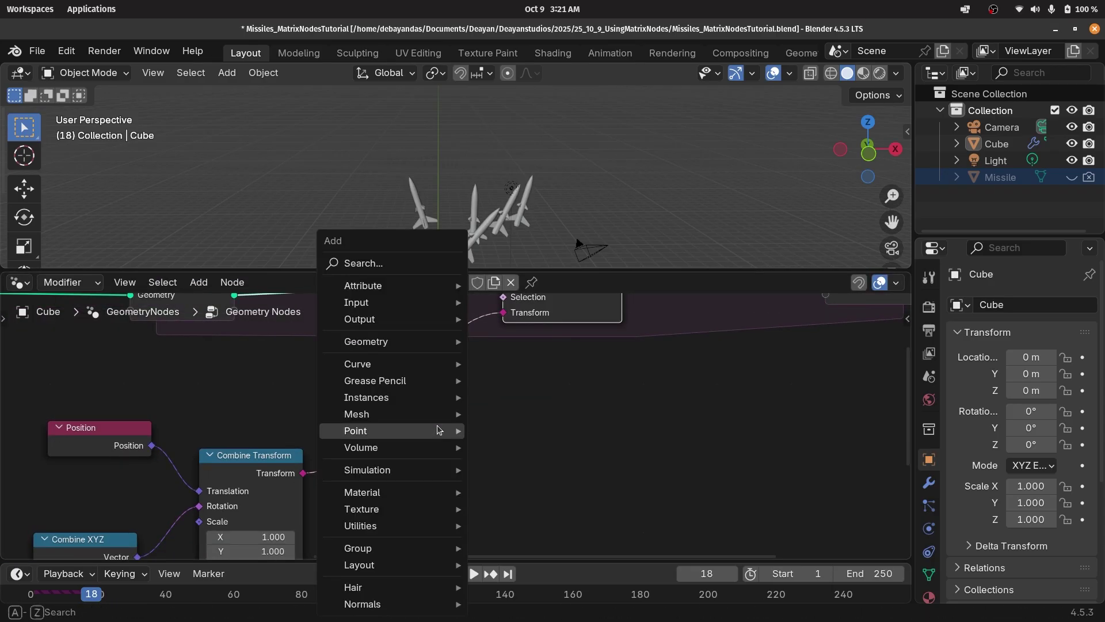
{"action": "type", "text": "matric"}
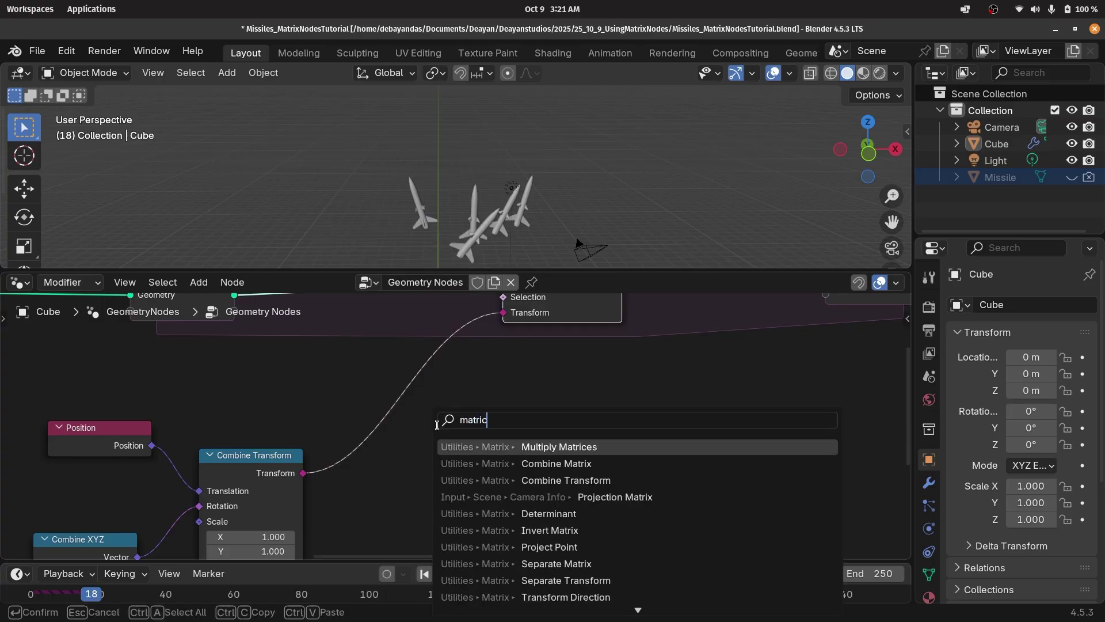
{"action": "key", "text": "Return"}
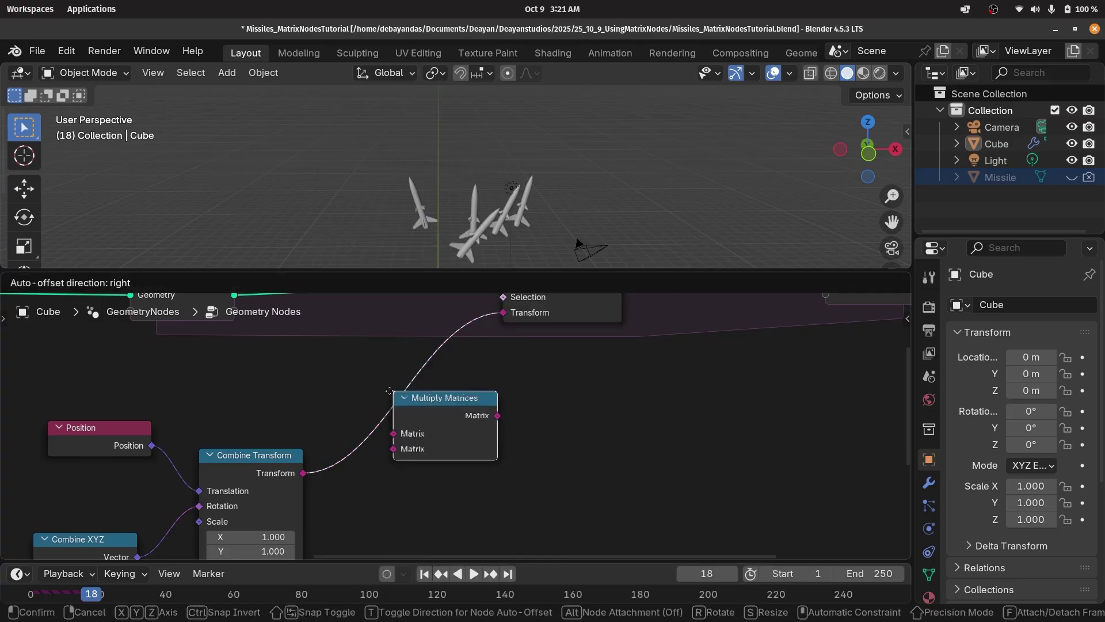
{"action": "left_click", "coordinate": [508, 450]}
{"action": "middle_click_drag", "start_coordinate": [510, 443], "coordinate": [429, 545]}
{"action": "left_click_drag", "start_coordinate": [495, 397], "coordinate": [636, 395]}
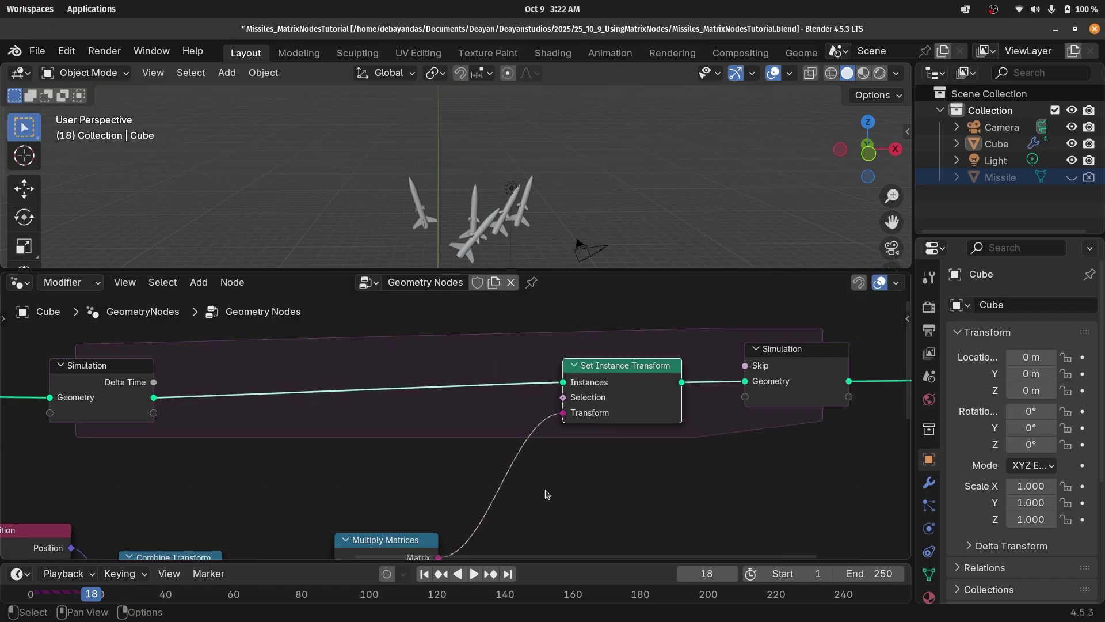
{"action": "middle_click_drag", "start_coordinate": [458, 540], "coordinate": [489, 423]}
{"action": "left_click_drag", "start_coordinate": [411, 439], "coordinate": [426, 439]}
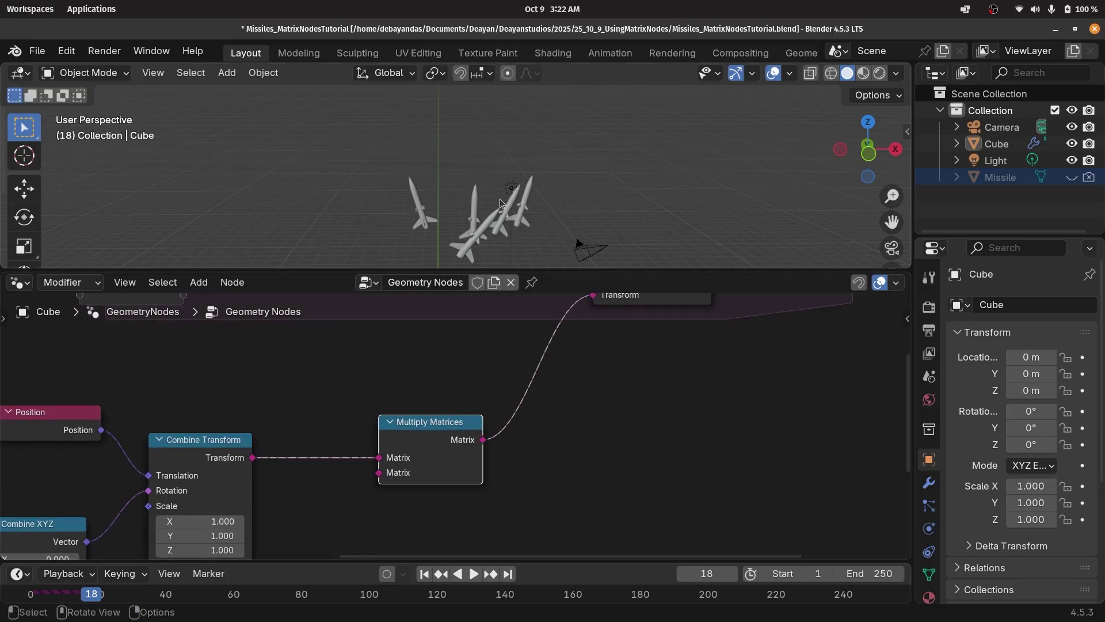
Switch the transform orientation to Local and back to Global.
{"action": "left_click", "coordinate": [405, 73]}
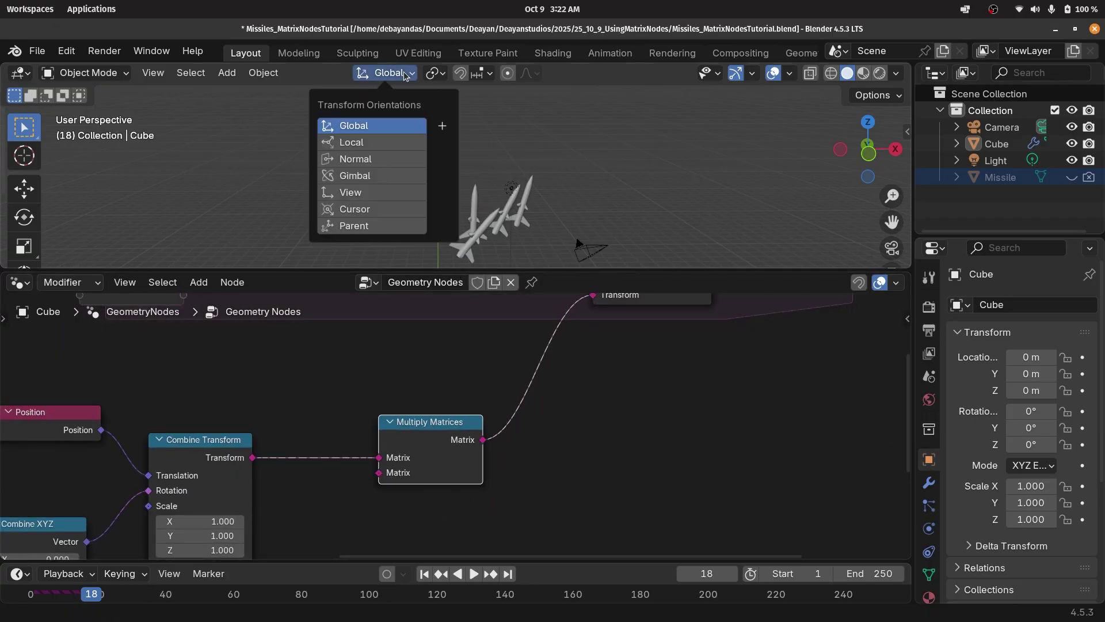
{"action": "left_click", "coordinate": [402, 142]}
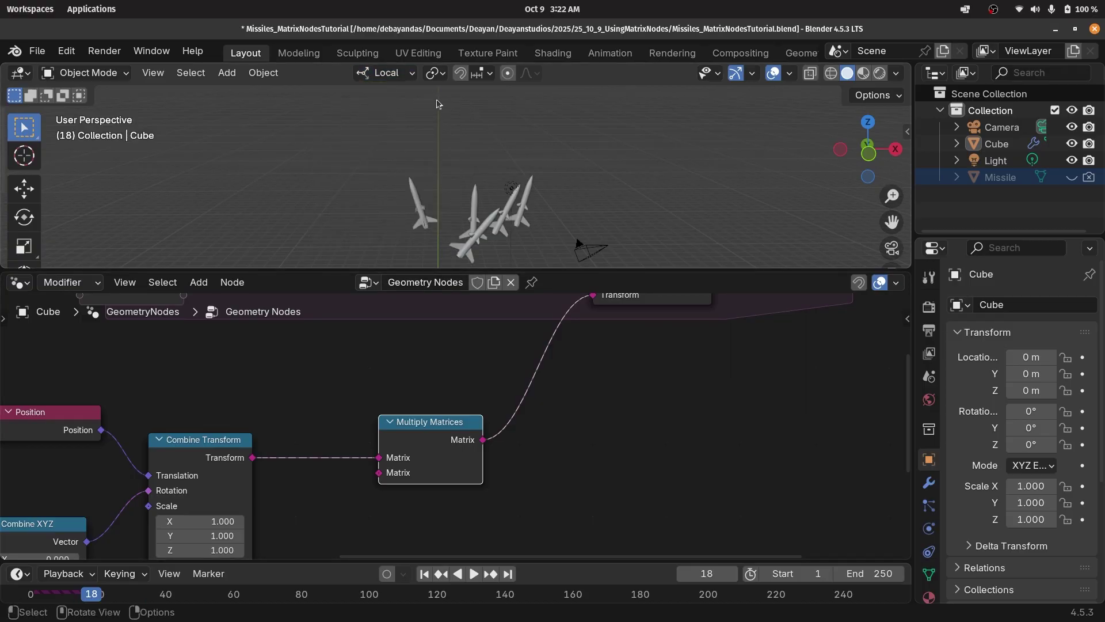
{"action": "left_click", "coordinate": [392, 73]}
{"action": "left_click", "coordinate": [380, 126]}
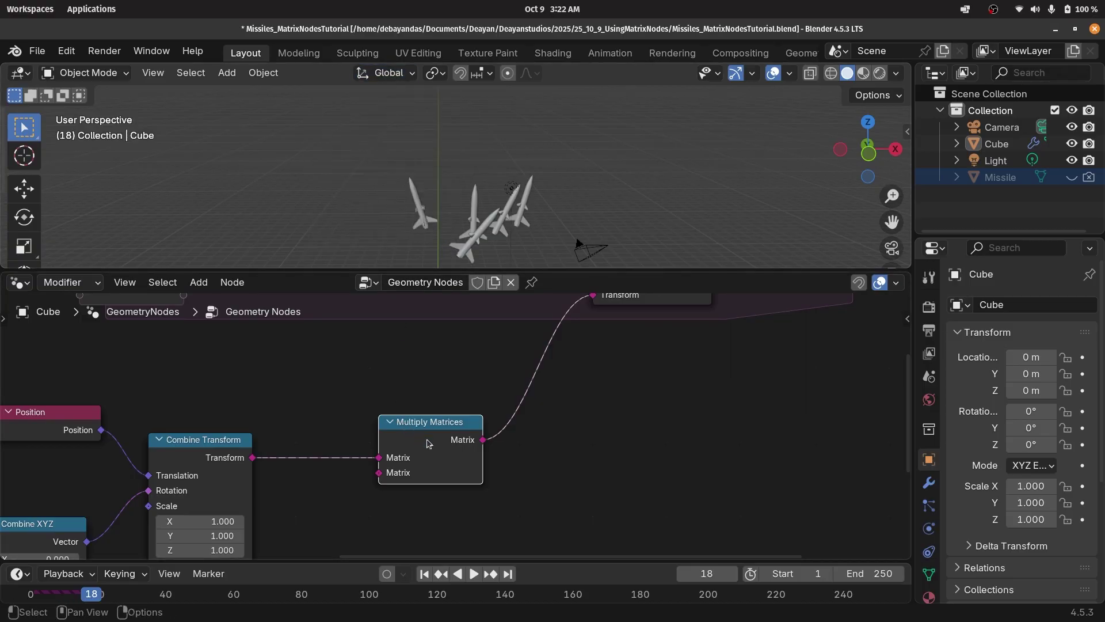
Reposition the Multiply Matrices node slightly lower beside Combine Transform.
{"action": "middle_click_drag", "start_coordinate": [422, 440], "coordinate": [460, 369]}
{"action": "left_click_drag", "start_coordinate": [462, 378], "coordinate": [471, 433]}
{"action": "middle_click_drag", "start_coordinate": [471, 433], "coordinate": [505, 377]}
{"action": "left_click_drag", "start_coordinate": [494, 365], "coordinate": [498, 342]}
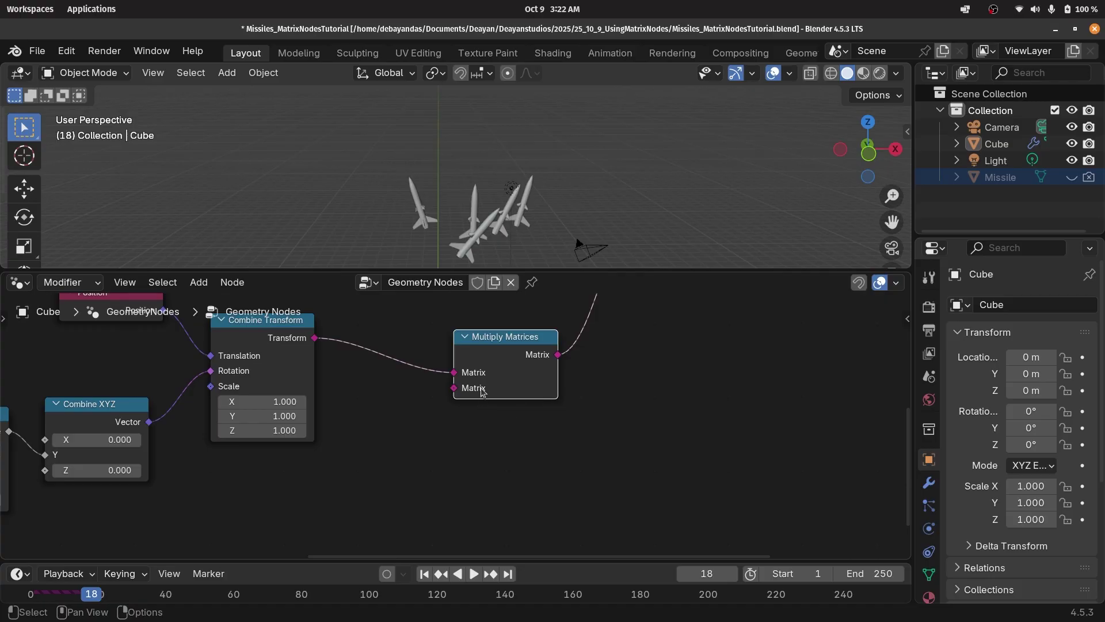
{"action": "left_click", "coordinate": [280, 339]}
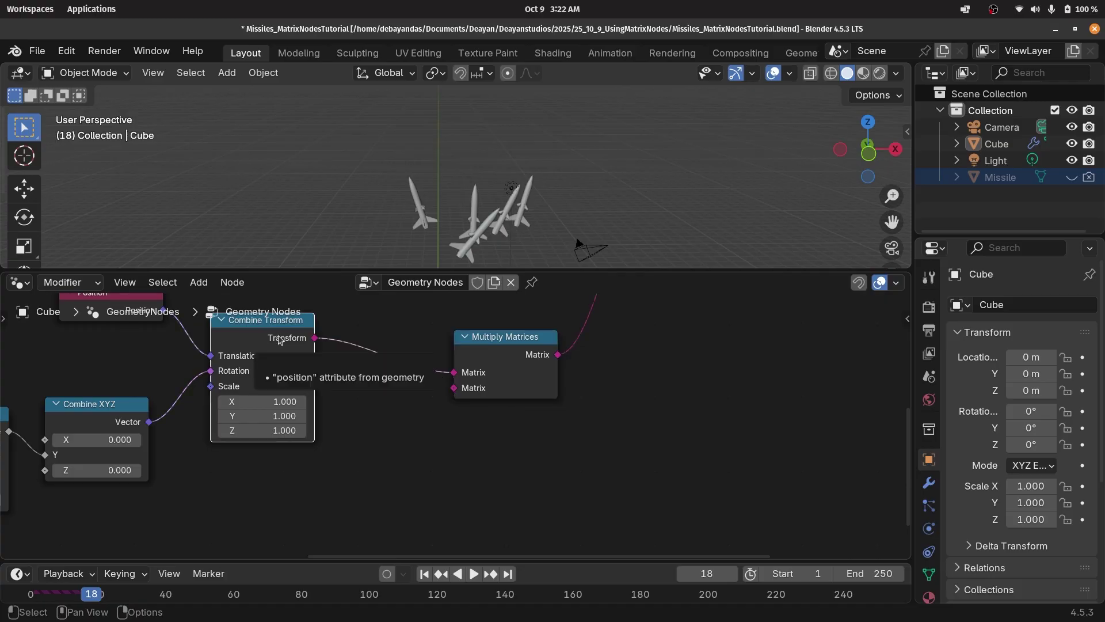
{"action": "key", "text": "ctrl+z"}
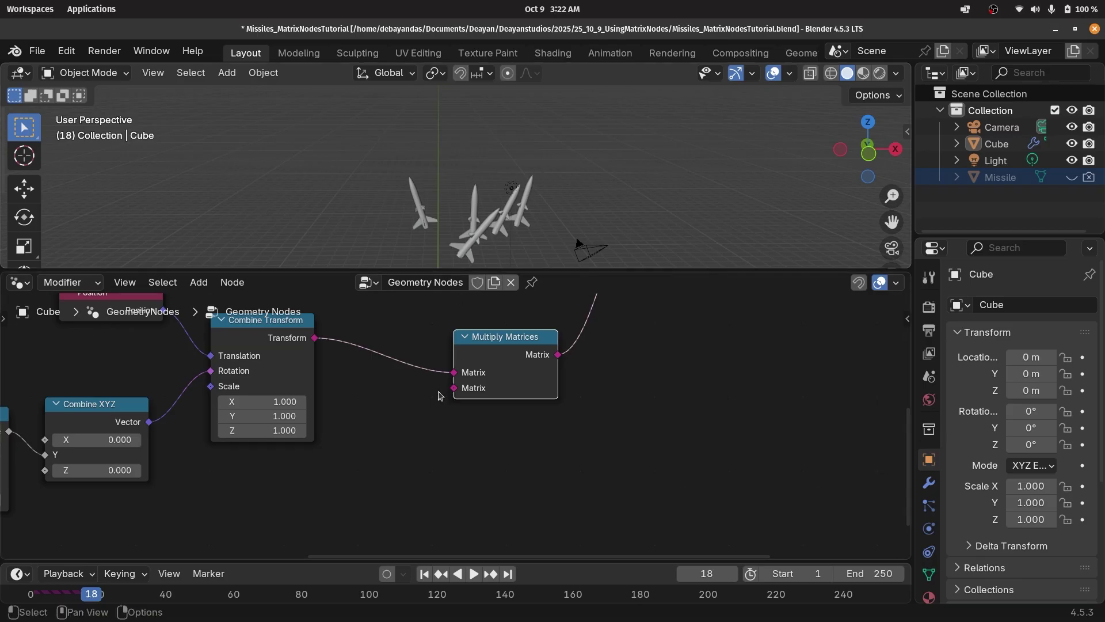
Add a Combine Transform node with a Z translation of 0.2 m and connect it to the second Multiply Matrices input.
{"action": "key", "text": "shift+a"}
{"action": "type", "text": "combine"}
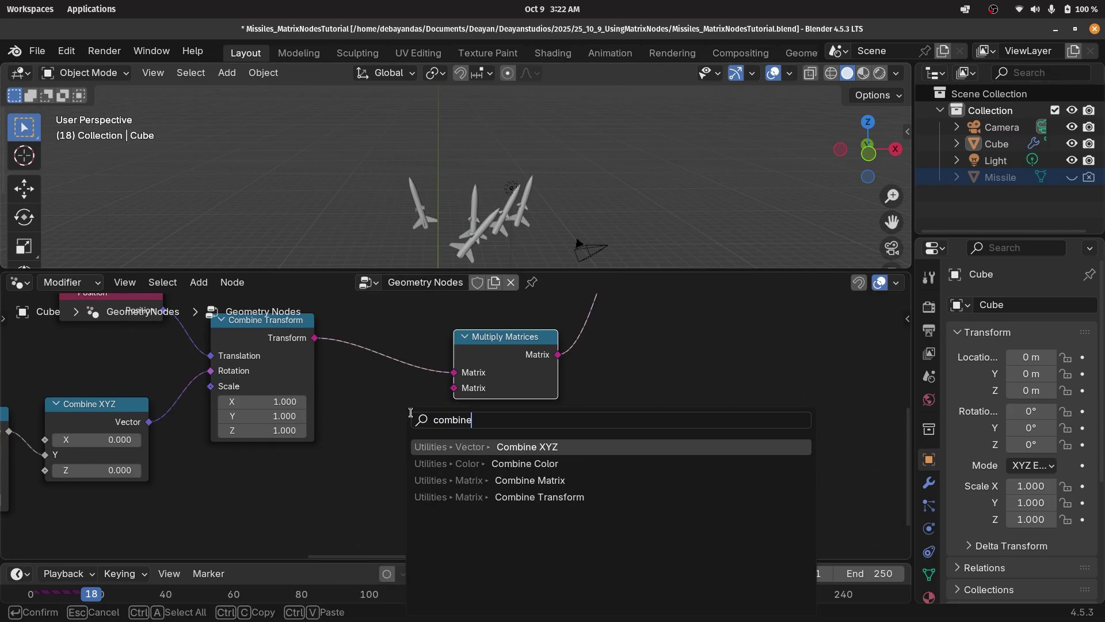
{"action": "left_click", "coordinate": [443, 497]}
{"action": "left_click", "coordinate": [443, 521]}
{"action": "type", "text": "0.2"}
{"action": "key", "text": "Return"}
{"action": "left_click_drag", "start_coordinate": [454, 458], "coordinate": [460, 385]}
{"action": "left_click_drag", "start_coordinate": [417, 450], "coordinate": [327, 476]}
{"action": "middle_click_drag", "start_coordinate": [321, 526], "coordinate": [351, 478]}
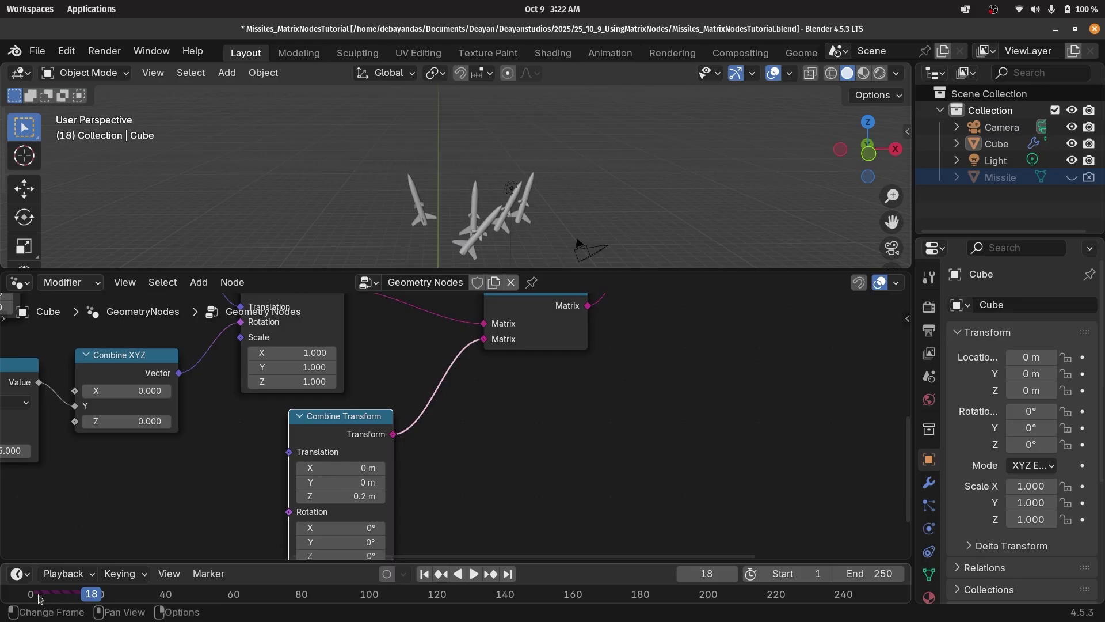
Play the animation from frame 1 to check how the missiles travel, and return to the first frame.
{"action": "key", "text": "shift+Left"}
{"action": "middle_click_drag", "start_coordinate": [426, 226], "coordinate": [467, 178]}
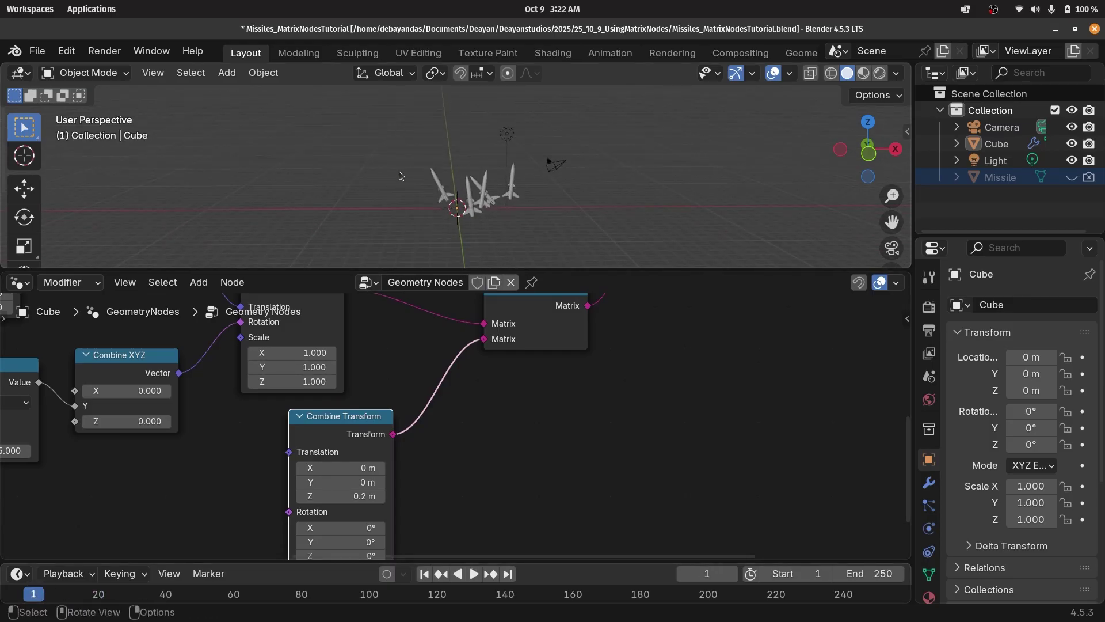
{"action": "key", "text": "space"}
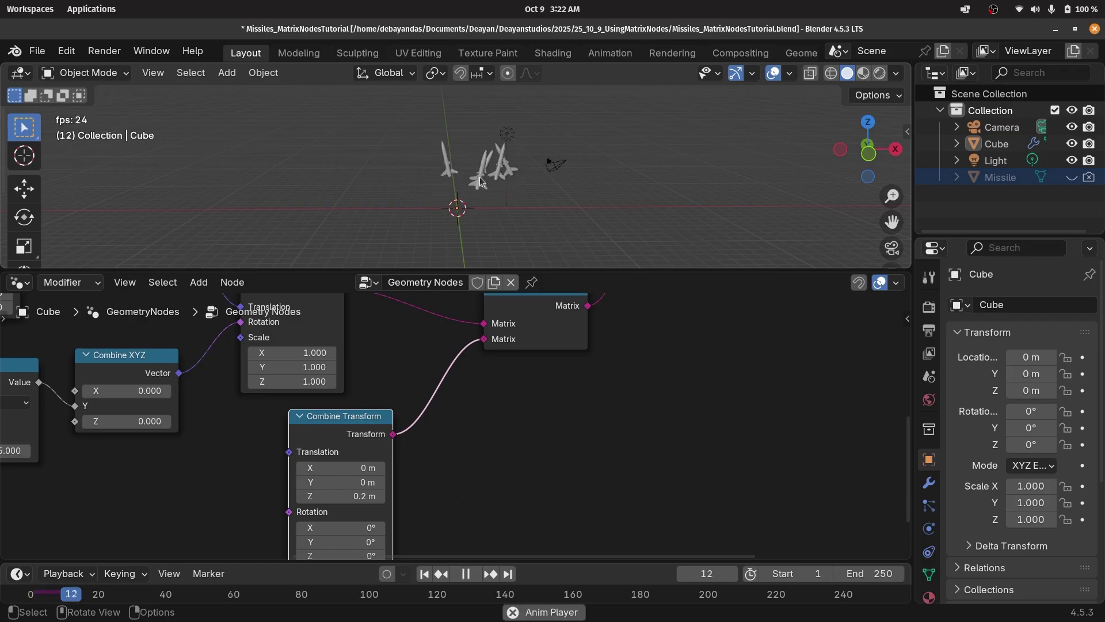
{"action": "middle_click_drag", "start_coordinate": [480, 181], "coordinate": [403, 137]}
{"action": "left_click_drag", "start_coordinate": [225, 593], "coordinate": [35, 604]}
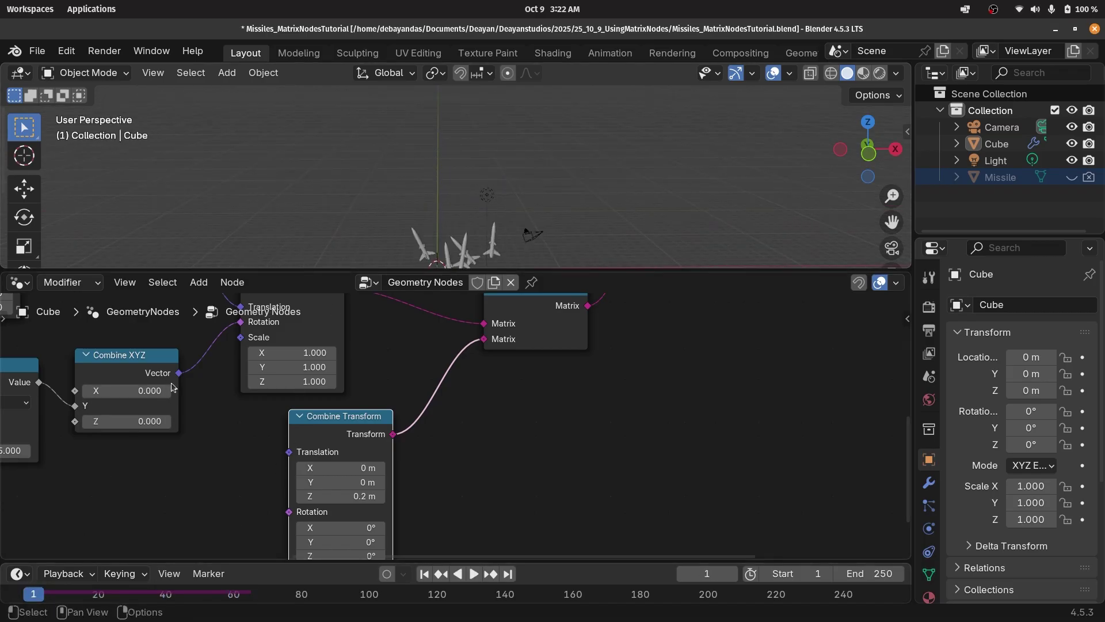
Set the Noise Texture scale to 0.1.
{"action": "scroll", "coordinate": [378, 375], "scroll_direction": "left", "scroll_amount": 10}
{"action": "scroll", "coordinate": [379, 374], "scroll_direction": "left", "scroll_amount": 8}
{"action": "scroll", "coordinate": [379, 374], "scroll_direction": "up", "scroll_amount": 2}
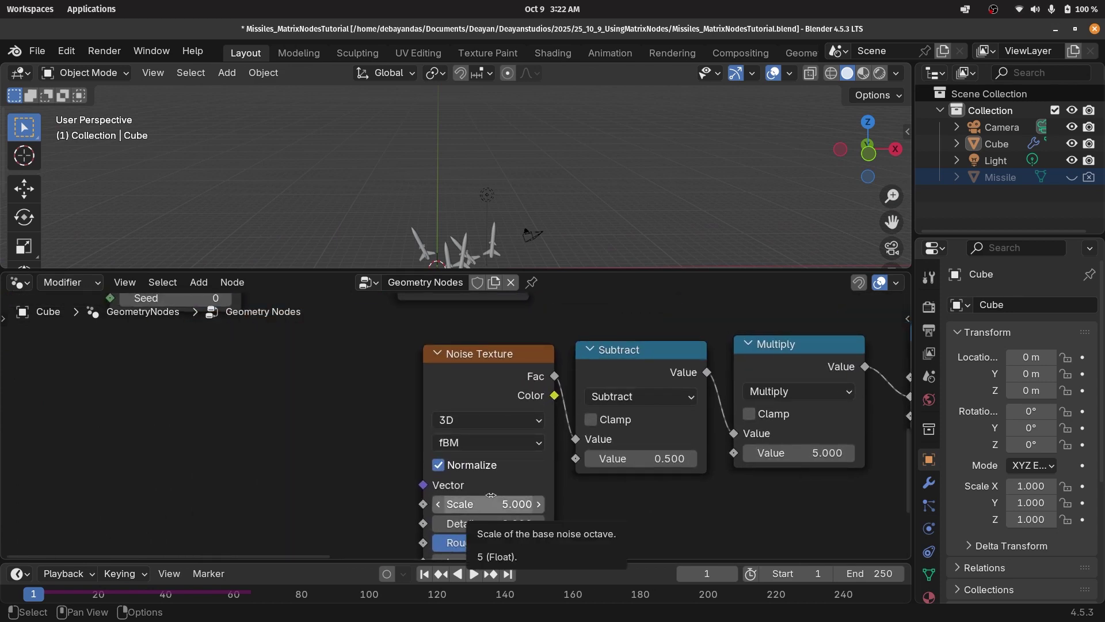
{"action": "left_click", "coordinate": [484, 493]}
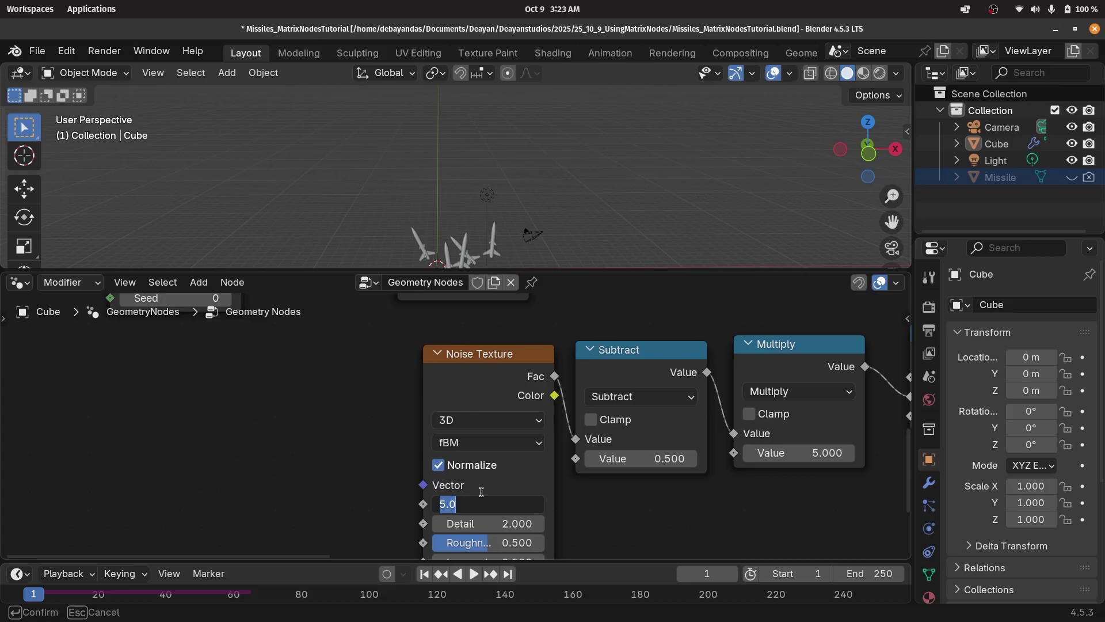
{"action": "type", "text": "0.1"}
{"action": "key", "text": "Return"}
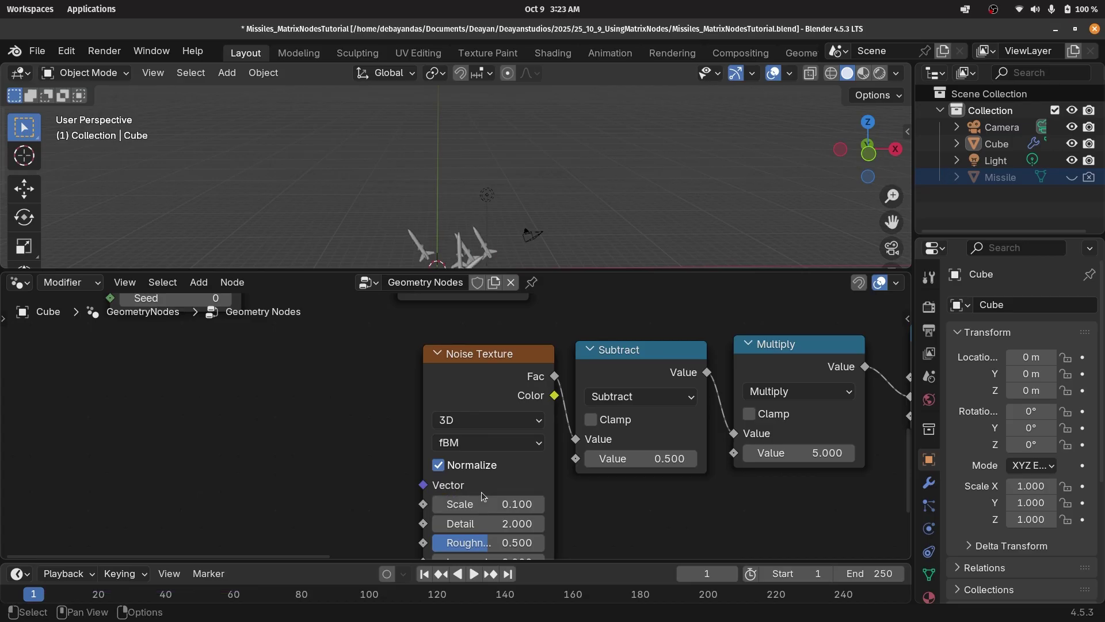
Play the simulation and replay it from frame 1 to check the missiles' noise-driven flight paths.
{"action": "key", "text": "space"}
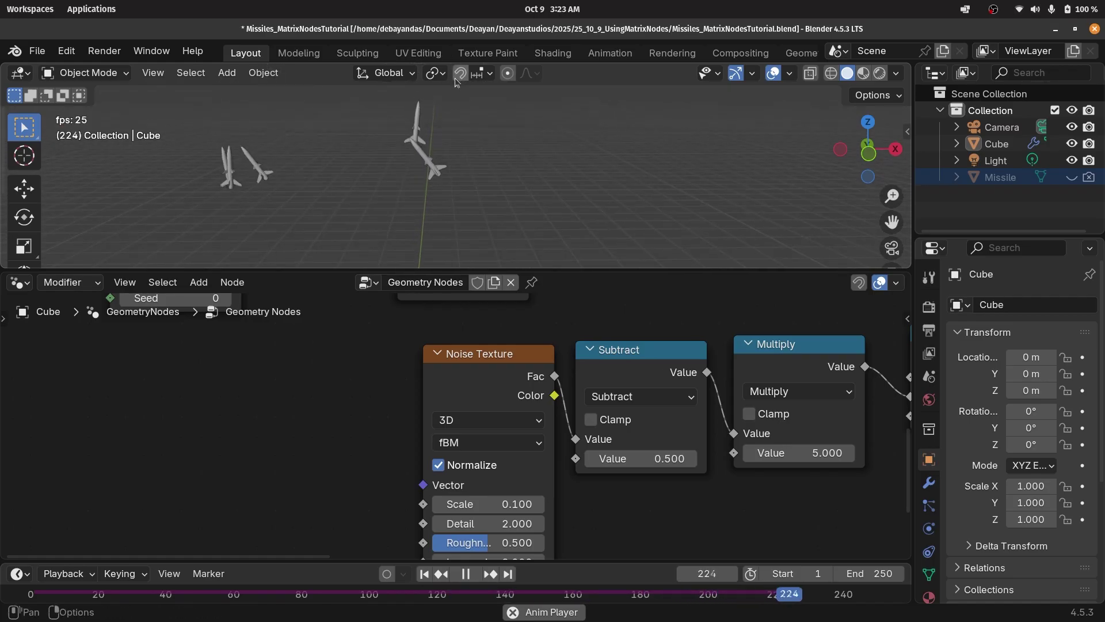
{"action": "key", "text": "space"}
{"action": "key", "text": "shift+Left"}
{"action": "key", "text": "space"}
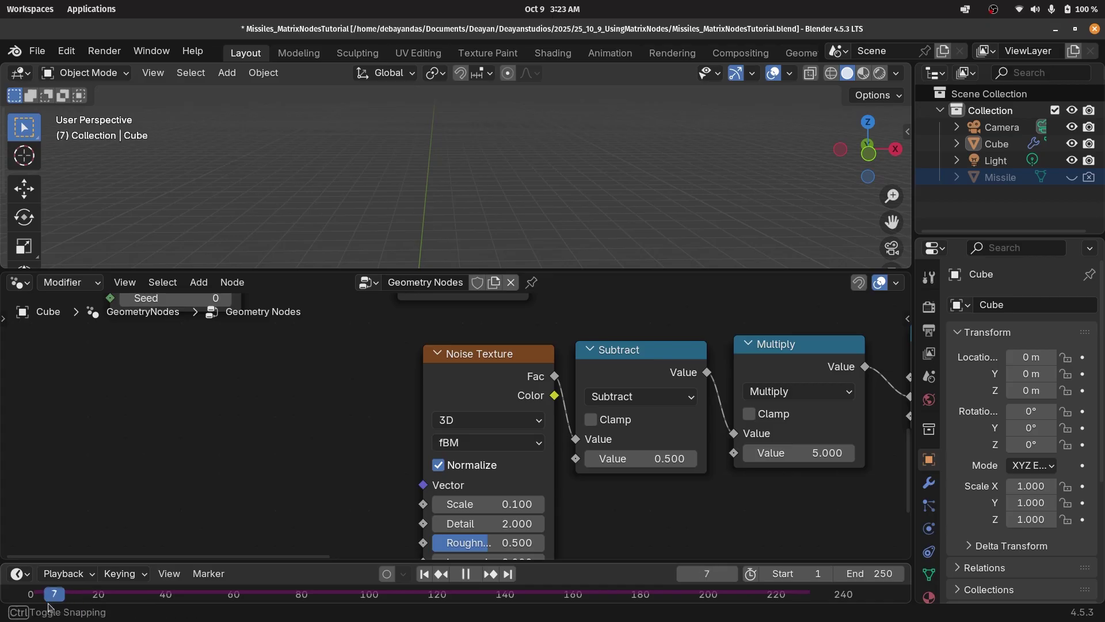
{"action": "middle_click_drag", "start_coordinate": [376, 101], "coordinate": [405, 64], "text": "shift"}
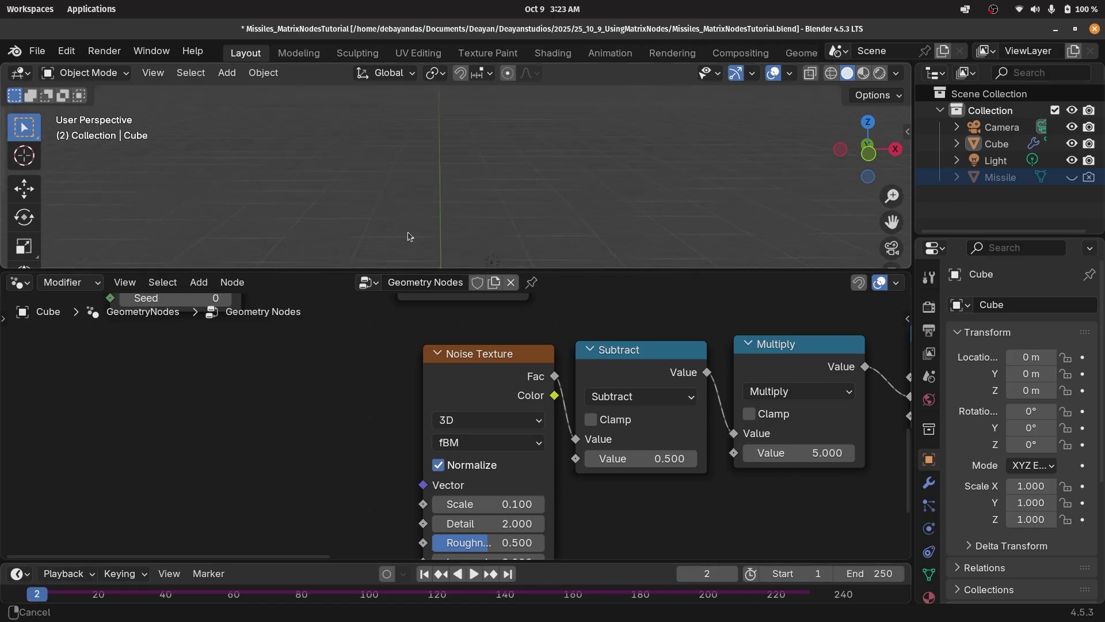
{"action": "middle_click_drag", "start_coordinate": [426, 181], "coordinate": [405, 201]}
{"action": "key", "text": "Escape"}
Insert a Join Geometry node inside the simulation zone, between the Simulation input and Set Instance Transform.
{"action": "scroll", "coordinate": [404, 203], "scroll_direction": "up", "scroll_amount": 3}
{"action": "scroll", "coordinate": [515, 380], "scroll_direction": "down", "scroll_amount": 2}
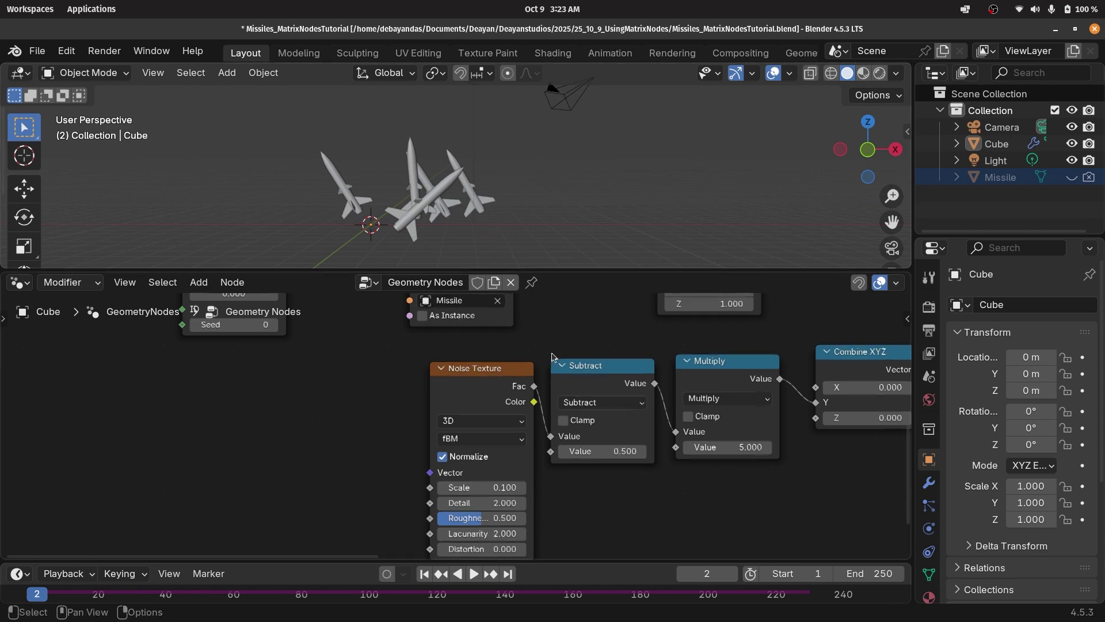
{"action": "scroll", "coordinate": [549, 356], "scroll_direction": "down", "scroll_amount": 4}
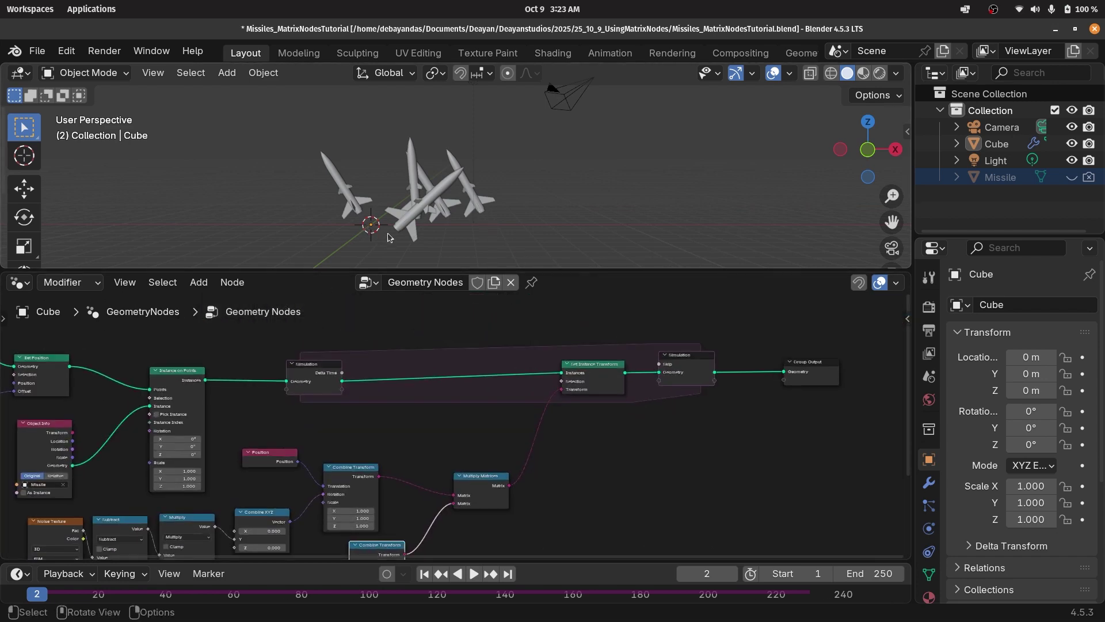
{"action": "scroll", "coordinate": [489, 415], "scroll_direction": "up", "scroll_amount": 1}
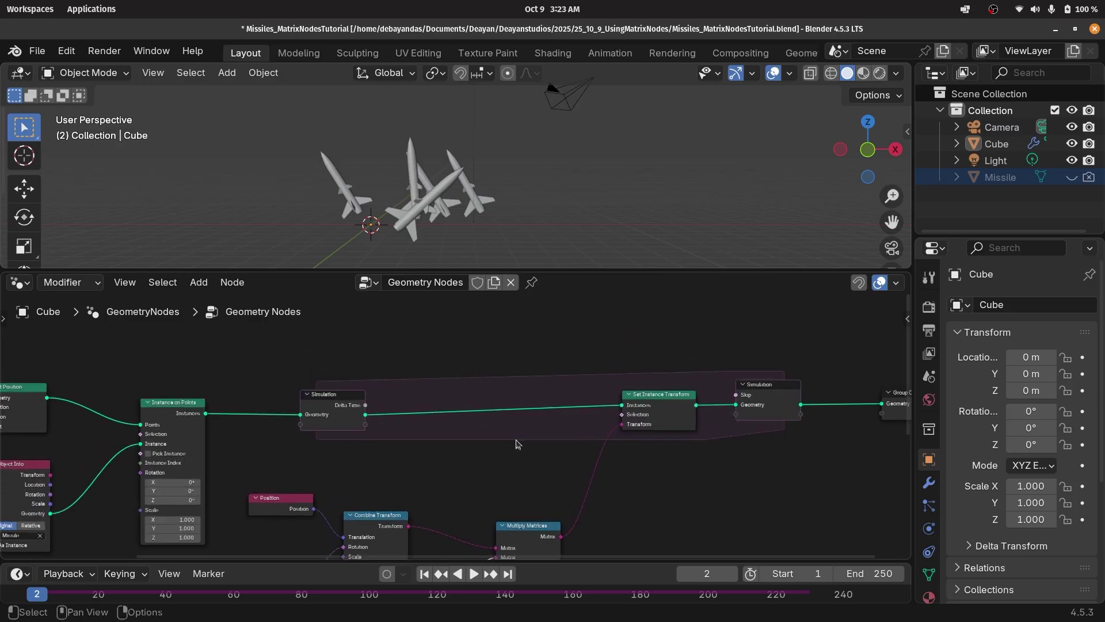
{"action": "key", "text": "shift+a"}
{"action": "mouse_move", "coordinate": [483, 418]}
{"action": "type", "text": "join"}
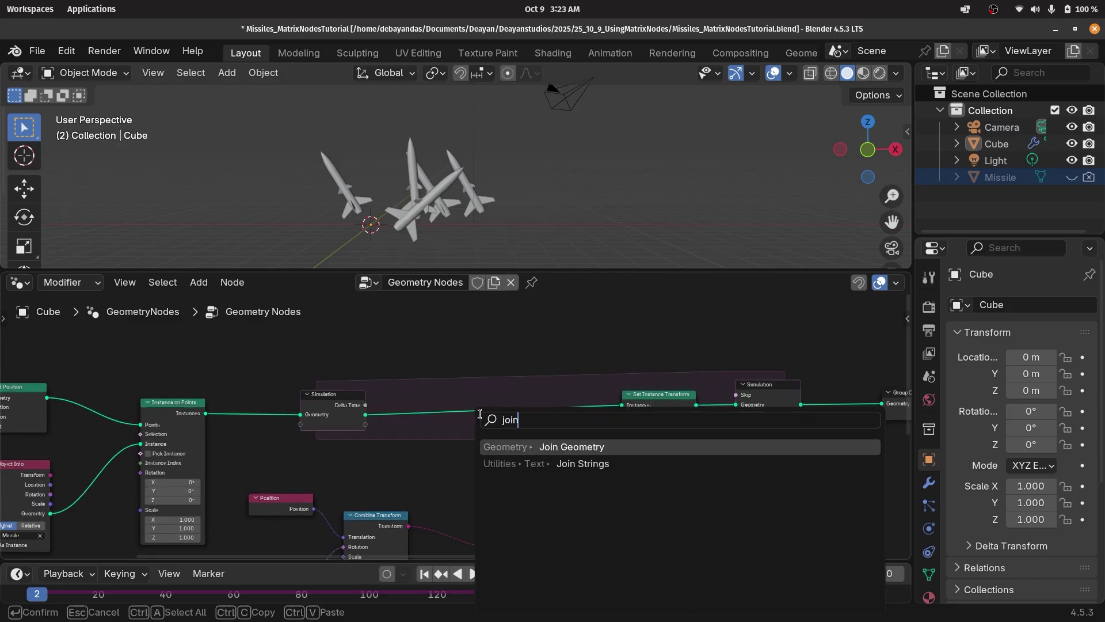
{"action": "left_click", "coordinate": [566, 448]}
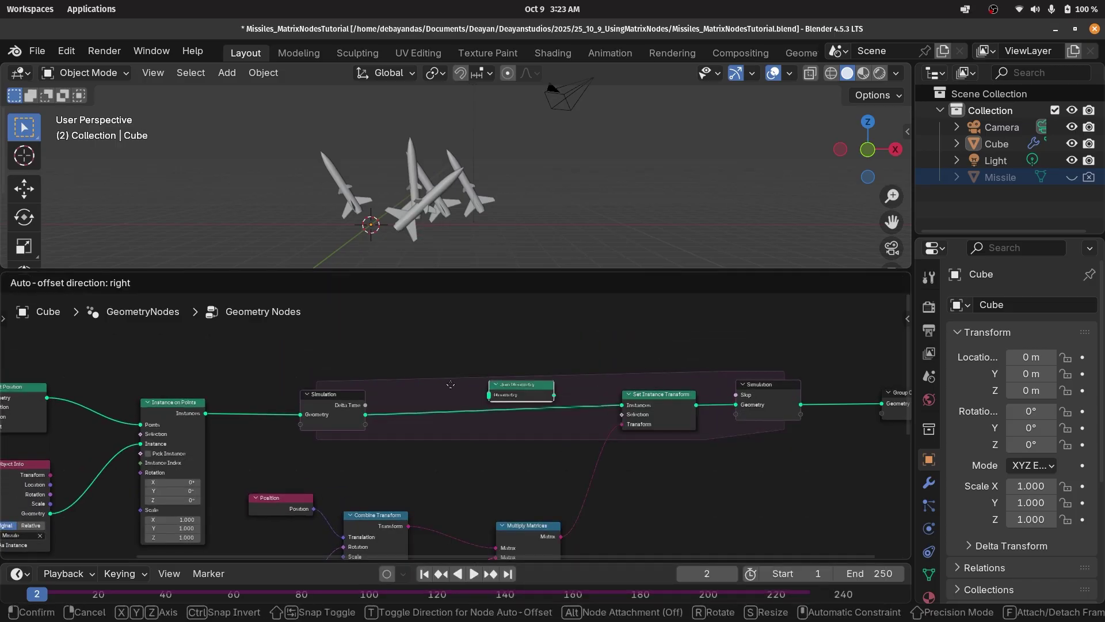
{"action": "left_click", "coordinate": [482, 364]}
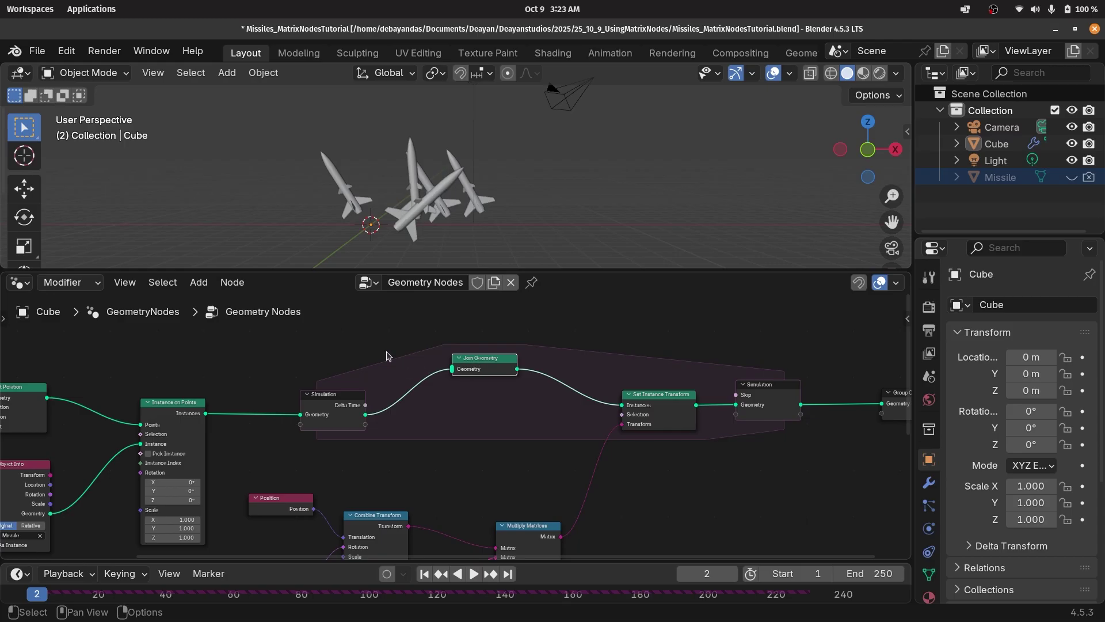
Add an Ico Sphere node outside the simulation zone and connect its mesh to Join Geometry.
{"action": "middle_click_drag", "start_coordinate": [199, 302], "coordinate": [280, 357]}
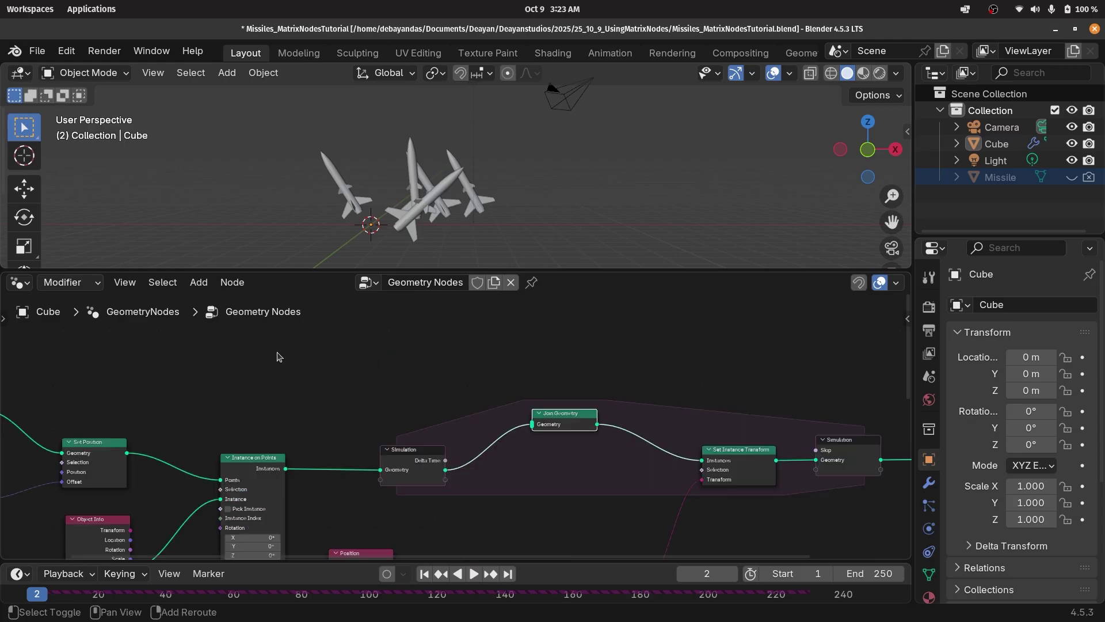
{"action": "key", "text": "shift+a"}
{"action": "type", "text": "ico"}
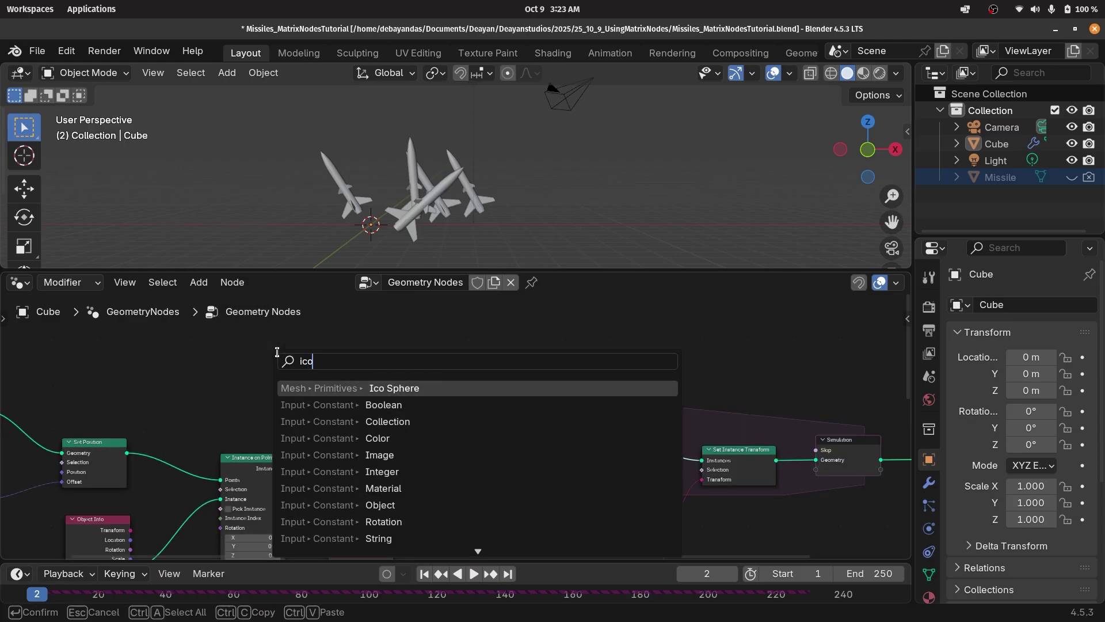
{"action": "key", "text": "Return"}
{"action": "left_click", "coordinate": [213, 335]}
{"action": "left_click_drag", "start_coordinate": [276, 345], "coordinate": [539, 421]}
{"action": "key", "text": "Escape"}
{"action": "left_click_drag", "start_coordinate": [276, 345], "coordinate": [532, 424]}
Play the animation from the start to check the joined ico sphere, and return to frame 1.
{"action": "left_click_drag", "start_coordinate": [40, 600], "coordinate": [34, 601]}
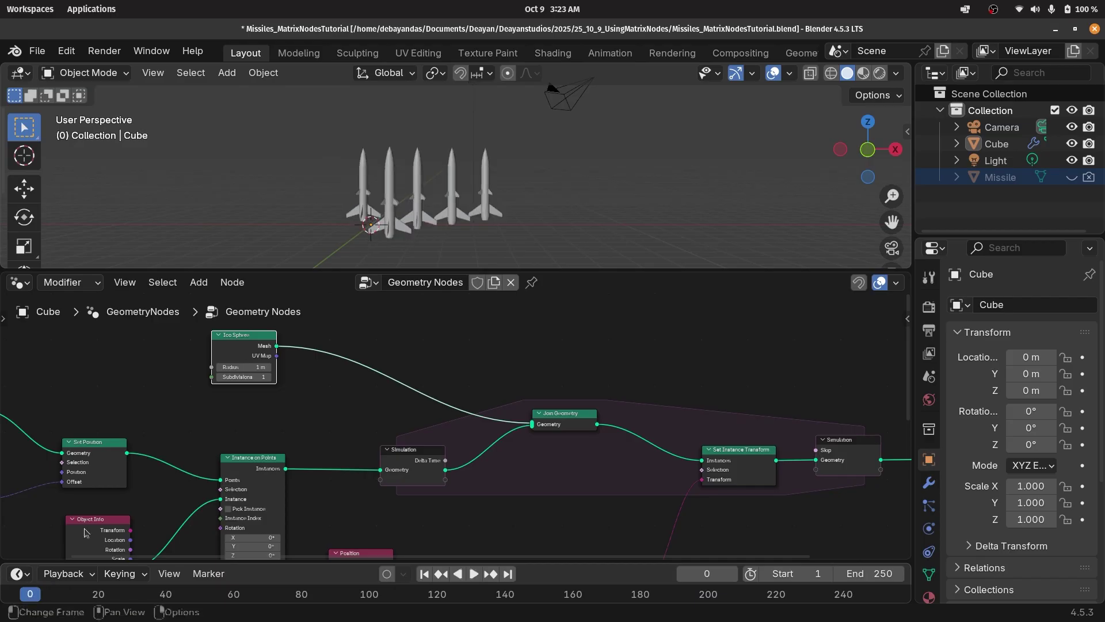
{"action": "key", "text": "space"}
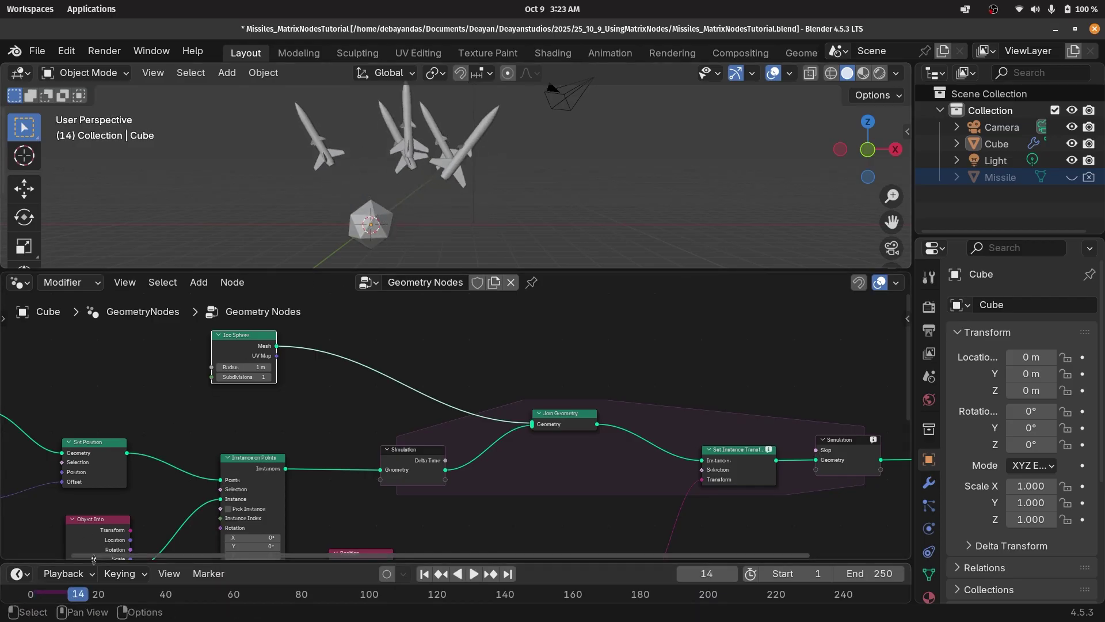
{"action": "left_click_drag", "start_coordinate": [66, 594], "coordinate": [34, 594]}
Duplicate Instance on Points, insert the copy between Ico Sphere and Join Geometry, and link Set Position's geometry to its Points.
{"action": "left_click_drag", "start_coordinate": [244, 343], "coordinate": [237, 343]}
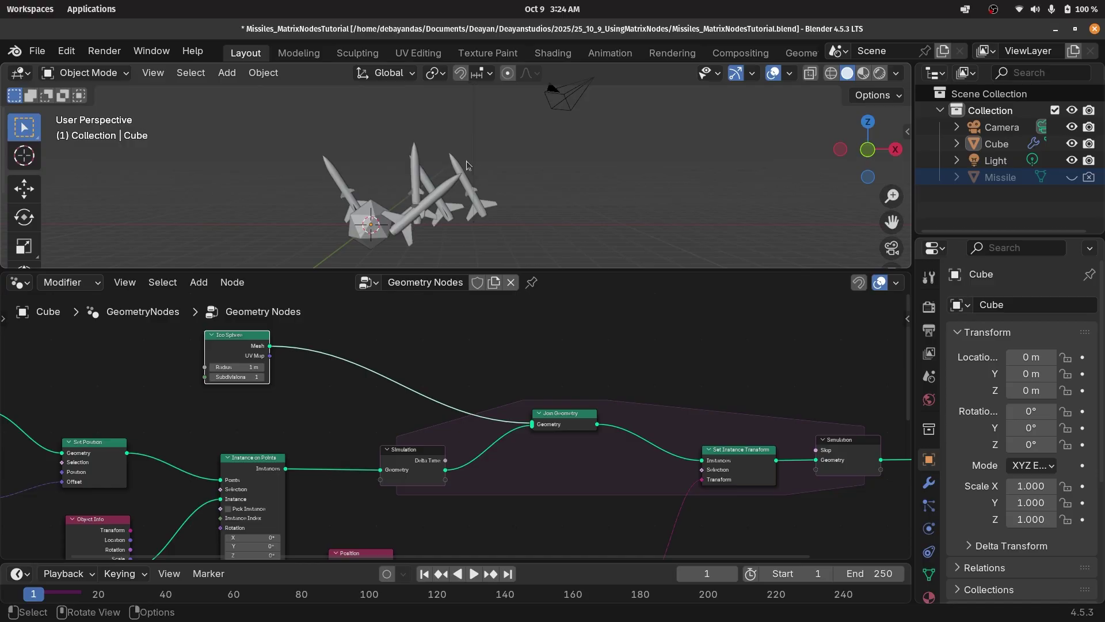
{"action": "middle_click_drag", "start_coordinate": [277, 351], "coordinate": [378, 429]}
{"action": "left_click_drag", "start_coordinate": [340, 425], "coordinate": [297, 398]}
{"action": "middle_click_drag", "start_coordinate": [228, 490], "coordinate": [310, 401]}
{"action": "left_click_drag", "start_coordinate": [313, 441], "coordinate": [339, 427]}
{"action": "left_click", "coordinate": [435, 452]}
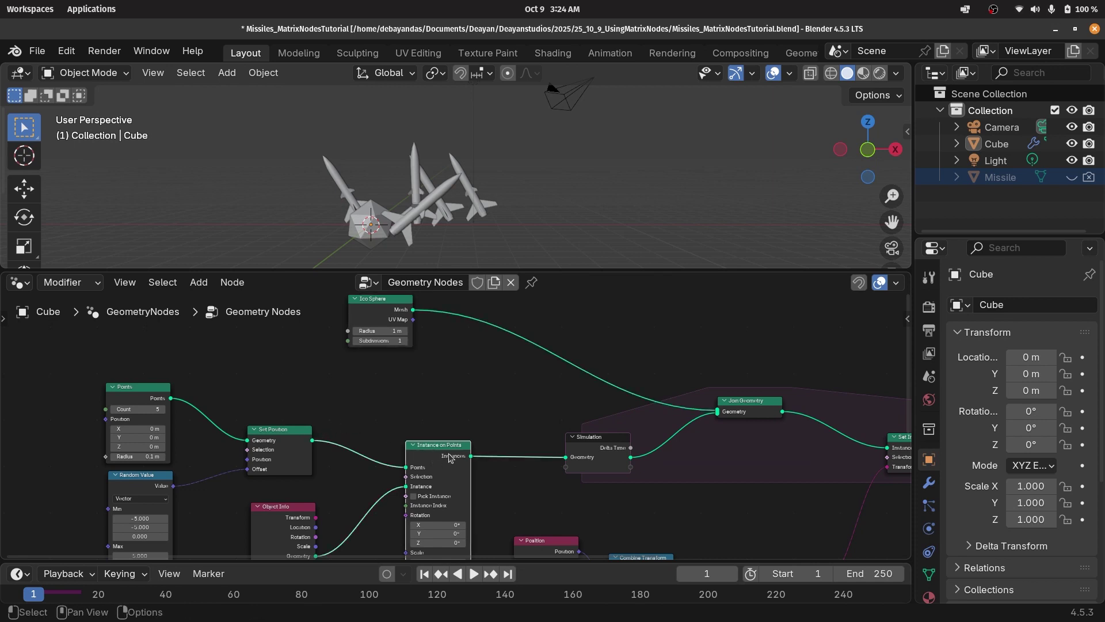
{"action": "key", "text": "shift+d"}
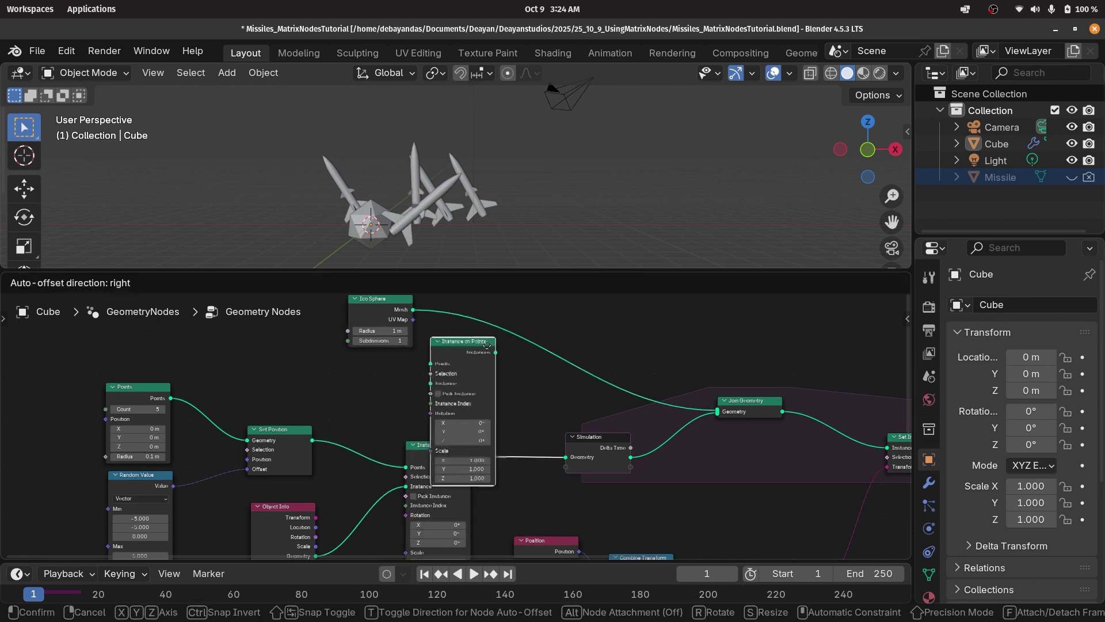
{"action": "left_click", "coordinate": [497, 317]}
{"action": "left_click_drag", "start_coordinate": [388, 335], "coordinate": [375, 336]}
{"action": "left_click_drag", "start_coordinate": [460, 329], "coordinate": [459, 348]}
{"action": "left_click_drag", "start_coordinate": [312, 463], "coordinate": [461, 329]}
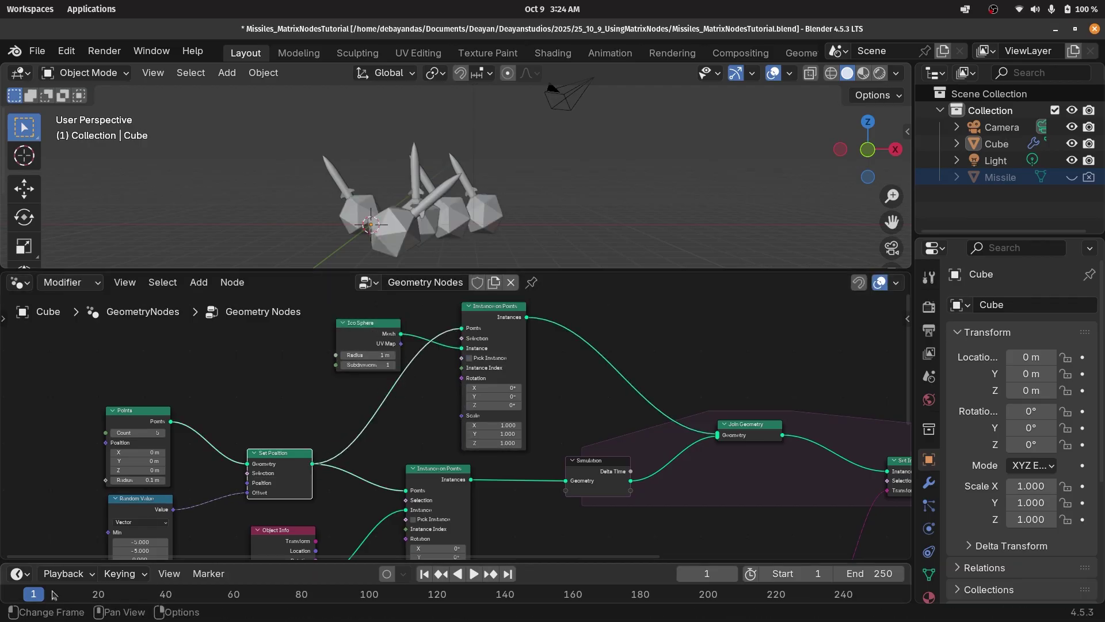
Play the animation to check the sphere trails, return to frame 1 and examine the spheres around the missile tails.
{"action": "key", "text": "space"}
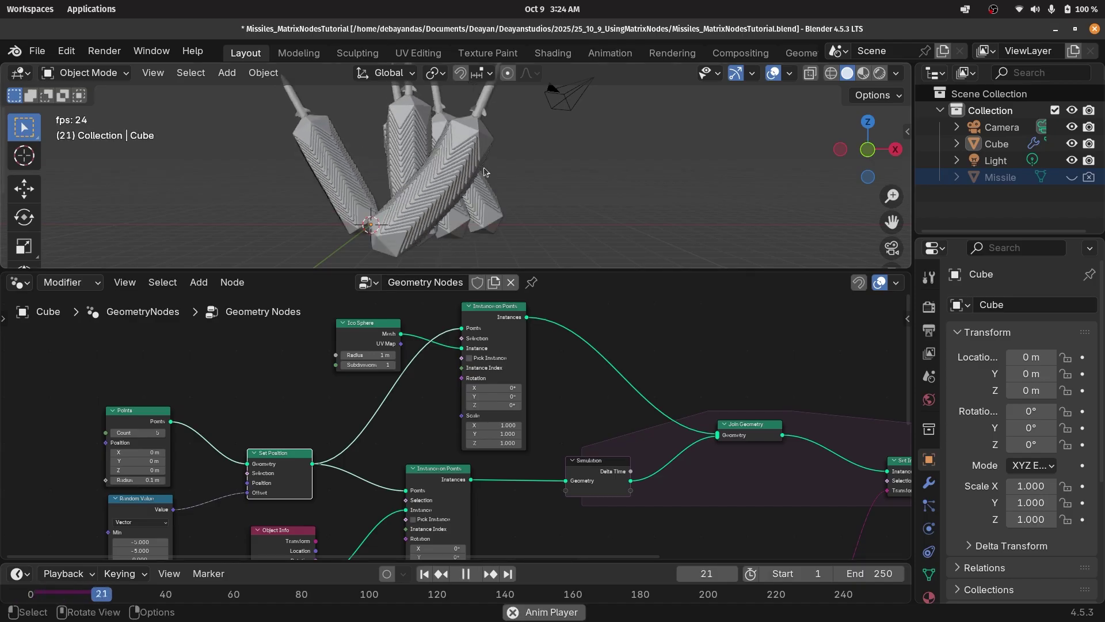
{"action": "key", "text": "space"}
{"action": "middle_click_drag", "start_coordinate": [498, 140], "coordinate": [501, 245], "text": "shift"}
{"action": "key", "text": "space"}
{"action": "key", "text": "space"}
{"action": "left_click_drag", "start_coordinate": [151, 593], "coordinate": [33, 592]}
{"action": "middle_click_drag", "start_coordinate": [420, 222], "coordinate": [437, 107], "text": "shift"}
{"action": "scroll", "coordinate": [435, 172], "scroll_direction": "up", "scroll_amount": 3}
{"action": "middle_click_drag", "start_coordinate": [435, 239], "coordinate": [538, 187], "text": "shift"}
{"action": "scroll", "coordinate": [522, 144], "scroll_direction": "up", "scroll_amount": 2}
Insert a Set Position node between Ico Sphere and the duplicated Instance on Points node.
{"action": "middle_click_drag", "start_coordinate": [481, 358], "coordinate": [533, 403]}
{"action": "left_click_drag", "start_coordinate": [420, 371], "coordinate": [351, 369]}
{"action": "scroll", "coordinate": [411, 387], "scroll_direction": "up", "scroll_amount": 1}
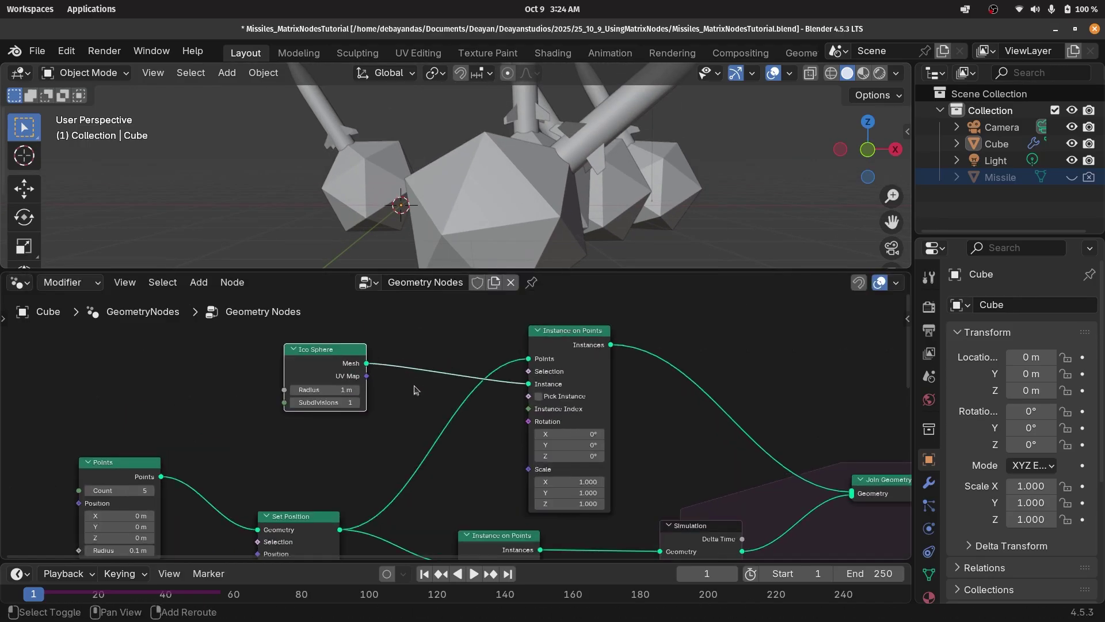
{"action": "key", "text": "shift+a"}
{"action": "type", "text": "set posi"}
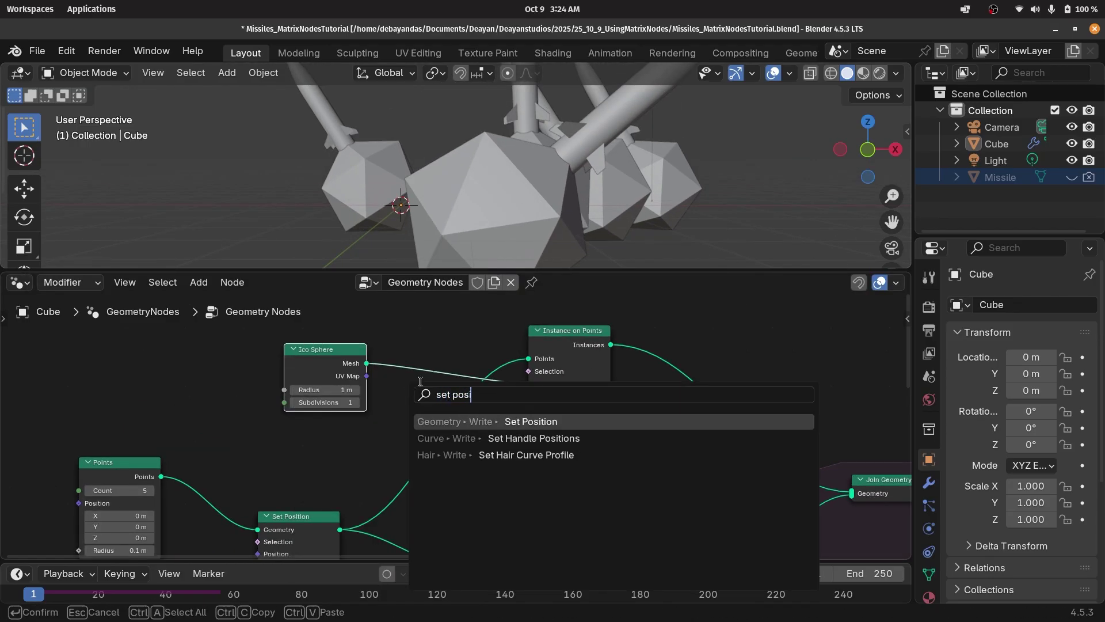
{"action": "left_click", "coordinate": [549, 417]}
{"action": "left_click", "coordinate": [390, 353]}
{"action": "scroll", "coordinate": [406, 409], "scroll_direction": "up", "scroll_amount": 2}
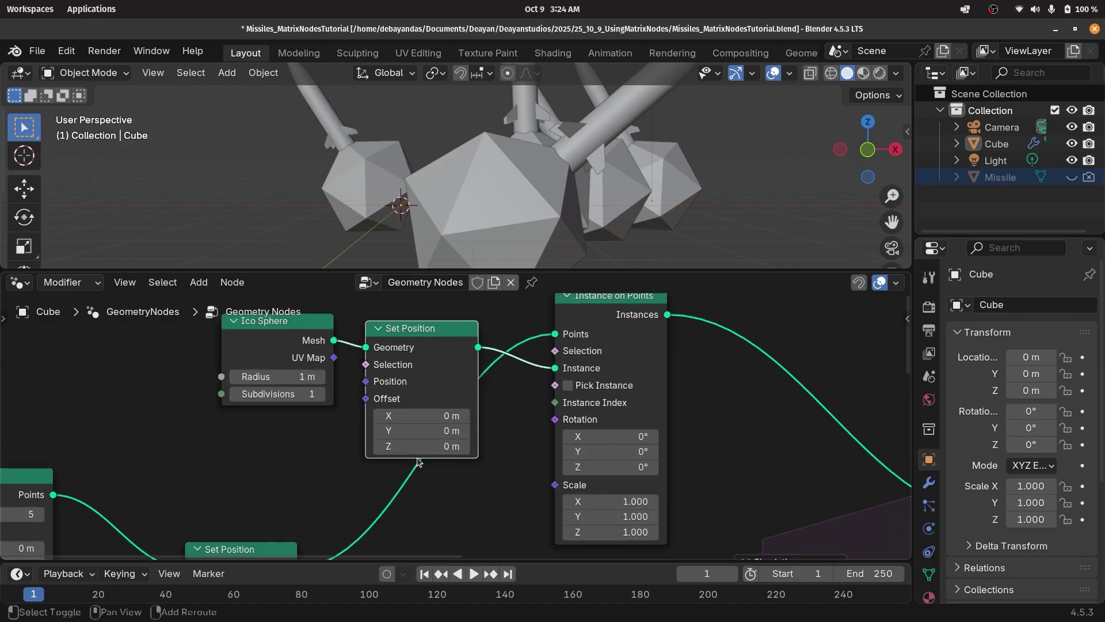
Set the Ico Sphere radius to 0.8 m and the new Set Position node's Z offset to -0.6 m.
{"action": "left_click_drag", "start_coordinate": [432, 446], "coordinate": [382, 446]}
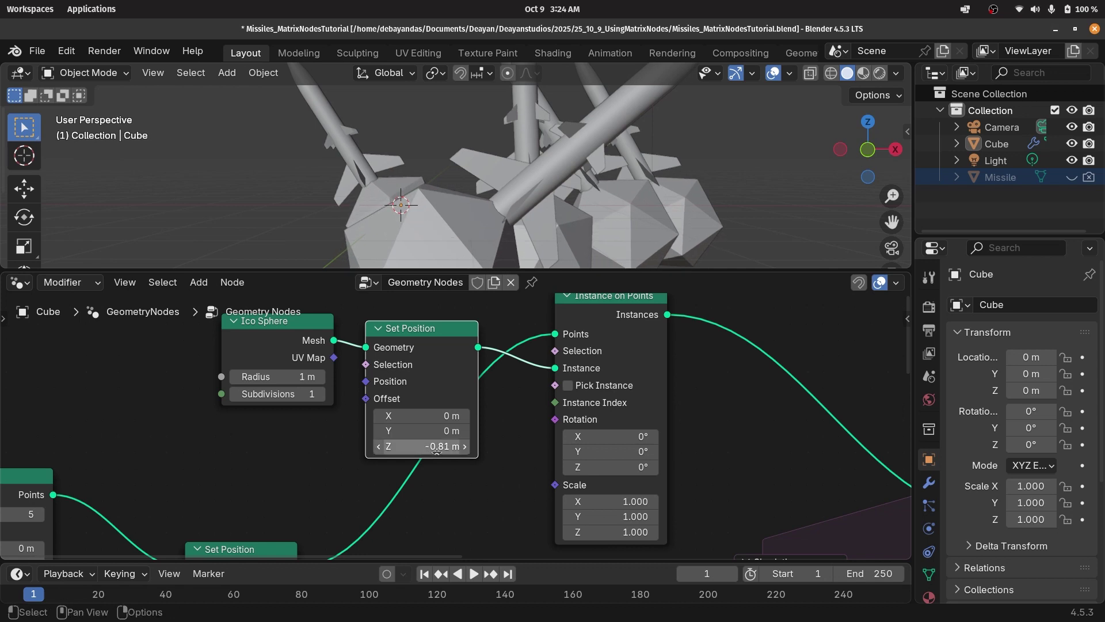
{"action": "left_click", "coordinate": [234, 377]}
{"action": "left_click", "coordinate": [234, 377]}
{"action": "left_click_drag", "start_coordinate": [403, 446], "coordinate": [431, 446]}
{"action": "left_click", "coordinate": [410, 448]}
{"action": "type", "text": "-0."}
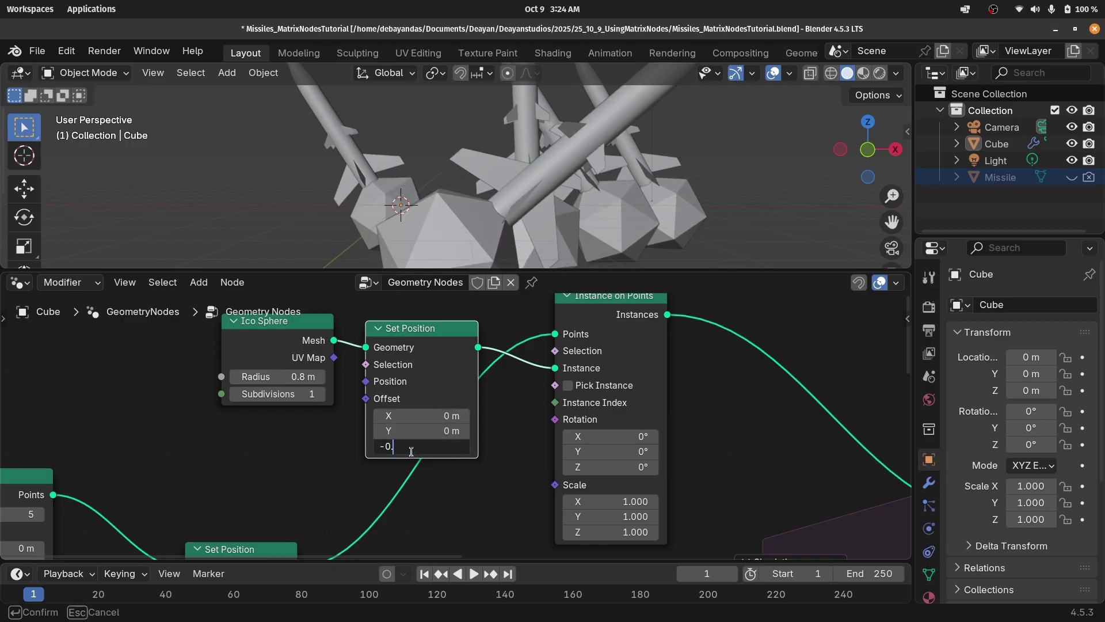
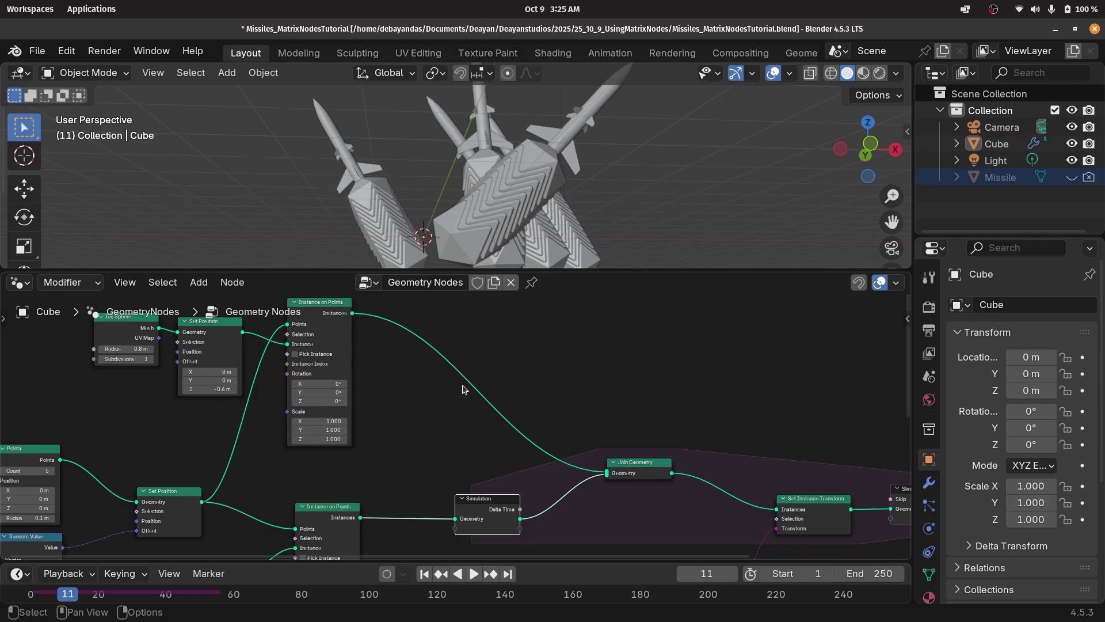
Move the Ico Sphere, its Set Position and its Instance on Points nodes farther from Join Geometry to make room.
{"action": "left_click", "coordinate": [614, 470]}
{"action": "middle_click_drag", "start_coordinate": [436, 389], "coordinate": [518, 445]}
{"action": "left_click_drag", "start_coordinate": [175, 344], "coordinate": [448, 431]}
{"action": "key", "text": "g"}
{"action": "left_click", "coordinate": [239, 331]}
Add a second simulation zone and connect the ico sphere Instance on Points output to its Geometry input.
{"action": "scroll", "coordinate": [443, 457], "scroll_direction": "up", "scroll_amount": 3}
{"action": "middle_click_drag", "start_coordinate": [442, 459], "coordinate": [515, 399]}
{"action": "key", "text": "shift+a"}
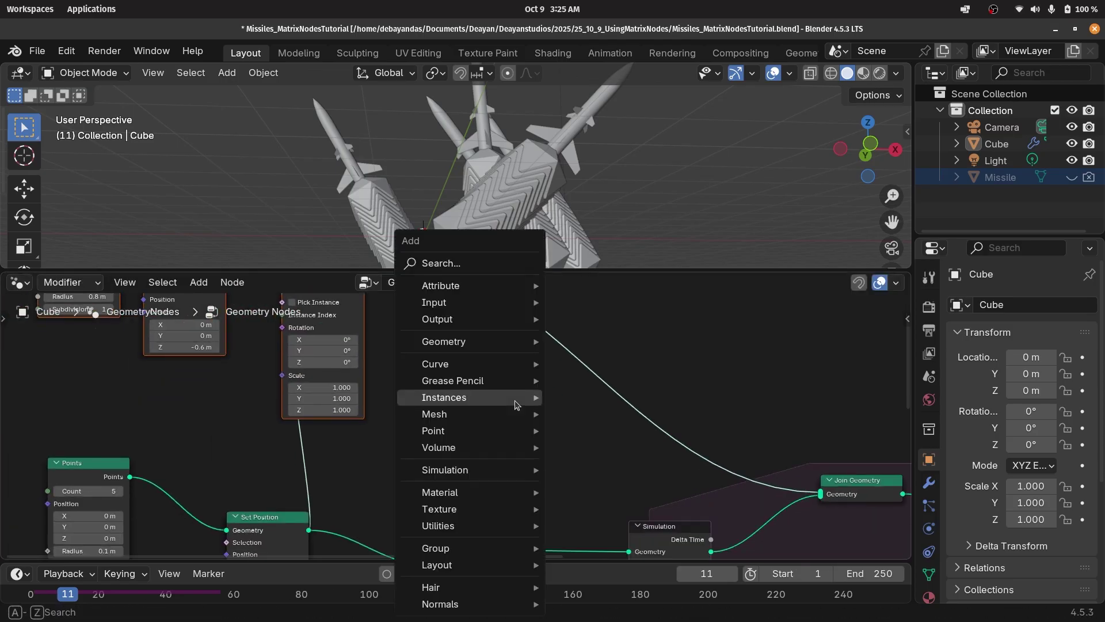
{"action": "type", "text": "simula"}
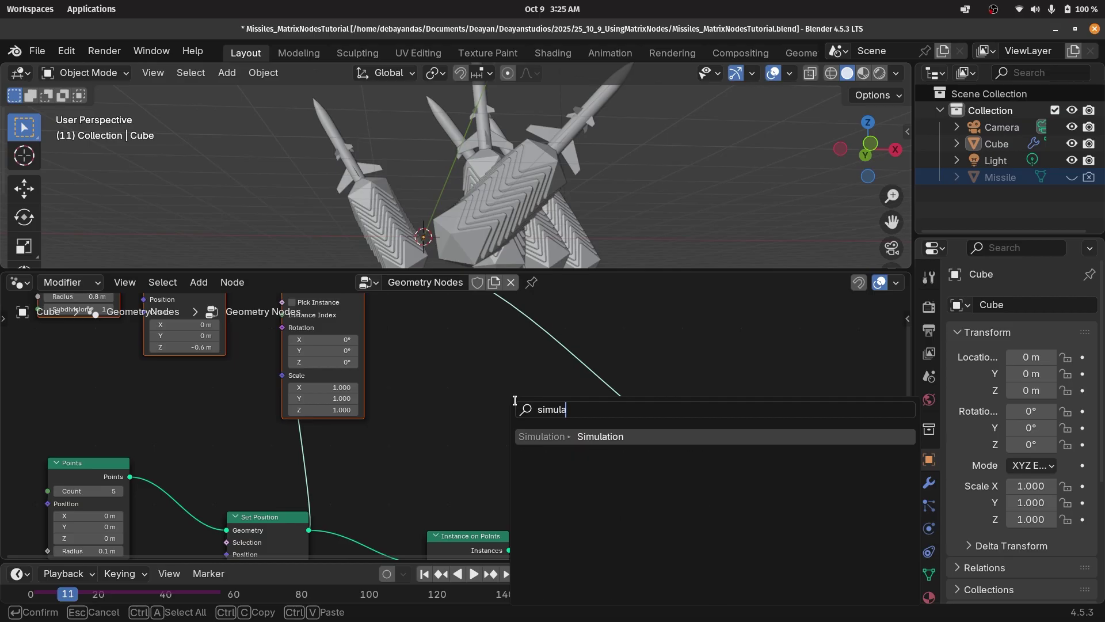
{"action": "left_click", "coordinate": [567, 435]}
{"action": "left_click", "coordinate": [517, 361]}
{"action": "middle_click_drag", "start_coordinate": [517, 361], "coordinate": [560, 438]}
{"action": "left_click_drag", "start_coordinate": [406, 328], "coordinate": [471, 466]}
{"action": "middle_click_drag", "start_coordinate": [830, 555], "coordinate": [751, 432]}
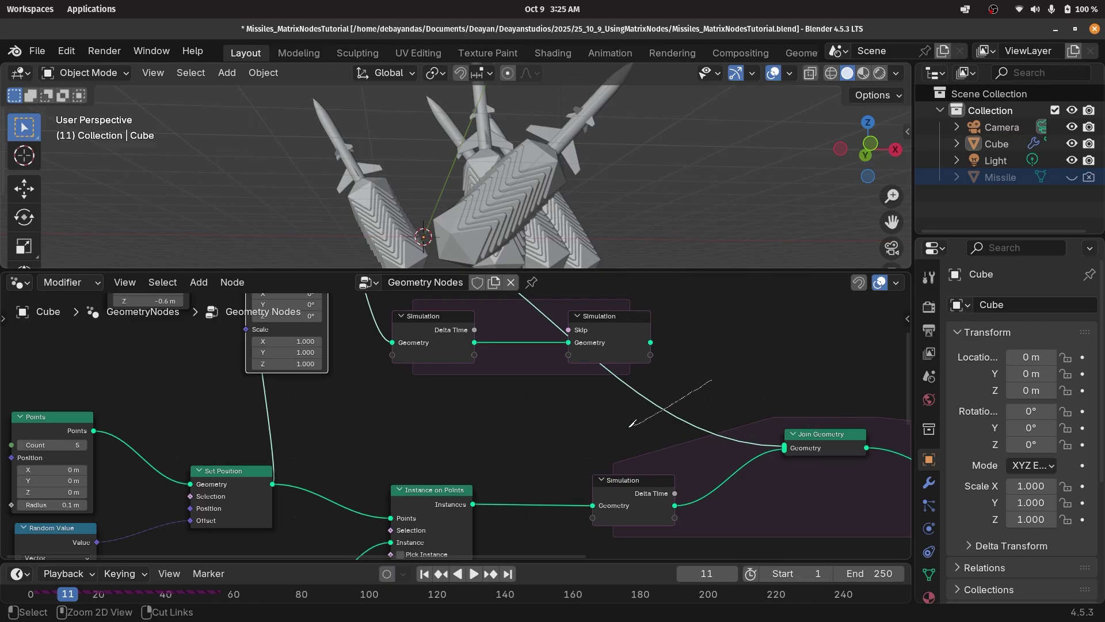
Reroute the ico sphere branch into Join Geometry through the second simulation zone and space that zone's nodes farther apart.
{"action": "right_click_drag", "start_coordinate": [631, 425], "coordinate": [632, 423], "text": "ctrl"}
{"action": "left_click_drag", "start_coordinate": [650, 343], "coordinate": [784, 447]}
{"action": "left_click", "coordinate": [671, 323]}
{"action": "middle_click_drag", "start_coordinate": [671, 322], "coordinate": [693, 363]}
{"action": "left_click_drag", "start_coordinate": [637, 367], "coordinate": [685, 365]}
{"action": "left_click_drag", "start_coordinate": [452, 374], "coordinate": [441, 327]}
{"action": "left_click_drag", "start_coordinate": [667, 391], "coordinate": [689, 382]}
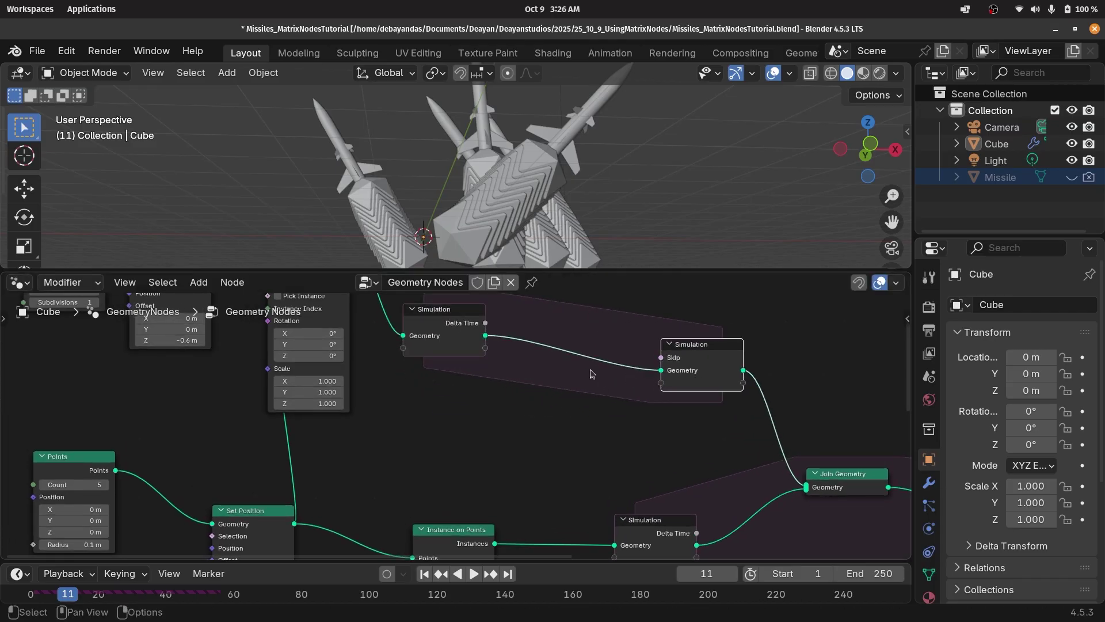
Insert a Scale Elements node on the Geometry link inside the second simulation zone.
{"action": "middle_click_drag", "start_coordinate": [569, 378], "coordinate": [546, 417]}
{"action": "key", "text": "shift+a"}
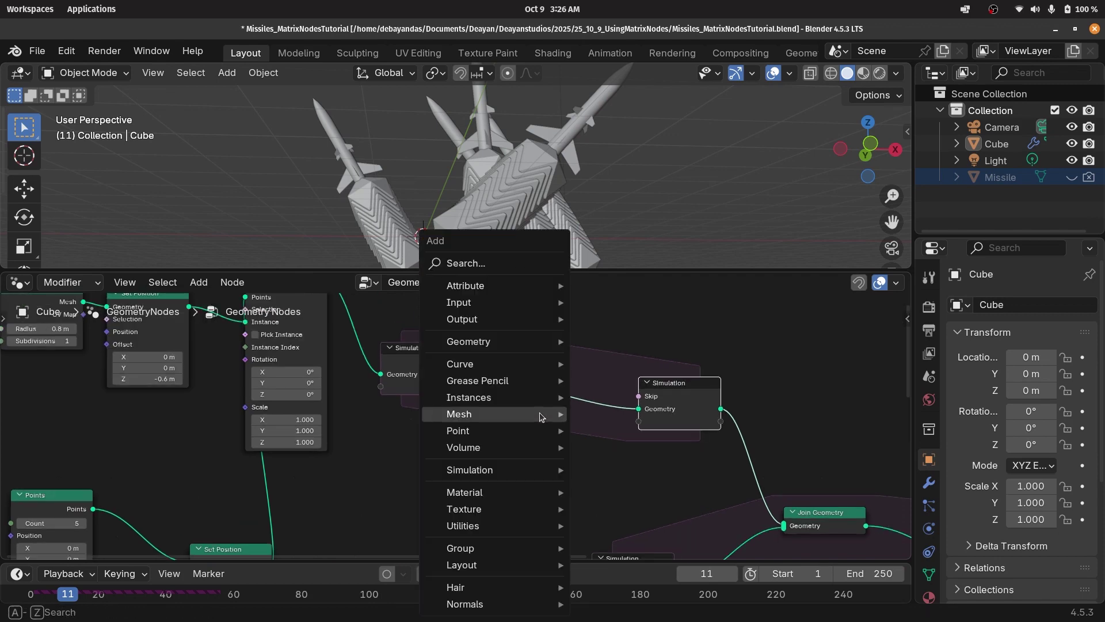
{"action": "type", "text": "scale"}
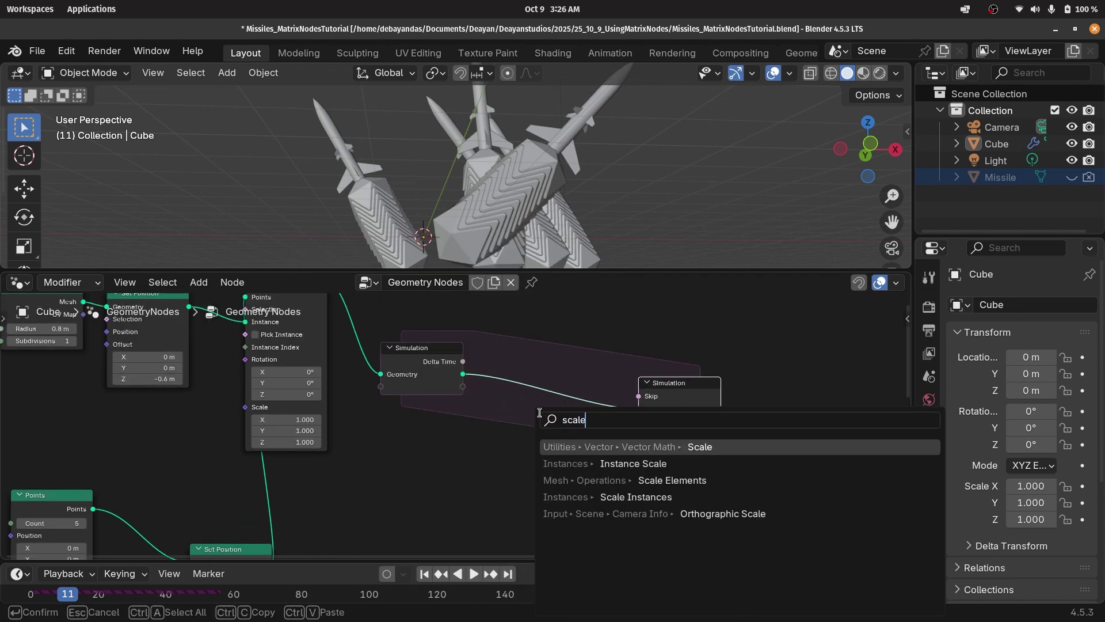
{"action": "key", "text": "Down"}
{"action": "key", "text": "Down"}
{"action": "key", "text": "Return"}
{"action": "left_click", "coordinate": [563, 425]}
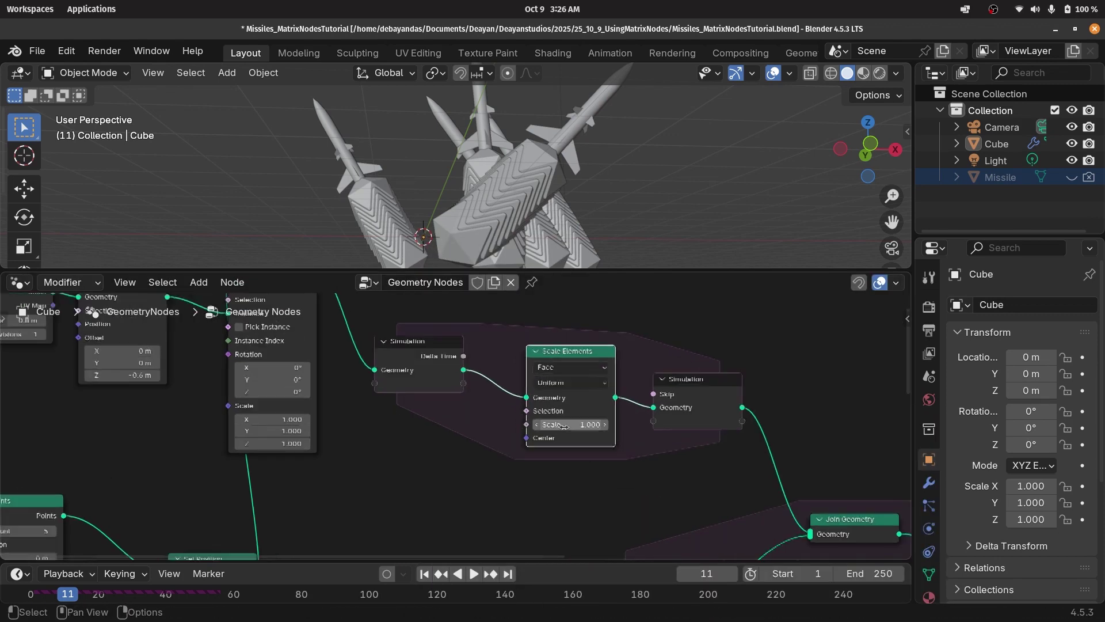
Set the Scale Elements node's scale to 1.01.
{"action": "scroll", "coordinate": [563, 425], "scroll_direction": "up", "scroll_amount": 1}
{"action": "left_click", "coordinate": [574, 423]}
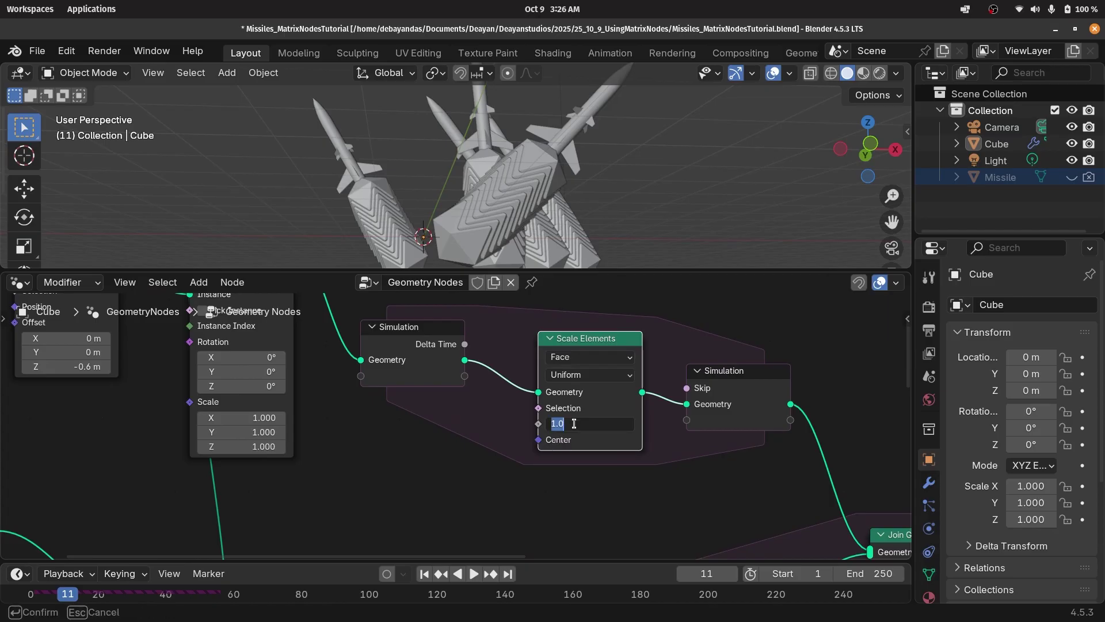
{"action": "left_click", "coordinate": [569, 424]}
{"action": "key", "text": "Return"}
Rewind the animation and play it to check how the ico sphere trails grow behind the missiles.
{"action": "left_click_drag", "start_coordinate": [68, 595], "coordinate": [34, 597]}
{"action": "scroll", "coordinate": [563, 206], "scroll_direction": "down", "scroll_amount": 3}
{"action": "key", "text": "space"}
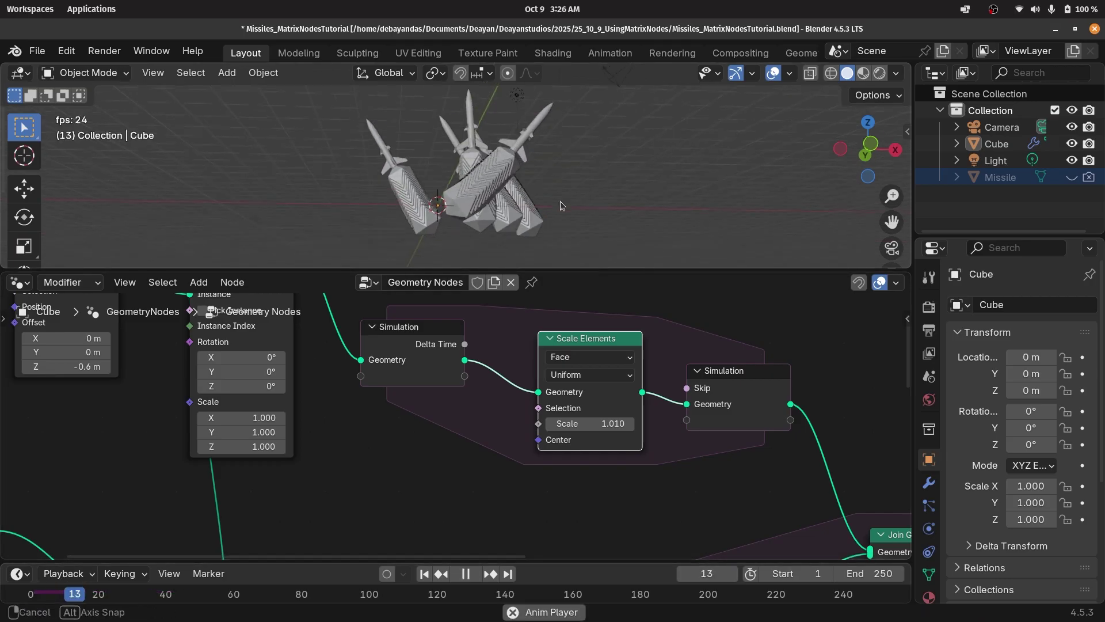
{"action": "middle_click_drag", "start_coordinate": [562, 206], "coordinate": [545, 234]}
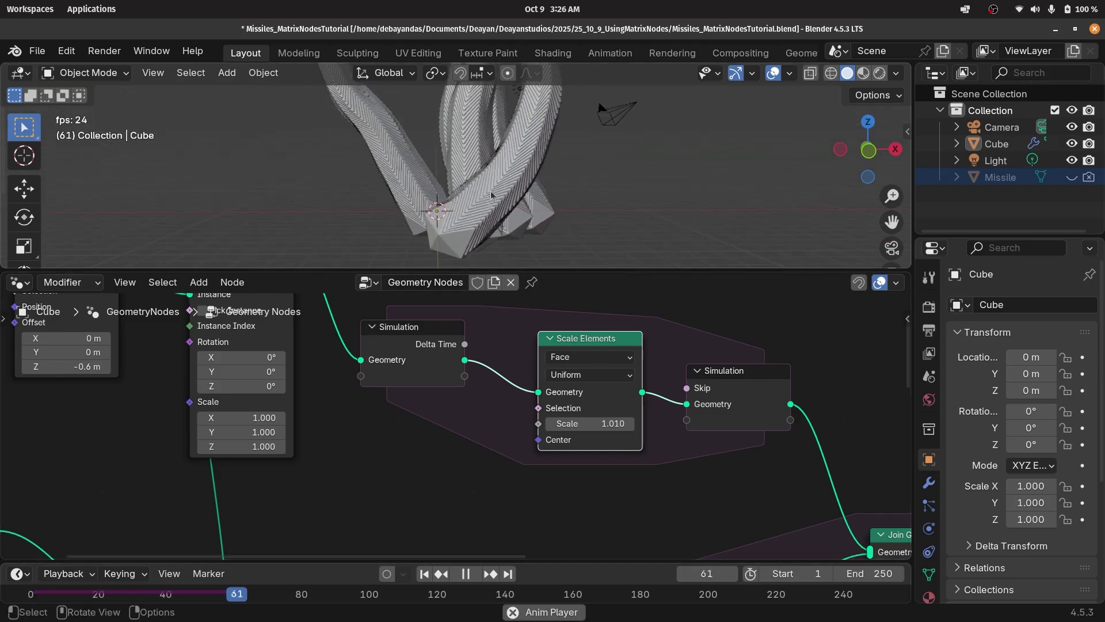
{"action": "key", "text": "space"}
{"action": "scroll", "coordinate": [495, 181], "scroll_direction": "down", "scroll_amount": 1}
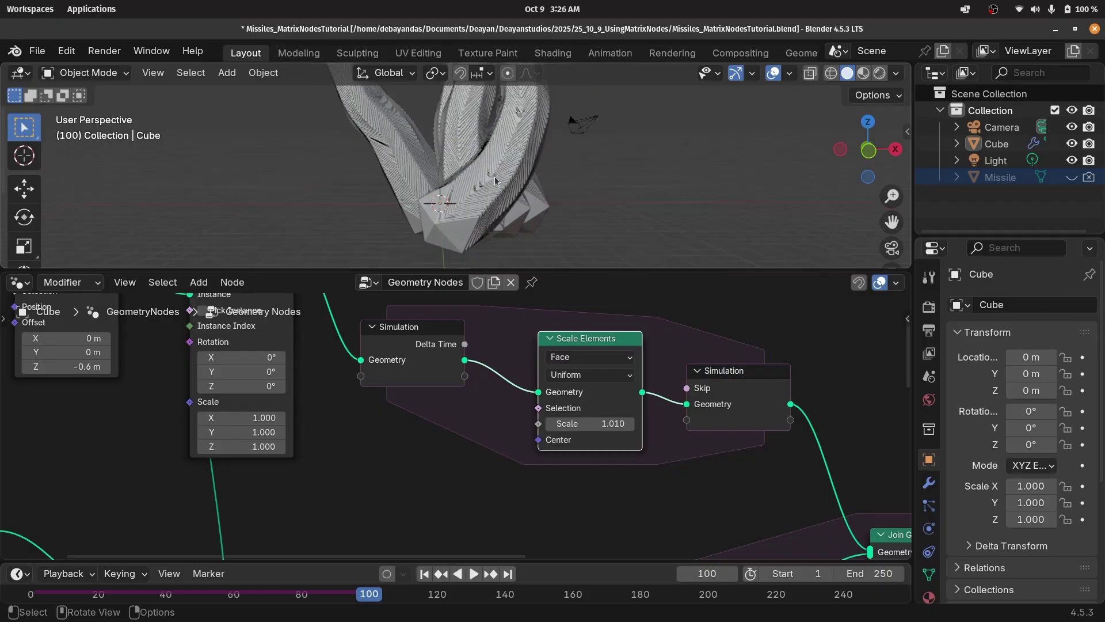
{"action": "middle_click_drag", "start_coordinate": [495, 180], "coordinate": [512, 122]}
{"action": "middle_click_drag", "start_coordinate": [486, 197], "coordinate": [496, 130], "text": "shift"}
{"action": "scroll", "coordinate": [496, 129], "scroll_direction": "down", "scroll_amount": 2}
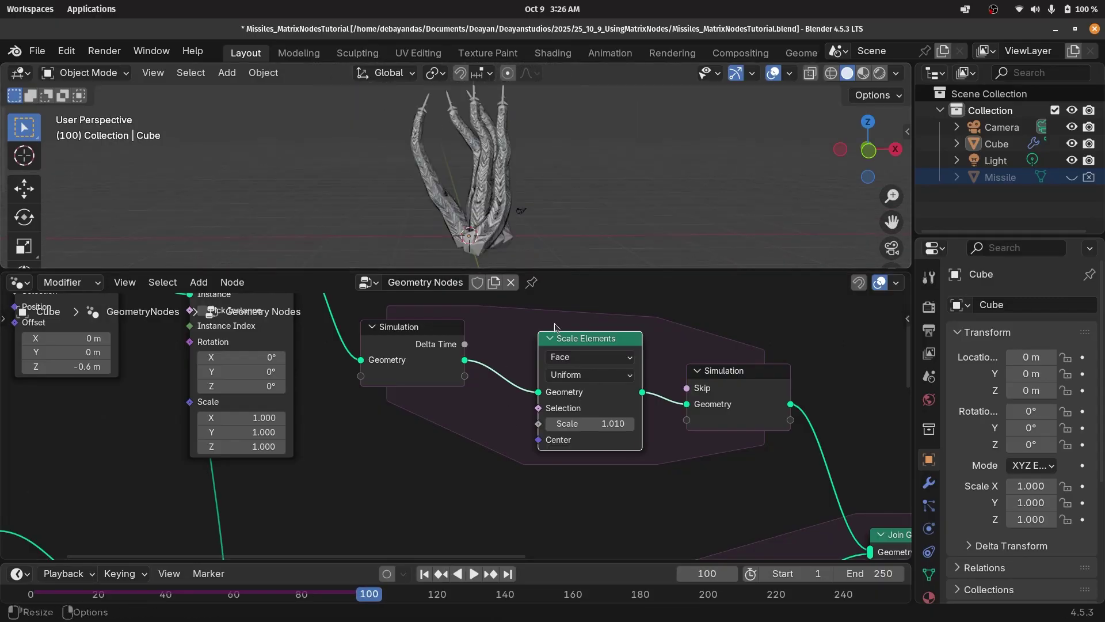
Raise the Scale Elements node's scale to 1.02.
{"action": "scroll", "coordinate": [595, 420], "scroll_direction": "up", "scroll_amount": 2}
{"action": "left_click", "coordinate": [602, 424]}
{"action": "left_click", "coordinate": [602, 423]}
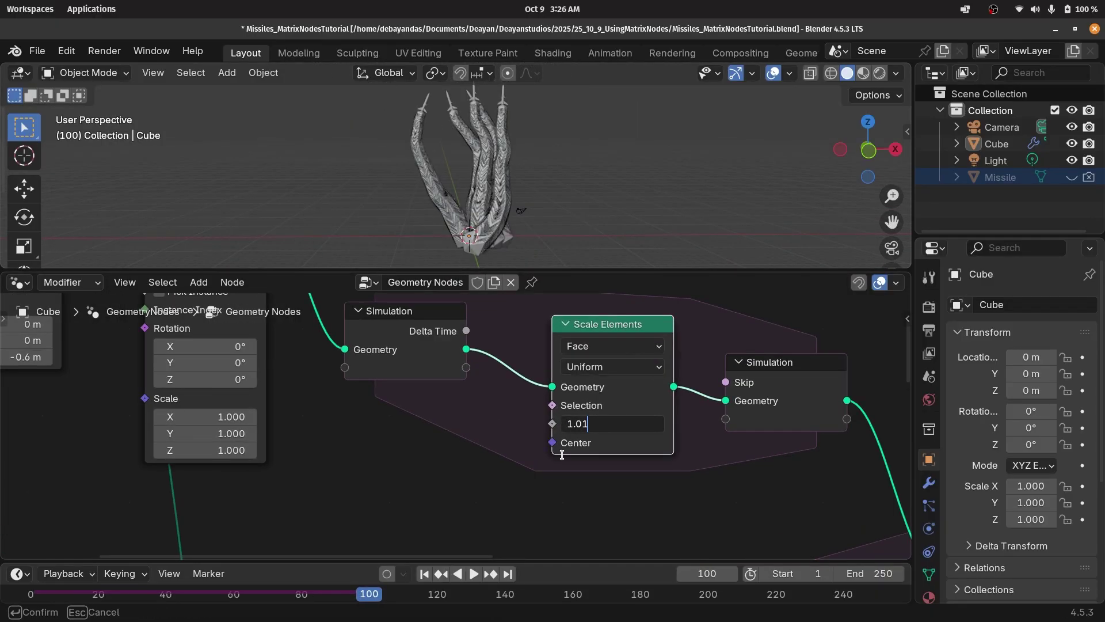
{"action": "type", "text": "2"}
{"action": "key", "text": "Return"}
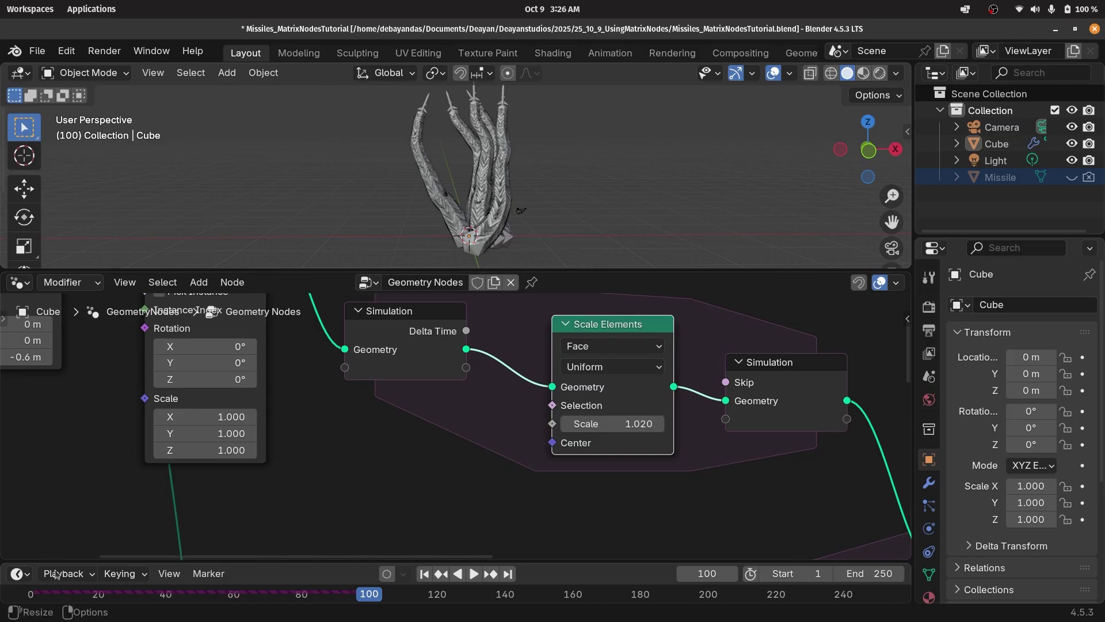
Replay the animation from the first frame and inspect the trails close up, from the missile tips to the base.
{"action": "key", "text": "shift+Left"}
{"action": "key", "text": "space"}
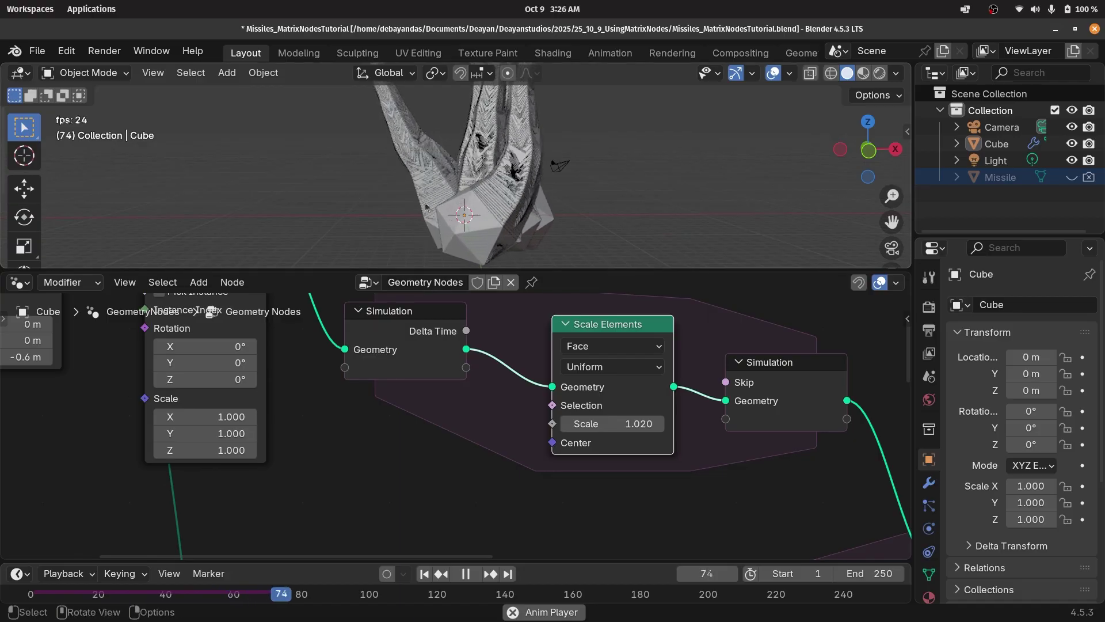
{"action": "key", "text": "space"}
{"action": "scroll", "coordinate": [518, 166], "scroll_direction": "down", "scroll_amount": 3}
{"action": "middle_click_drag", "start_coordinate": [518, 166], "coordinate": [497, 233], "text": "shift"}
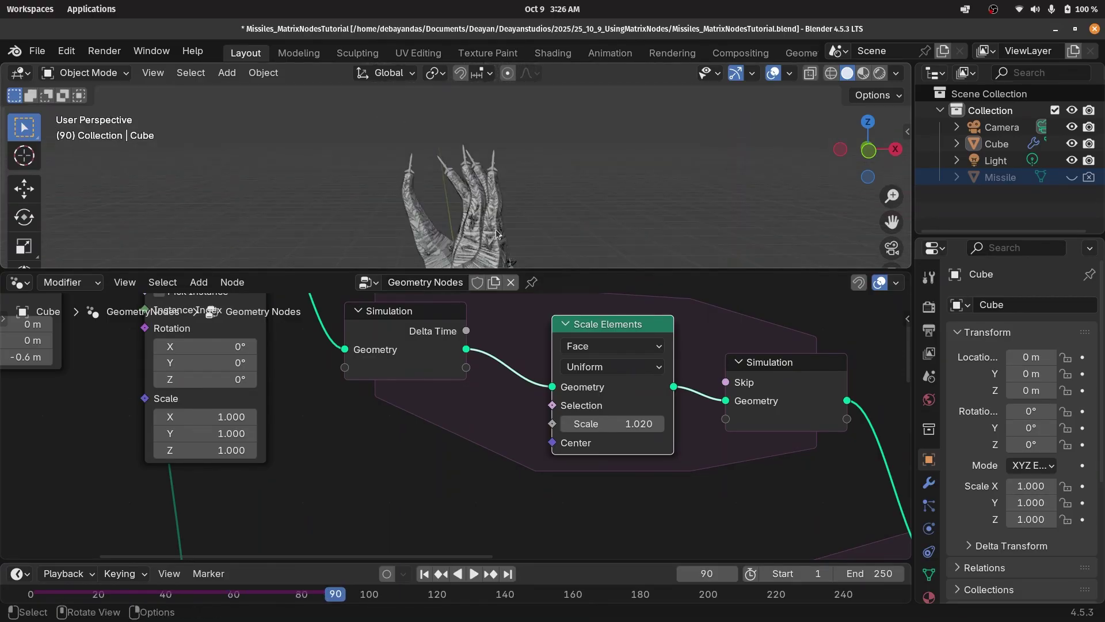
{"action": "scroll", "coordinate": [492, 231], "scroll_direction": "up", "scroll_amount": 5}
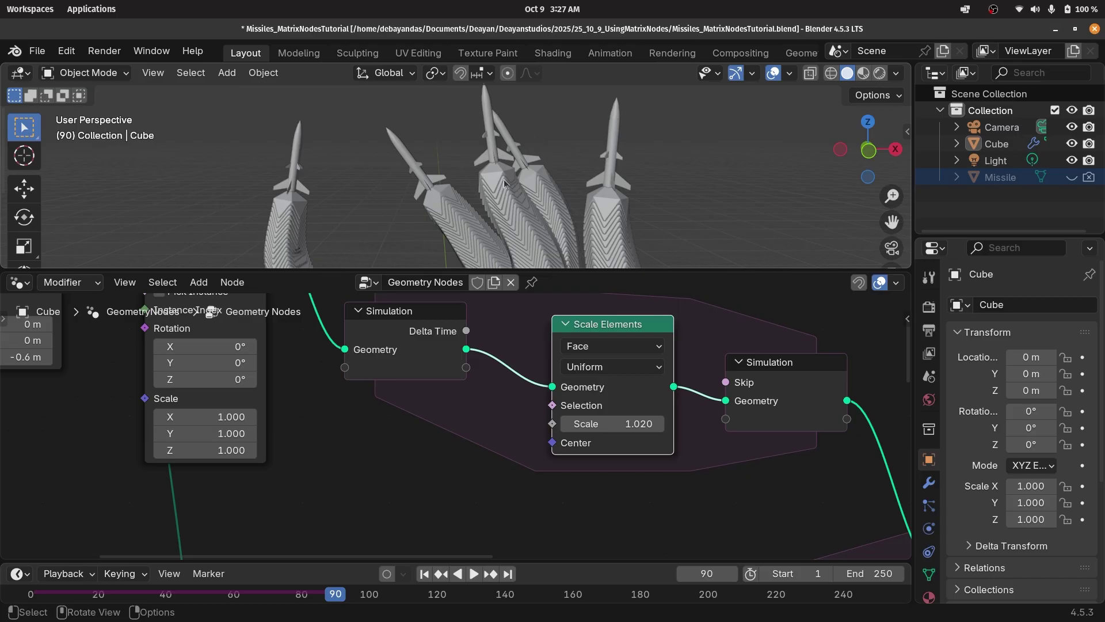
{"action": "scroll", "coordinate": [525, 173], "scroll_direction": "up", "scroll_amount": 2}
{"action": "scroll", "coordinate": [539, 199], "scroll_direction": "up", "scroll_amount": 2}
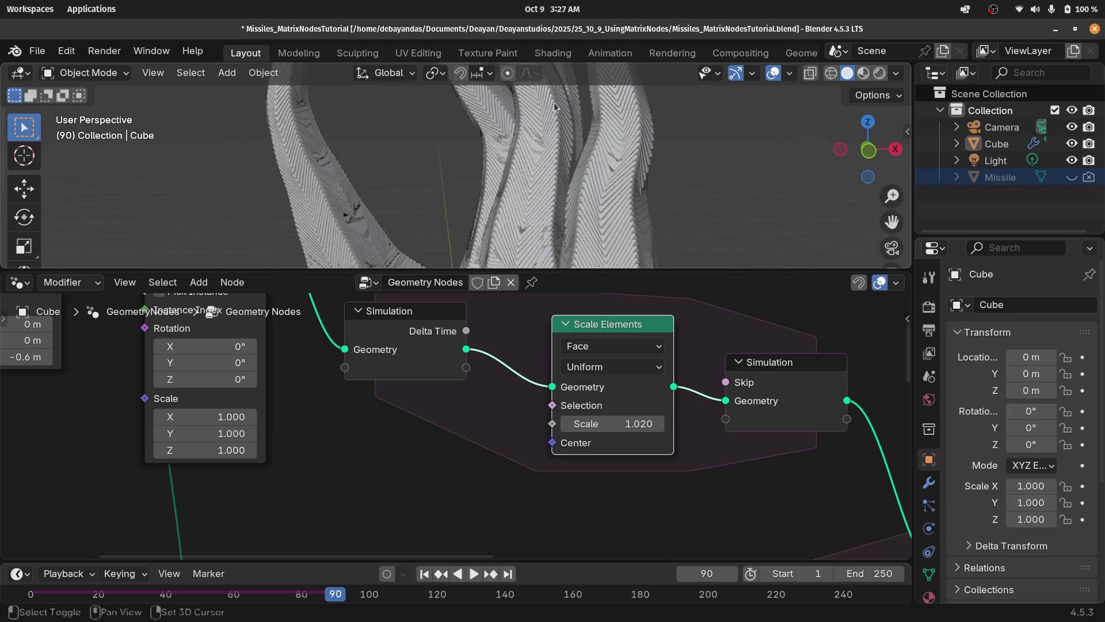
{"action": "scroll", "coordinate": [525, 253], "scroll_direction": "down", "scroll_amount": 5}
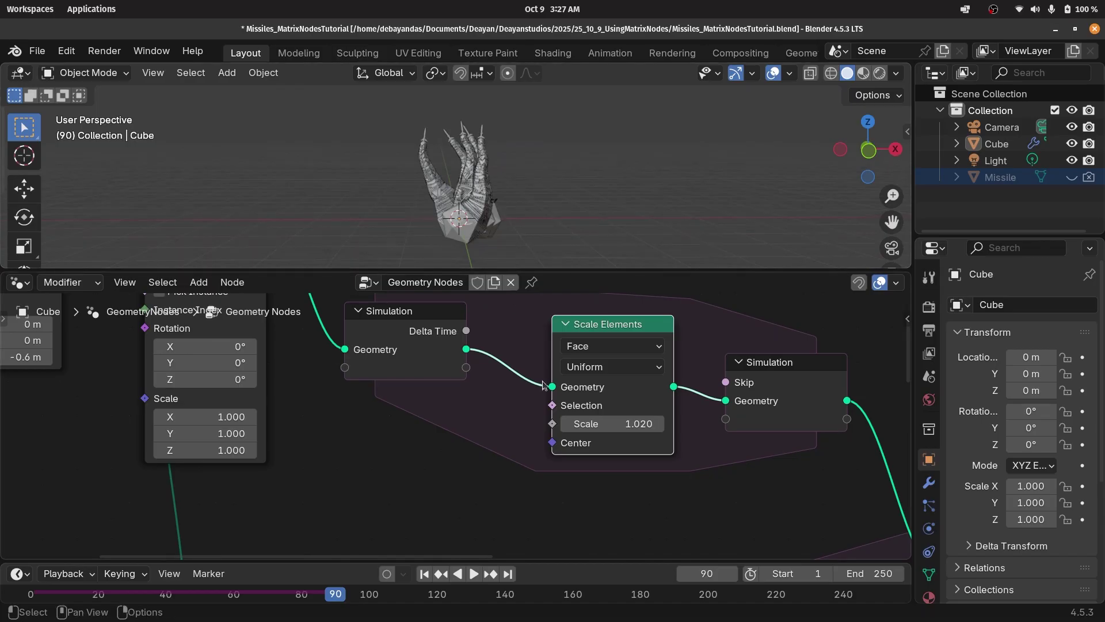
Move the missile branch's nodes, from Points through the first Simulation input, farther away from Join Geometry.
{"action": "scroll", "coordinate": [290, 459], "scroll_direction": "down", "scroll_amount": 3}
{"action": "scroll", "coordinate": [290, 458], "scroll_direction": "down", "scroll_amount": 3}
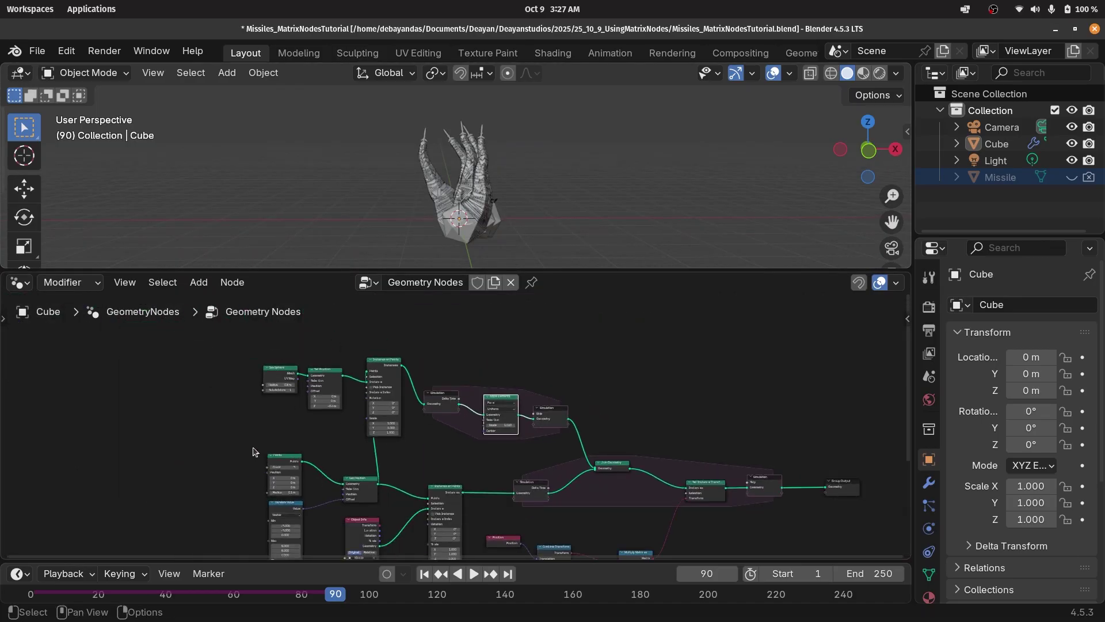
{"action": "left_click_drag", "start_coordinate": [253, 446], "coordinate": [521, 552]}
{"action": "key", "text": "g"}
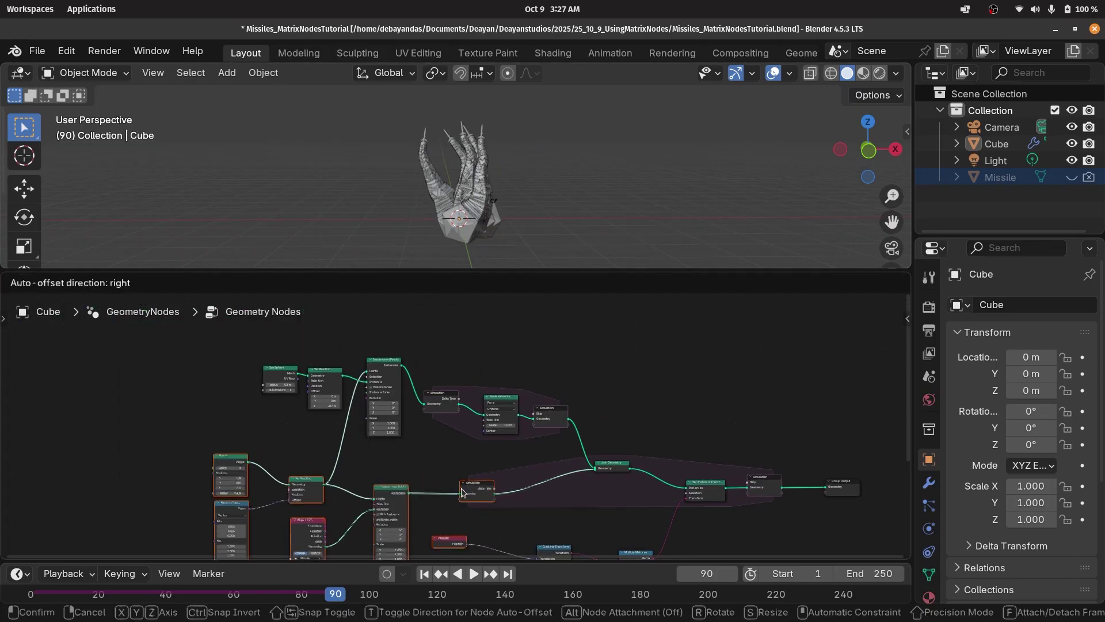
{"action": "left_click", "coordinate": [466, 552]}
{"action": "scroll", "coordinate": [469, 455], "scroll_direction": "up", "scroll_amount": 6}
{"action": "middle_click_drag", "start_coordinate": [488, 454], "coordinate": [473, 393]}
{"action": "scroll", "coordinate": [469, 438], "scroll_direction": "up", "scroll_amount": 3}
{"action": "left_click", "coordinate": [469, 455]}
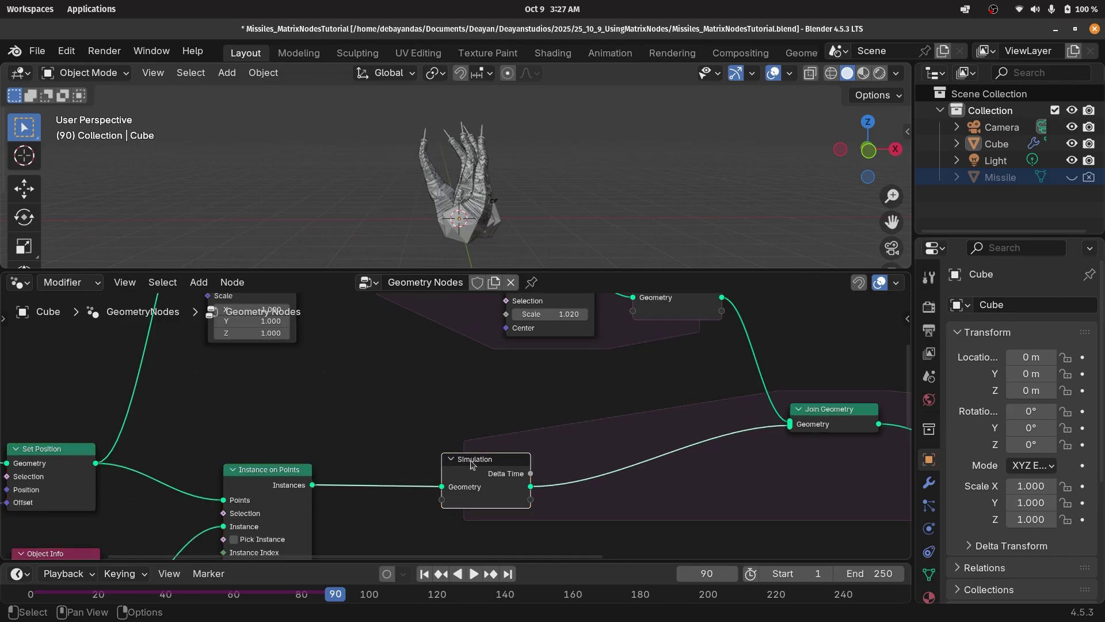
Examine the missile and ico sphere node branches, from their shared Set Position node to the second simulation zone.
{"action": "scroll", "coordinate": [455, 441], "scroll_direction": "down", "scroll_amount": 4}
{"action": "middle_click_drag", "start_coordinate": [426, 432], "coordinate": [525, 541]}
{"action": "middle_click_drag", "start_coordinate": [317, 471], "coordinate": [368, 403]}
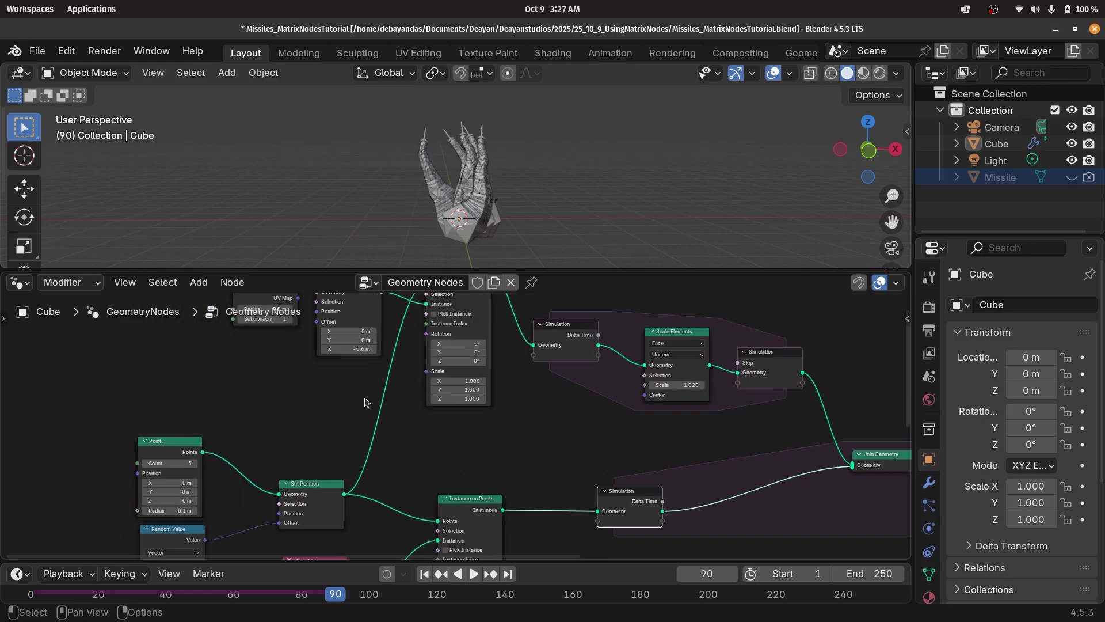
{"action": "left_click", "coordinate": [320, 499]}
{"action": "middle_click_drag", "start_coordinate": [388, 358], "coordinate": [407, 475]}
{"action": "left_click", "coordinate": [257, 398]}
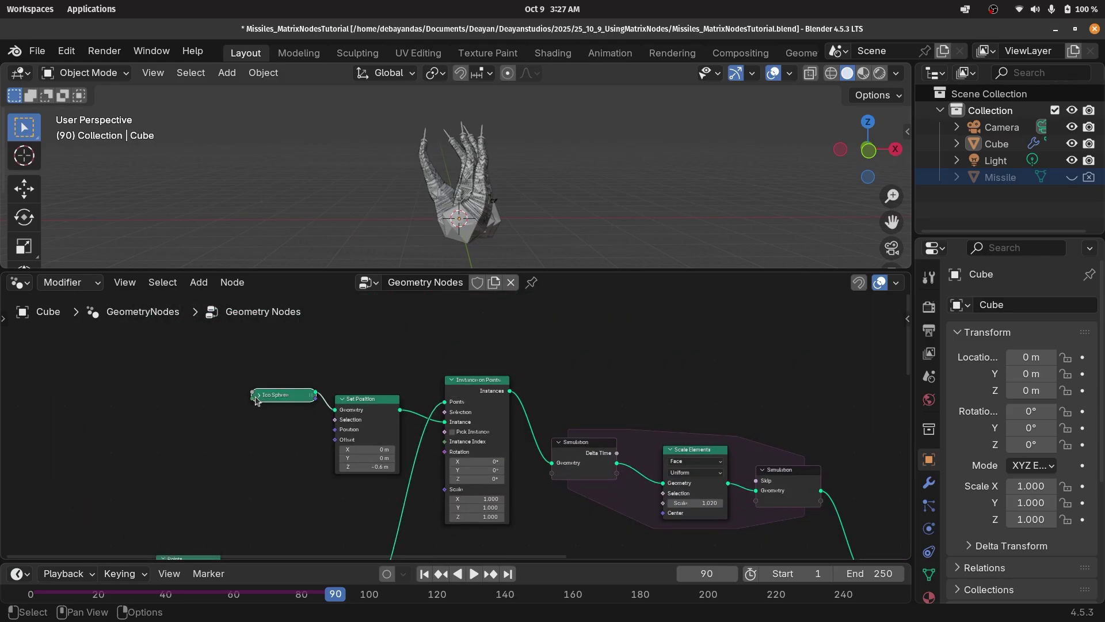
{"action": "left_click", "coordinate": [259, 394]}
{"action": "scroll", "coordinate": [259, 387], "scroll_direction": "down", "scroll_amount": 4}
{"action": "left_click_drag", "start_coordinate": [257, 367], "coordinate": [687, 373]}
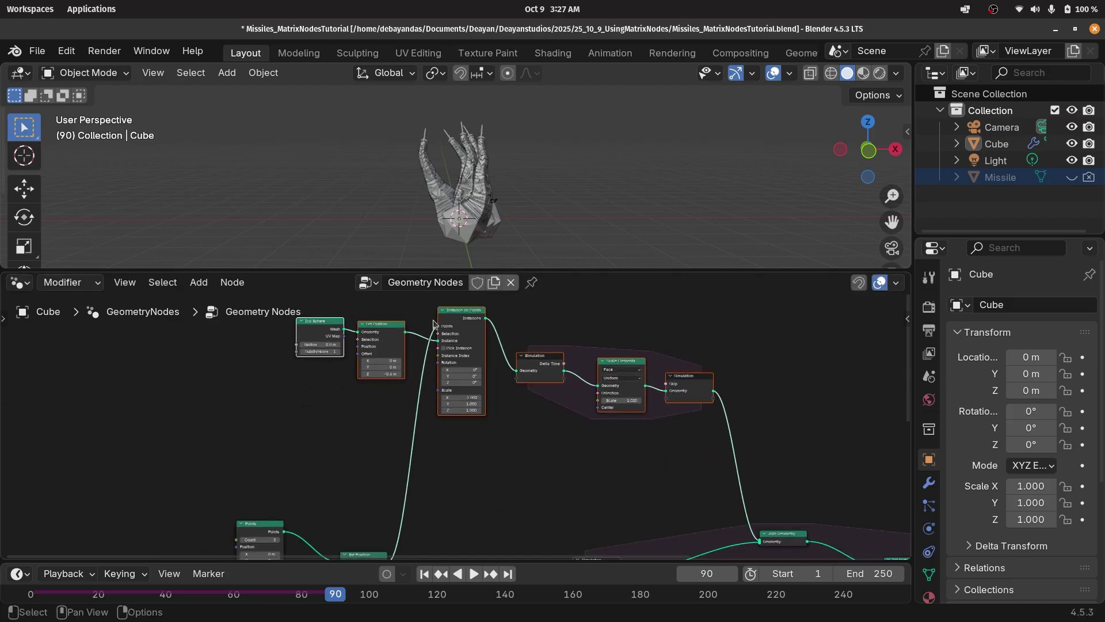
Duplicate the ico sphere branch's Instance on Points node and feed its Points input from the Set Position after Points.
{"action": "left_click", "coordinate": [464, 323]}
{"action": "key", "text": "shift+d"}
{"action": "left_click", "coordinate": [509, 447]}
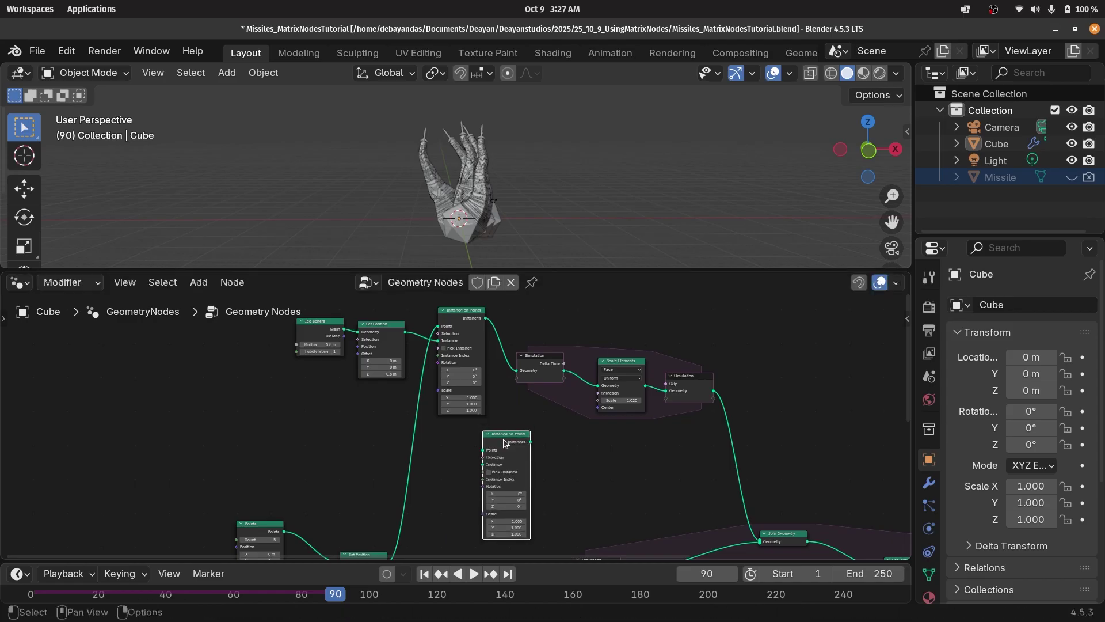
{"action": "middle_click_drag", "start_coordinate": [381, 550], "coordinate": [408, 417]}
{"action": "left_click_drag", "start_coordinate": [415, 431], "coordinate": [510, 357]}
{"action": "middle_click_drag", "start_coordinate": [492, 383], "coordinate": [520, 489]}
Try to feed the ico sphere's existing Set Position into the duplicated Instance on Points node's Instance input.
{"action": "left_click_drag", "start_coordinate": [337, 317], "coordinate": [438, 351]}
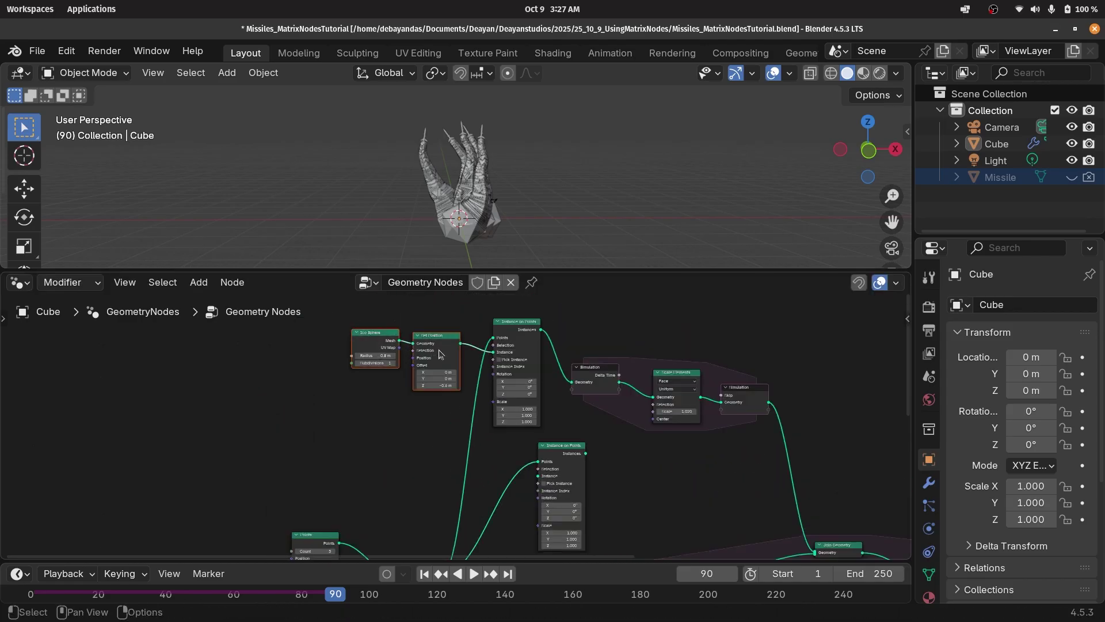
{"action": "left_click_drag", "start_coordinate": [381, 331], "coordinate": [369, 389]}
{"action": "left_click_drag", "start_coordinate": [449, 400], "coordinate": [533, 477]}
{"action": "scroll", "coordinate": [414, 437], "scroll_direction": "up", "scroll_amount": 3}
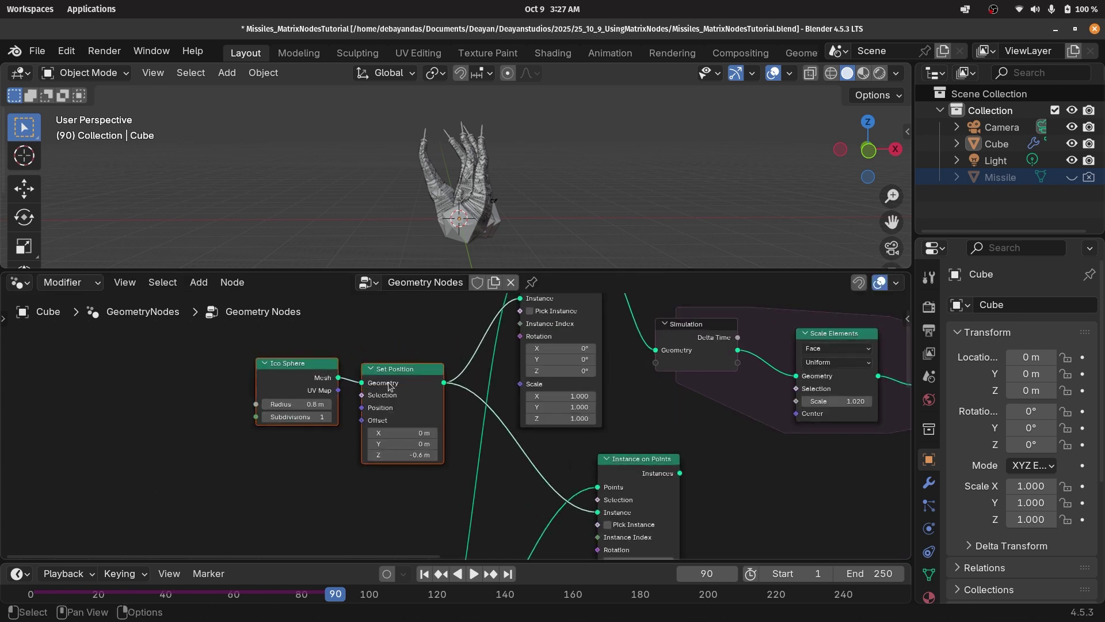
{"action": "left_click", "coordinate": [418, 403]}
{"action": "left_click_drag", "start_coordinate": [233, 332], "coordinate": [353, 373]}
{"action": "scroll", "coordinate": [360, 363], "scroll_direction": "up", "scroll_amount": 2}
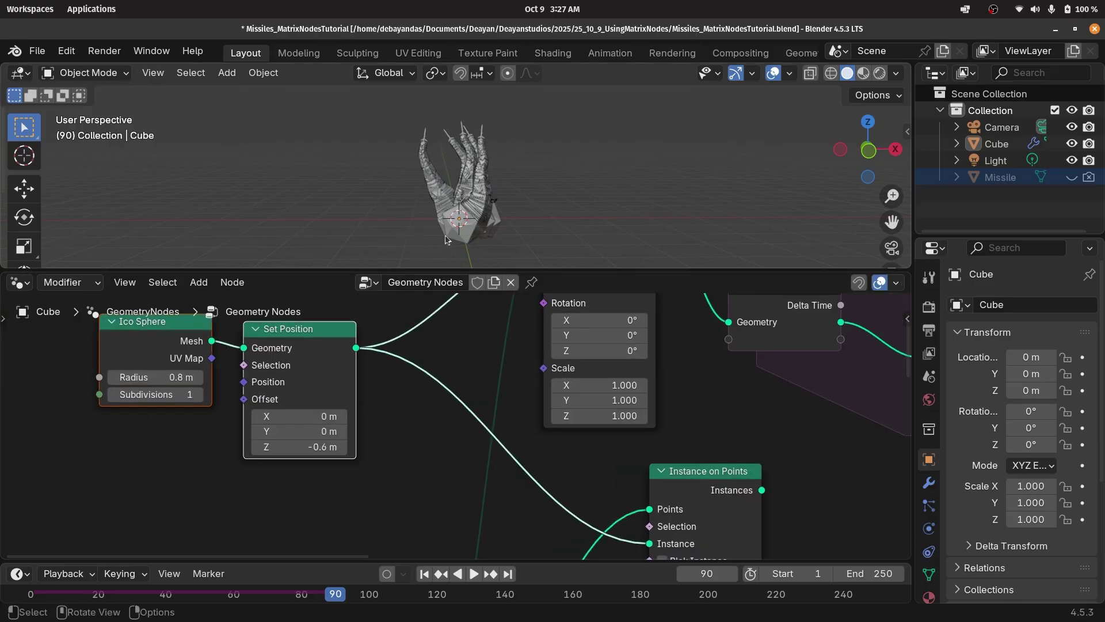
{"action": "scroll", "coordinate": [524, 471], "scroll_direction": "down", "scroll_amount": 2}
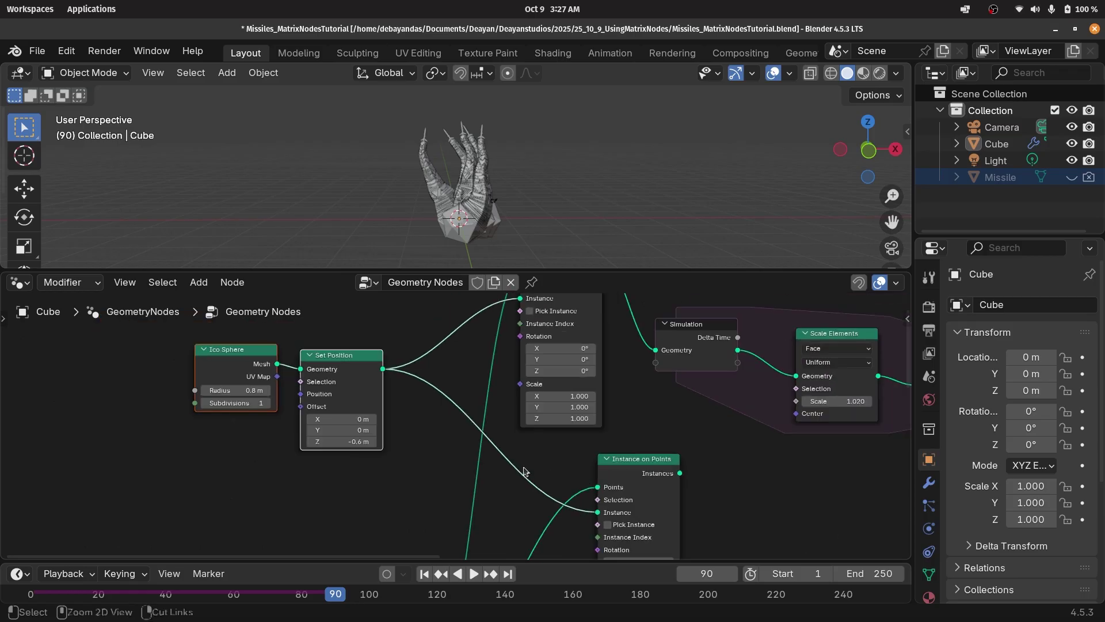
{"action": "right_click_drag", "start_coordinate": [525, 470], "coordinate": [396, 459], "text": "ctrl"}
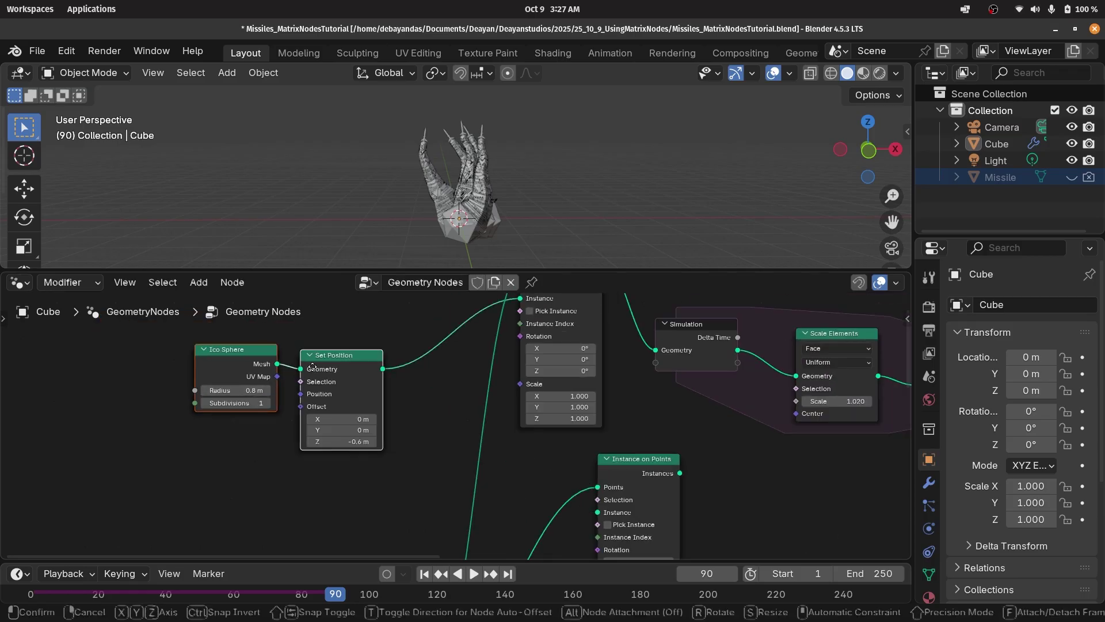
Duplicate the Ico Sphere and its Set Position for the new branch and move the originals back beside their own Instance on Points.
{"action": "key", "text": "shift+d"}
{"action": "left_click", "coordinate": [361, 485]}
{"action": "left_click_drag", "start_coordinate": [165, 333], "coordinate": [358, 382]}
{"action": "key", "text": "g"}
{"action": "left_click", "coordinate": [444, 320]}
Set the duplicated Ico Sphere's subdivisions to 2 and connect its Set Position to the duplicated Instance on Points node's Instance input.
{"action": "middle_click_drag", "start_coordinate": [449, 466], "coordinate": [452, 380]}
{"action": "scroll", "coordinate": [449, 451], "scroll_direction": "up", "scroll_amount": 2}
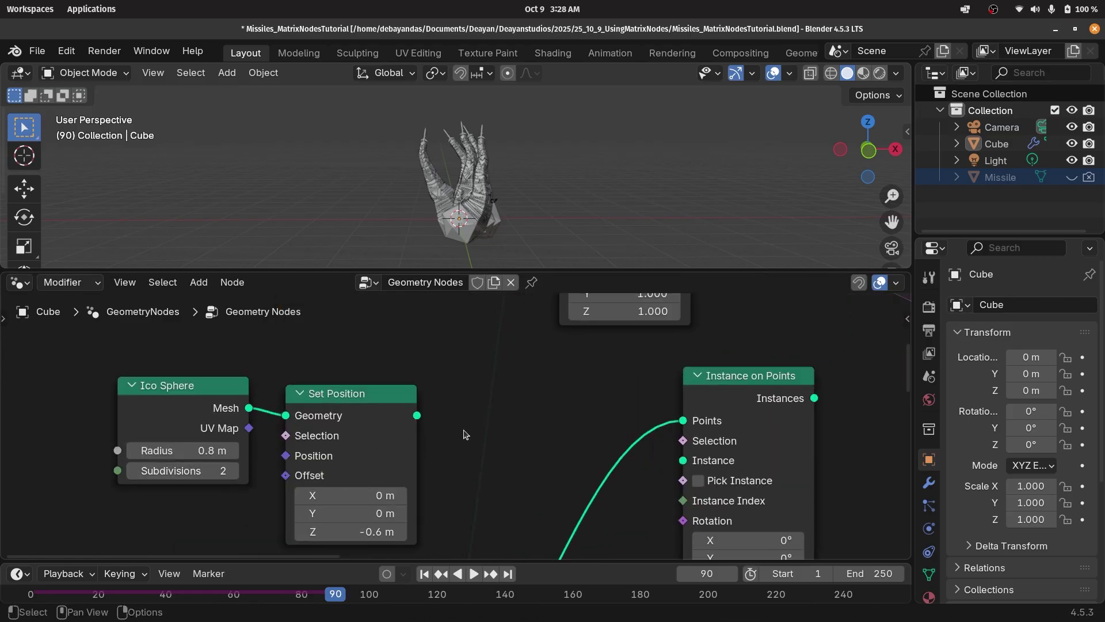
{"action": "middle_click_drag", "start_coordinate": [463, 430], "coordinate": [447, 408]}
{"action": "left_click_drag", "start_coordinate": [401, 393], "coordinate": [668, 438]}
{"action": "scroll", "coordinate": [271, 495], "scroll_direction": "down", "scroll_amount": 2}
{"action": "left_click_drag", "start_coordinate": [158, 399], "coordinate": [195, 408]}
Connect the duplicated Instance on Points output to the missile simulation zone as a new Instances item.
{"action": "scroll", "coordinate": [437, 449], "scroll_direction": "down", "scroll_amount": 3}
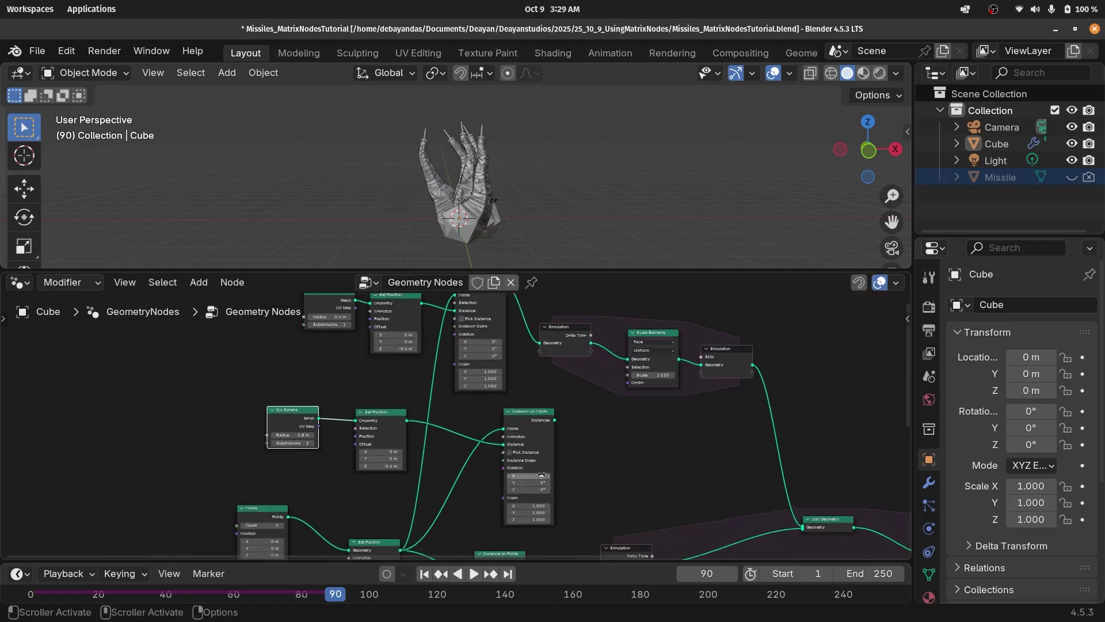
{"action": "middle_click_drag", "start_coordinate": [820, 506], "coordinate": [694, 441]}
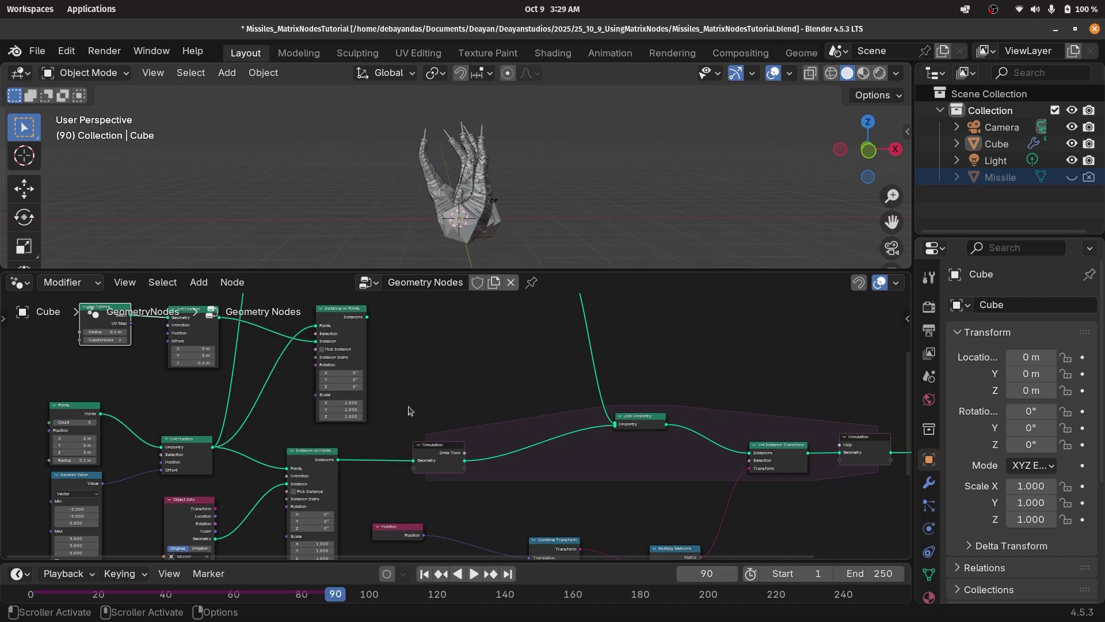
{"action": "scroll", "coordinate": [371, 370], "scroll_direction": "up", "scroll_amount": 4}
{"action": "middle_click_drag", "start_coordinate": [371, 370], "coordinate": [567, 452]}
{"action": "left_click_drag", "start_coordinate": [564, 384], "coordinate": [628, 440]}
{"action": "middle_click_drag", "start_coordinate": [767, 447], "coordinate": [360, 429]}
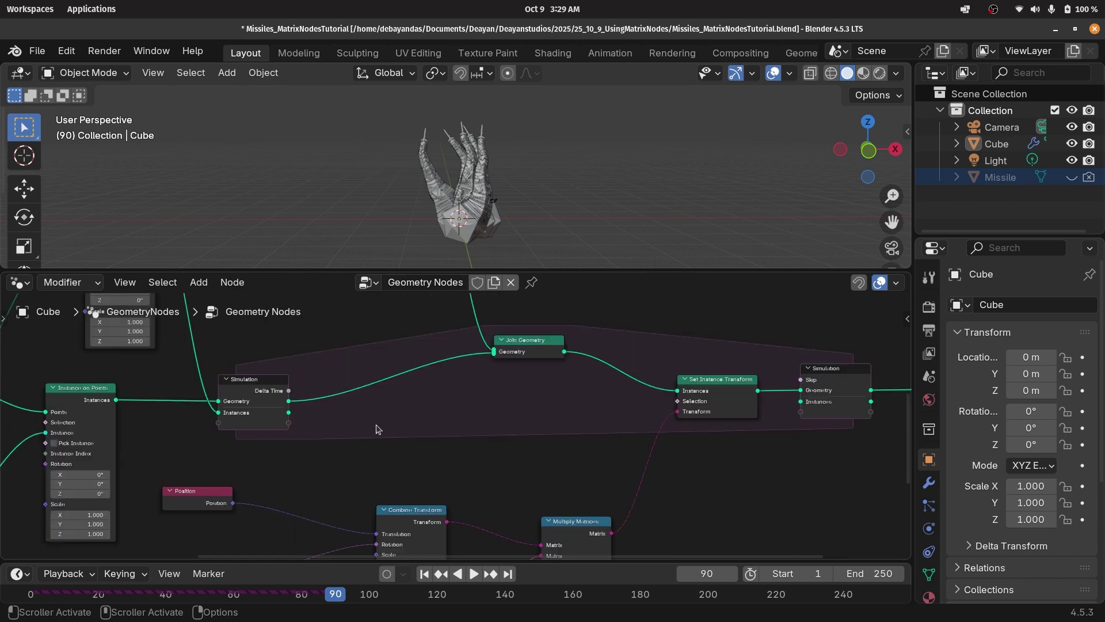
Duplicate the Set Instance Transform node and wire it between the missile simulation zone's Instances input and output sockets.
{"action": "left_click_drag", "start_coordinate": [724, 394], "coordinate": [728, 371]}
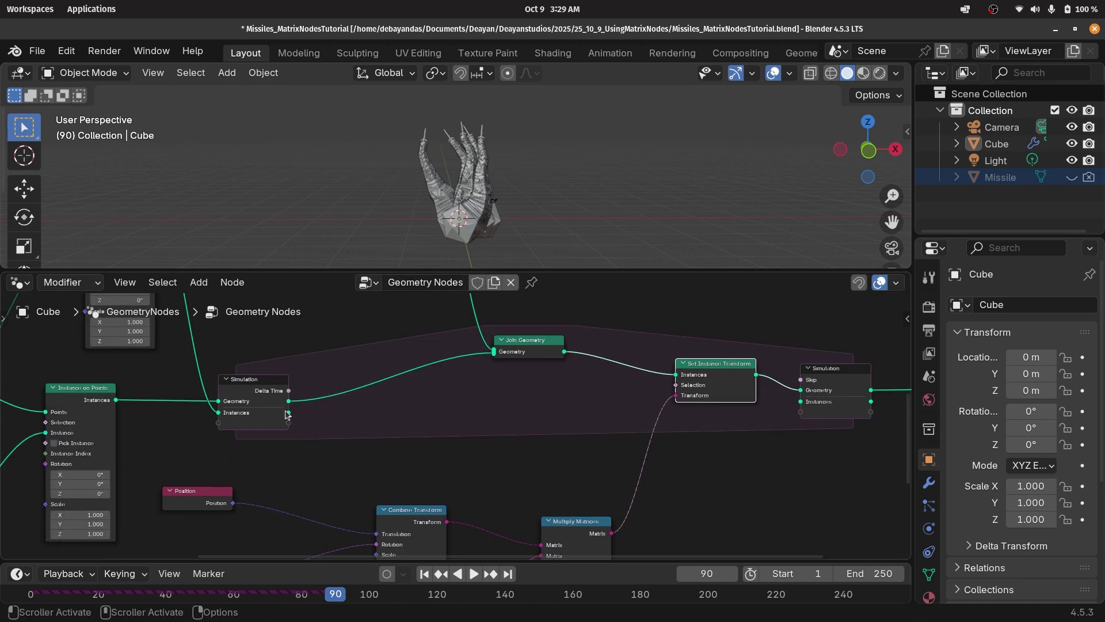
{"action": "key", "text": "shift+d"}
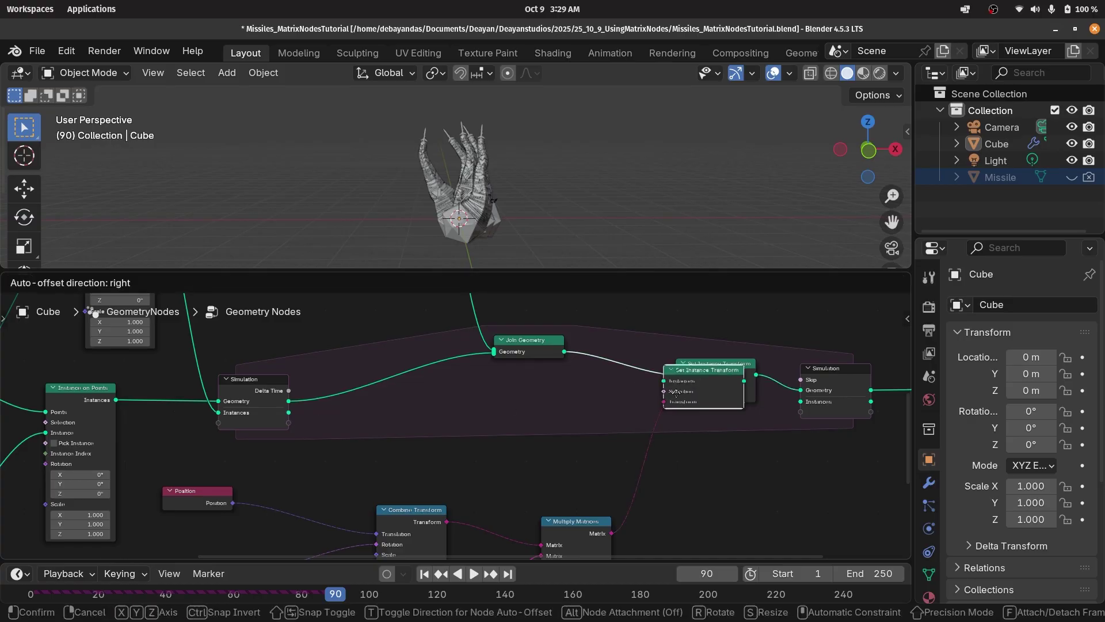
{"action": "left_click", "coordinate": [493, 413]}
{"action": "left_click_drag", "start_coordinate": [296, 417], "coordinate": [797, 407]}
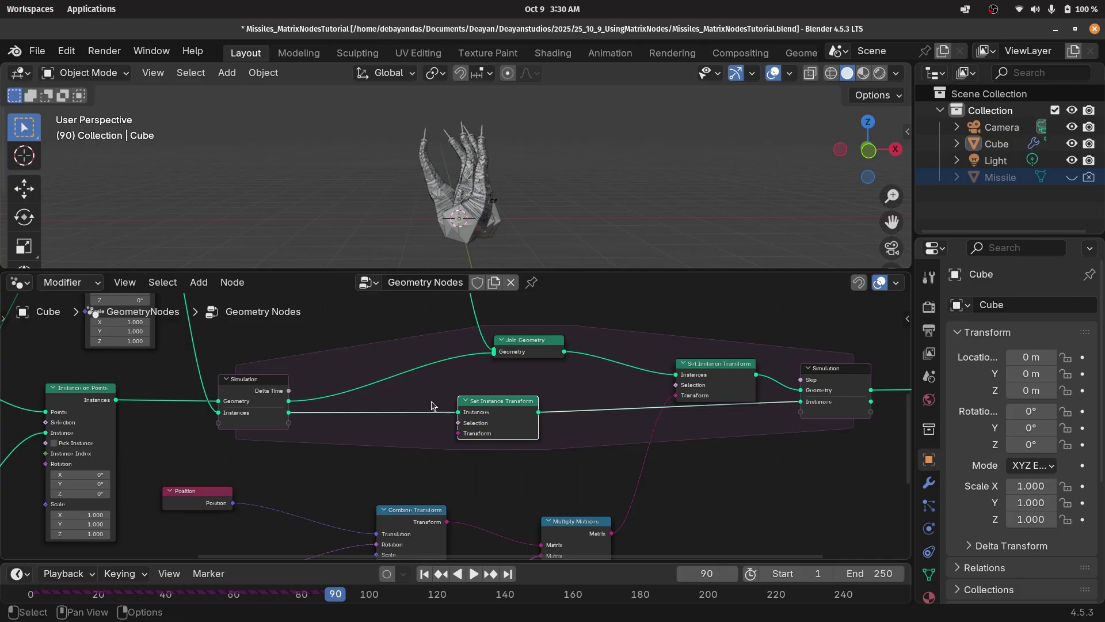
Move the duplicated Instance on Points node slightly closer to its Set Position node.
{"action": "middle_click_drag", "start_coordinate": [289, 352], "coordinate": [533, 474]}
{"action": "scroll", "coordinate": [447, 435], "scroll_direction": "down", "scroll_amount": 4}
{"action": "middle_click_drag", "start_coordinate": [446, 432], "coordinate": [521, 486]}
{"action": "scroll", "coordinate": [496, 446], "scroll_direction": "up", "scroll_amount": 4}
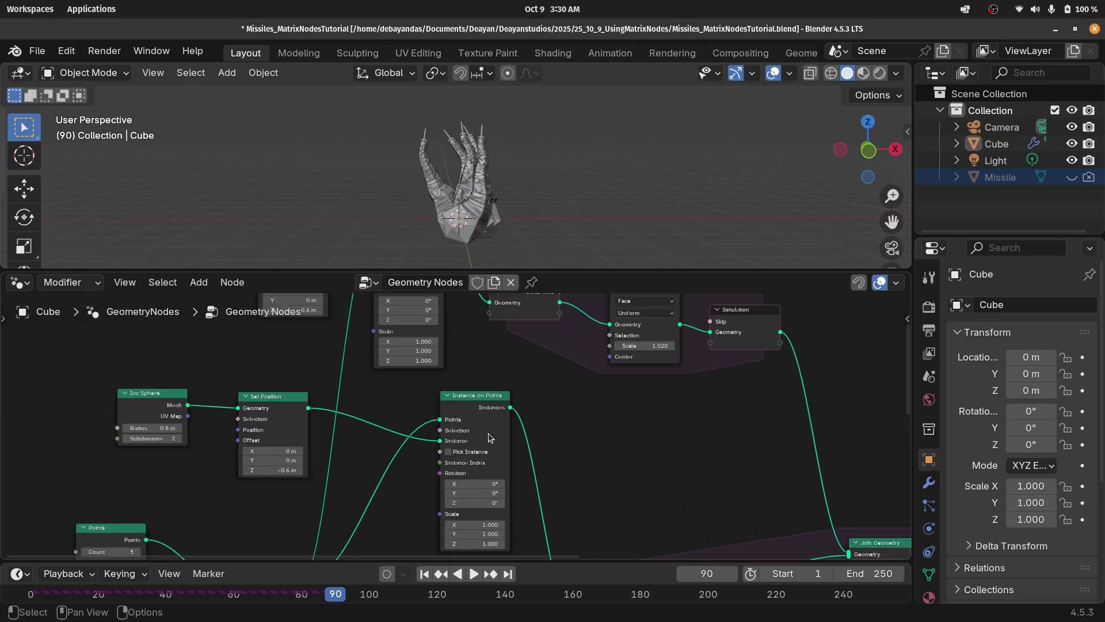
{"action": "left_click_drag", "start_coordinate": [481, 399], "coordinate": [462, 399]}
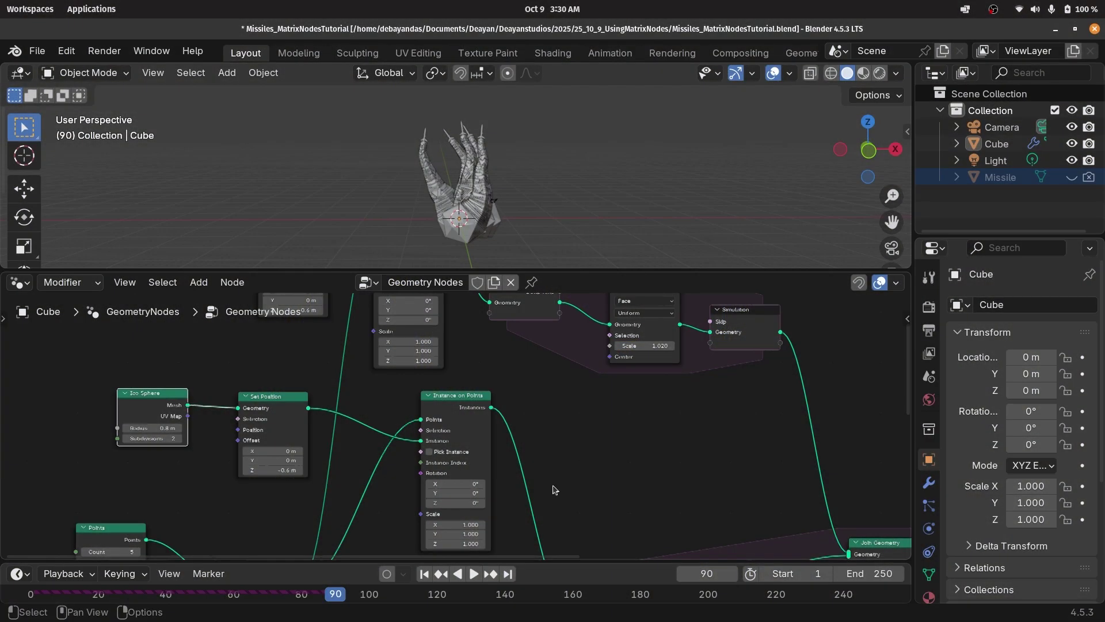
Move the Group Output node farther away from the missile simulation zone's output to make room between them.
{"action": "middle_click_drag", "start_coordinate": [838, 474], "coordinate": [530, 475]}
{"action": "scroll", "coordinate": [643, 473], "scroll_direction": "up", "scroll_amount": 2}
{"action": "left_click", "coordinate": [691, 476]}
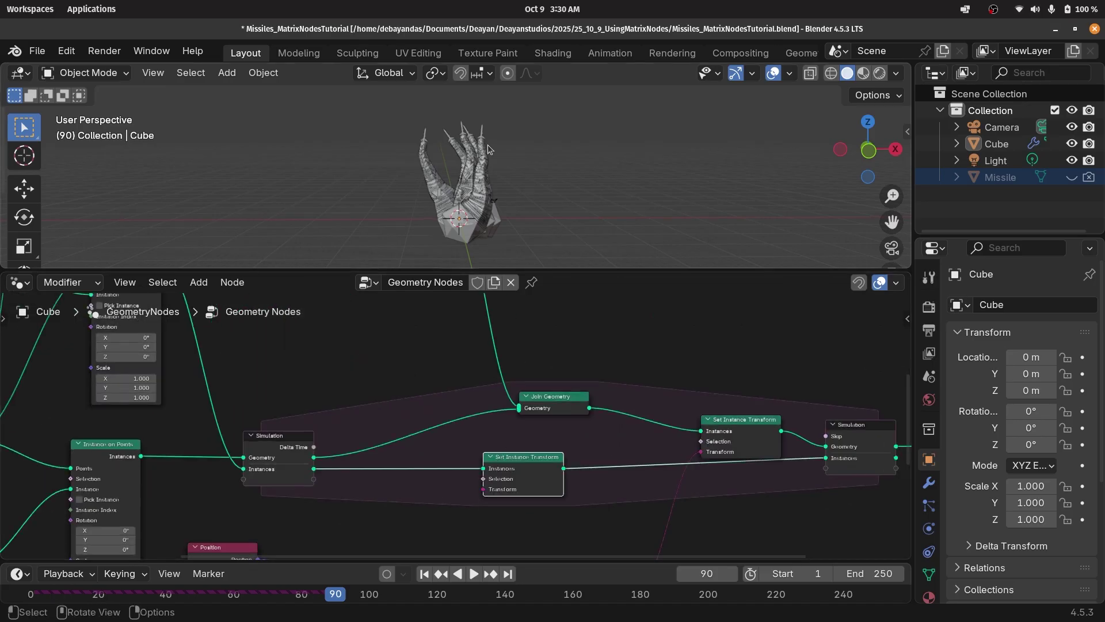
{"action": "scroll", "coordinate": [488, 150], "scroll_direction": "up", "scroll_amount": 3}
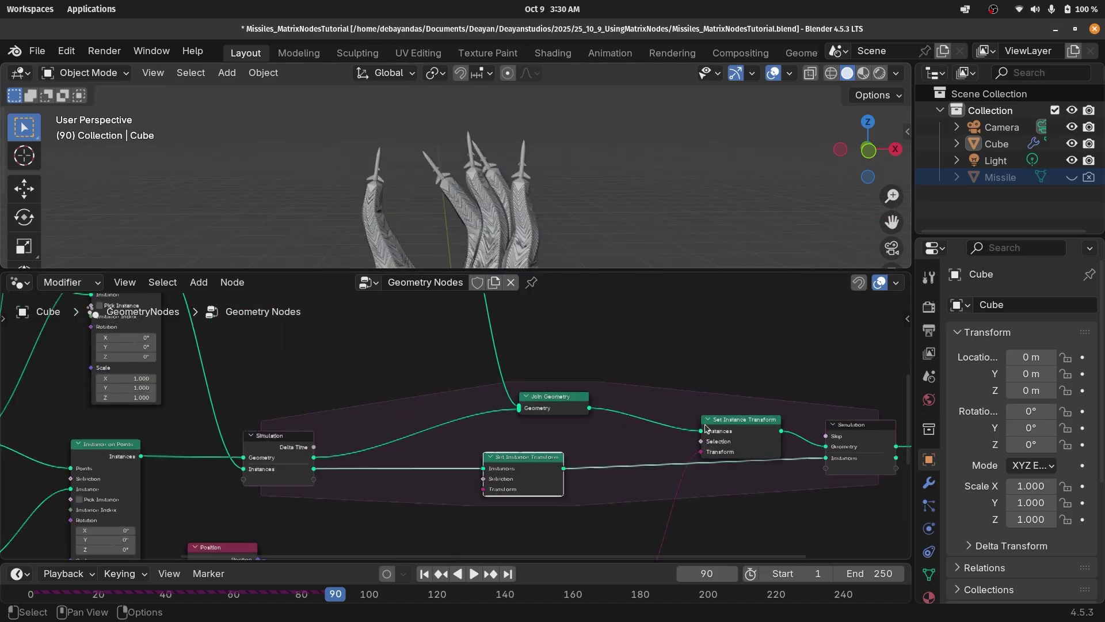
{"action": "middle_click_drag", "start_coordinate": [906, 475], "coordinate": [664, 463]}
{"action": "left_click_drag", "start_coordinate": [721, 427], "coordinate": [813, 407]}
{"action": "scroll", "coordinate": [440, 177], "scroll_direction": "up", "scroll_amount": 3}
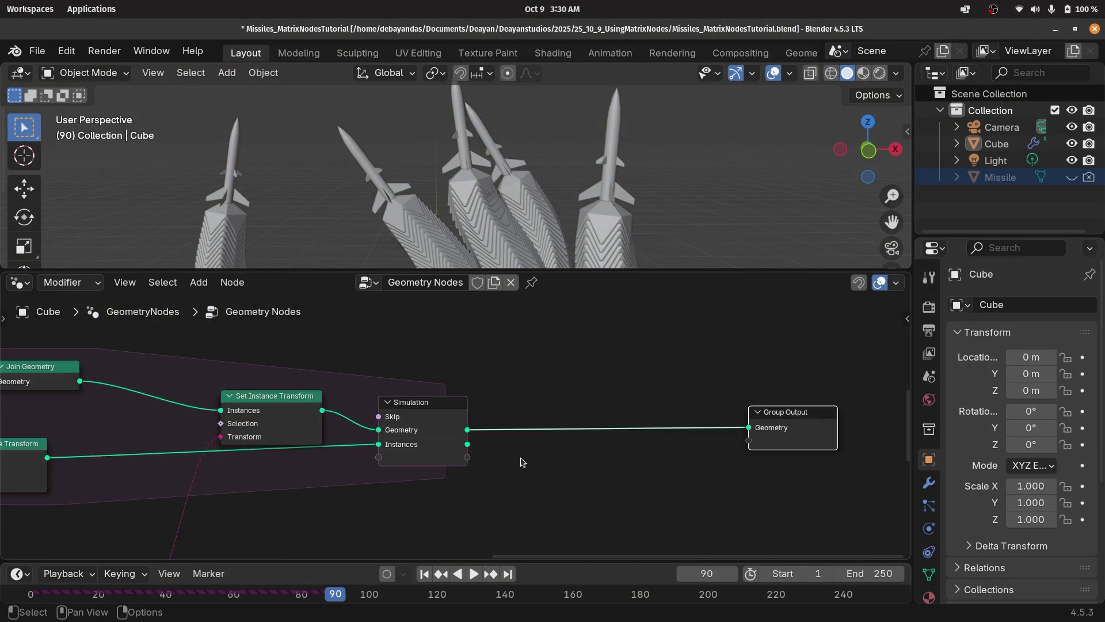
Insert a Join Geometry node before the Group Output and connect the simulation zone's Instances output to it.
{"action": "scroll", "coordinate": [448, 420], "scroll_direction": "up", "scroll_amount": 2}
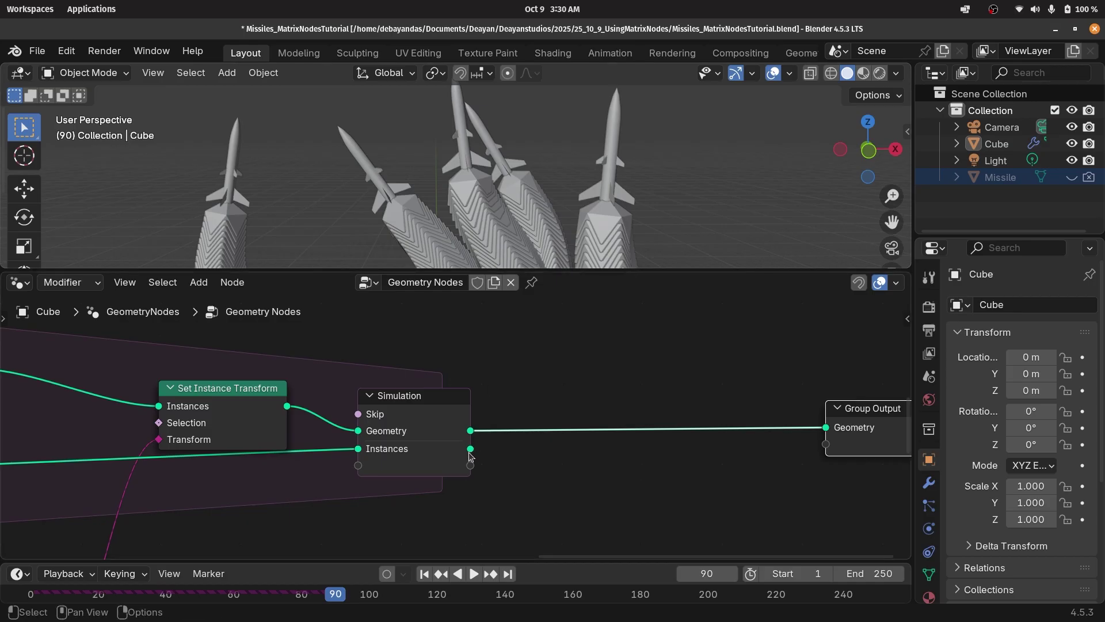
{"action": "mouse_move", "coordinate": [472, 455]}
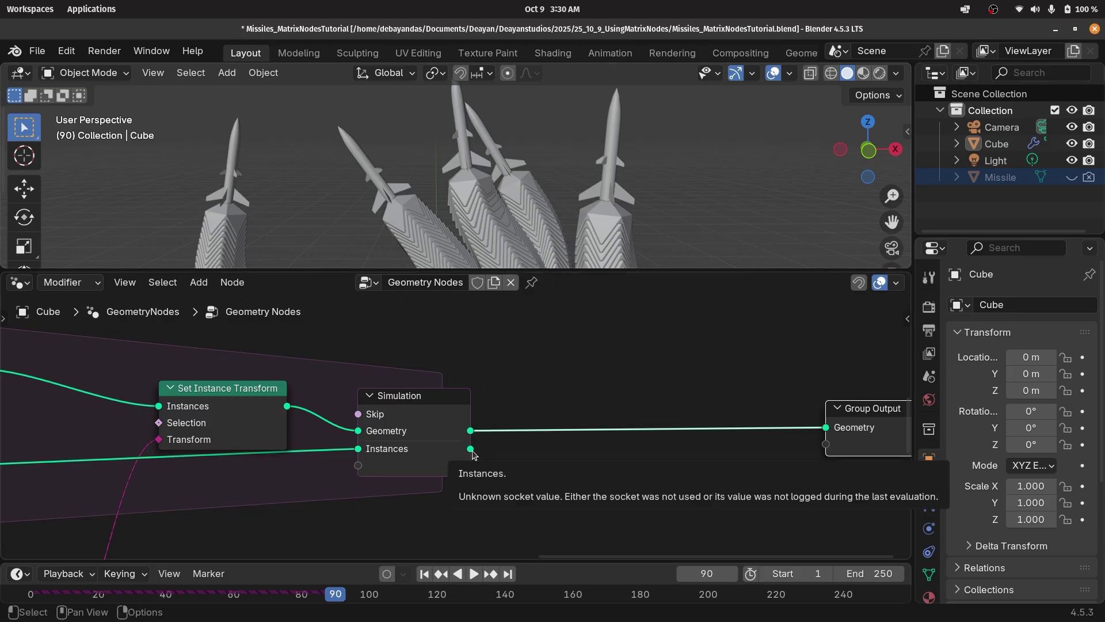
{"action": "scroll", "coordinate": [547, 483], "scroll_direction": "down", "scroll_amount": 4, "text": "ctrl"}
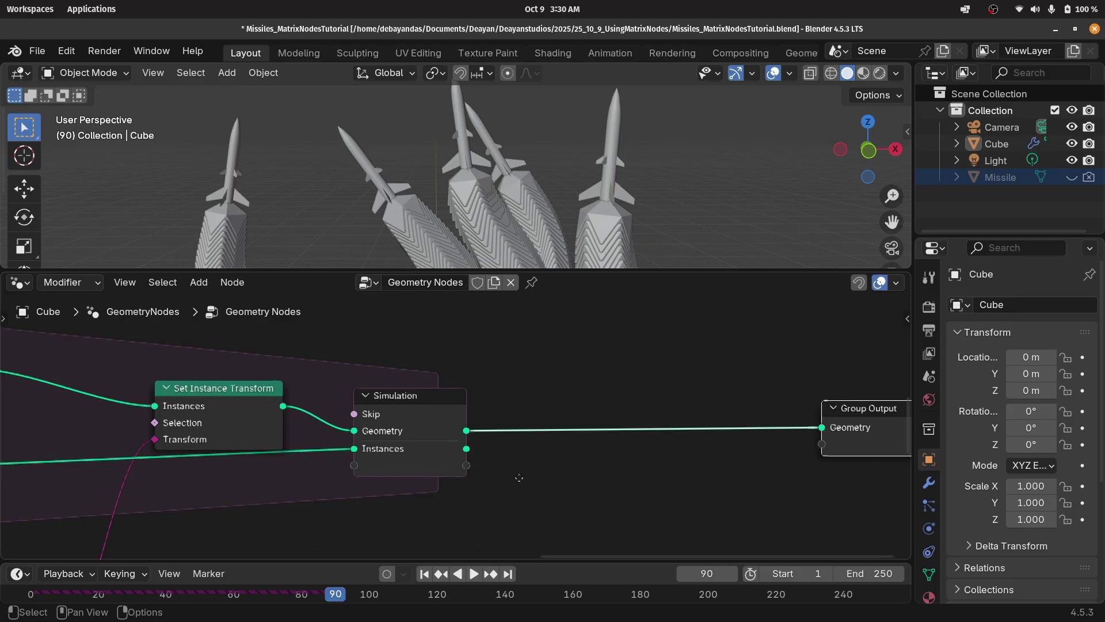
{"action": "key", "text": "shift+a"}
{"action": "type", "text": "join"}
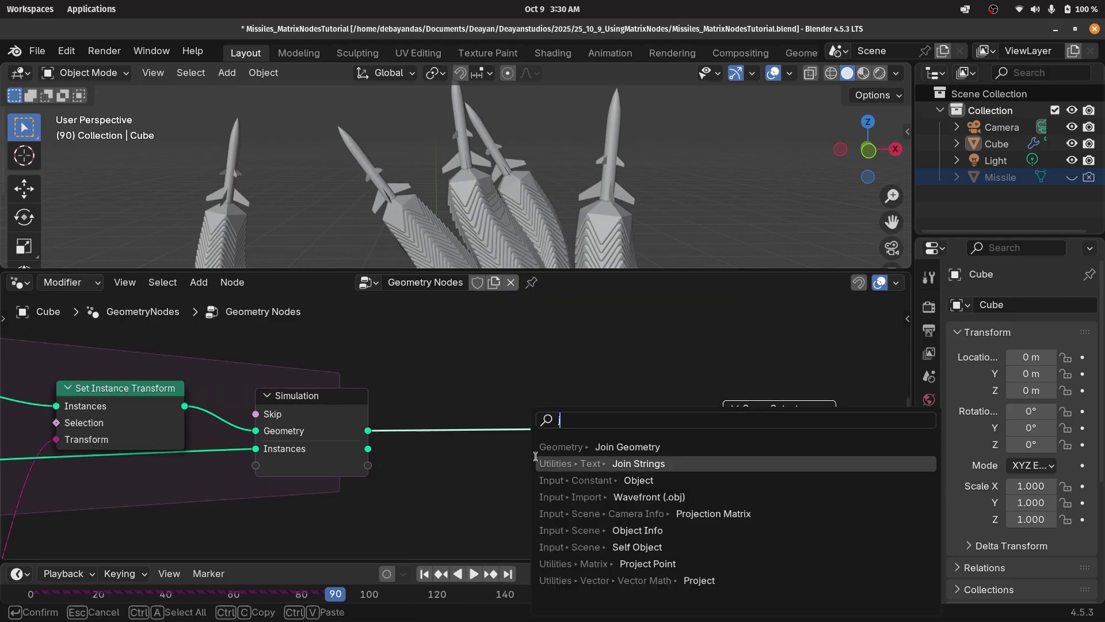
{"action": "key", "text": "Return"}
{"action": "left_click", "coordinate": [610, 429]}
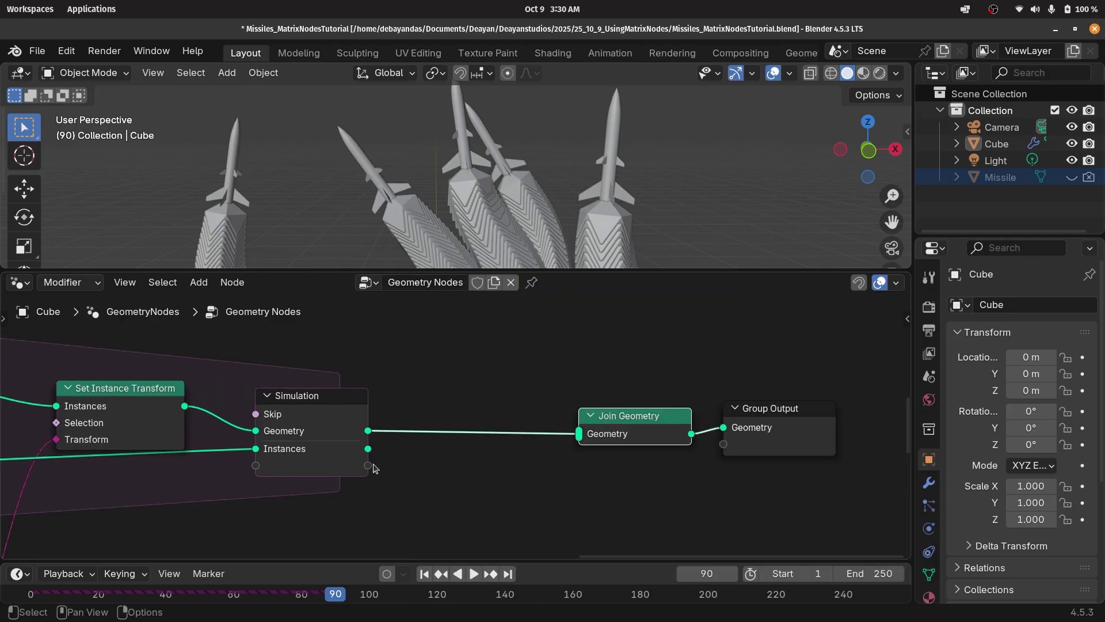
{"action": "left_click_drag", "start_coordinate": [368, 448], "coordinate": [580, 451]}
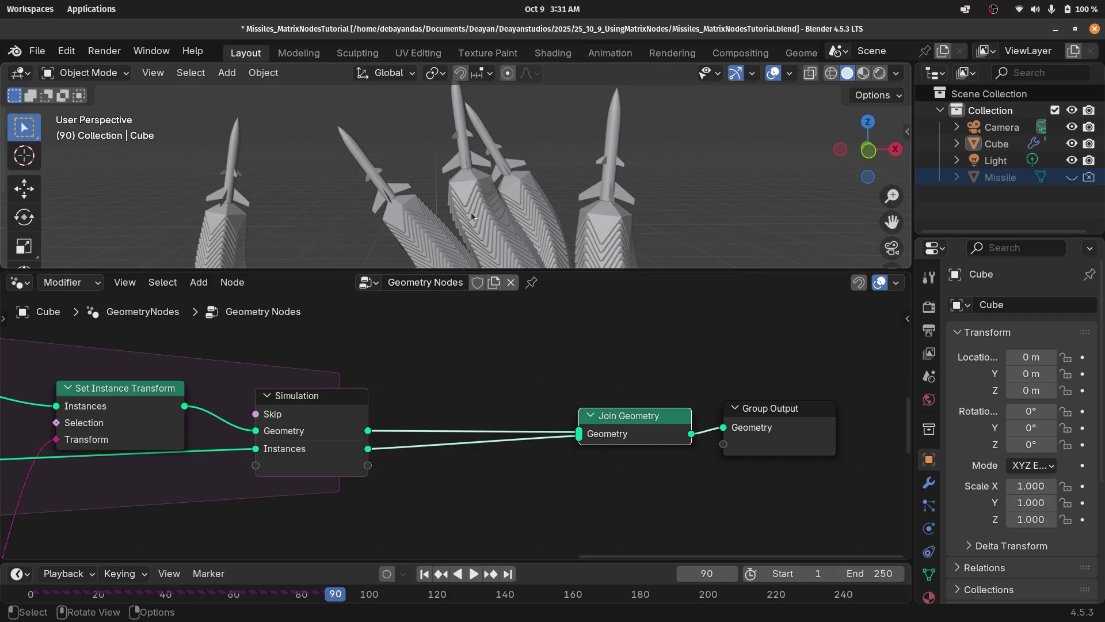
Move Join Geometry and Group Output farther away and insert a Realize Instances node on the Instances link.
{"action": "left_click_drag", "start_coordinate": [671, 364], "coordinate": [837, 526]}
{"action": "left_click_drag", "start_coordinate": [651, 428], "coordinate": [797, 374]}
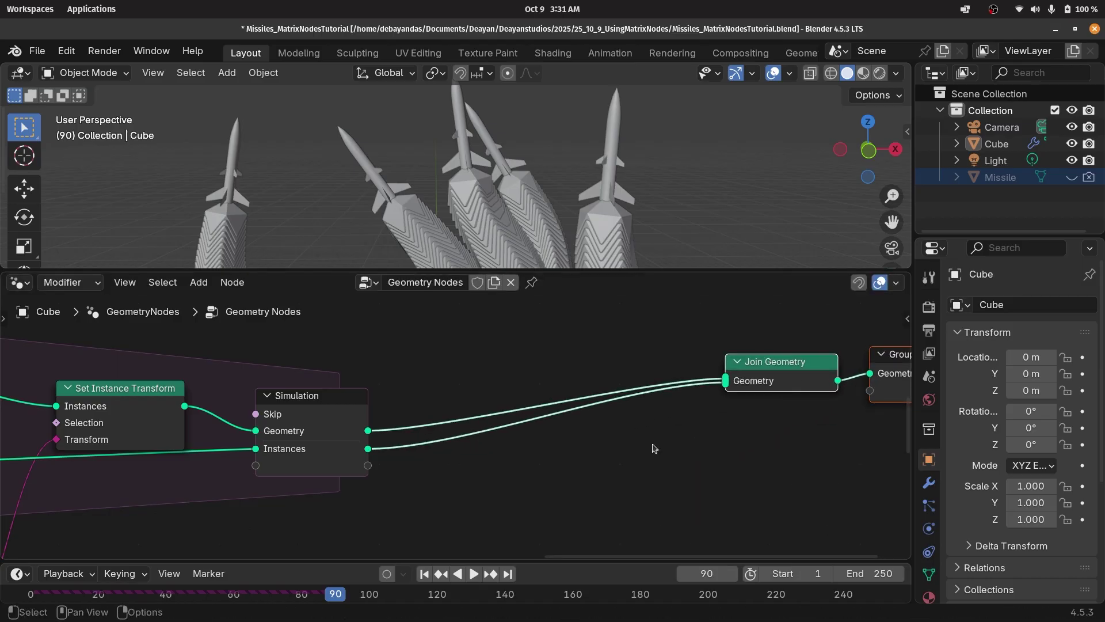
{"action": "scroll", "coordinate": [587, 465], "scroll_direction": "up", "scroll_amount": 2}
{"action": "middle_click_drag", "start_coordinate": [546, 473], "coordinate": [485, 451]}
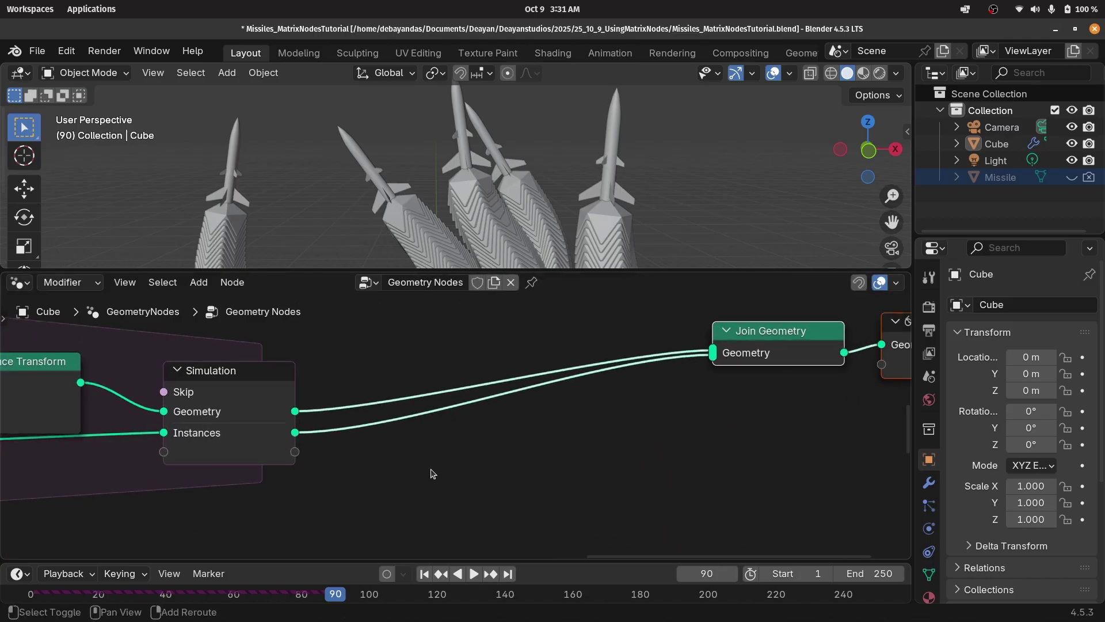
{"action": "key", "text": "shift+a"}
{"action": "type", "text": "real"}
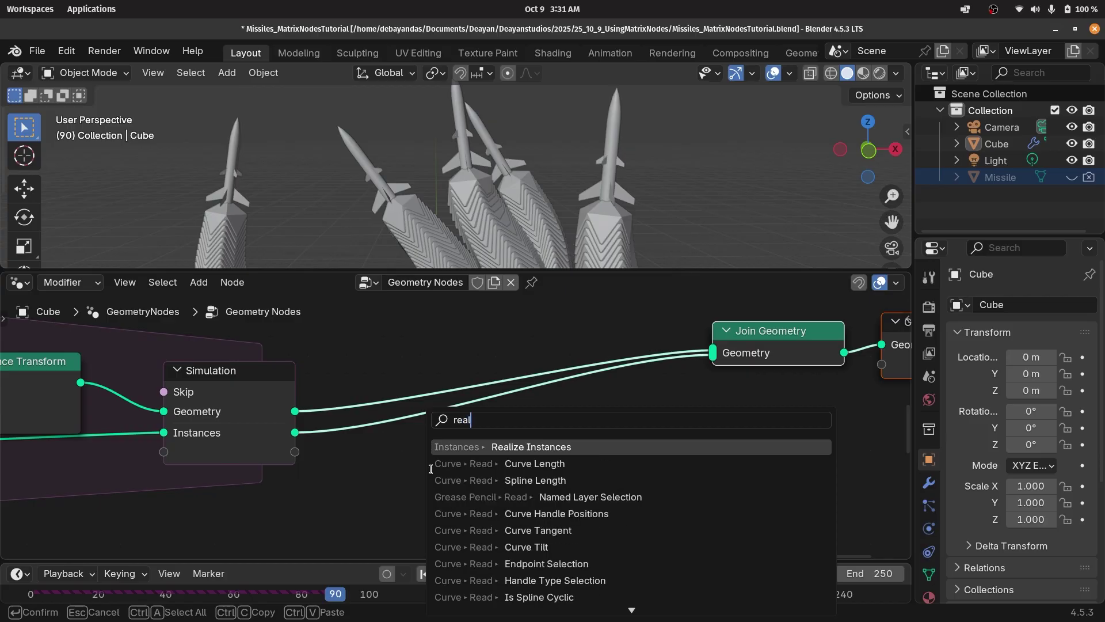
{"action": "left_click", "coordinate": [486, 447]}
{"action": "left_click", "coordinate": [413, 441]}
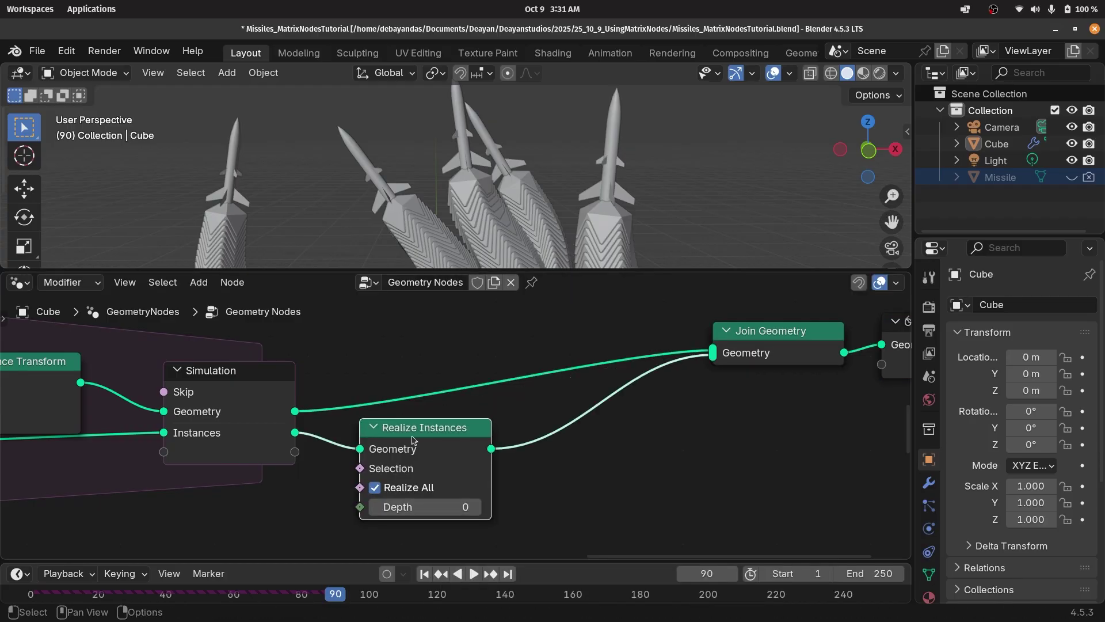
Make more room before Join Geometry and insert a Set Position node after Realize Instances.
{"action": "middle_click_drag", "start_coordinate": [581, 453], "coordinate": [363, 454]}
{"action": "left_click_drag", "start_coordinate": [716, 441], "coordinate": [572, 338]}
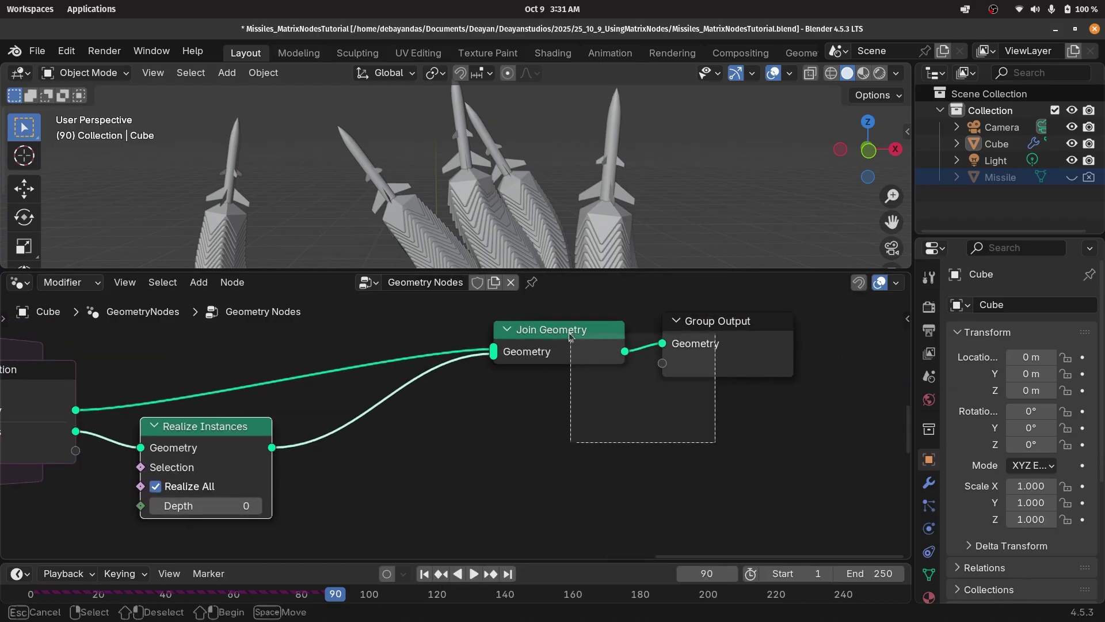
{"action": "key", "text": "g"}
{"action": "left_click", "coordinate": [665, 327]}
{"action": "key", "text": "shift+a"}
{"action": "type", "text": "set pos"}
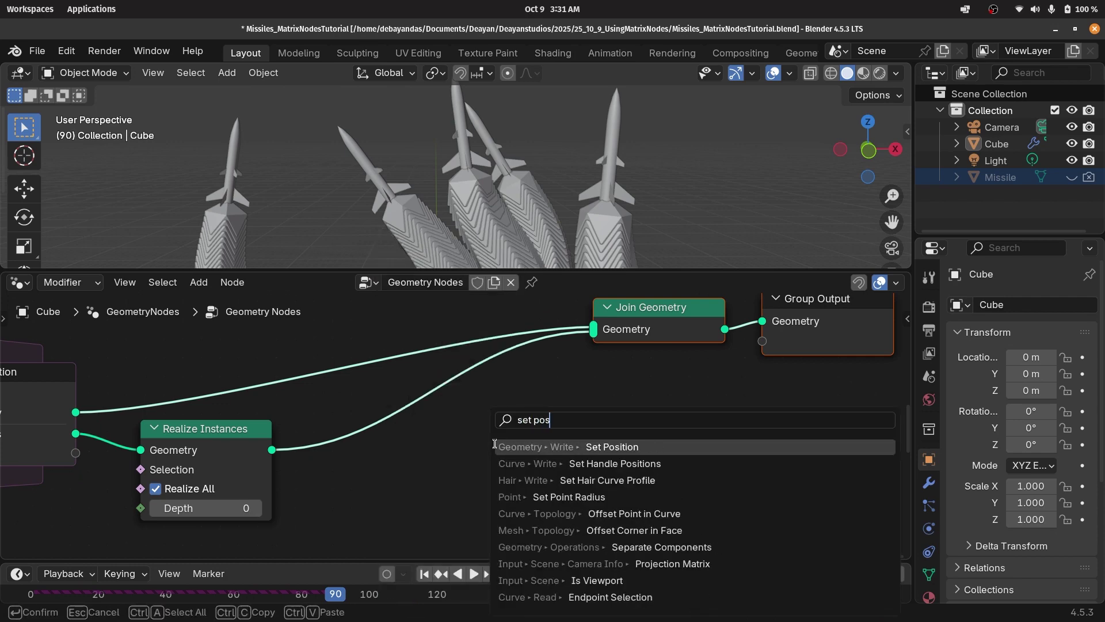
{"action": "left_click", "coordinate": [614, 450]}
{"action": "left_click", "coordinate": [436, 428]}
{"action": "key", "text": "g"}
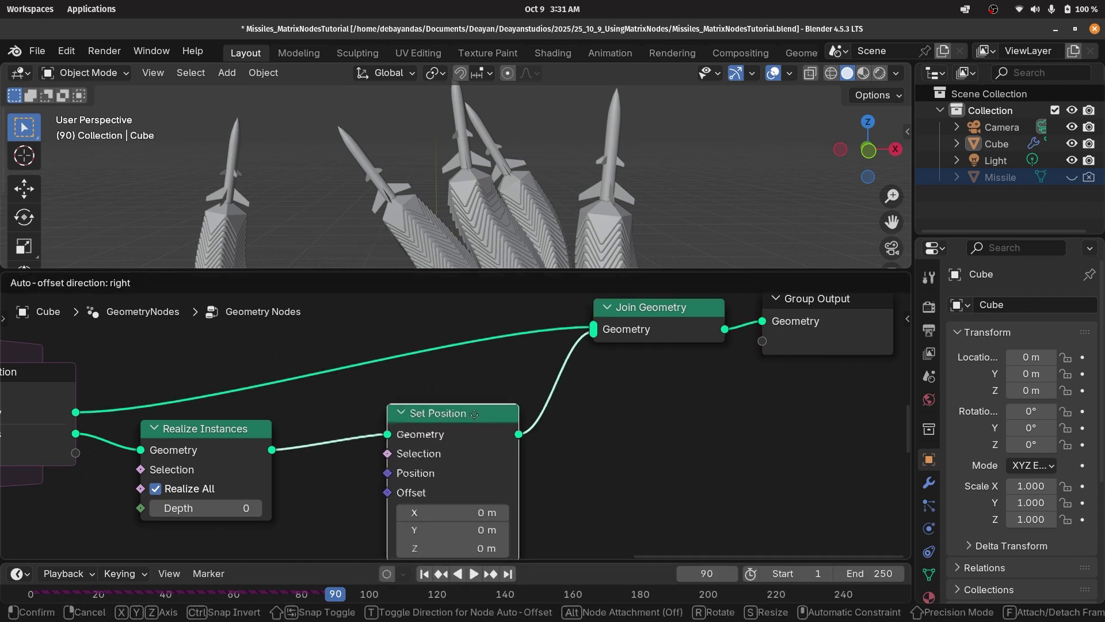
{"action": "left_click", "coordinate": [430, 475]}
{"action": "middle_click_drag", "start_coordinate": [430, 476], "coordinate": [457, 436]}
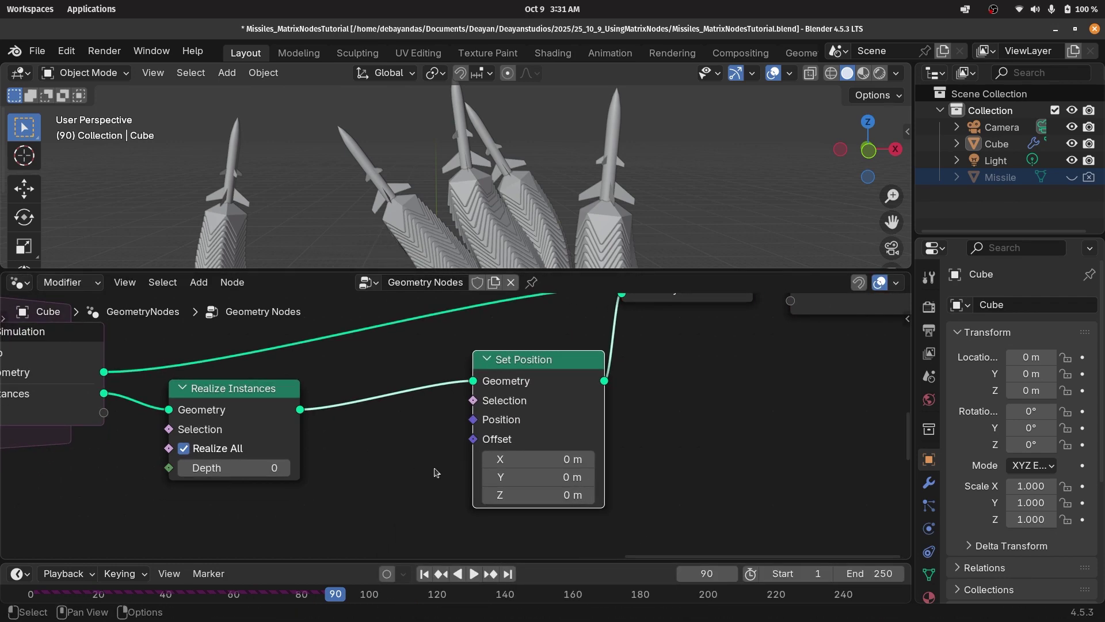
Add a Noise Texture node and connect its Color output to the new Set Position node's Offset.
{"action": "middle_click_drag", "start_coordinate": [377, 526], "coordinate": [503, 443]}
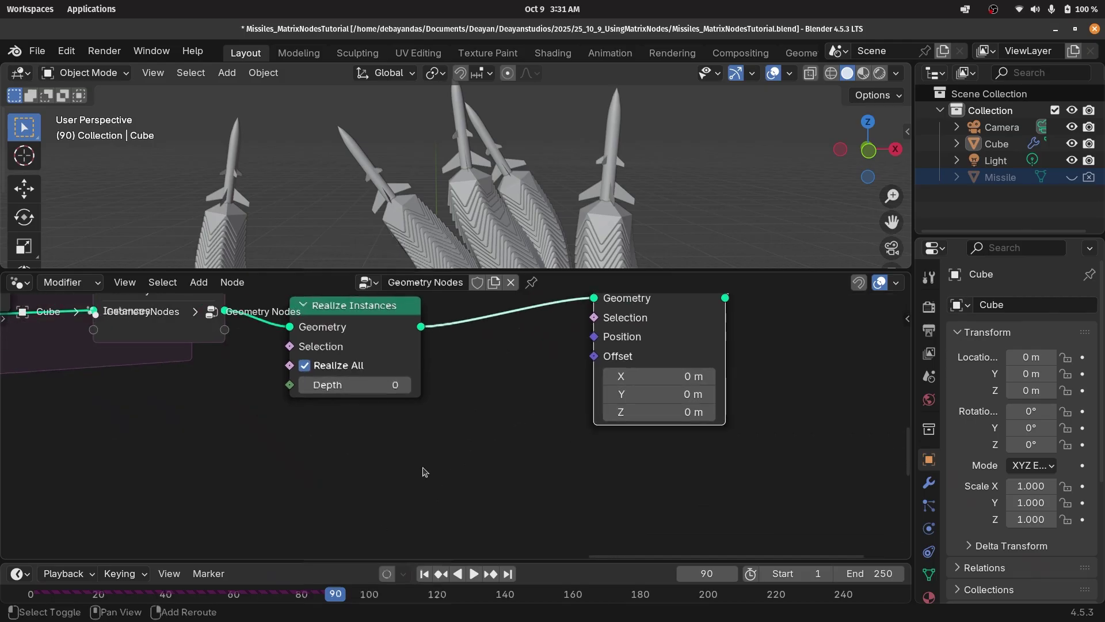
{"action": "key", "text": "shift+a"}
{"action": "mouse_move", "coordinate": [425, 470]}
{"action": "type", "text": "noise"}
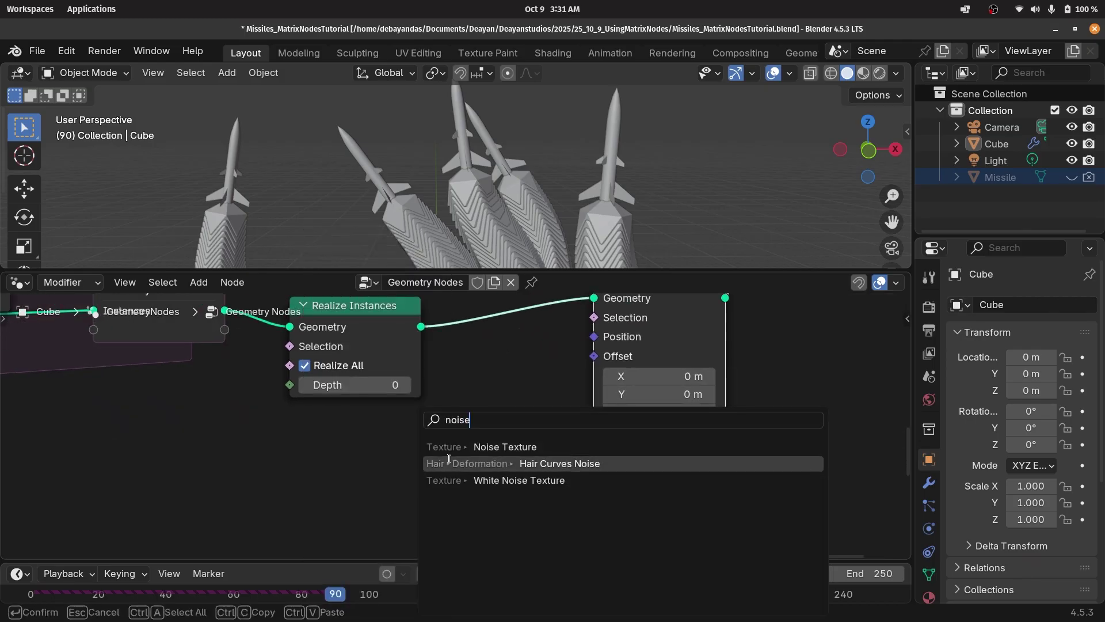
{"action": "left_click", "coordinate": [518, 443]}
{"action": "left_click", "coordinate": [331, 521]}
{"action": "left_click_drag", "start_coordinate": [282, 515], "coordinate": [589, 355]}
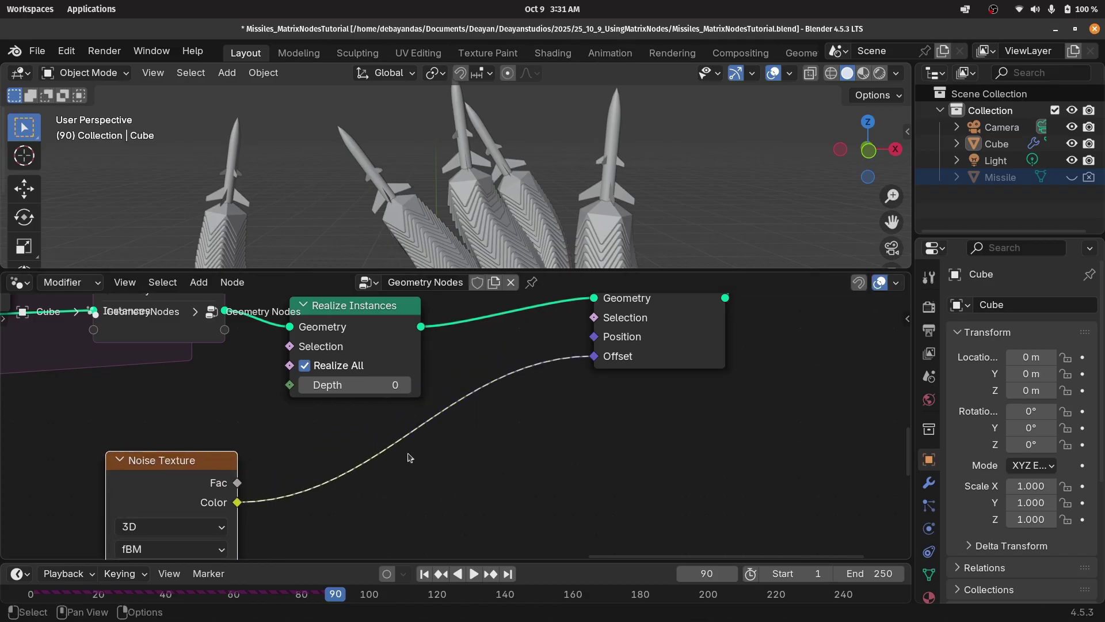
Insert a Vector Math node after the Noise Texture, set to Subtract with 0.5 on all three axes.
{"action": "middle_click_drag", "start_coordinate": [302, 492], "coordinate": [322, 443]}
{"action": "left_click_drag", "start_coordinate": [219, 424], "coordinate": [182, 432]}
{"action": "key", "text": "shift+a"}
{"action": "type", "text": "vector ma"}
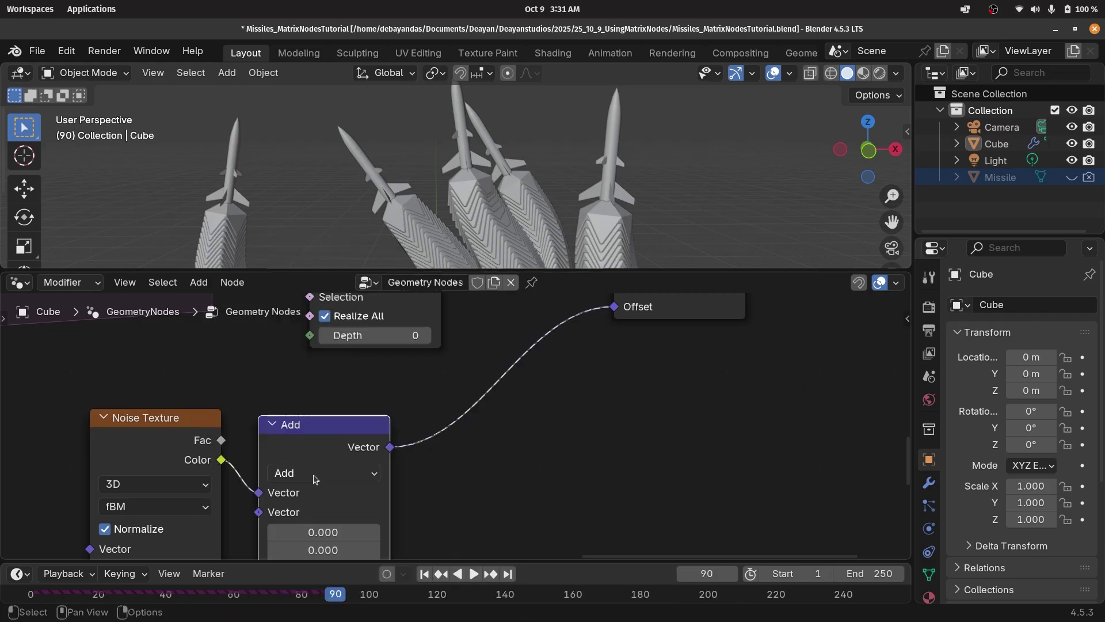
{"action": "left_click", "coordinate": [308, 478]}
{"action": "left_click", "coordinate": [292, 278]}
{"action": "middle_click_drag", "start_coordinate": [358, 514], "coordinate": [379, 454]}
{"action": "left_click_drag", "start_coordinate": [358, 508], "coordinate": [358, 473]}
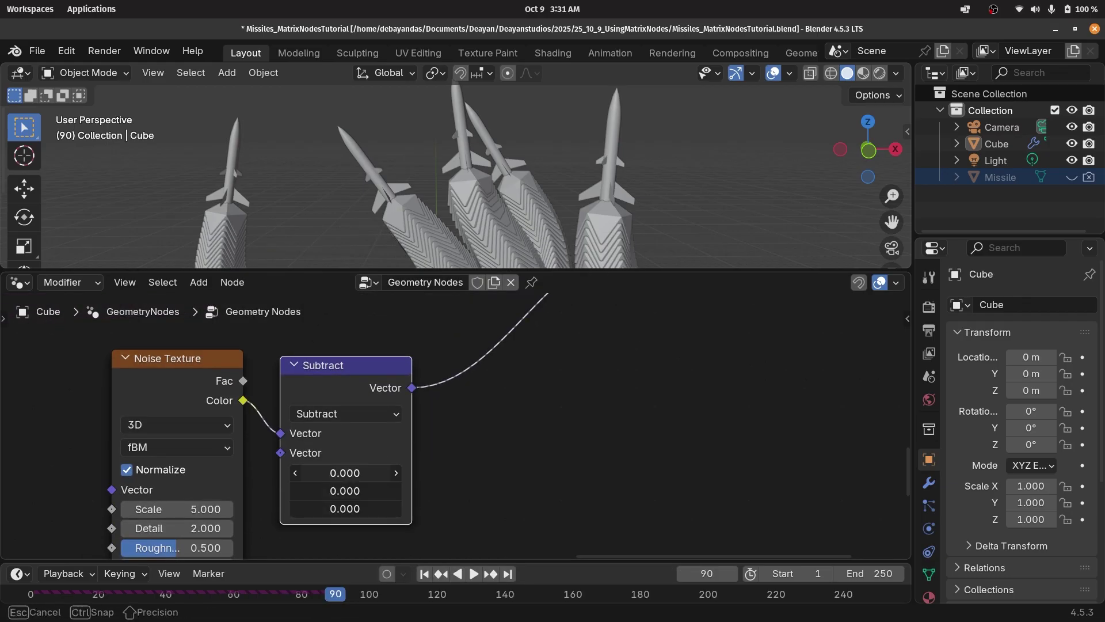
{"action": "type", "text": "0.5"}
{"action": "key", "text": "Return"}
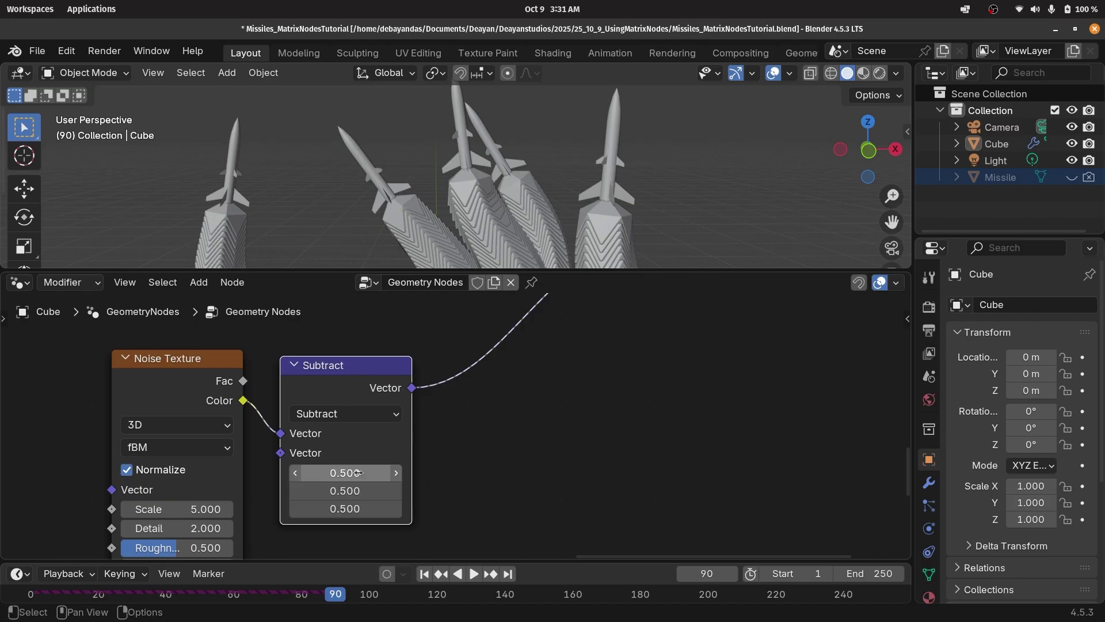
Duplicate the Subtract node onto the link to the Offset input and change the copy's operation to Scale.
{"action": "key", "text": "shift+d"}
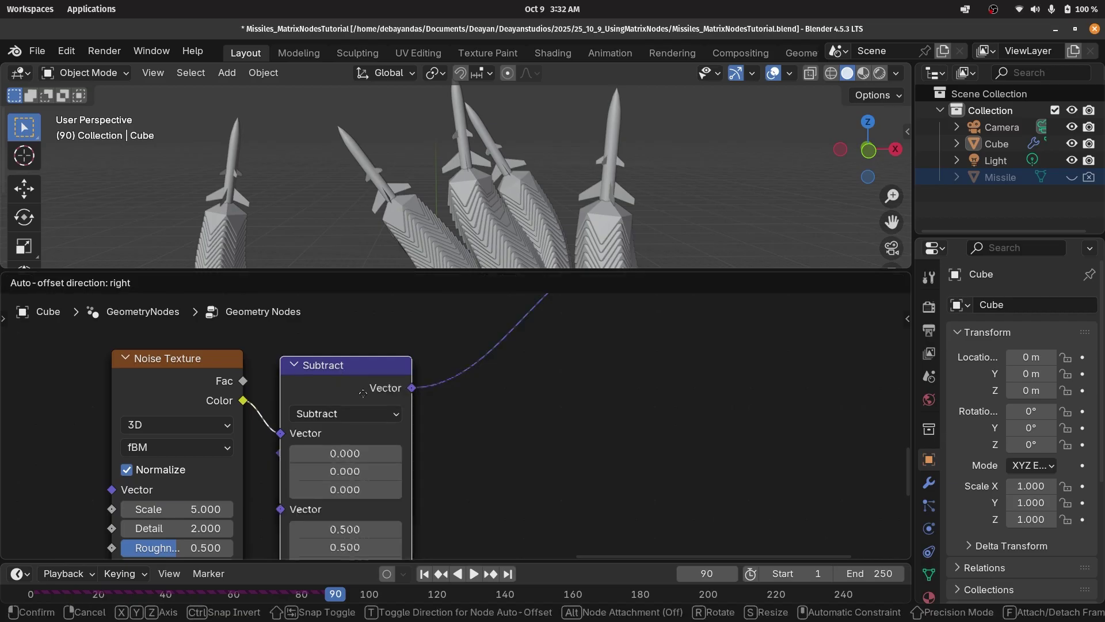
{"action": "left_click", "coordinate": [508, 368]}
{"action": "left_click", "coordinate": [506, 406]}
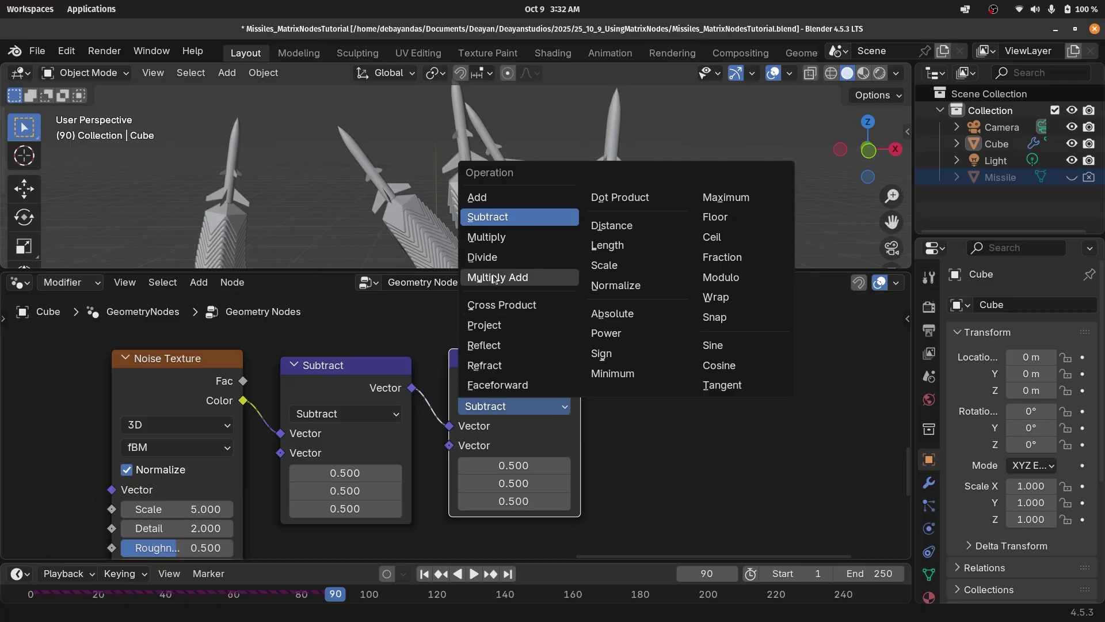
{"action": "left_click", "coordinate": [605, 264]}
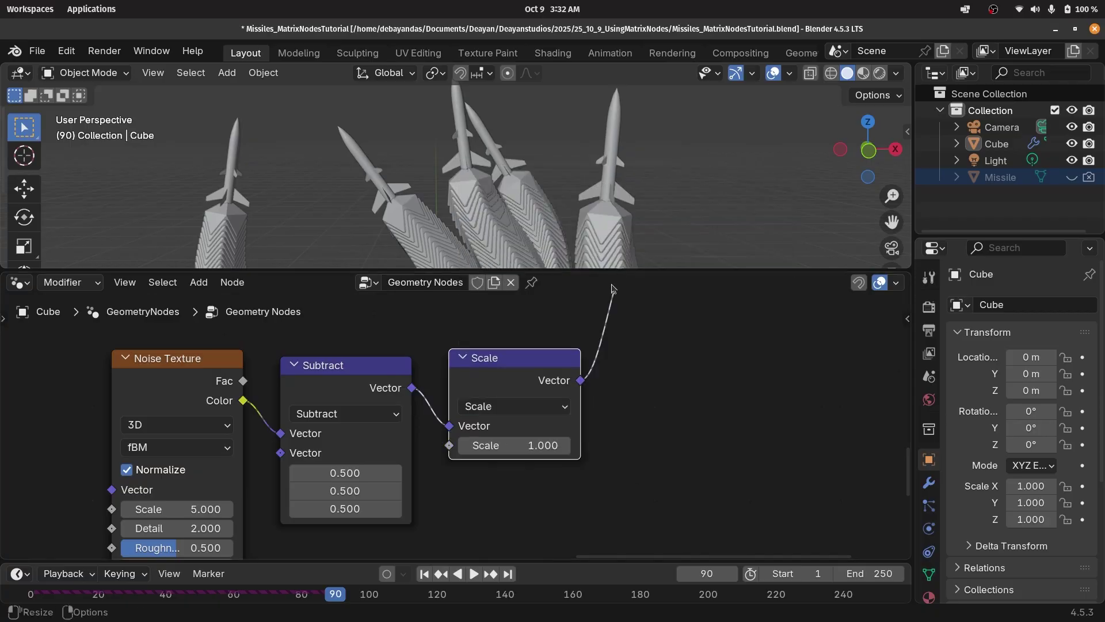
Set the Scale node's factor to 10.
{"action": "left_click_drag", "start_coordinate": [514, 445], "coordinate": [514, 445]}
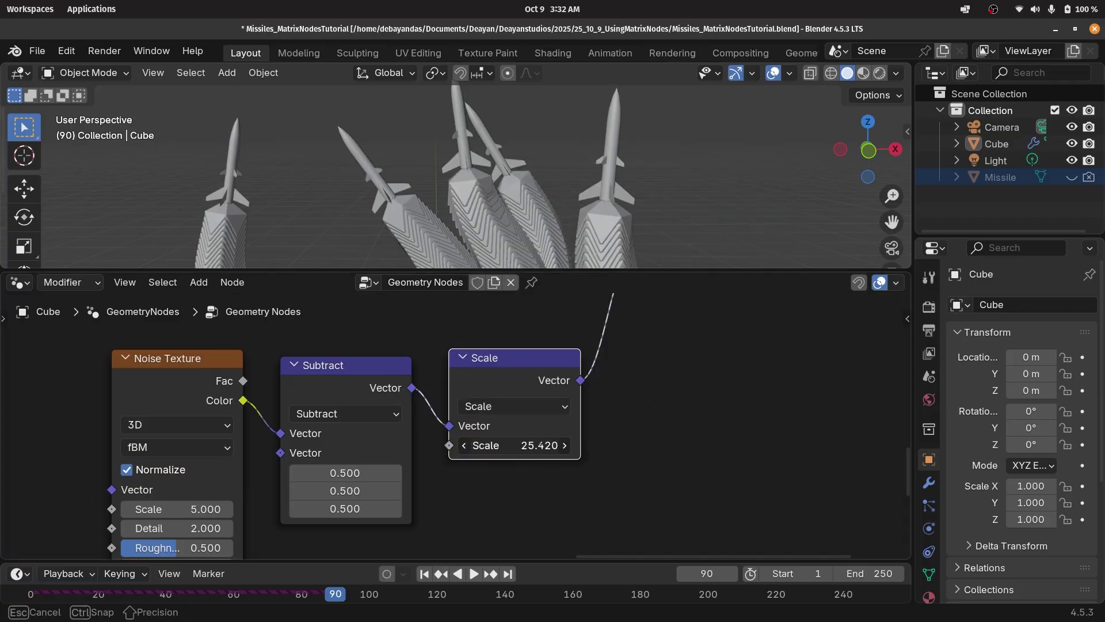
{"action": "left_click_drag", "start_coordinate": [514, 445], "coordinate": [513, 445]}
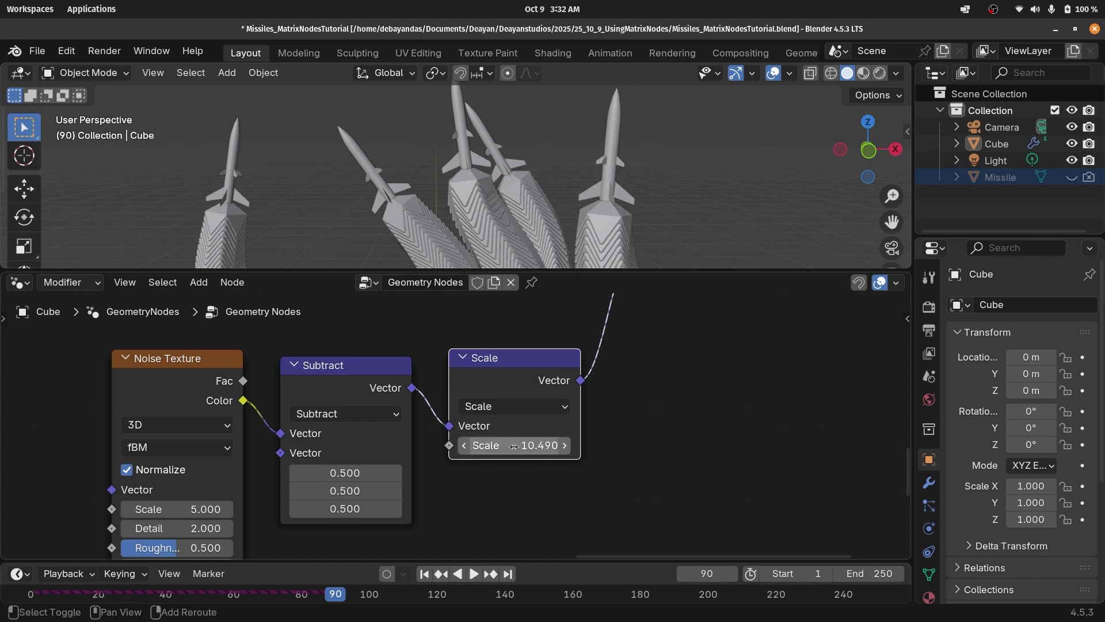
{"action": "left_click", "coordinate": [513, 446]}
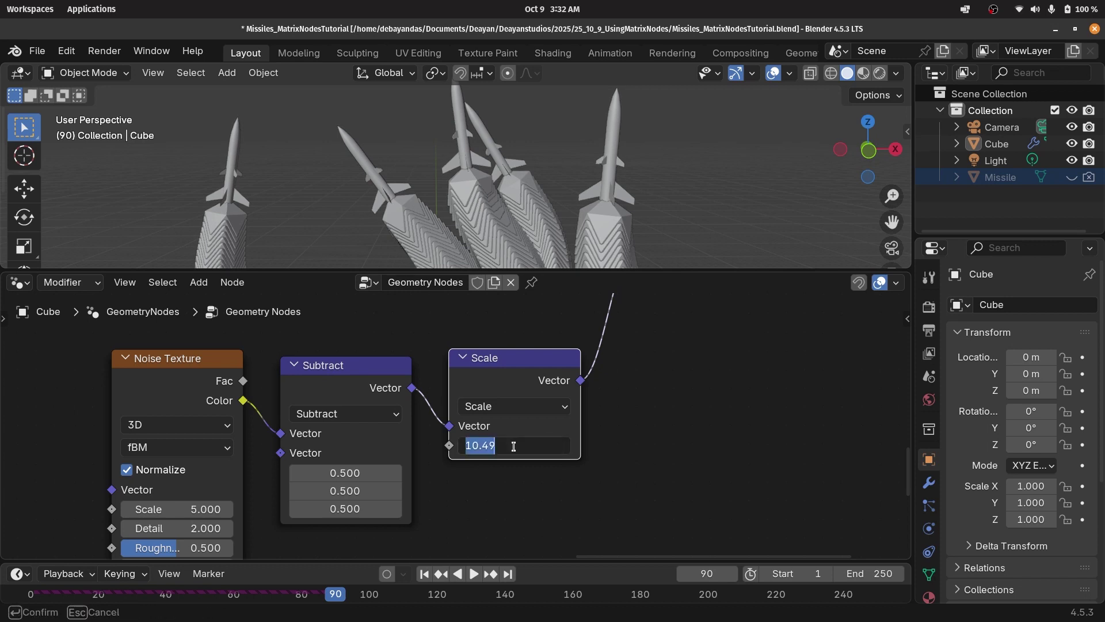
{"action": "type", "text": "10"}
{"action": "key", "text": "Return"}
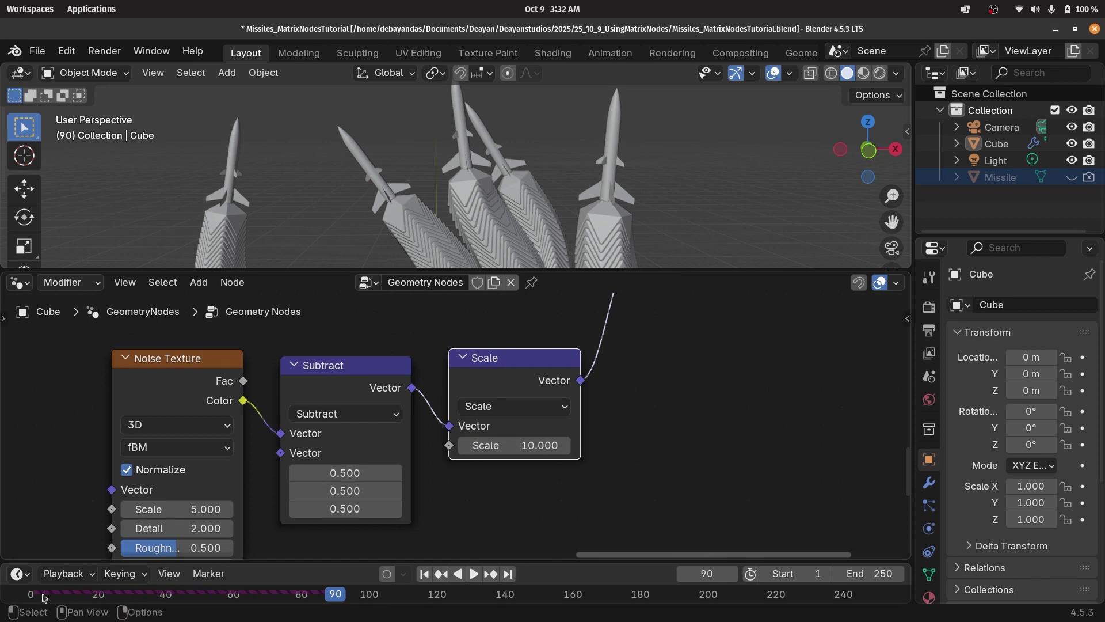
Return the timeline to frame 1 and set the Scale node's factor to 1.83.
{"action": "left_click_drag", "start_coordinate": [33, 595], "coordinate": [34, 597]}
{"action": "middle_click_drag", "start_coordinate": [368, 259], "coordinate": [446, 152], "text": "shift"}
{"action": "scroll", "coordinate": [515, 216], "scroll_direction": "up", "scroll_amount": 2}
{"action": "middle_click_drag", "start_coordinate": [521, 222], "coordinate": [487, 145], "text": "shift"}
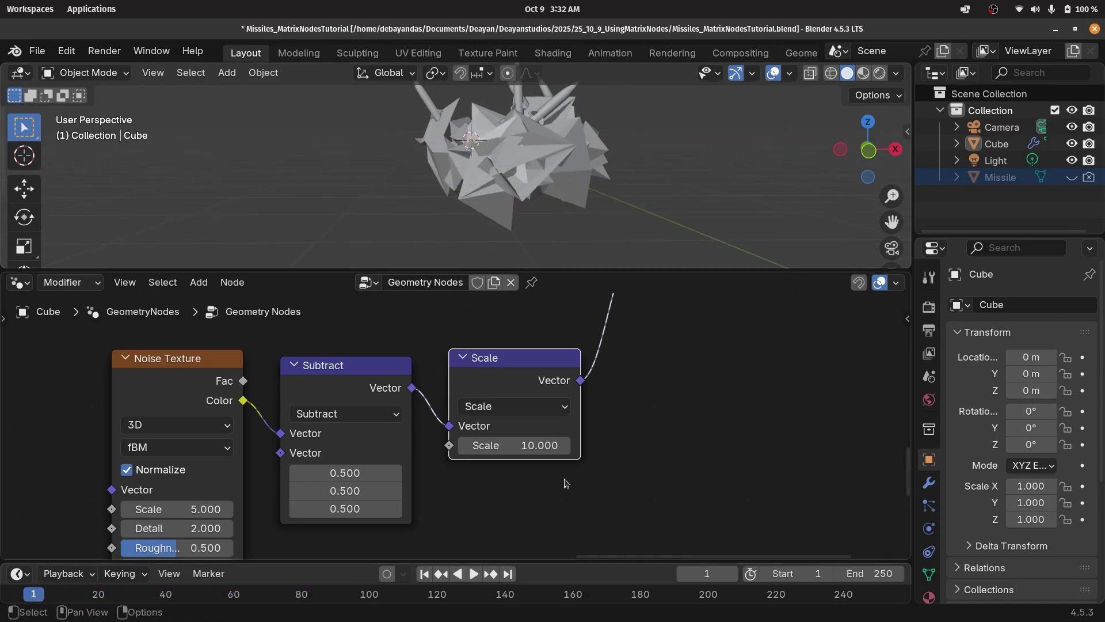
{"action": "left_click_drag", "start_coordinate": [544, 446], "coordinate": [542, 396]}
Play the simulation while viewing the noise-displaced spheres behind the missiles up close.
{"action": "scroll", "coordinate": [605, 190], "scroll_direction": "up", "scroll_amount": 2}
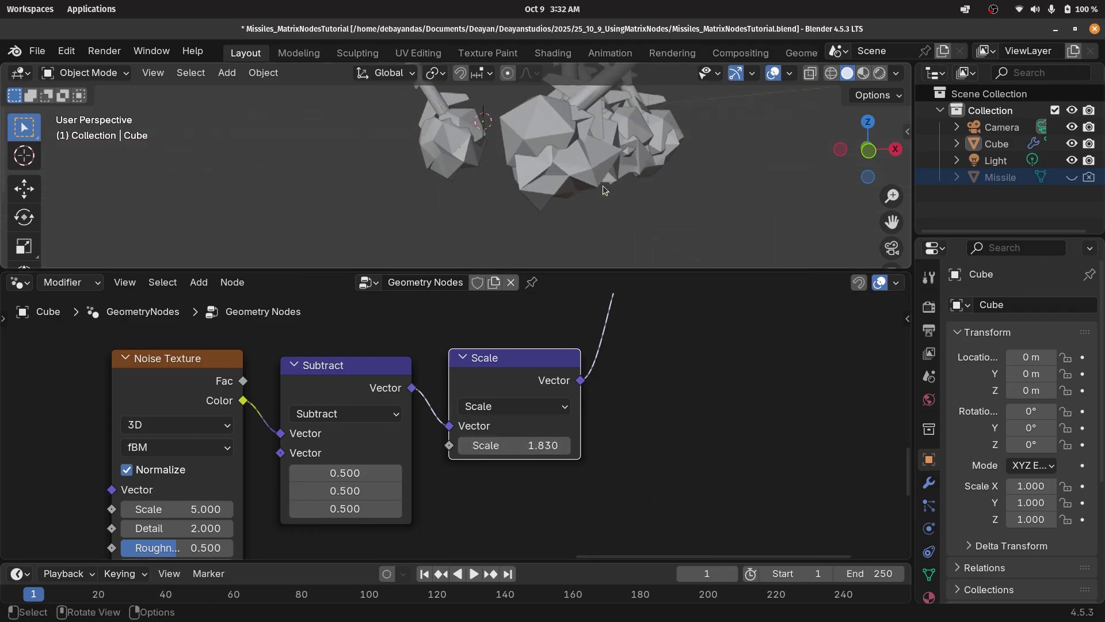
{"action": "middle_click_drag", "start_coordinate": [605, 190], "coordinate": [564, 223], "text": "shift"}
{"action": "key", "text": "space"}
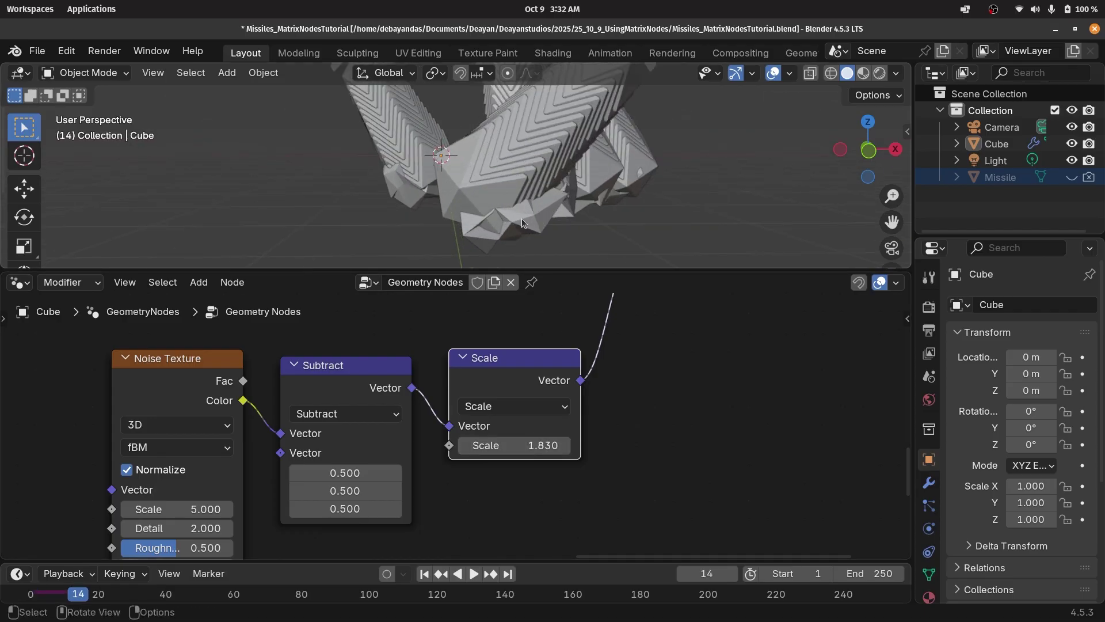
Connect the Multiply Matrices output to the Transform input of the Set Instance Transform node on the simulation's Instances branch.
{"action": "scroll", "coordinate": [459, 406], "scroll_direction": "down", "scroll_amount": 4}
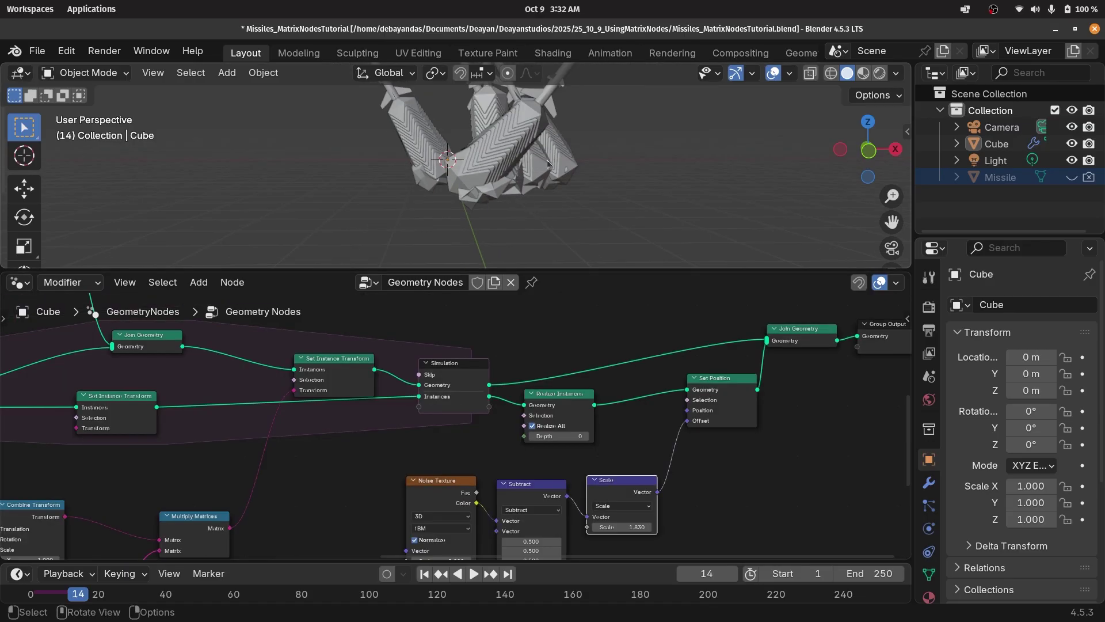
{"action": "middle_click_drag", "start_coordinate": [254, 428], "coordinate": [560, 430]}
{"action": "scroll", "coordinate": [560, 431], "scroll_direction": "up", "scroll_amount": 2}
{"action": "middle_click_drag", "start_coordinate": [538, 522], "coordinate": [559, 439]}
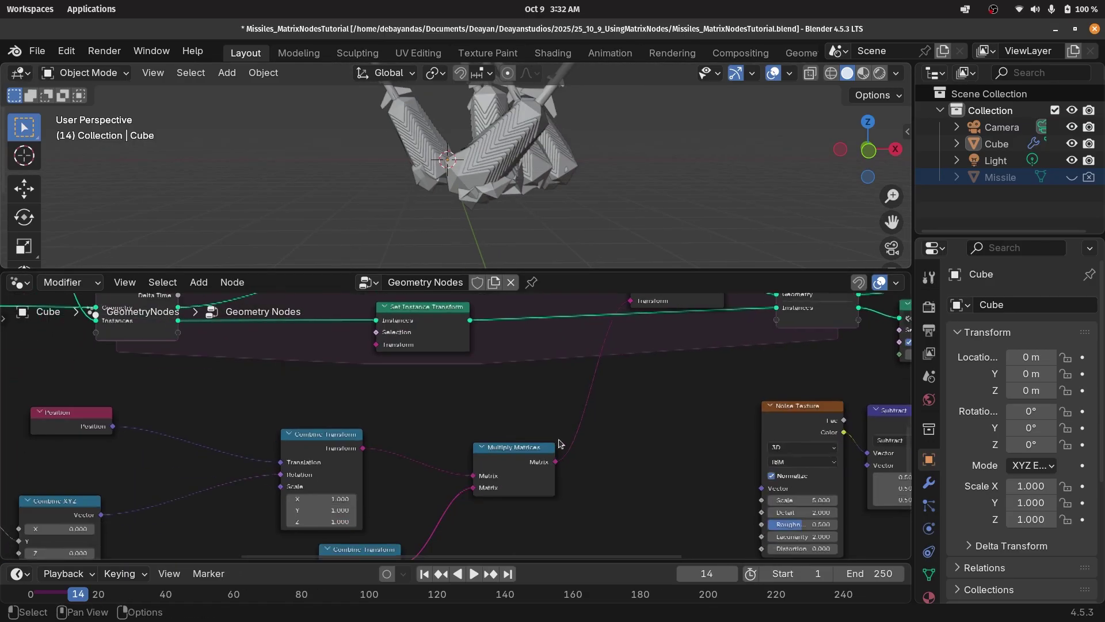
{"action": "left_click_drag", "start_coordinate": [554, 462], "coordinate": [376, 344]}
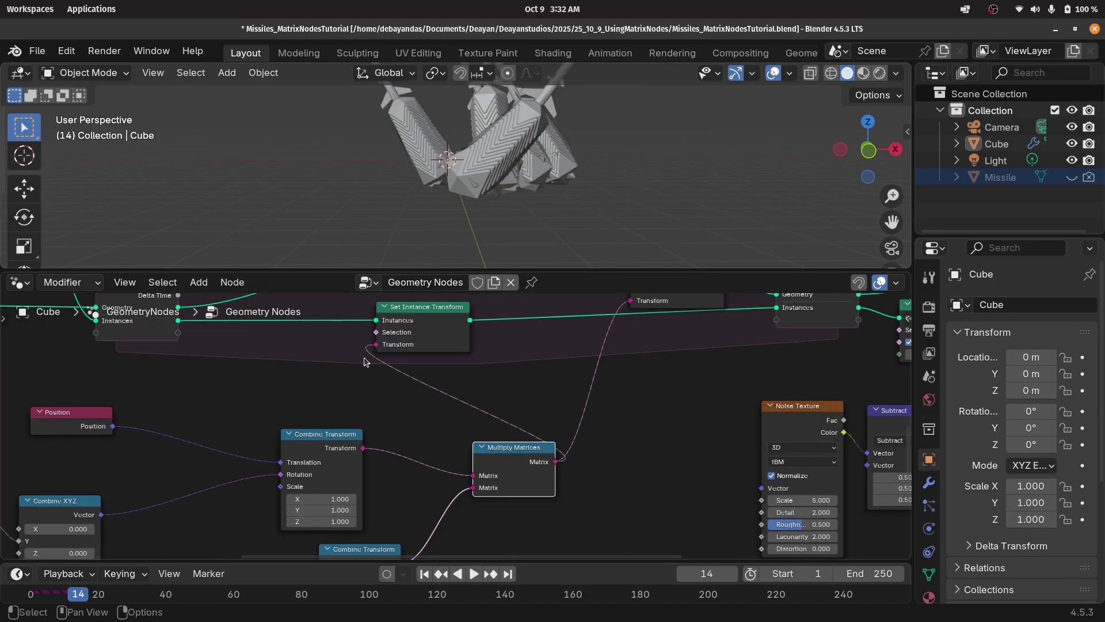
Replay the simulation from the start and examine how the noise-displaced spheres follow the missiles and their trails.
{"action": "left_click_drag", "start_coordinate": [65, 594], "coordinate": [95, 594]}
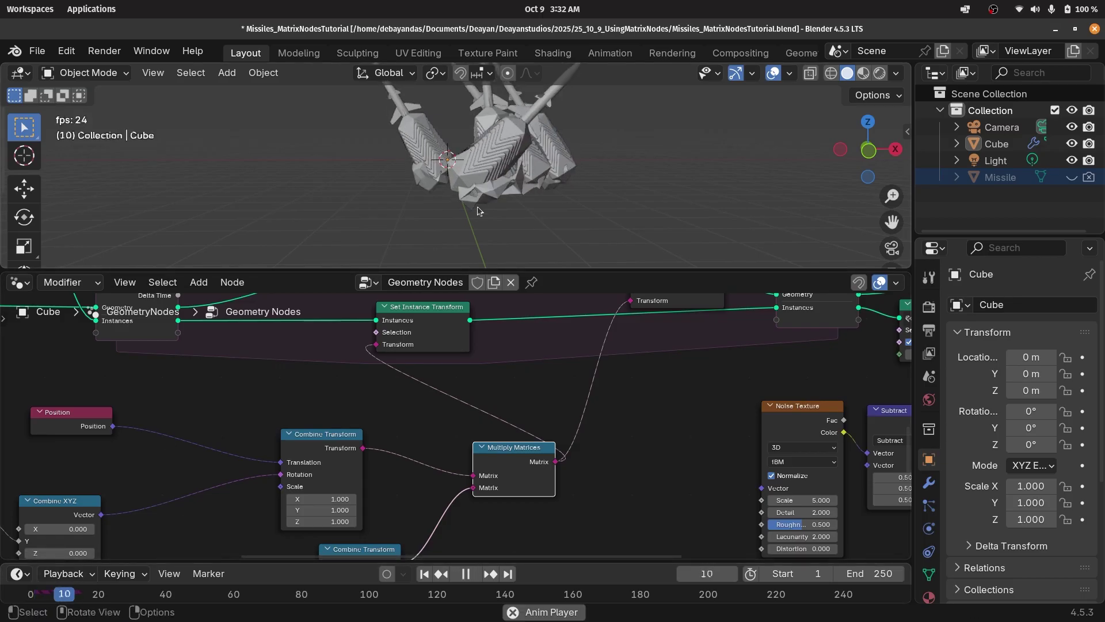
{"action": "key", "text": "space"}
{"action": "key", "text": "space"}
{"action": "middle_click_drag", "start_coordinate": [496, 195], "coordinate": [479, 267], "text": "shift"}
{"action": "key", "text": "space"}
{"action": "key", "text": "space"}
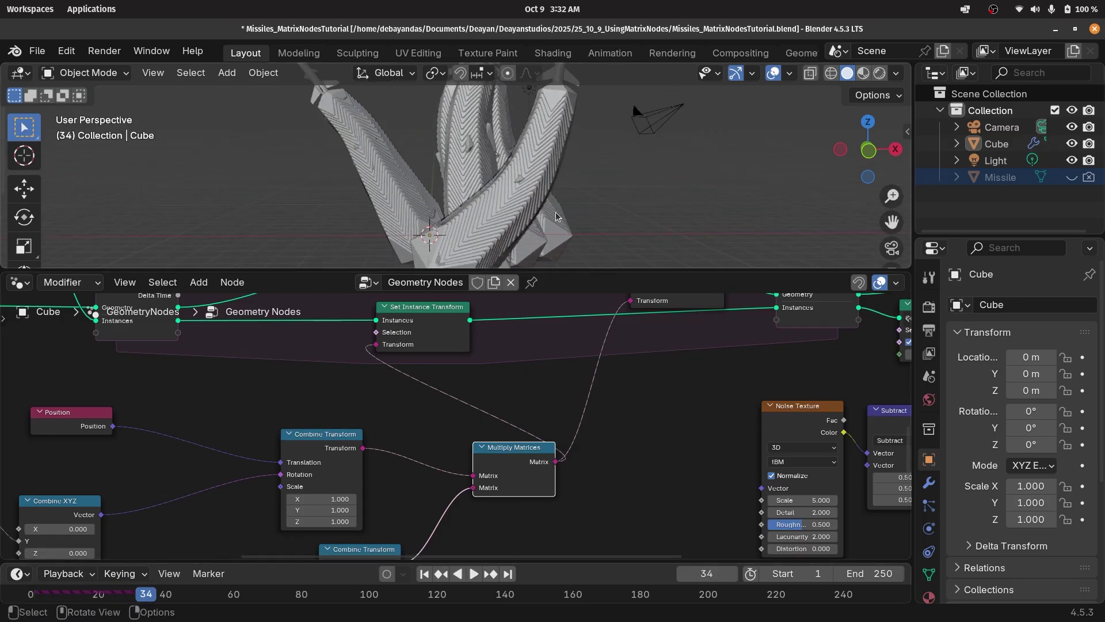
{"action": "left_click_drag", "start_coordinate": [145, 593], "coordinate": [27, 594]}
{"action": "key", "text": "space"}
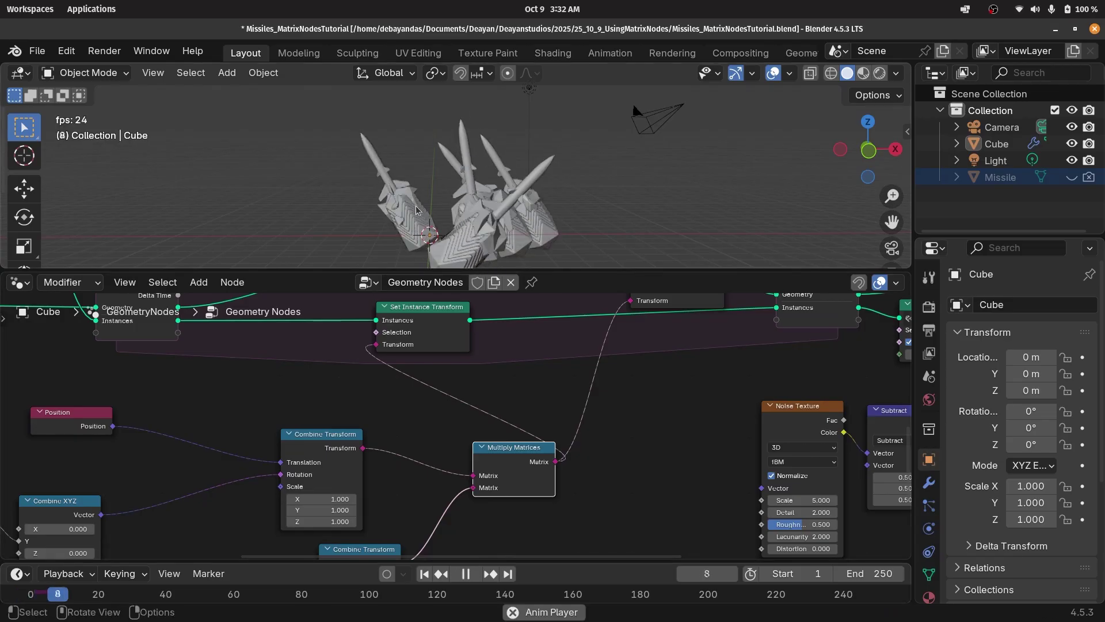
{"action": "key", "text": "space"}
{"action": "middle_click_drag", "start_coordinate": [424, 203], "coordinate": [406, 266], "text": "shift"}
{"action": "key", "text": "space"}
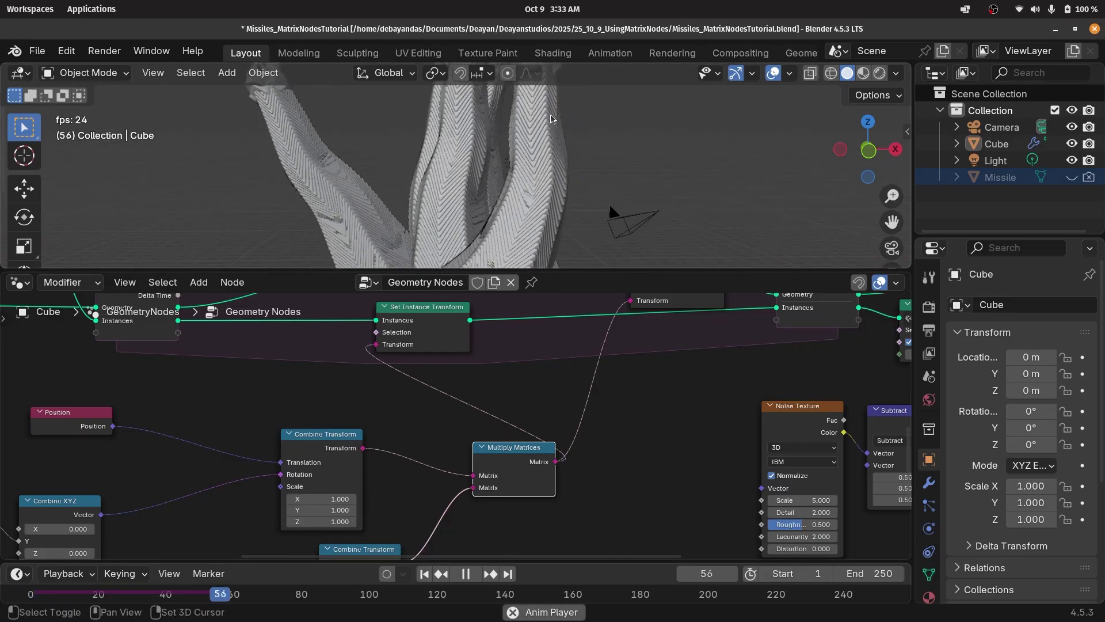
{"action": "middle_click_drag", "start_coordinate": [510, 74], "coordinate": [506, 222], "text": "shift"}
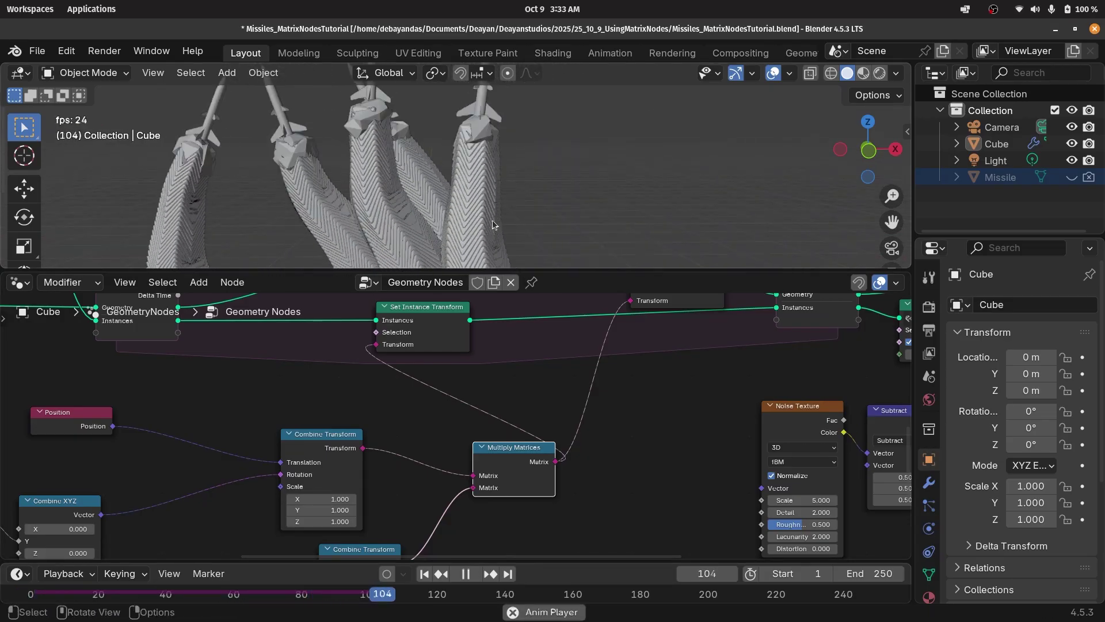
{"action": "key", "text": "space"}
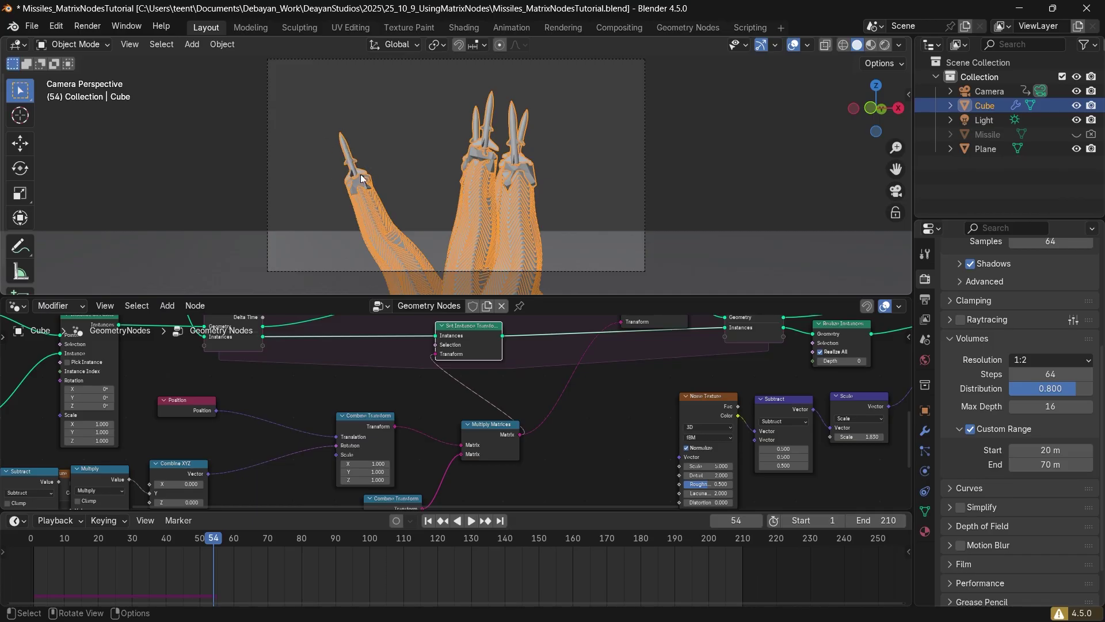
Move the Instances branch's Set Instance Transform node aside and insert a duplicate of Multiply Matrices into its Transform link.
{"action": "left_click", "coordinate": [493, 425]}
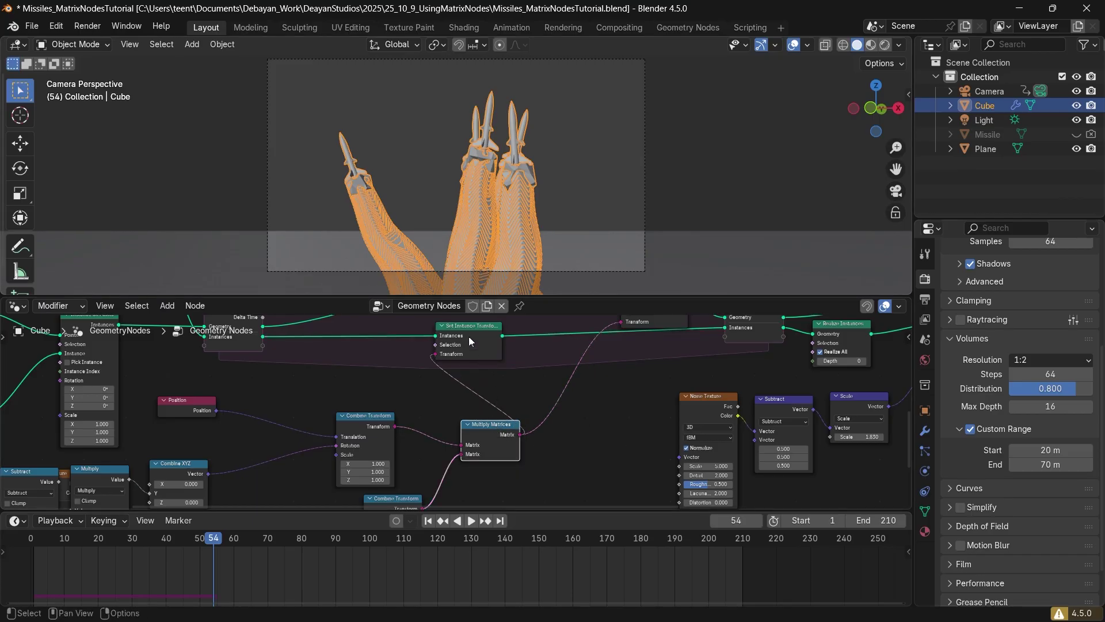
{"action": "left_click_drag", "start_coordinate": [470, 341], "coordinate": [649, 358]}
{"action": "left_click", "coordinate": [486, 431]}
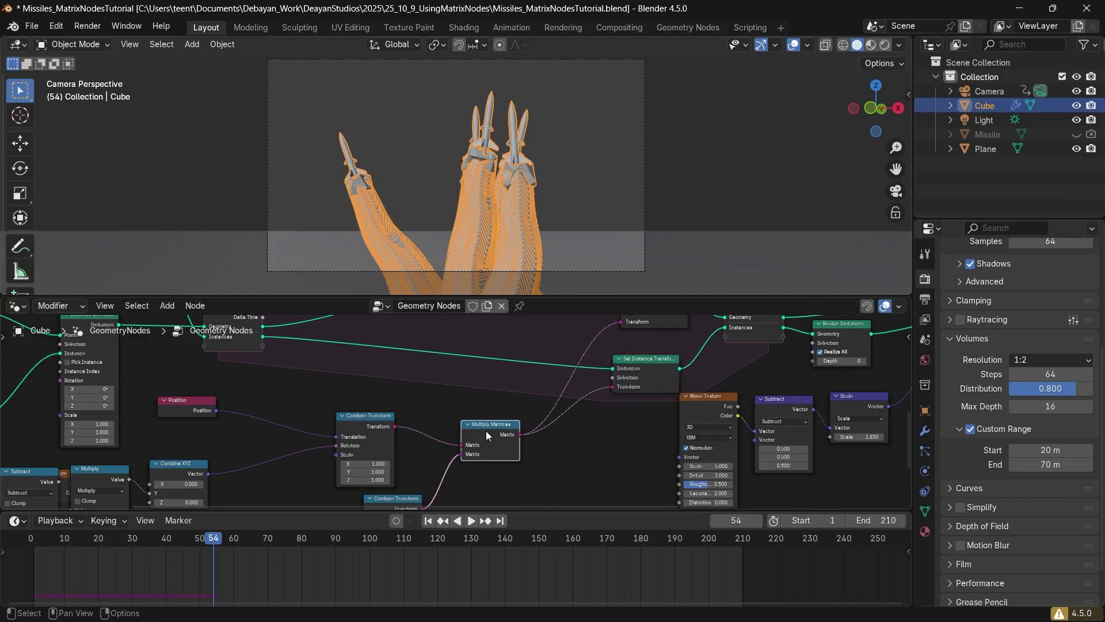
{"action": "key", "text": "shift+d"}
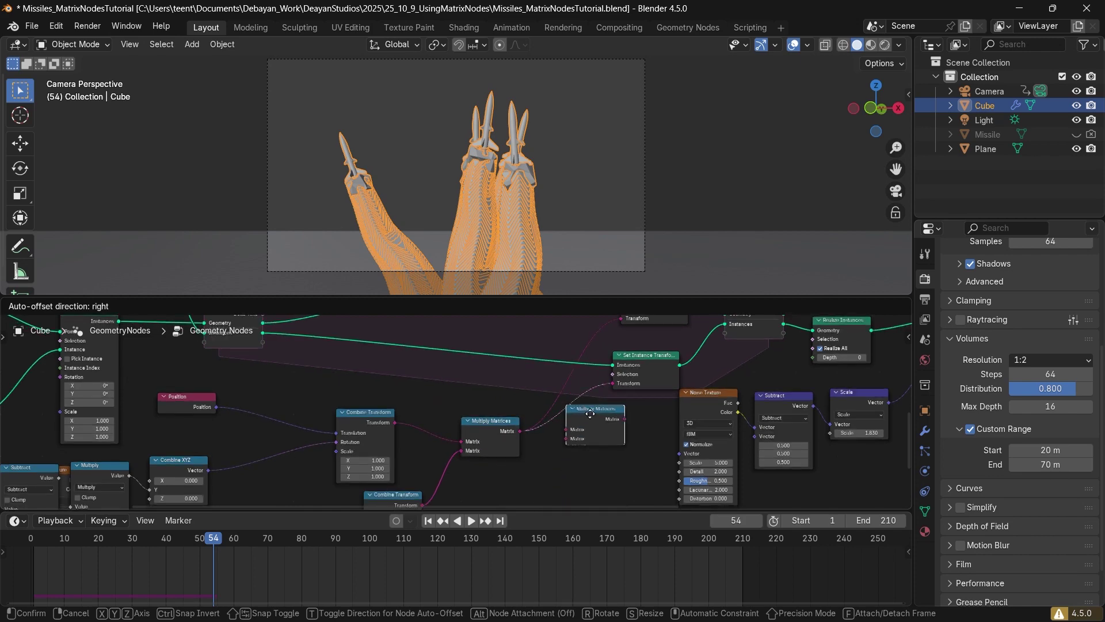
{"action": "left_click", "coordinate": [561, 412]}
{"action": "left_click_drag", "start_coordinate": [561, 425], "coordinate": [578, 457]}
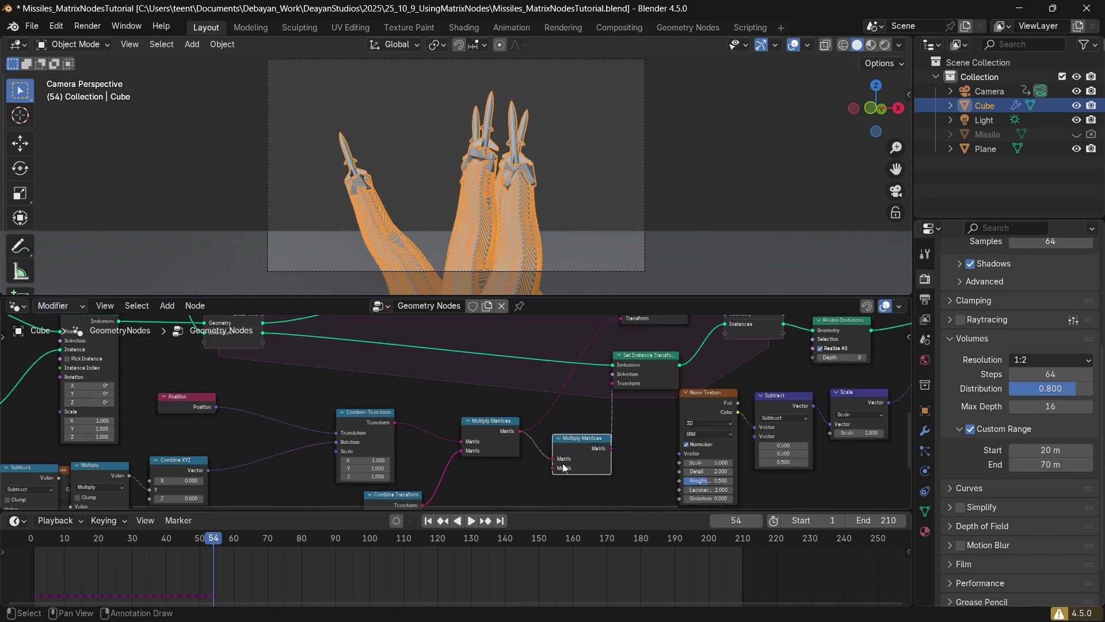
Duplicate the lower Combine Transform node that feeds the original Multiply Matrices node and place the copy beside it.
{"action": "middle_click_drag", "start_coordinate": [537, 476], "coordinate": [602, 387]}
{"action": "left_click", "coordinate": [473, 415]}
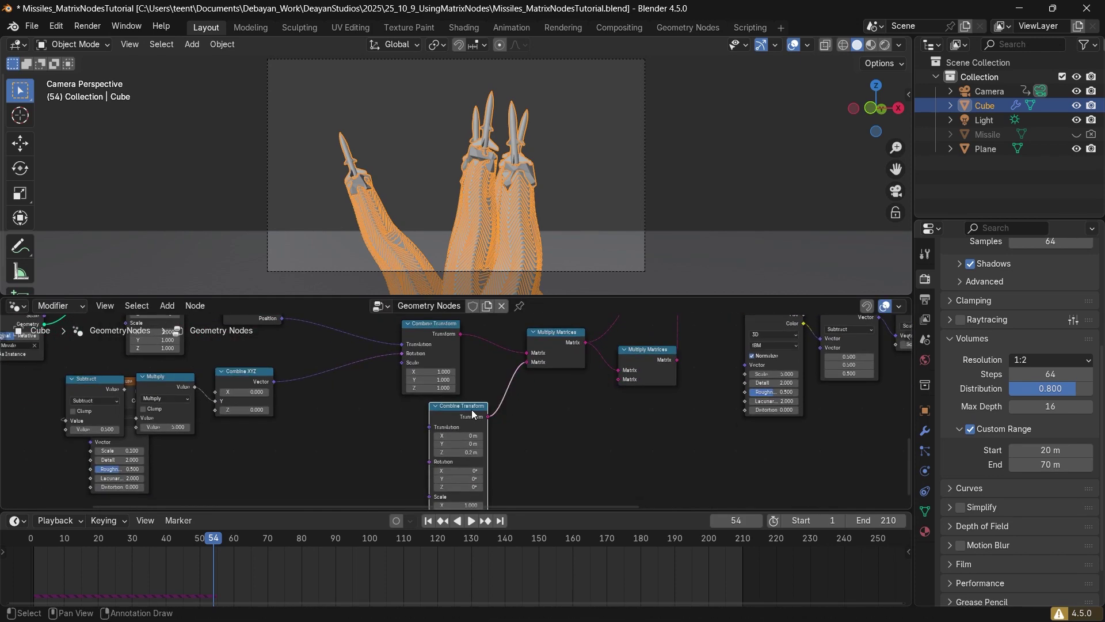
{"action": "key", "text": "shift+d"}
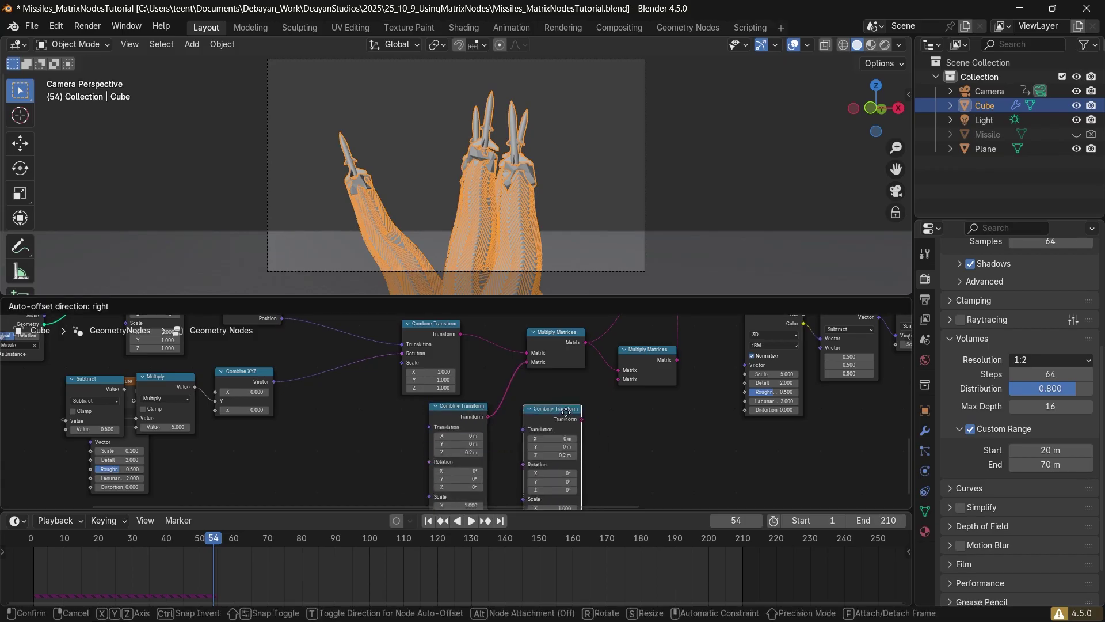
{"action": "left_click", "coordinate": [566, 418]}
{"action": "scroll", "coordinate": [553, 452], "scroll_direction": "up", "scroll_amount": 2}
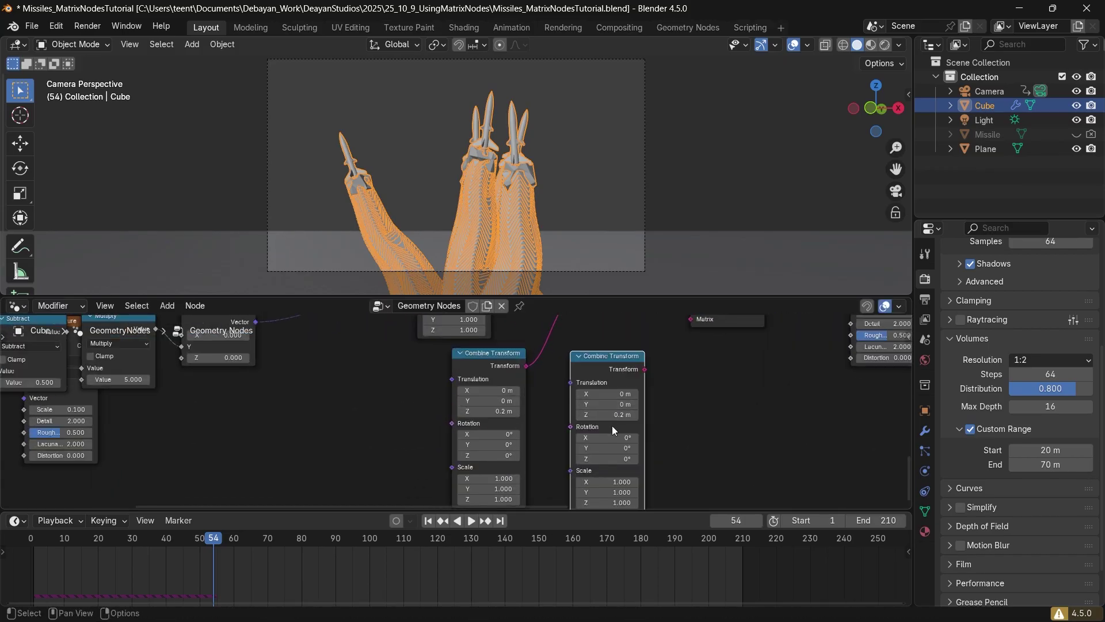
Set the copied Combine Transform's Z translation to 0 m and connect its Transform output to the duplicated Multiply Matrices node.
{"action": "left_click_drag", "start_coordinate": [613, 414], "coordinate": [613, 413]}
{"action": "type", "text": "0"}
{"action": "key", "text": "Return"}
{"action": "scroll", "coordinate": [738, 362], "scroll_direction": "up", "scroll_amount": 1}
{"action": "middle_click_drag", "start_coordinate": [738, 361], "coordinate": [691, 330]}
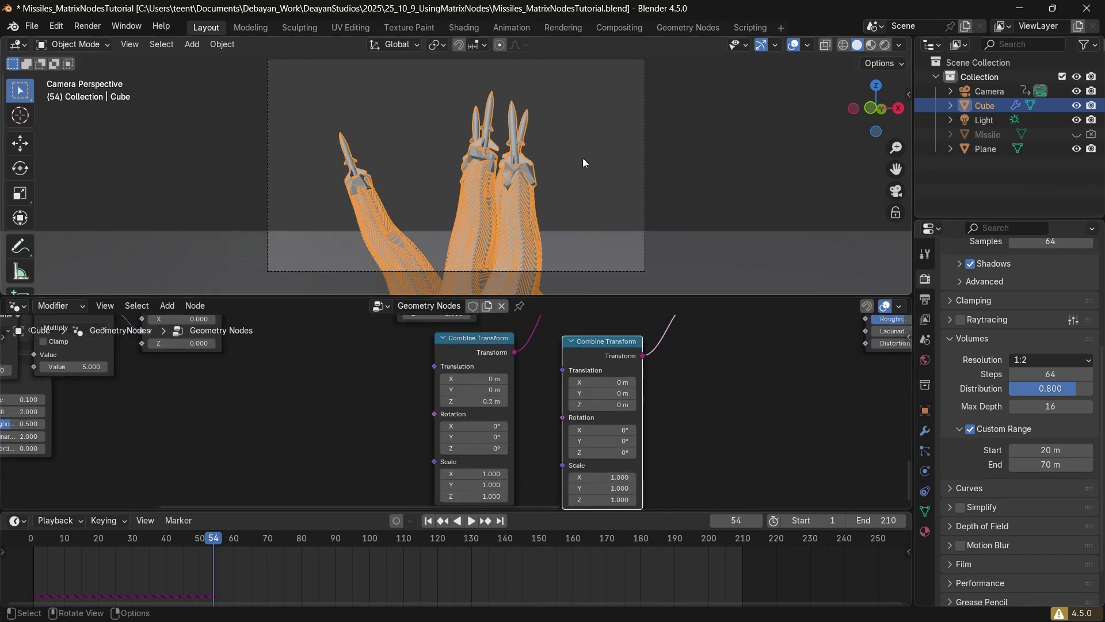
Set the copied Combine Transform's Z scale to 2.
{"action": "middle_click_drag", "start_coordinate": [655, 432], "coordinate": [672, 358]}
{"action": "scroll", "coordinate": [671, 367], "scroll_direction": "up", "scroll_amount": 3}
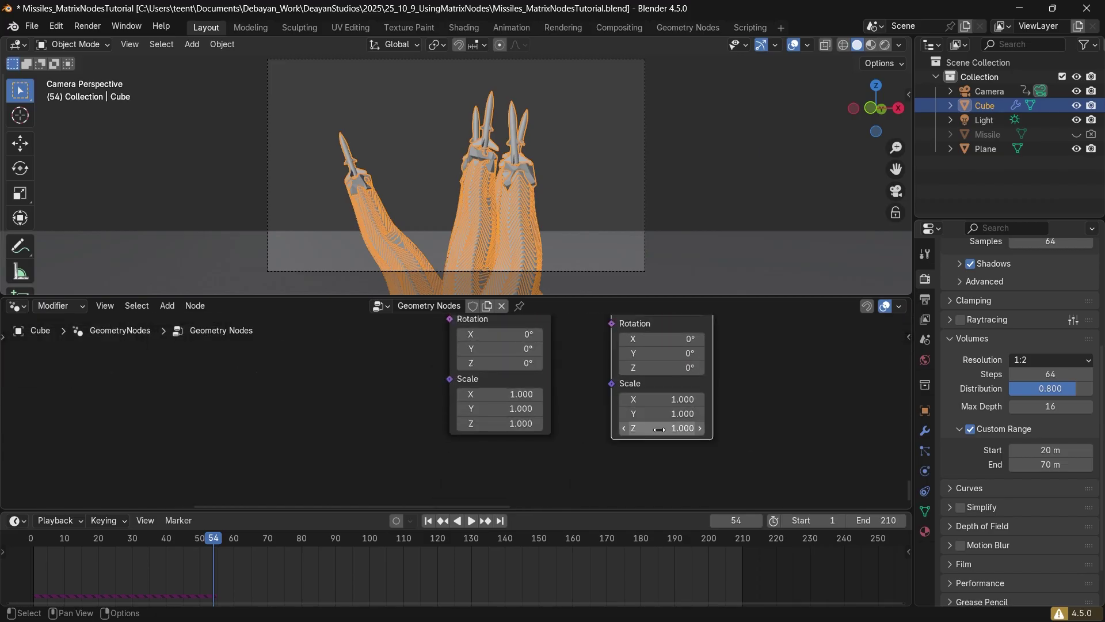
{"action": "left_click", "coordinate": [661, 429]}
{"action": "type", "text": "2"}
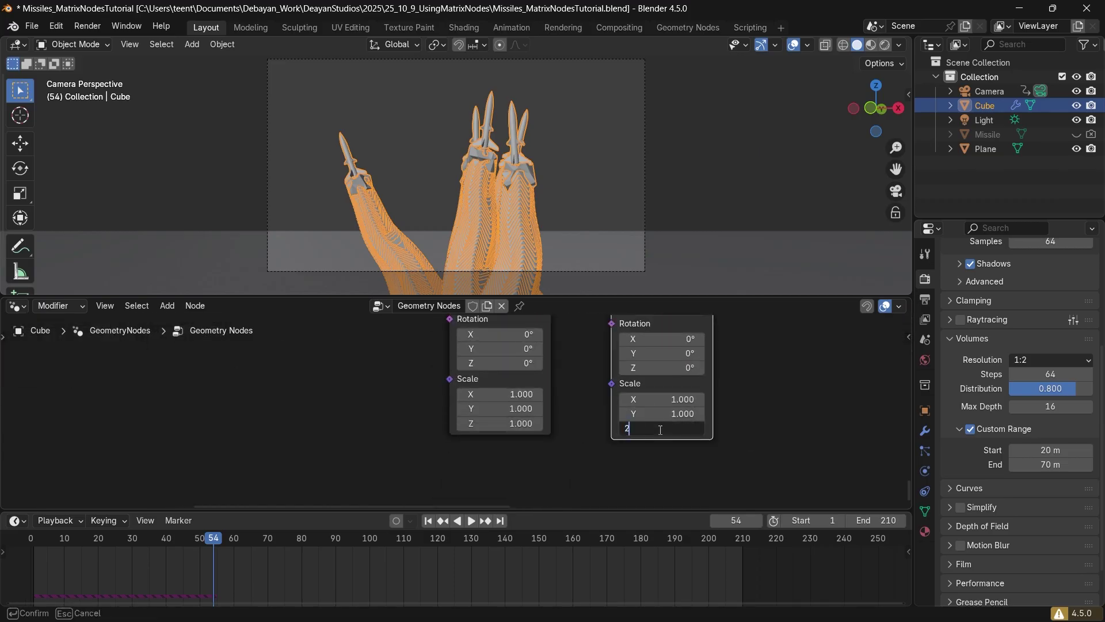
{"action": "key", "text": "Return"}
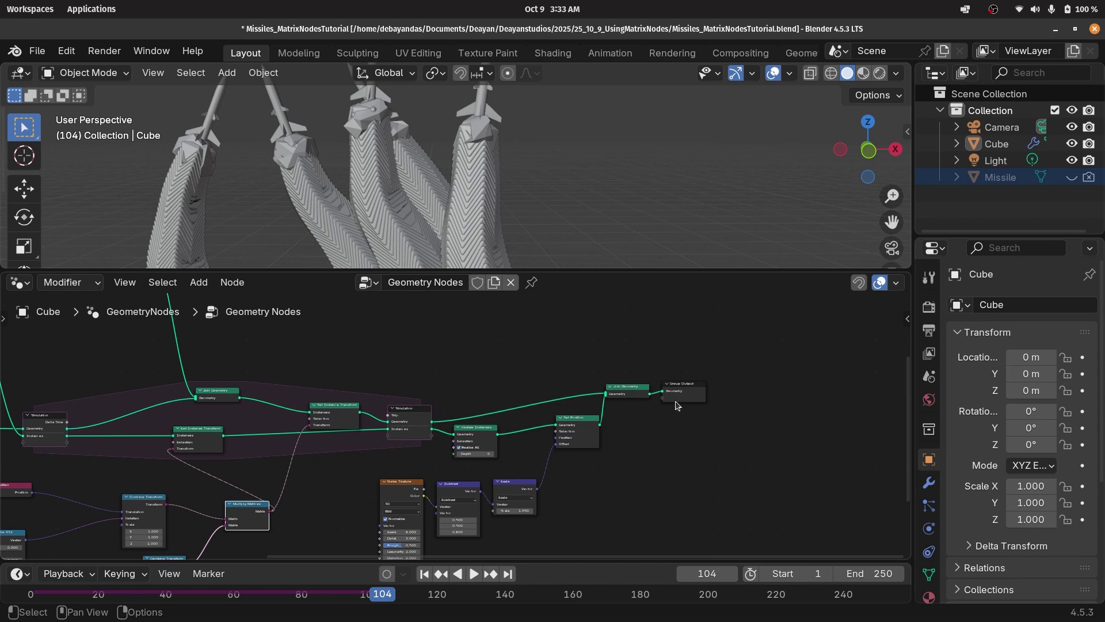
Move the final Join Geometry and Group Output nodes further along, and insert a Set Material node after the Scale Elements simulation zone.
{"action": "left_click_drag", "start_coordinate": [585, 336], "coordinate": [746, 379]}
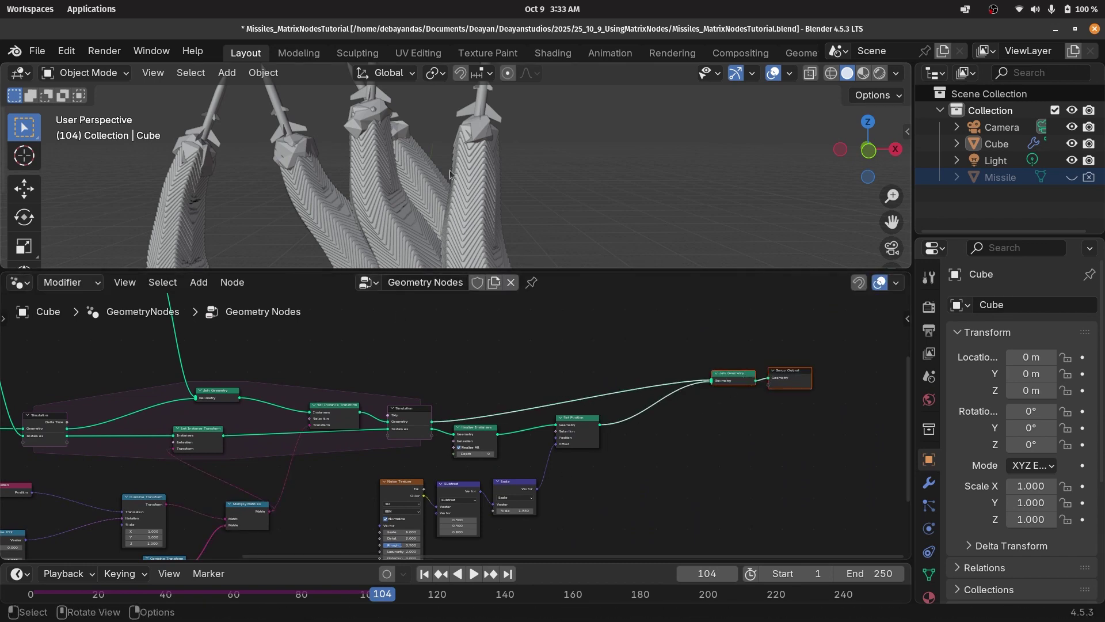
{"action": "middle_click_drag", "start_coordinate": [277, 419], "coordinate": [651, 521]}
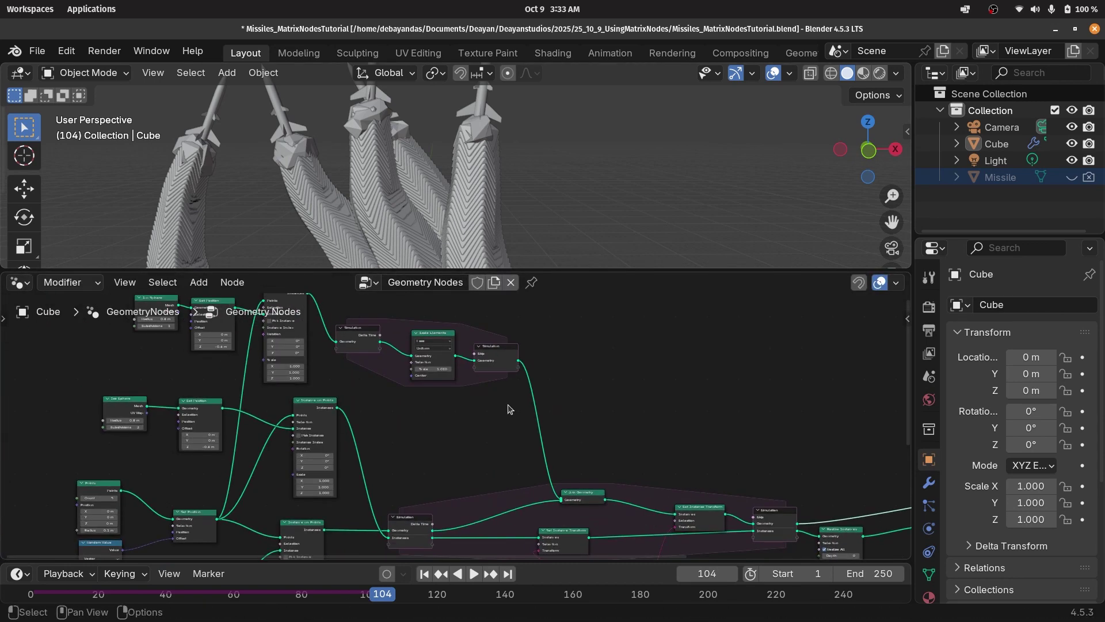
{"action": "scroll", "coordinate": [509, 409], "scroll_direction": "up", "scroll_amount": 2}
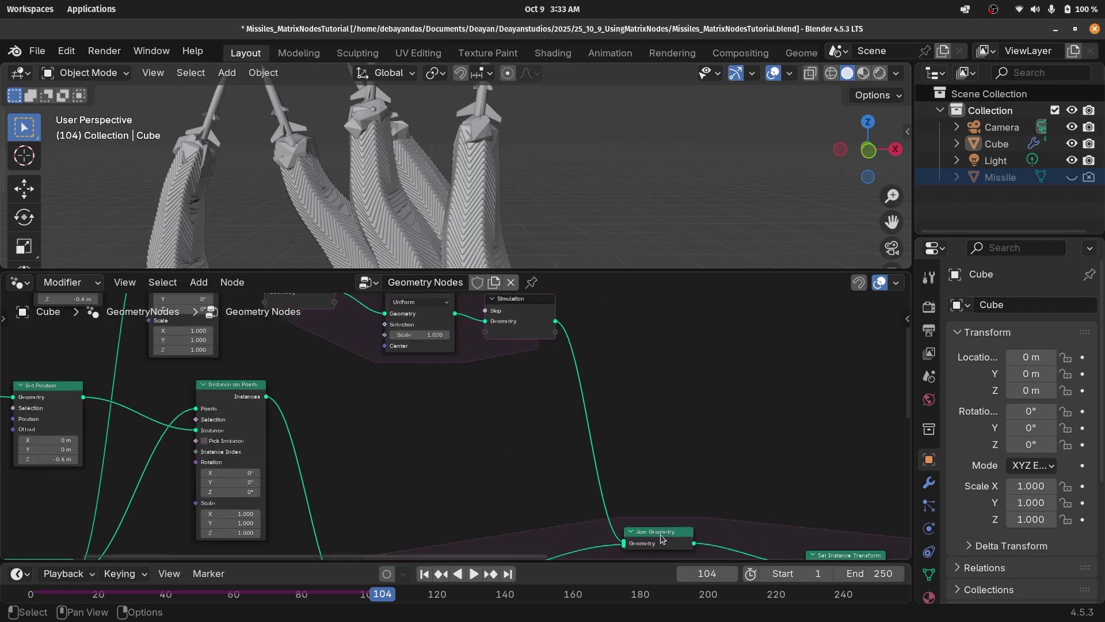
{"action": "middle_click_drag", "start_coordinate": [498, 411], "coordinate": [535, 482]}
{"action": "middle_click_drag", "start_coordinate": [369, 406], "coordinate": [420, 442]}
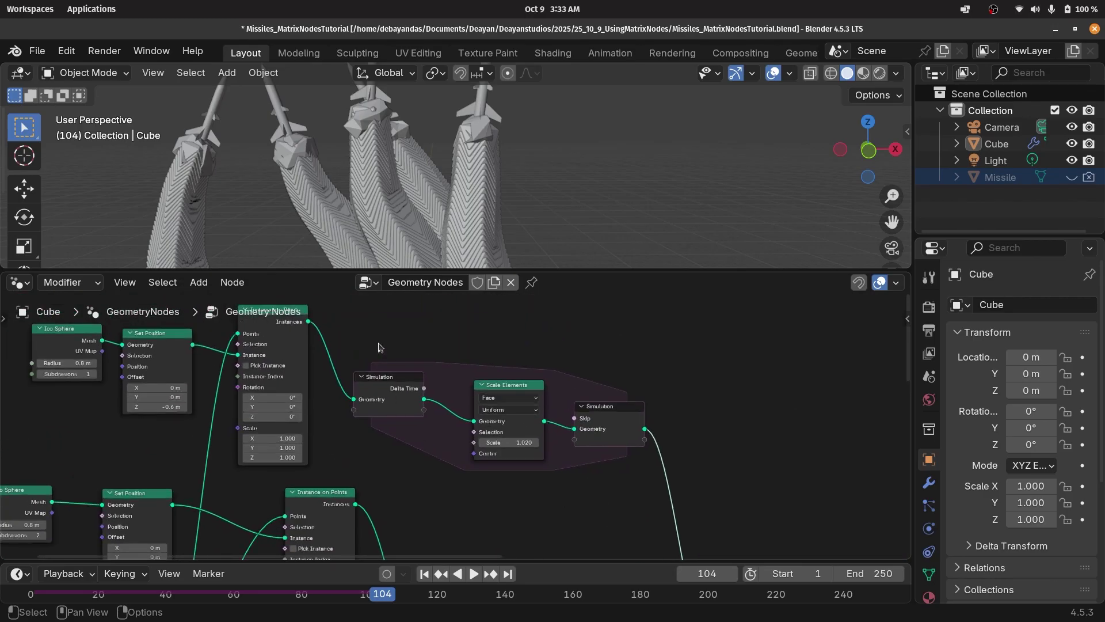
{"action": "middle_click_drag", "start_coordinate": [572, 486], "coordinate": [466, 444]}
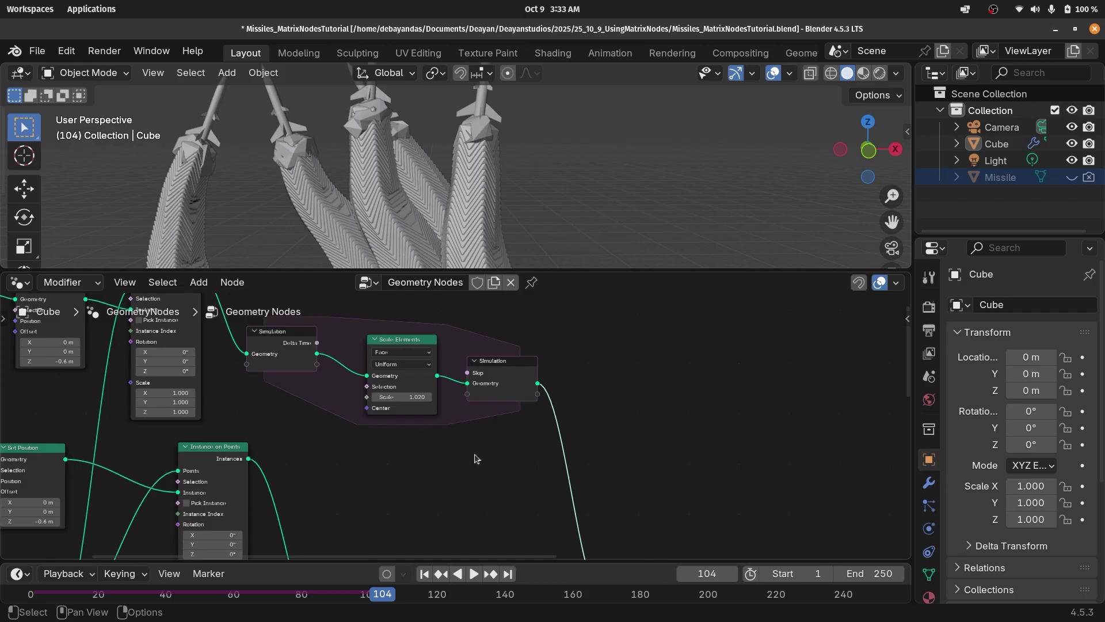
{"action": "scroll", "coordinate": [466, 471], "scroll_direction": "down", "scroll_amount": 2}
{"action": "key", "text": "shift+a"}
{"action": "type", "text": "se"}
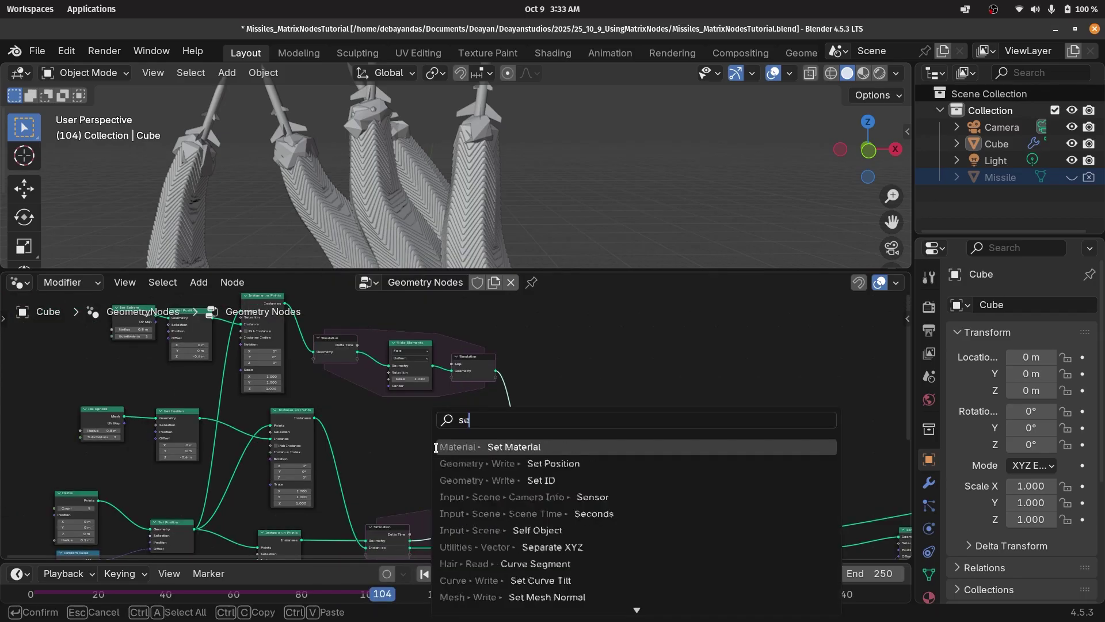
{"action": "type", "text": "t mater"}
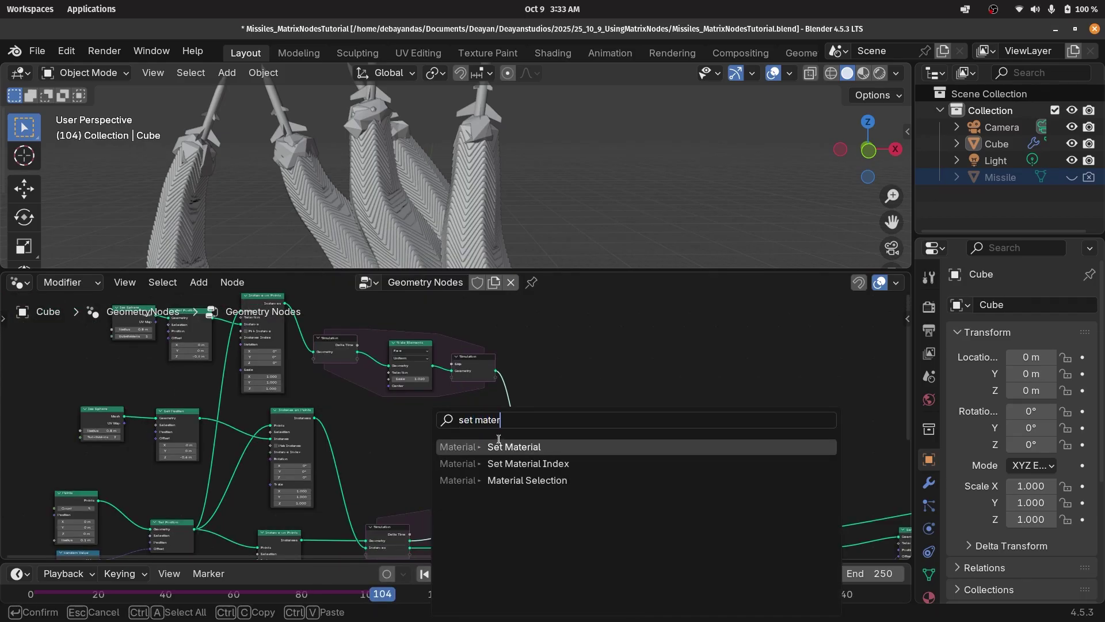
{"action": "key", "text": "Return"}
{"action": "left_click", "coordinate": [527, 423]}
{"action": "scroll", "coordinate": [527, 423], "scroll_direction": "up", "scroll_amount": 3}
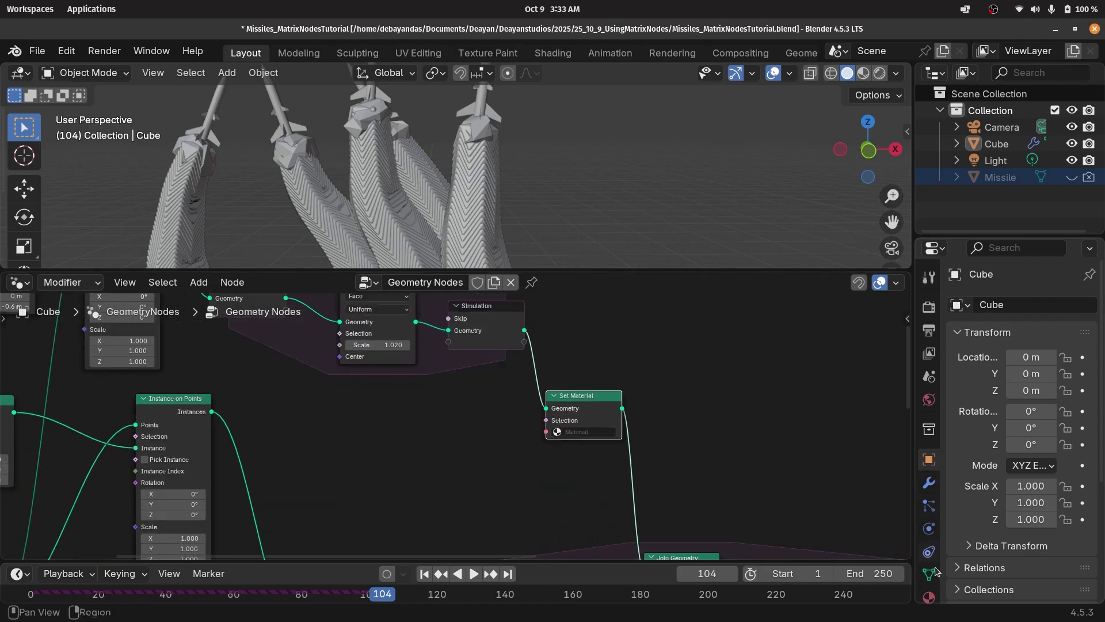
Rename the cube's material to Exhaust and assign the existing Exhaust material in the Set Material node.
{"action": "left_click", "coordinate": [929, 597]}
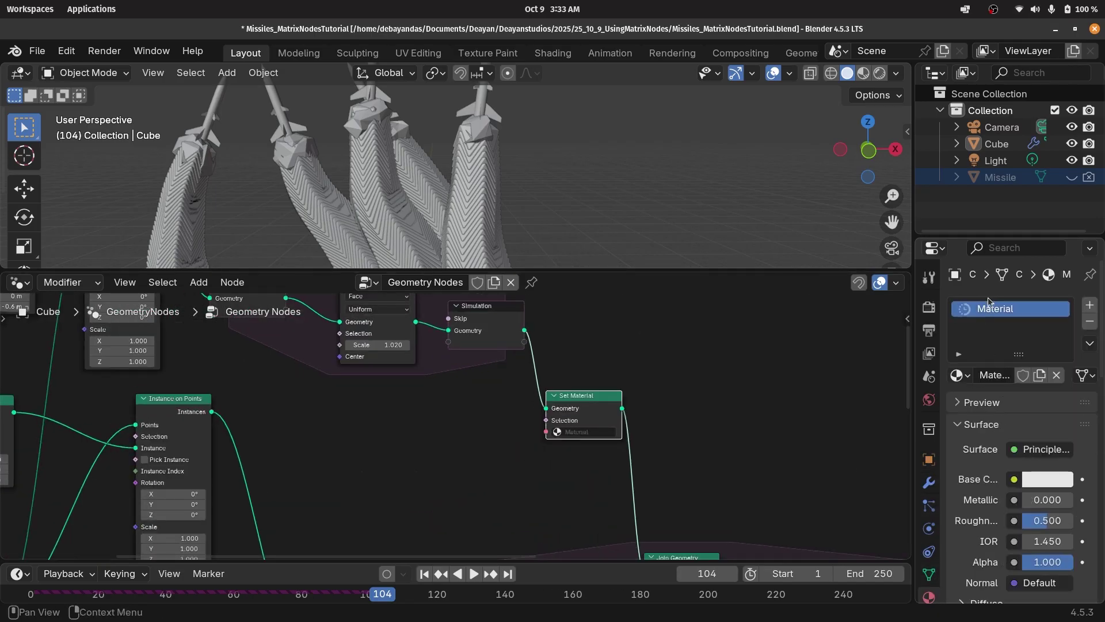
{"action": "left_click", "coordinate": [994, 375]}
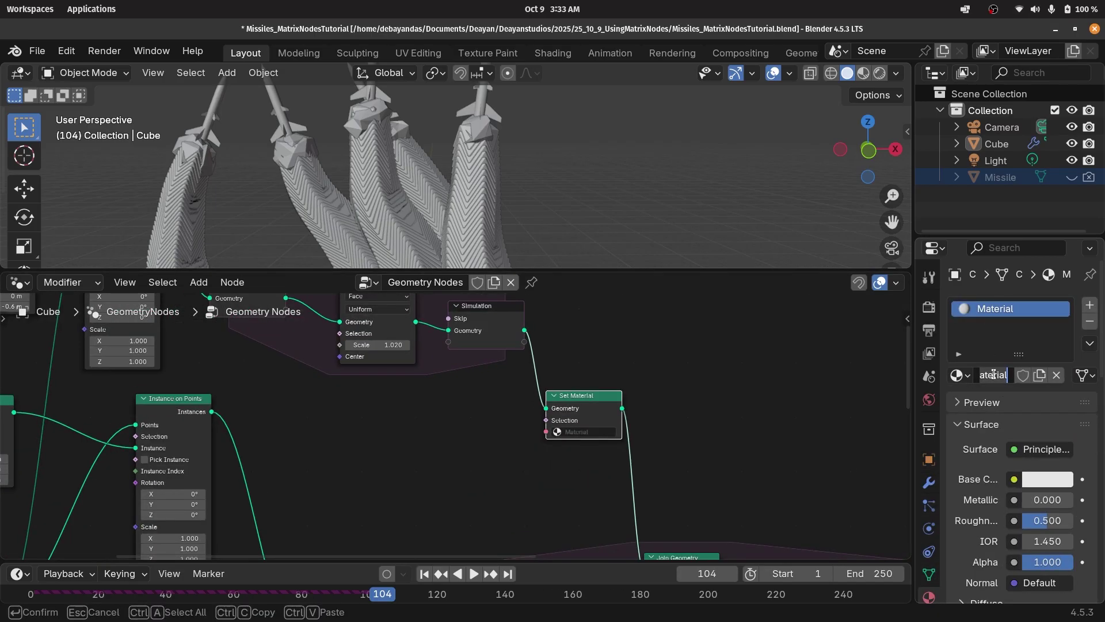
{"action": "type", "text": "Exhaust"}
{"action": "key", "text": "Return"}
{"action": "left_click", "coordinate": [595, 433]}
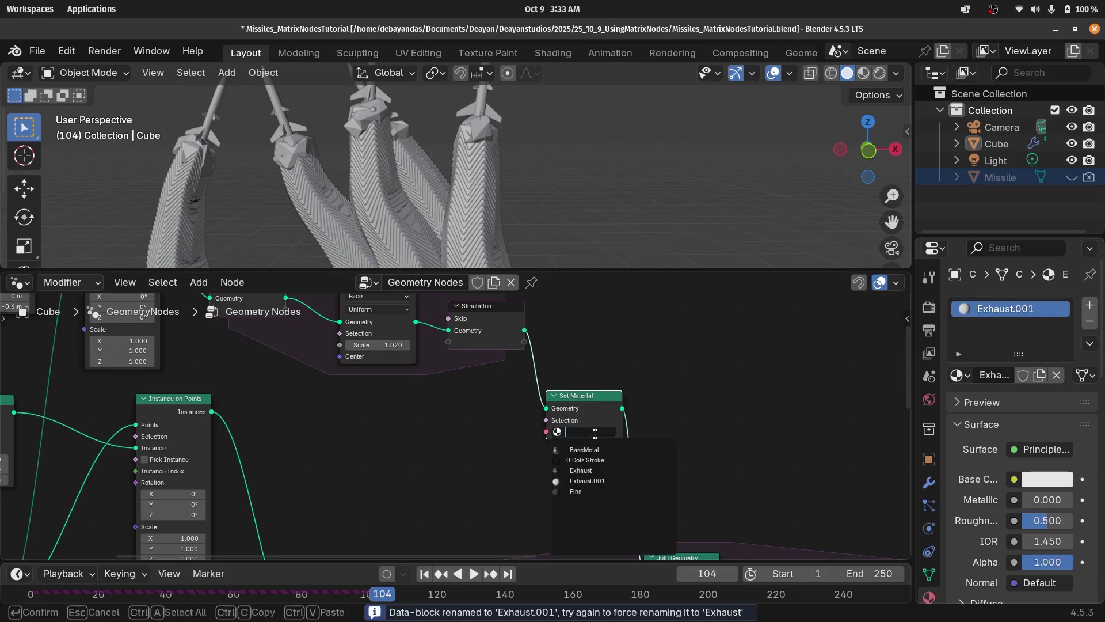
{"action": "left_click", "coordinate": [597, 470]}
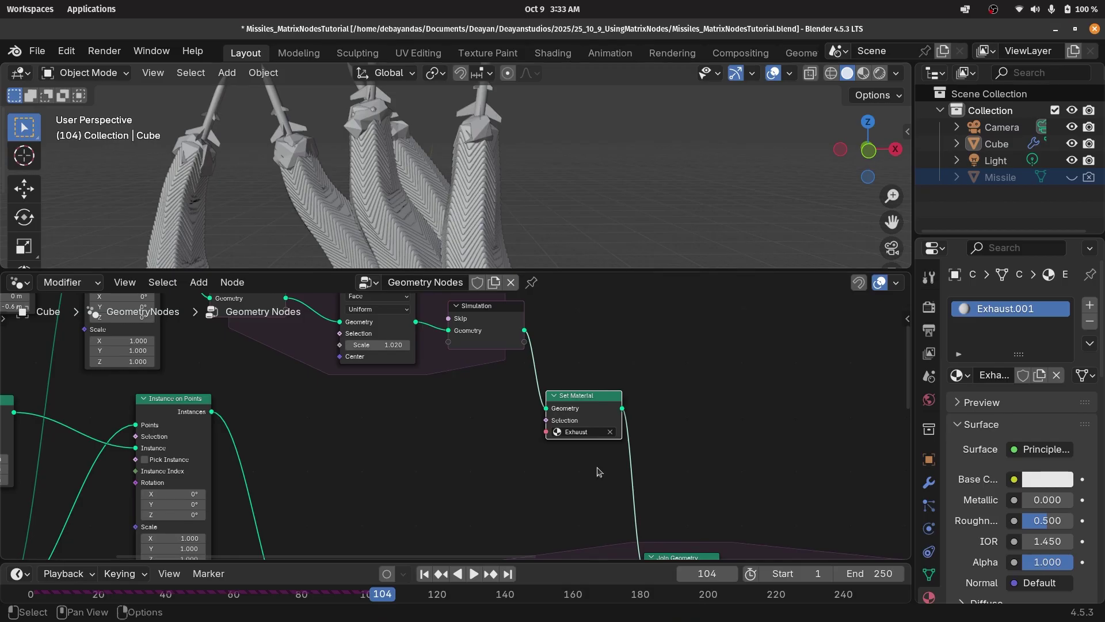
Add a second material slot to the cube and create a new material in it.
{"action": "scroll", "coordinate": [587, 402], "scroll_direction": "down", "scroll_amount": 5}
{"action": "middle_click_drag", "start_coordinate": [674, 460], "coordinate": [491, 369]}
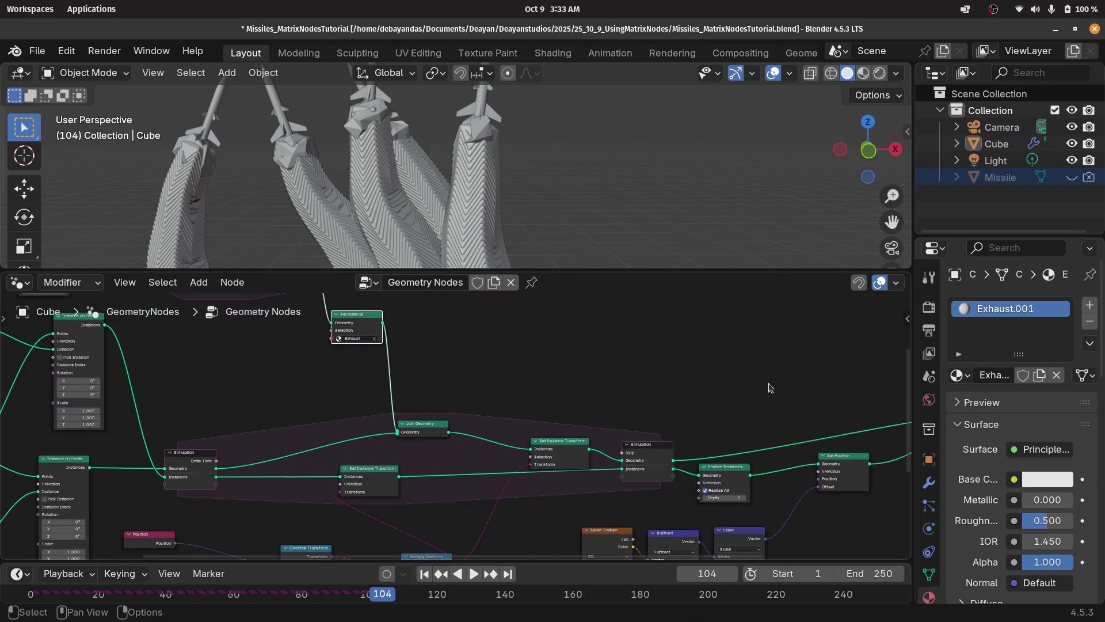
{"action": "left_click", "coordinate": [1089, 305]}
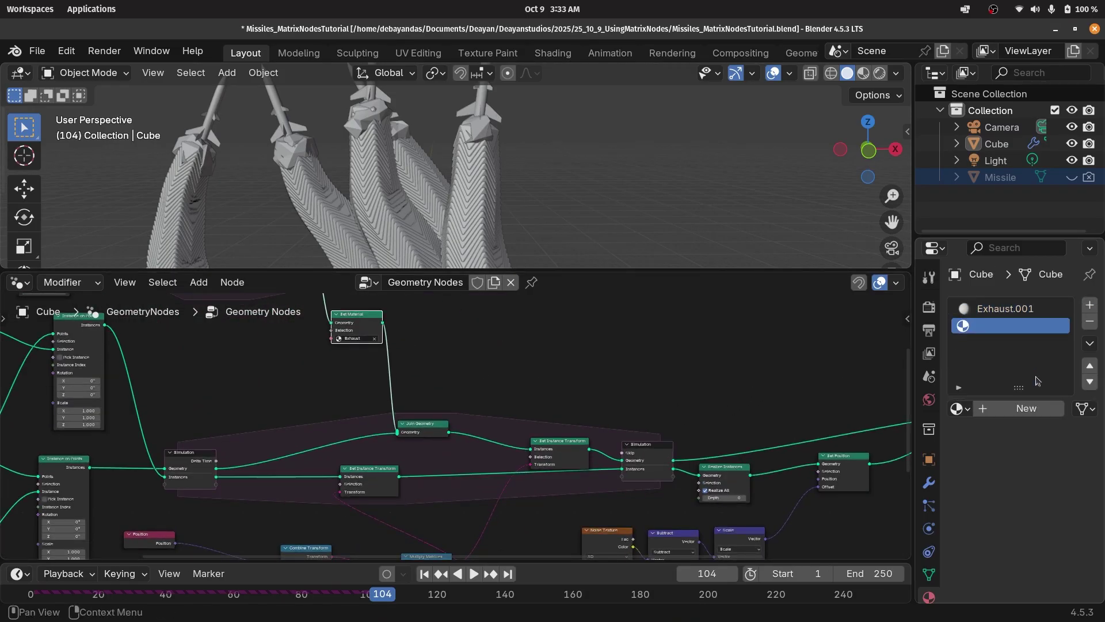
{"action": "left_click", "coordinate": [1026, 413]}
{"action": "middle_click_drag", "start_coordinate": [743, 481], "coordinate": [465, 452]}
{"action": "scroll", "coordinate": [462, 442], "scroll_direction": "up", "scroll_amount": 5}
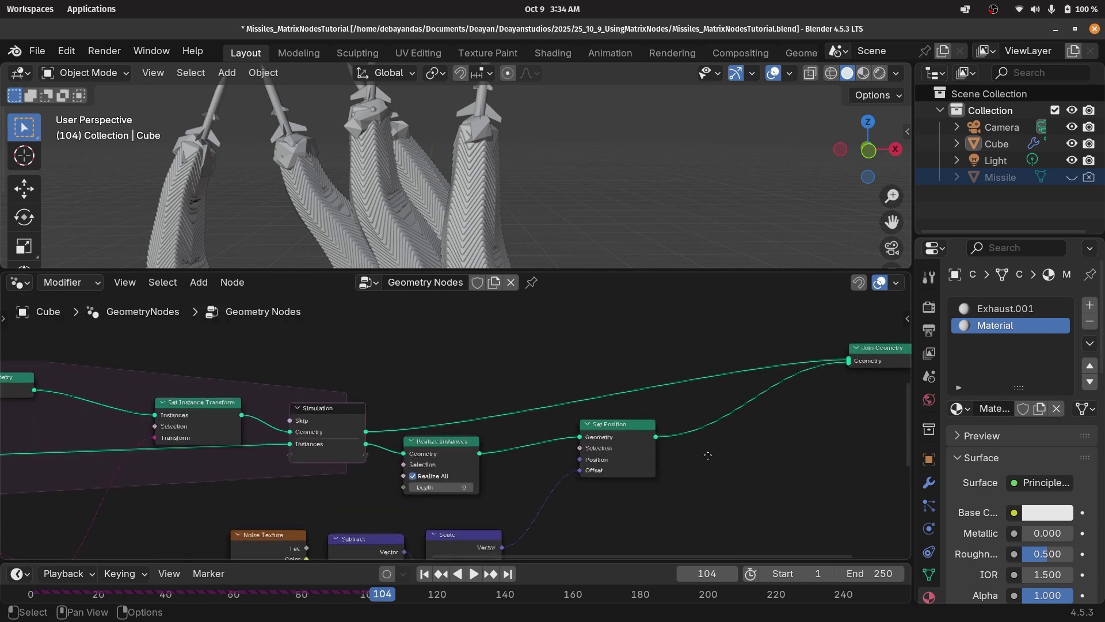
Insert a Set Material node between the Set Position and Join Geometry nodes.
{"action": "middle_click_drag", "start_coordinate": [708, 455], "coordinate": [624, 453]}
{"action": "scroll", "coordinate": [627, 448], "scroll_direction": "up", "scroll_amount": 3}
{"action": "left_click", "coordinate": [583, 430]}
{"action": "left_click", "coordinate": [347, 442]}
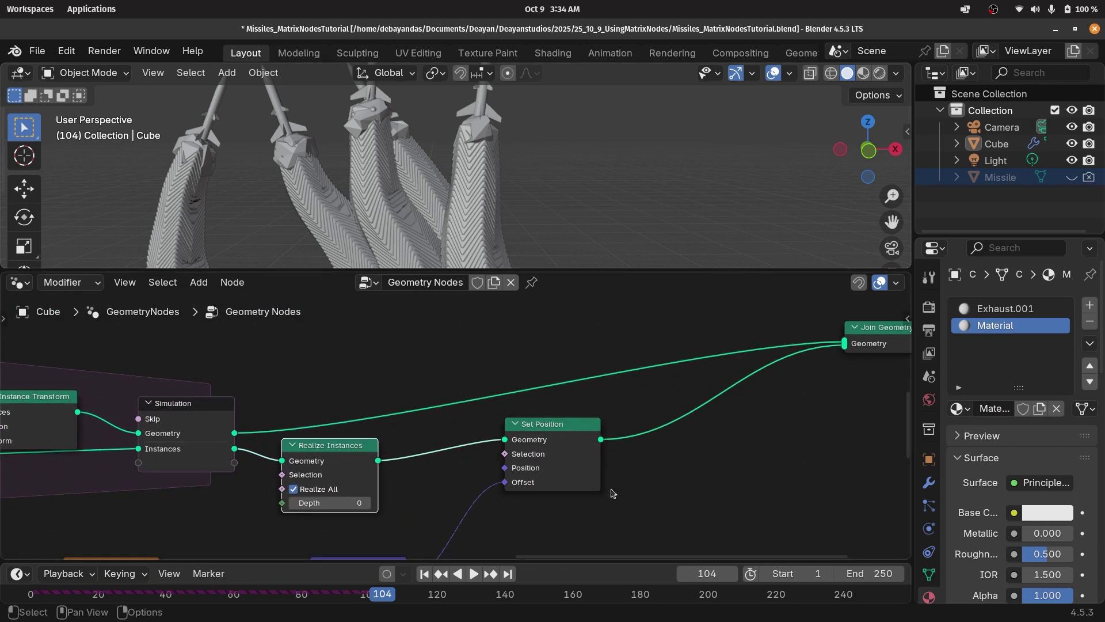
{"action": "scroll", "coordinate": [546, 479], "scroll_direction": "right", "scroll_amount": 4}
{"action": "key", "text": "shift+a"}
{"action": "type", "text": "set material"}
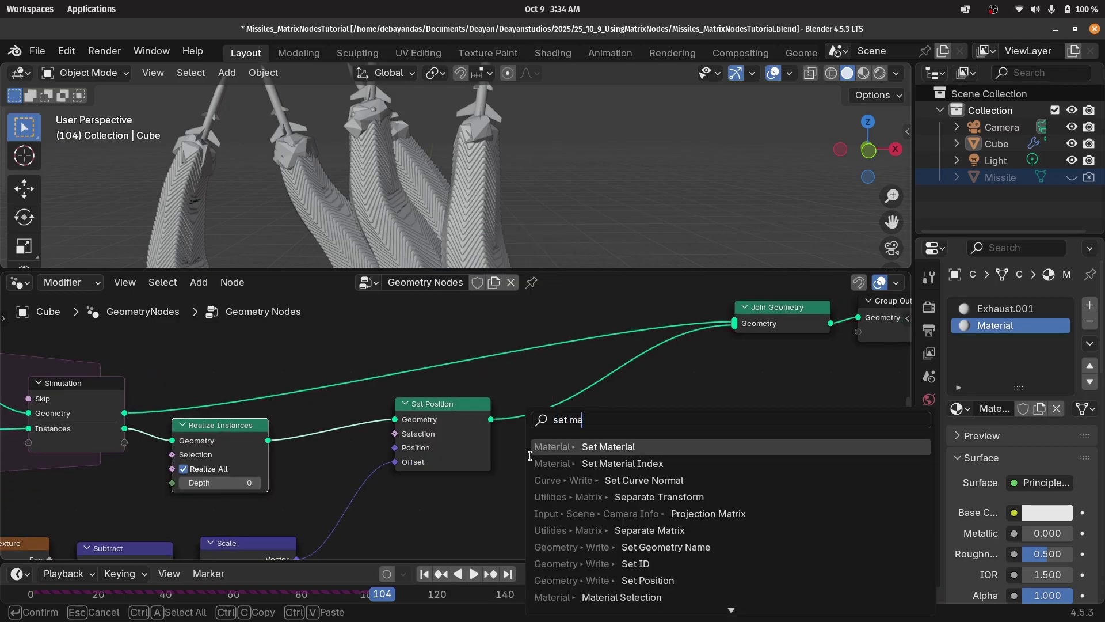
{"action": "key", "text": "Return"}
{"action": "left_click", "coordinate": [534, 394]}
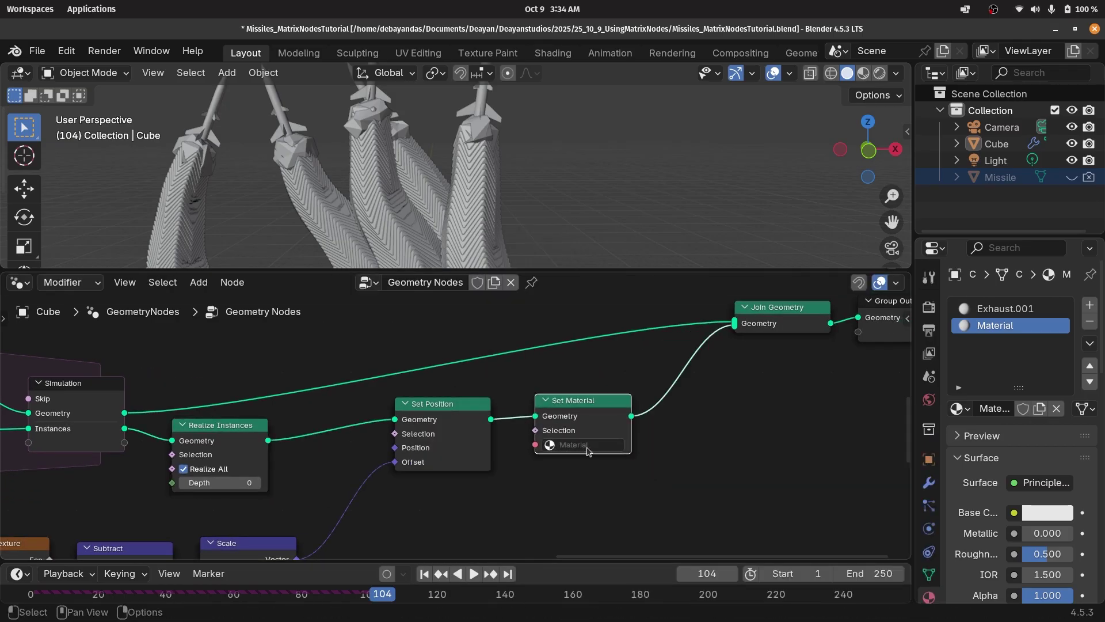
Rename the cube's second material to Fire and assign it in the new Set Material node.
{"action": "left_click", "coordinate": [992, 410]}
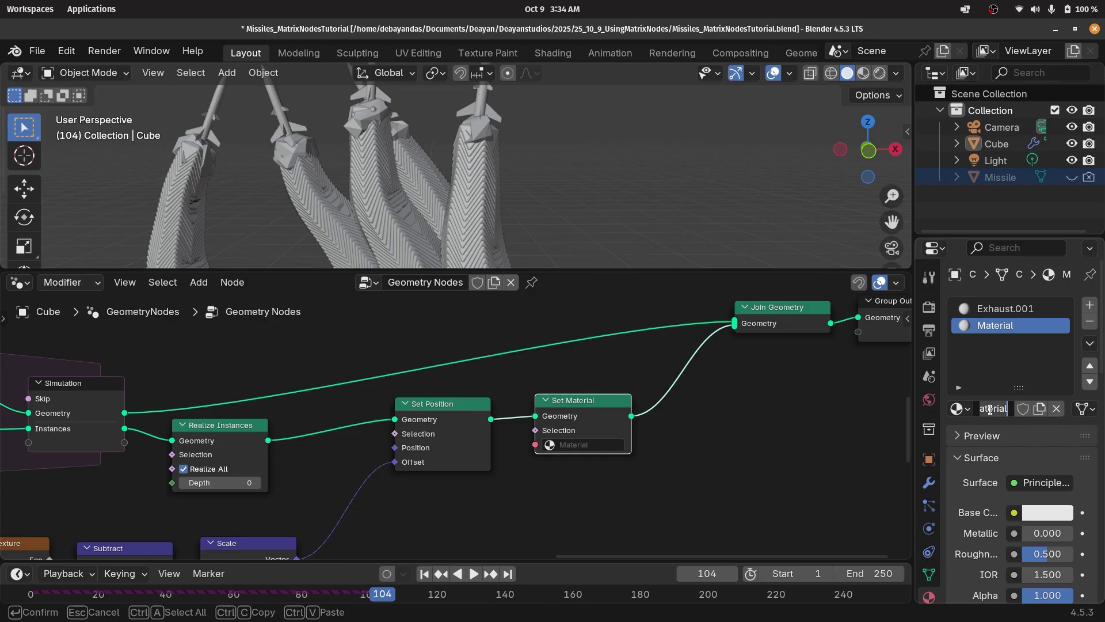
{"action": "type", "text": "Fire"}
{"action": "key", "text": "Return"}
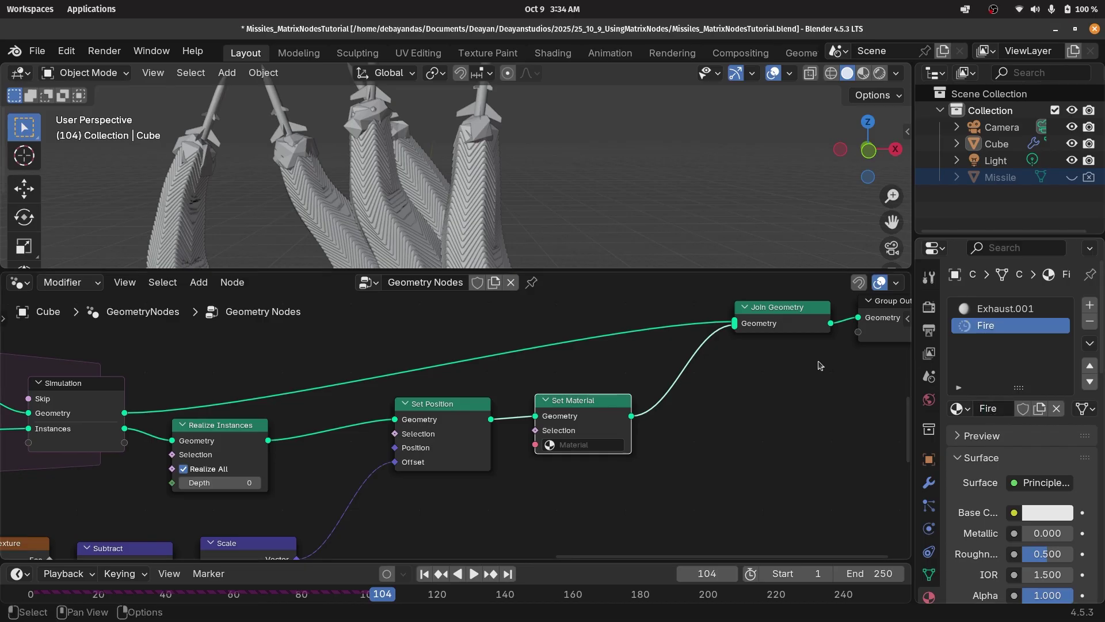
{"action": "left_click", "coordinate": [574, 443]}
{"action": "type", "text": "fire"}
{"action": "key", "text": "Return"}
Switch the viewport to rendered shading and change the node area to the Shader Editor.
{"action": "scroll", "coordinate": [456, 429], "scroll_direction": "down", "scroll_amount": 4}
{"action": "scroll", "coordinate": [242, 383], "scroll_direction": "down", "scroll_amount": 4}
{"action": "middle_click_drag", "start_coordinate": [257, 394], "coordinate": [449, 391]}
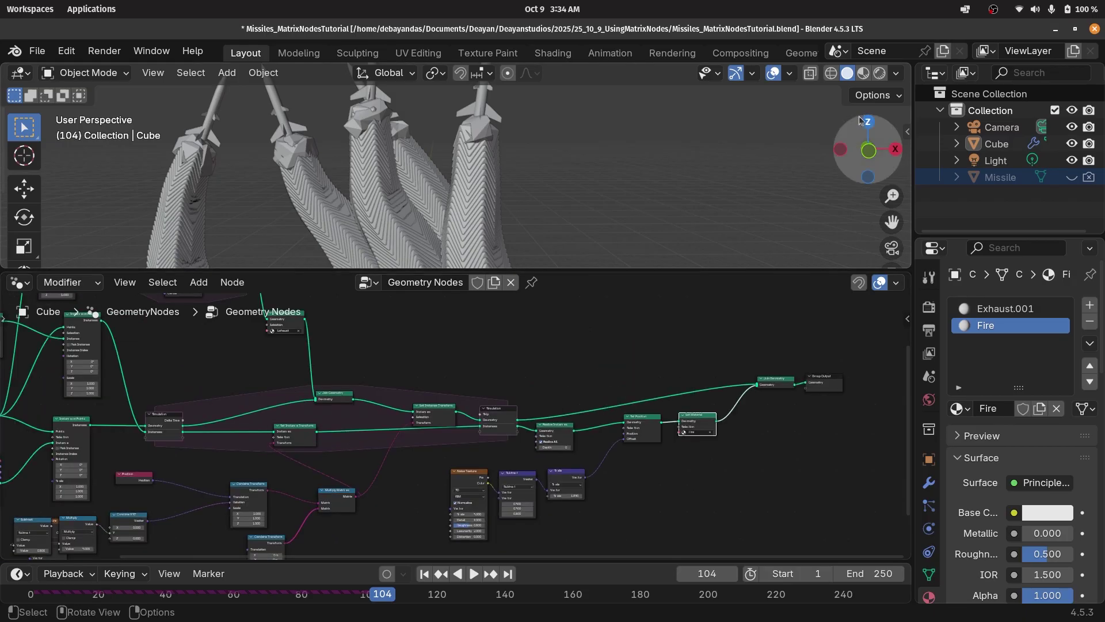
{"action": "left_click", "coordinate": [879, 73]}
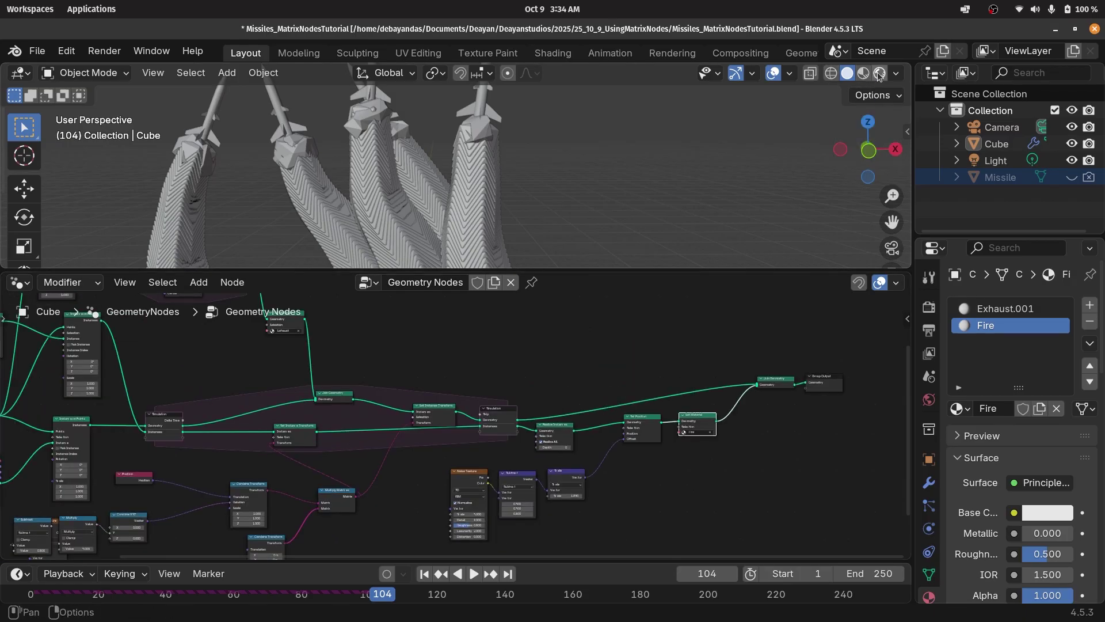
{"action": "left_click", "coordinate": [19, 282]}
{"action": "left_click", "coordinate": [72, 420]}
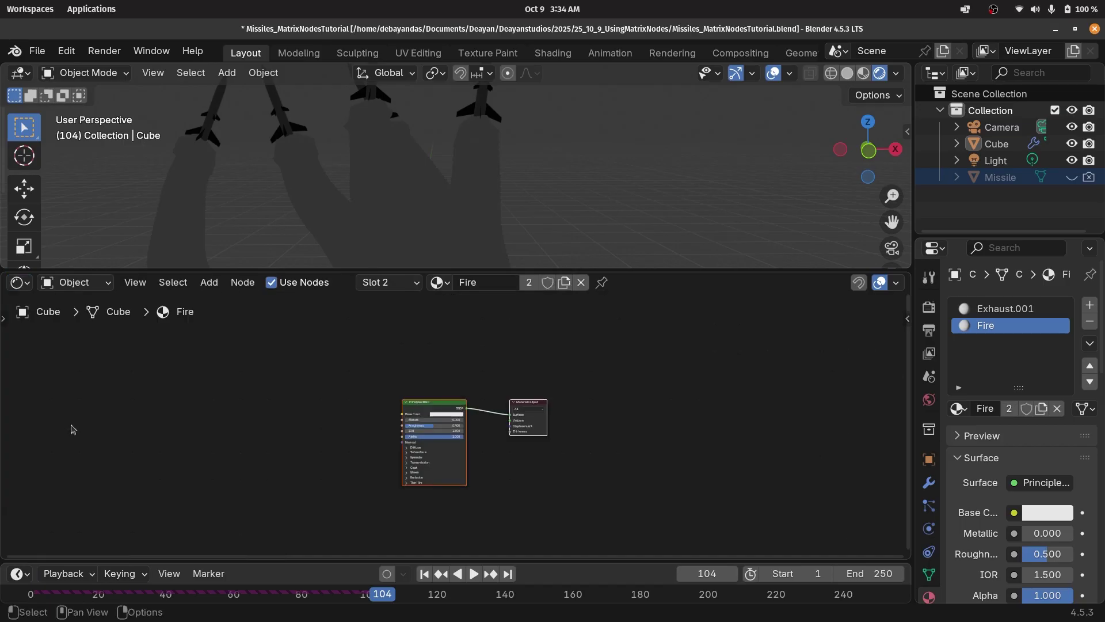
Replace the Fire material's Principled BSDF with a Principled Volume node.
{"action": "scroll", "coordinate": [390, 462], "scroll_direction": "up", "scroll_amount": 5}
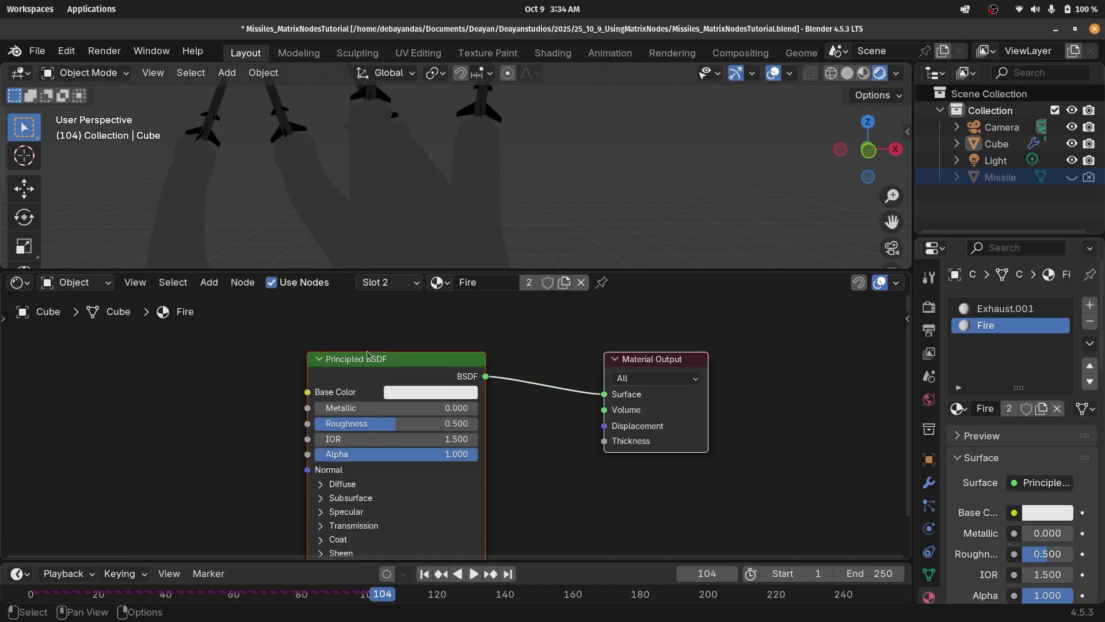
{"action": "left_click", "coordinate": [363, 383]}
{"action": "key", "text": "Delete"}
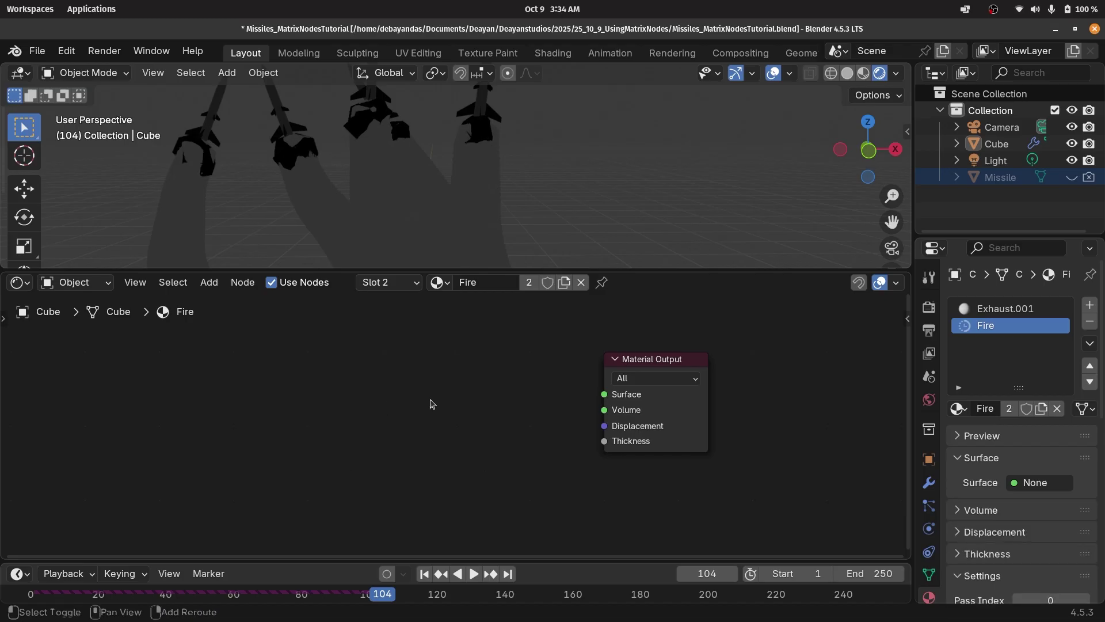
{"action": "key", "text": "shift+a"}
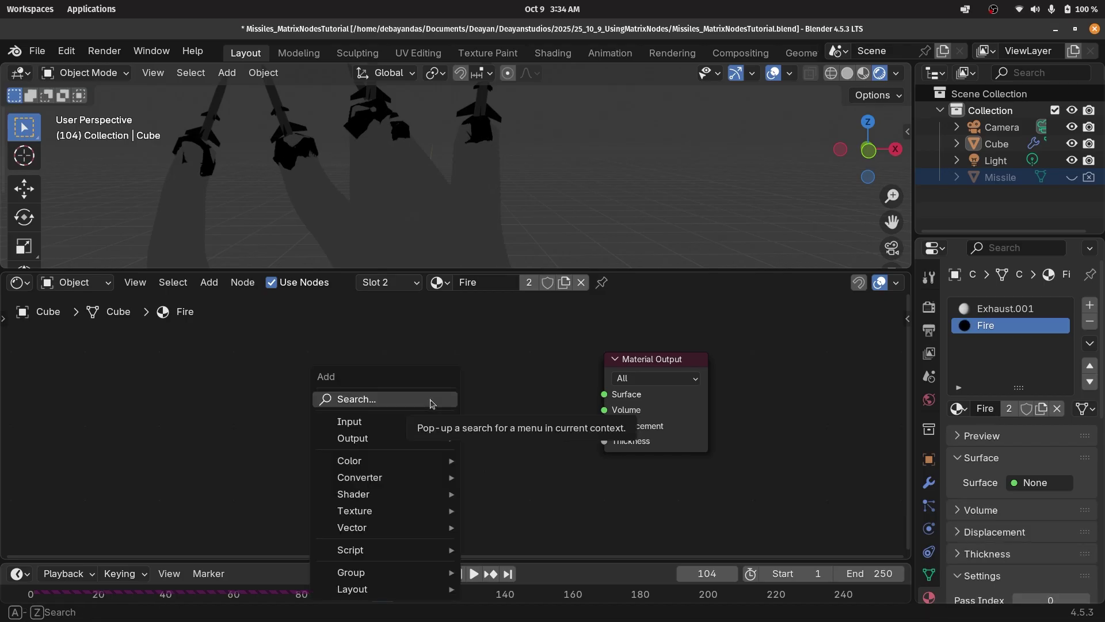
{"action": "type", "text": "princ"}
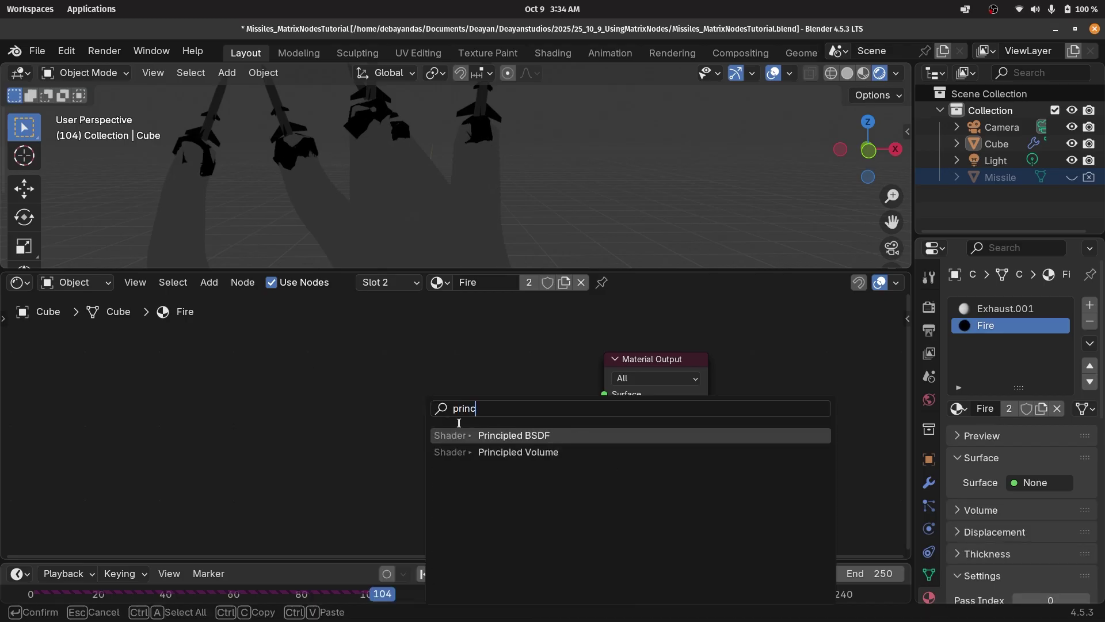
{"action": "left_click", "coordinate": [462, 454]}
{"action": "left_click", "coordinate": [524, 416]}
{"action": "scroll", "coordinate": [537, 418], "scroll_direction": "up", "scroll_amount": 3}
{"action": "middle_click_drag", "start_coordinate": [467, 484], "coordinate": [502, 417]}
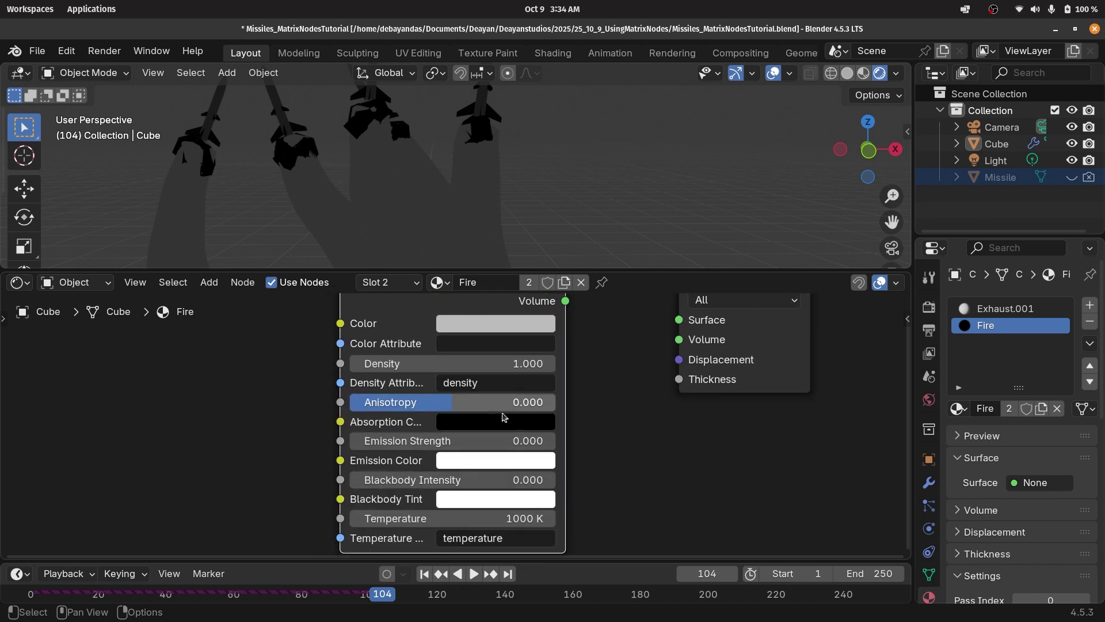
Set the Principled Volume's emission strength to 5 and its emission color to red.
{"action": "left_click_drag", "start_coordinate": [490, 442], "coordinate": [543, 442]}
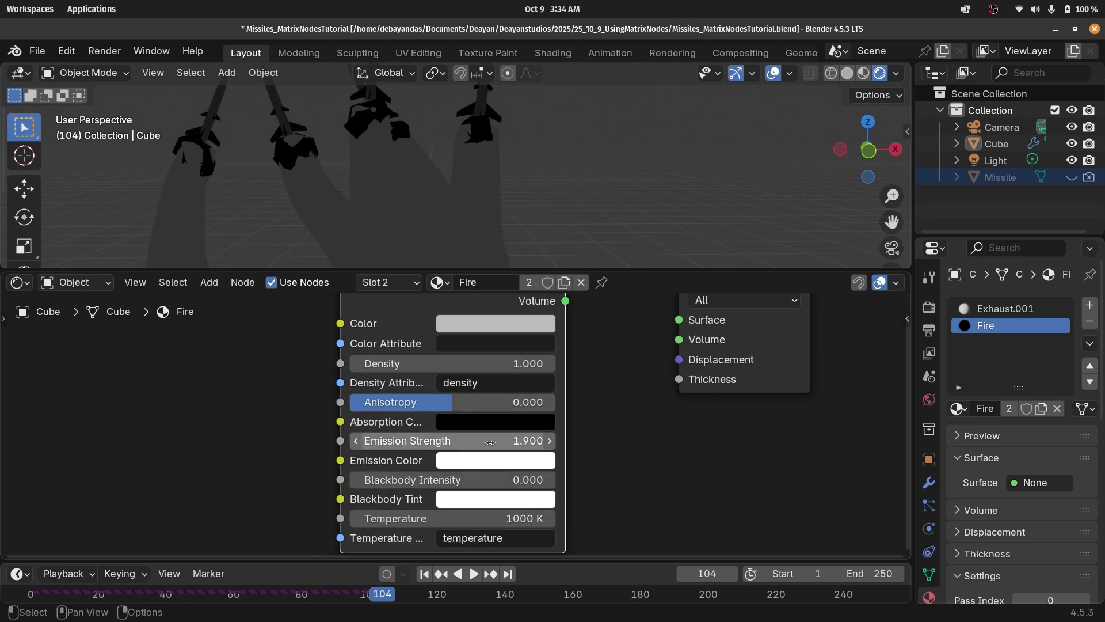
{"action": "left_click", "coordinate": [490, 442]}
{"action": "type", "text": "5"}
{"action": "key", "text": "Return"}
{"action": "left_click", "coordinate": [495, 461]}
{"action": "left_click_drag", "start_coordinate": [511, 258], "coordinate": [517, 294]}
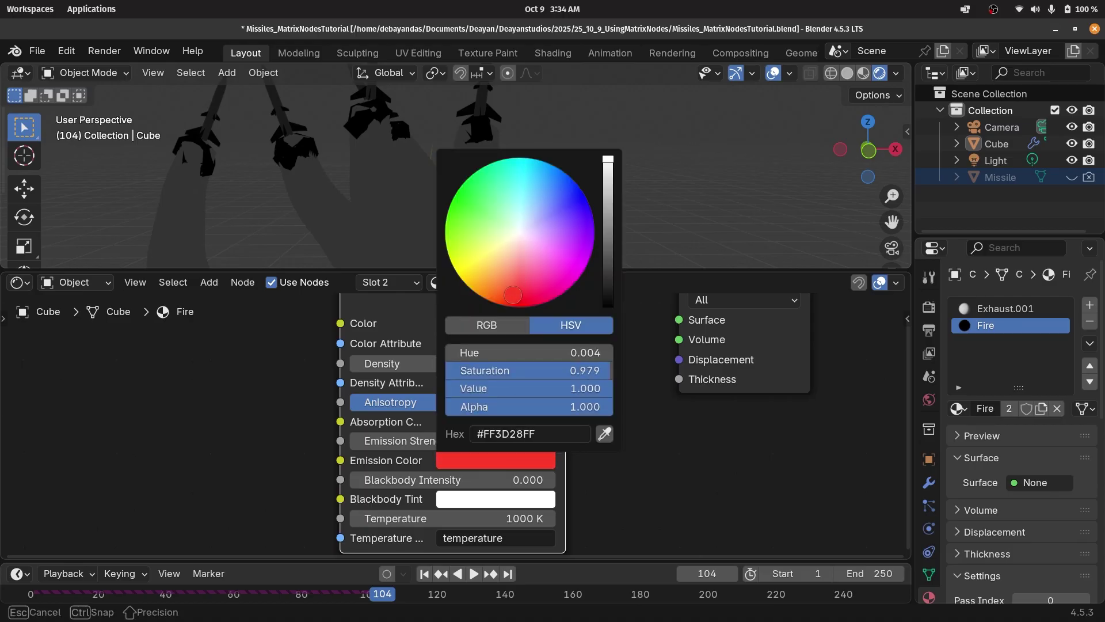
Add a Voronoi Texture node and connect its Color output to the Principled Volume's Emission Color.
{"action": "middle_click_drag", "start_coordinate": [207, 479], "coordinate": [307, 462]}
{"action": "key", "text": "shift+a"}
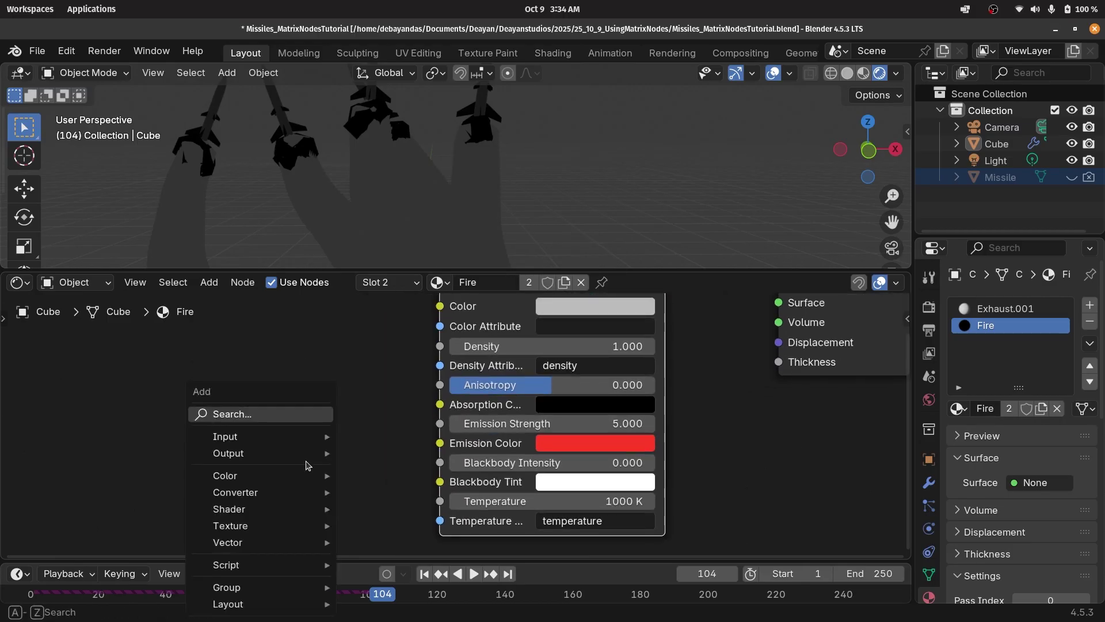
{"action": "type", "text": "voron"}
{"action": "key", "text": "Return"}
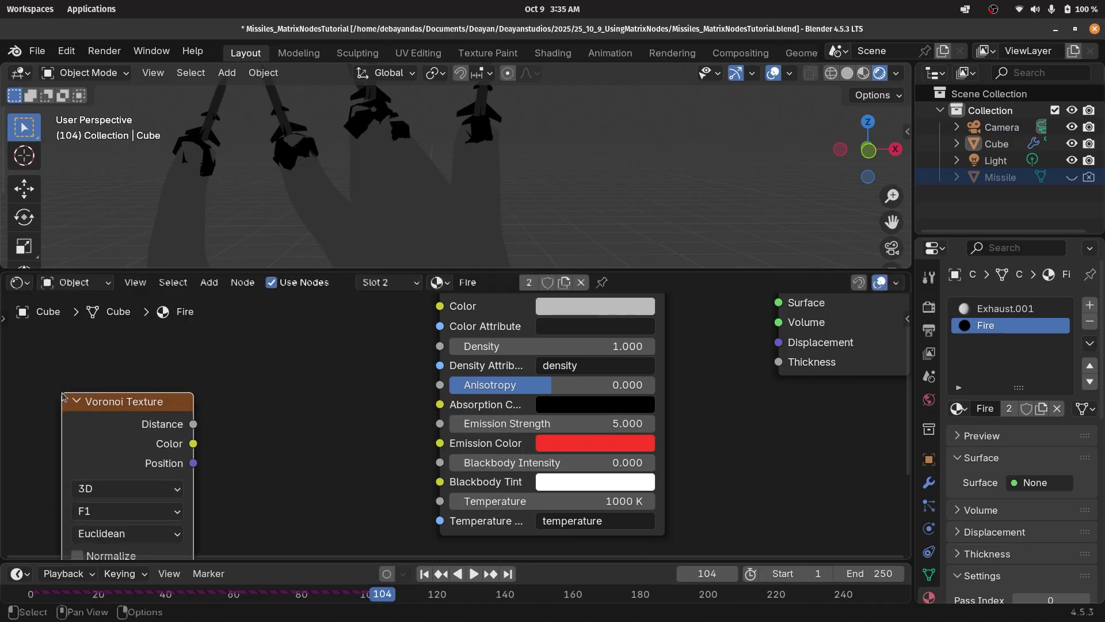
{"action": "left_click", "coordinate": [130, 424]}
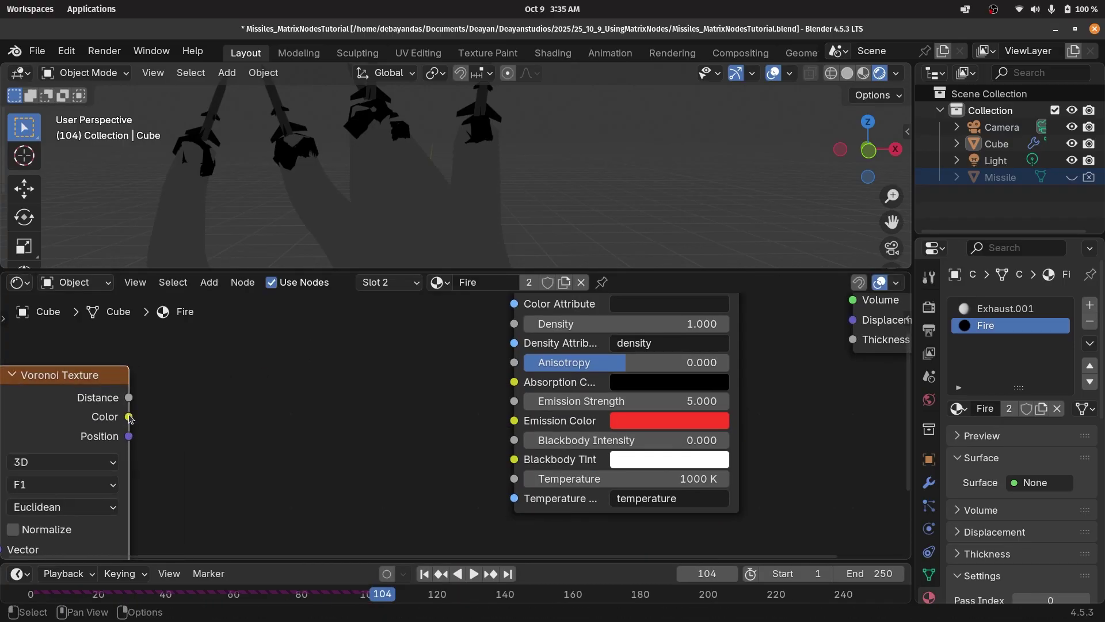
{"action": "left_click_drag", "start_coordinate": [130, 419], "coordinate": [514, 420]}
Insert a Color Ramp node between the Voronoi Texture and the Principled Volume's Emission Color.
{"action": "middle_click_drag", "start_coordinate": [283, 446], "coordinate": [365, 449], "text": "shift"}
{"action": "key", "text": "shift+a"}
{"action": "mouse_move", "coordinate": [363, 447]}
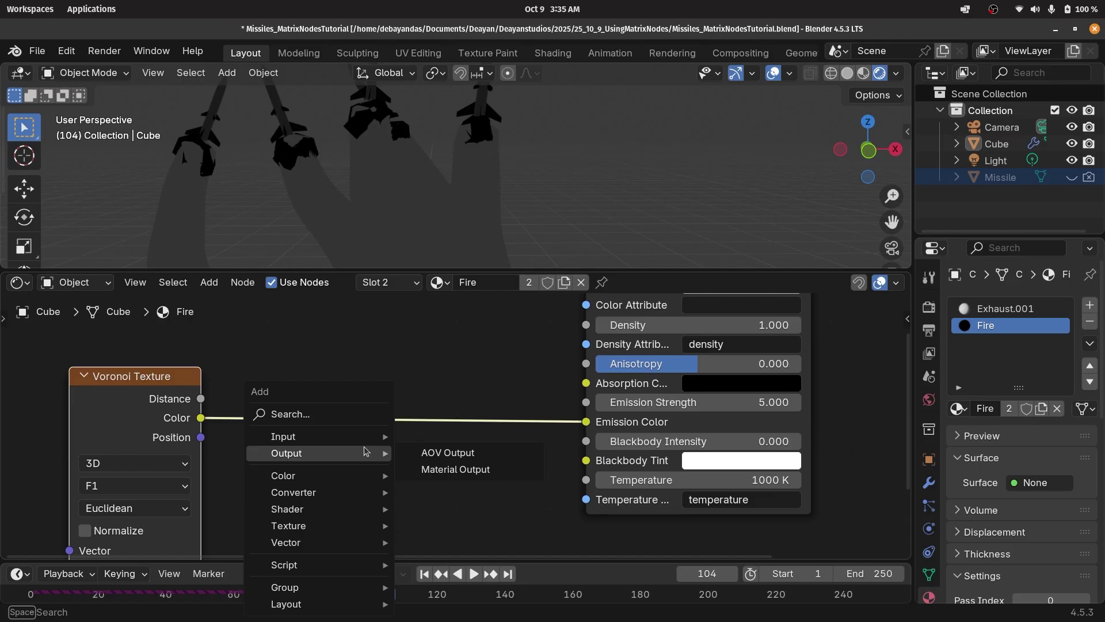
{"action": "type", "text": "color r"}
{"action": "key", "text": "Return"}
{"action": "left_click", "coordinate": [285, 368]}
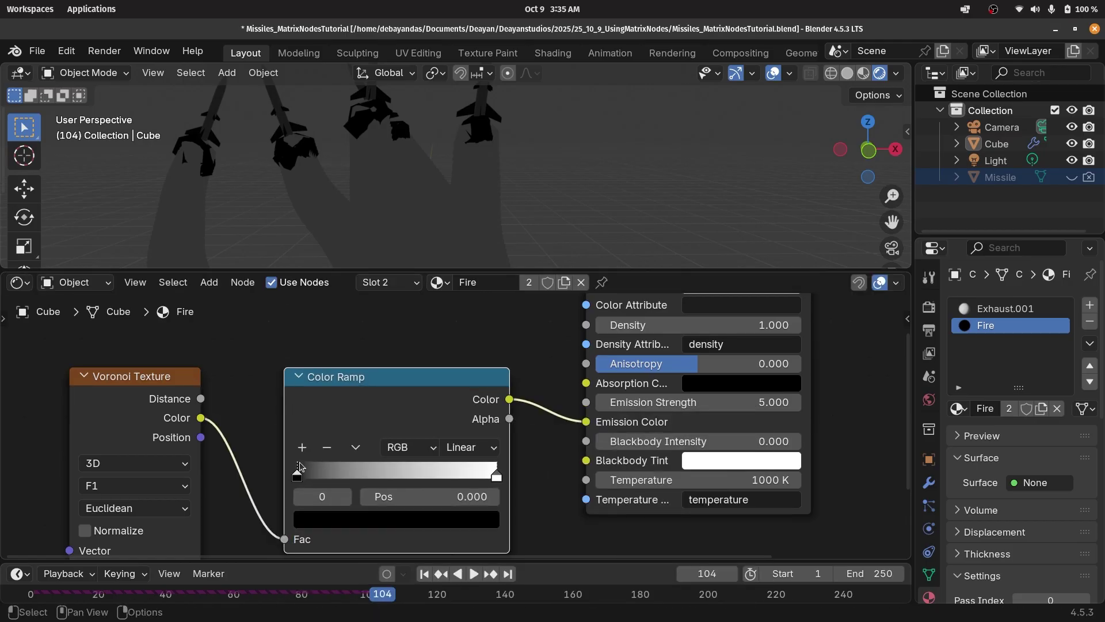
Move the Color Ramp's black stop to position 0.350 and its white stop to 0.770.
{"action": "left_click_drag", "start_coordinate": [298, 477], "coordinate": [369, 478]}
{"action": "left_click_drag", "start_coordinate": [496, 482], "coordinate": [471, 480]}
{"action": "left_click_drag", "start_coordinate": [471, 475], "coordinate": [424, 477]}
Color the Color Ramp's second stop red and its first stop bright orange.
{"action": "left_click", "coordinate": [378, 518]}
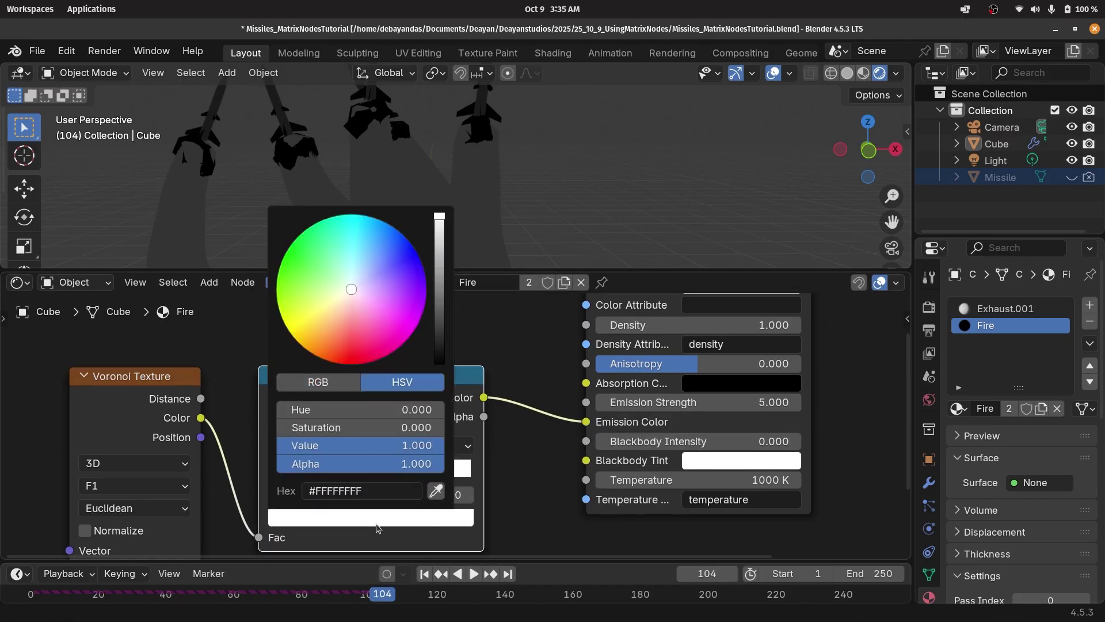
{"action": "left_click_drag", "start_coordinate": [349, 324], "coordinate": [353, 363]}
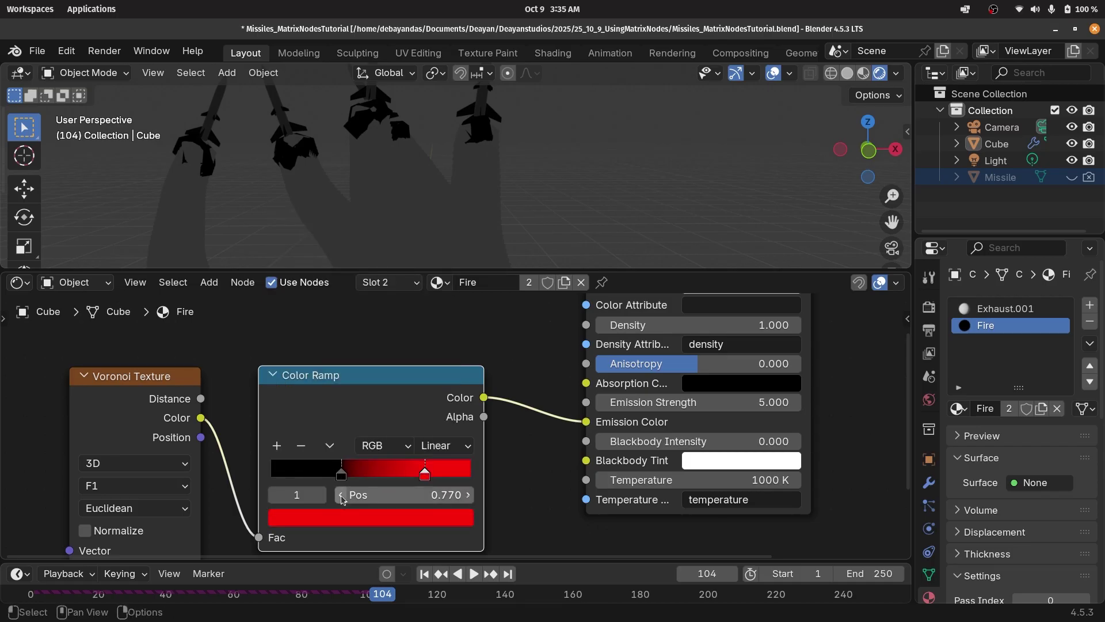
{"action": "left_click", "coordinate": [342, 477]}
{"action": "left_click_drag", "start_coordinate": [438, 334], "coordinate": [439, 215]}
{"action": "left_click_drag", "start_coordinate": [333, 358], "coordinate": [312, 353]}
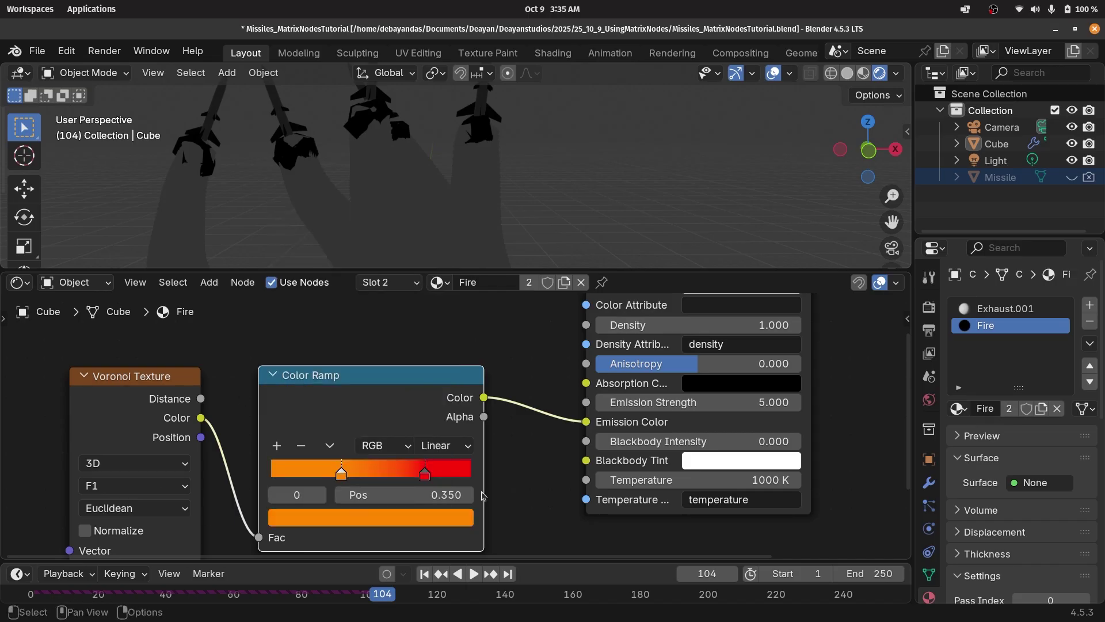
Set the Principled Volume's color to white and connect its output to the Material Output's Volume input.
{"action": "scroll", "coordinate": [483, 426], "scroll_direction": "down", "scroll_amount": 5}
{"action": "scroll", "coordinate": [645, 403], "scroll_direction": "up", "scroll_amount": 2}
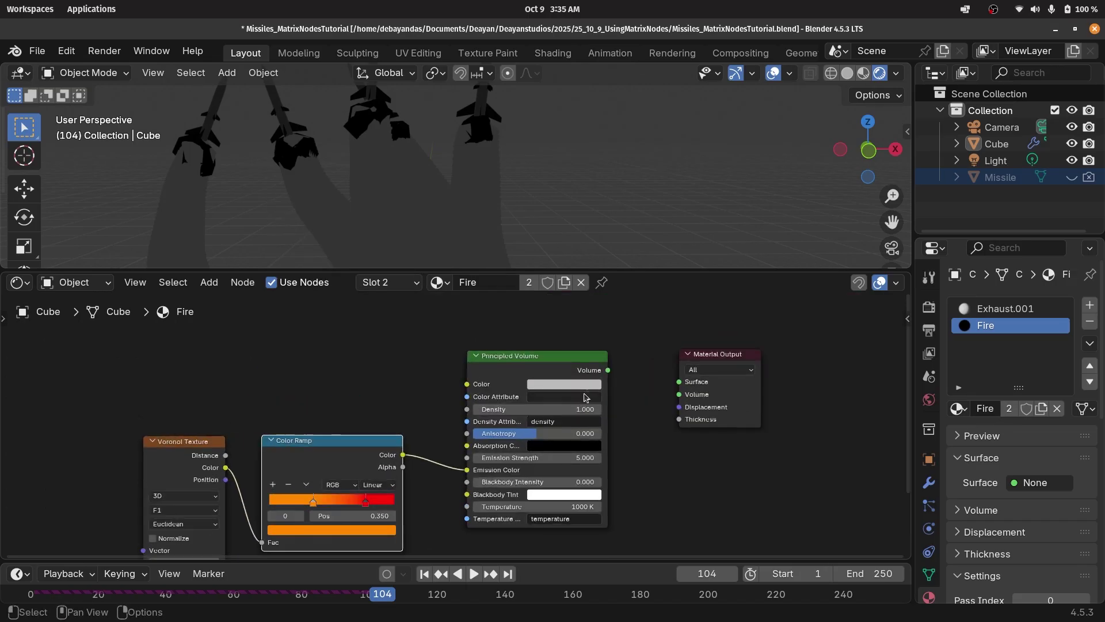
{"action": "left_click", "coordinate": [587, 384]}
{"action": "left_click_drag", "start_coordinate": [636, 221], "coordinate": [635, 191]}
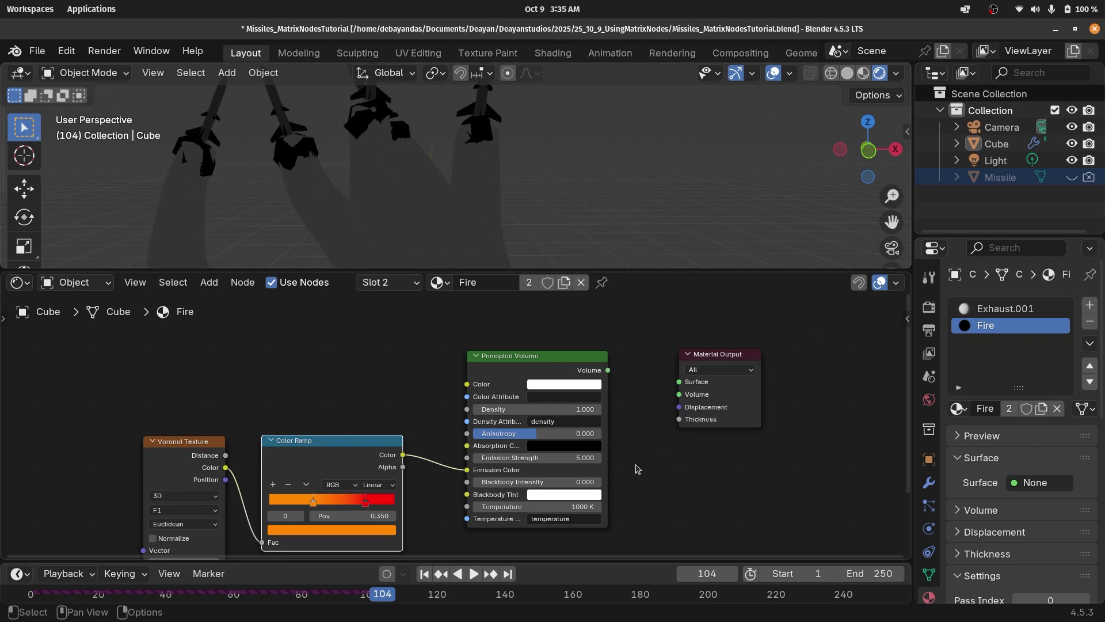
{"action": "scroll", "coordinate": [637, 469], "scroll_direction": "up", "scroll_amount": 1}
{"action": "left_click_drag", "start_coordinate": [648, 355], "coordinate": [738, 385]}
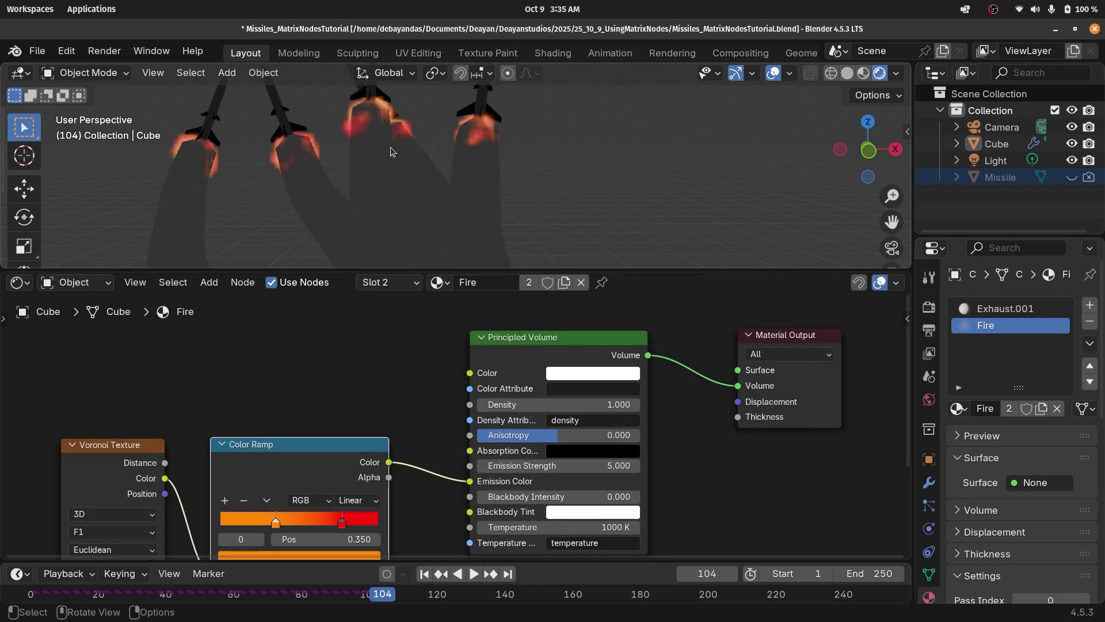
Play the animation briefly and examine the fire volume behind the missiles in the rendered viewport.
{"action": "scroll", "coordinate": [390, 151], "scroll_direction": "up", "scroll_amount": 3}
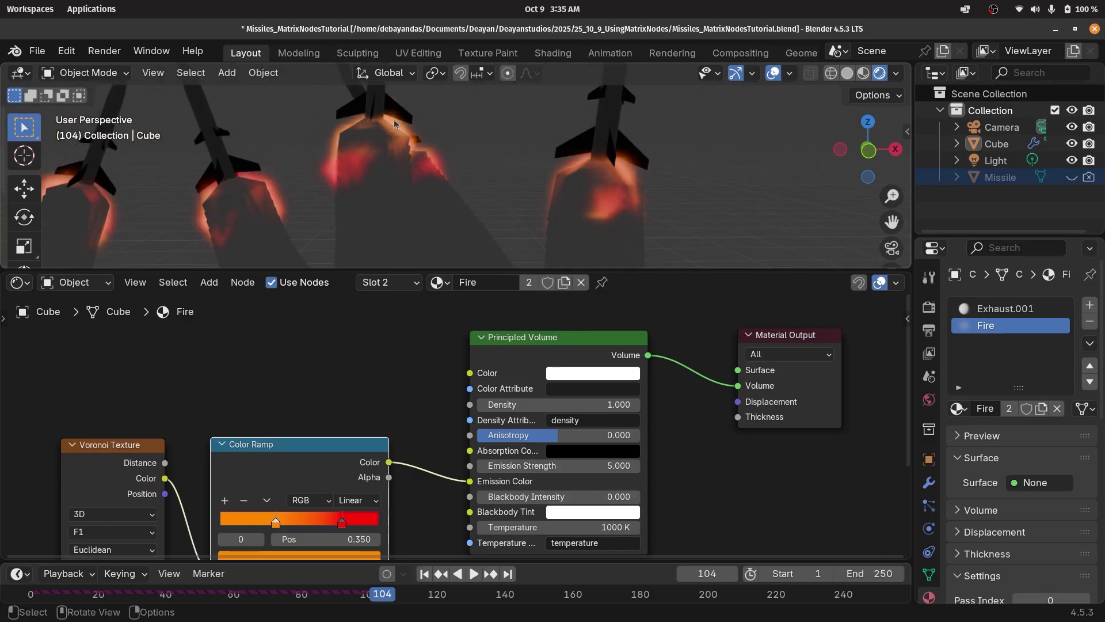
{"action": "key", "text": "space"}
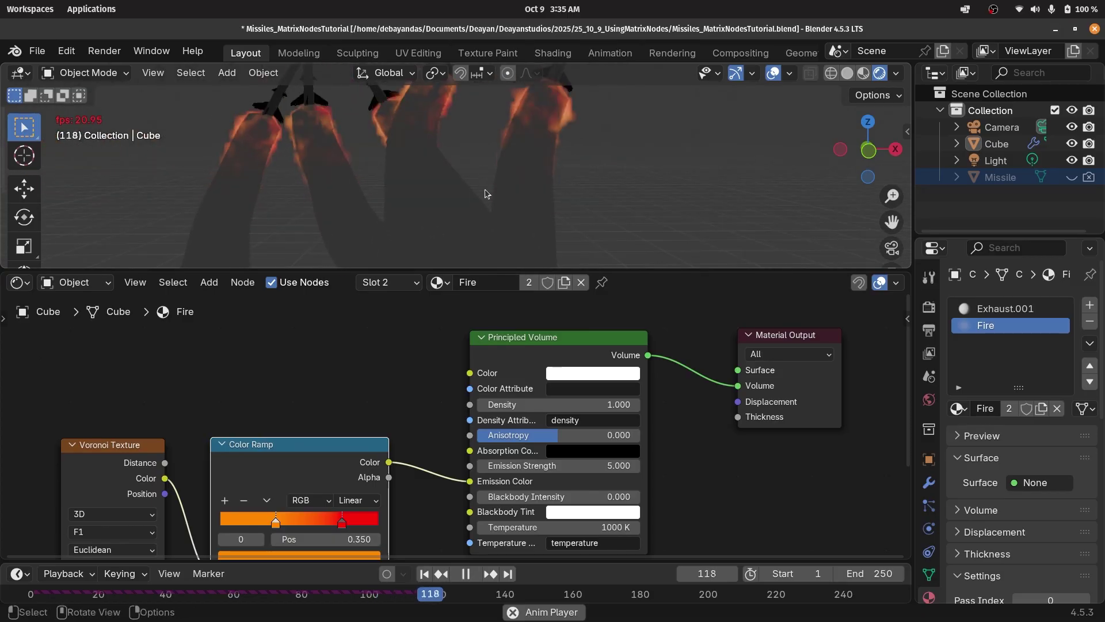
{"action": "key", "text": "space"}
{"action": "middle_click_drag", "start_coordinate": [494, 210], "coordinate": [498, 266]}
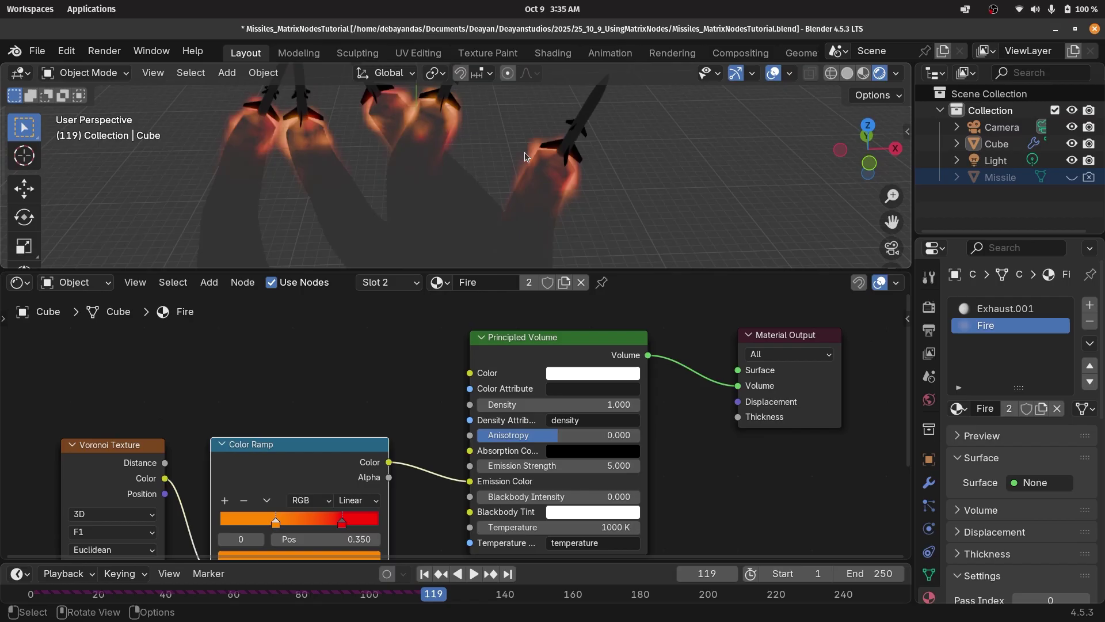
{"action": "middle_click_drag", "start_coordinate": [525, 200], "coordinate": [524, 175]}
Select the cube's Exhaust.001 material slot and delete that material's Principled BSDF node.
{"action": "left_click", "coordinate": [526, 192]}
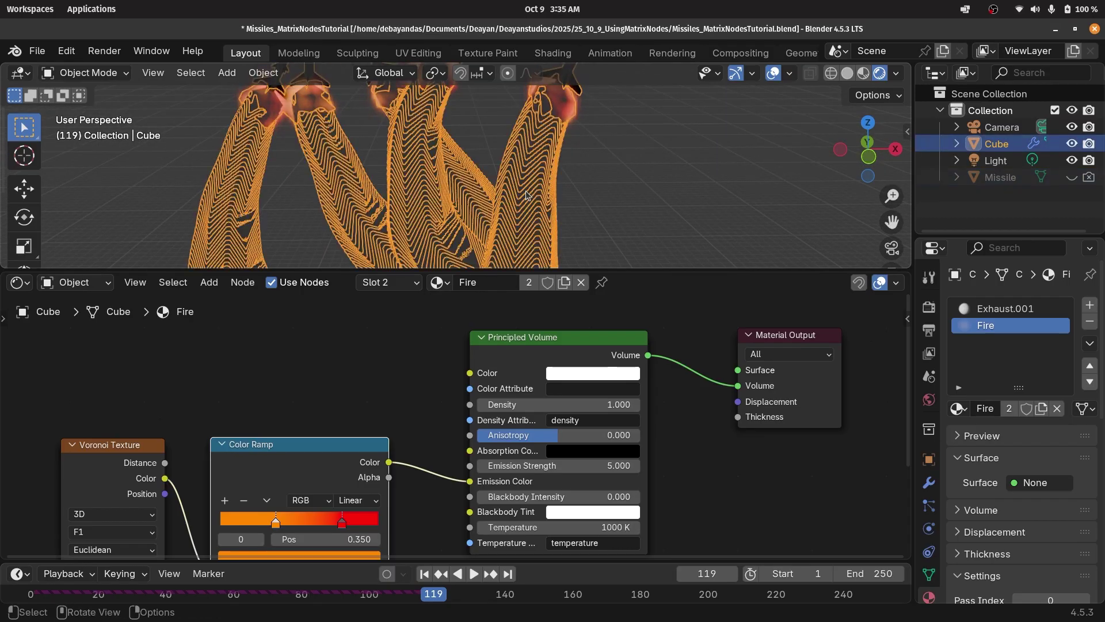
{"action": "left_click", "coordinate": [1004, 308]}
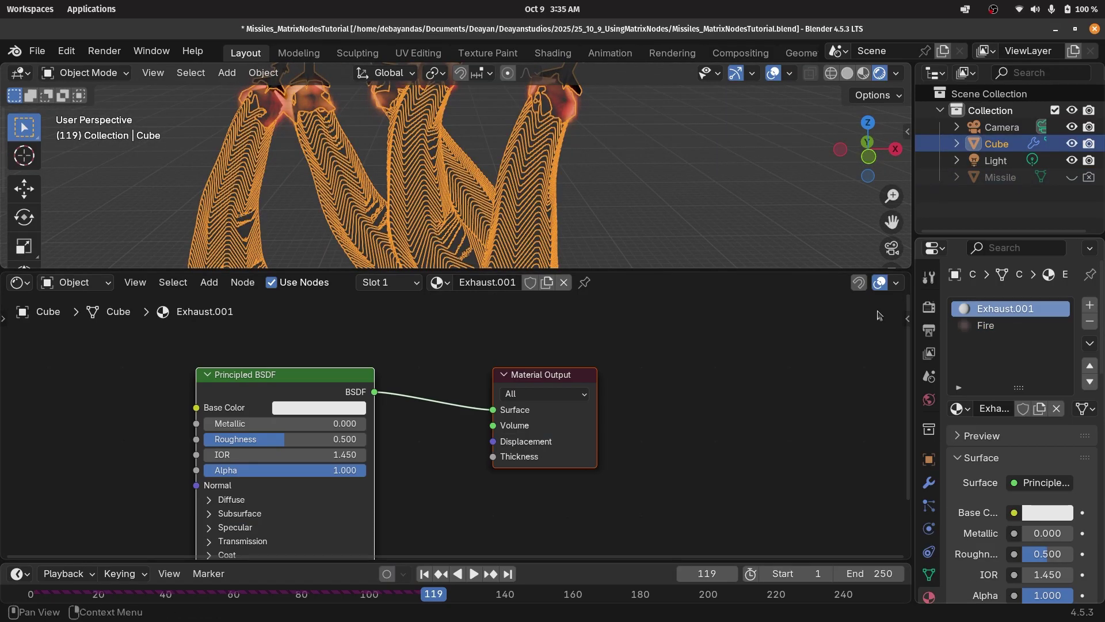
{"action": "scroll", "coordinate": [361, 380], "scroll_direction": "down", "scroll_amount": 2}
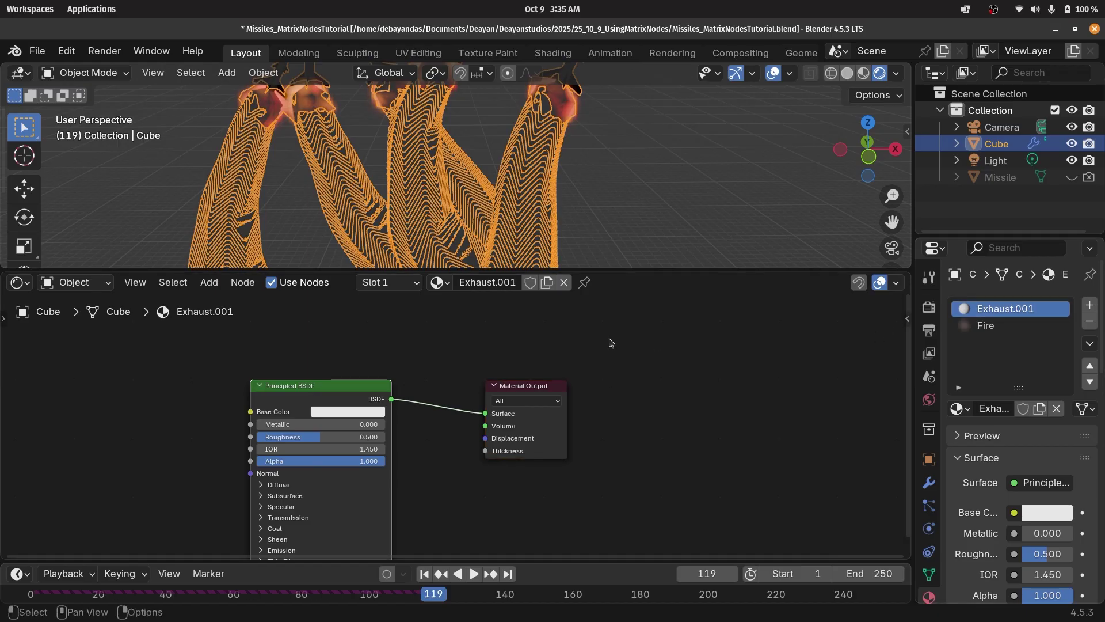
{"action": "left_click", "coordinate": [306, 400]}
{"action": "key", "text": "x"}
{"action": "scroll", "coordinate": [320, 414], "scroll_direction": "up", "scroll_amount": 3}
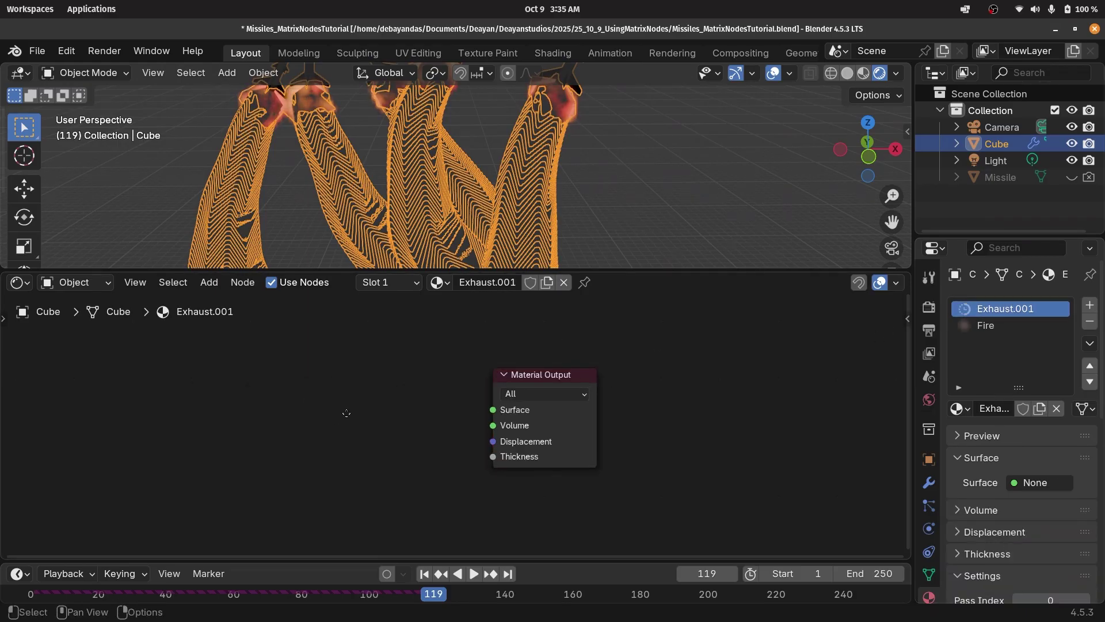
Add a Principled Volume node to Exhaust.001 and connect it to the Material Output's Volume input.
{"action": "key", "text": "shift+a"}
{"action": "type", "text": "princ"}
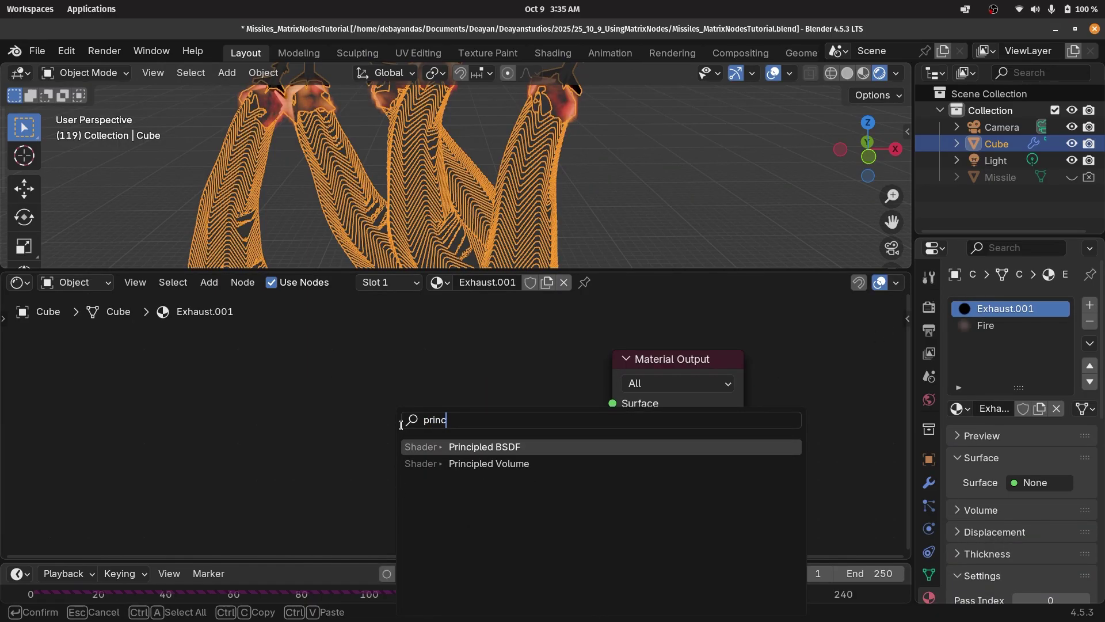
{"action": "key", "text": "Down"}
{"action": "key", "text": "Return"}
{"action": "left_click", "coordinate": [276, 360]}
{"action": "left_click_drag", "start_coordinate": [507, 391], "coordinate": [599, 426]}
Set the Exhaust.001 Principled Volume's density to 0.2 and its color to white.
{"action": "left_click", "coordinate": [394, 456]}
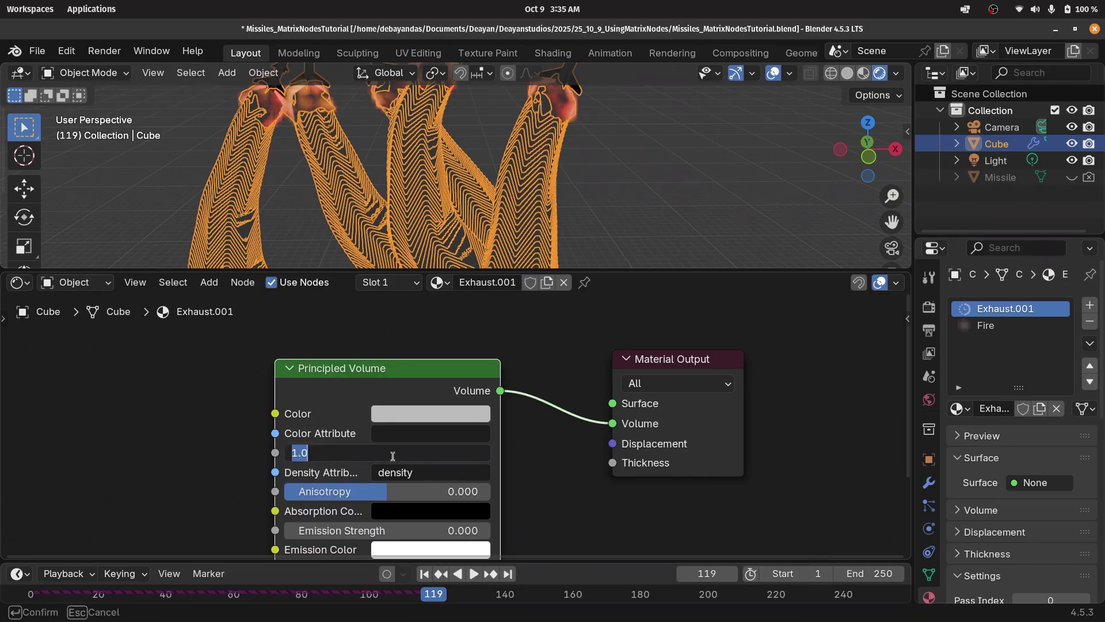
{"action": "type", "text": "0.2"}
{"action": "key", "text": "Return"}
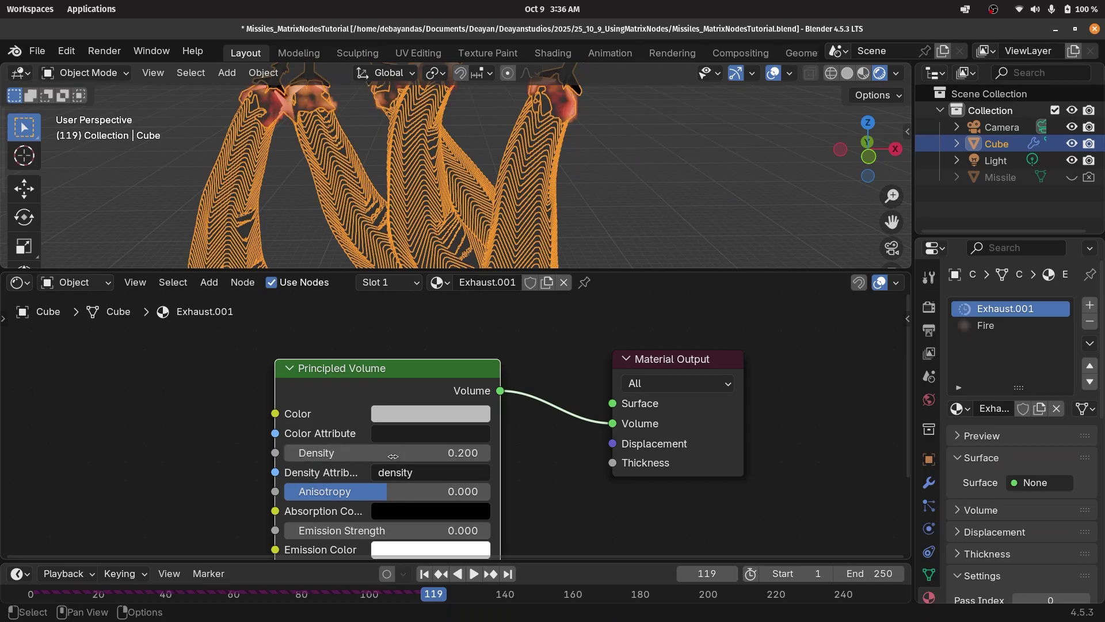
{"action": "left_click", "coordinate": [430, 413]}
{"action": "left_click_drag", "start_coordinate": [544, 153], "coordinate": [543, 113]}
Hide the viewport overlays and play the animation from the start to examine the exhaust volumes behind the missiles.
{"action": "left_click", "coordinate": [773, 72]}
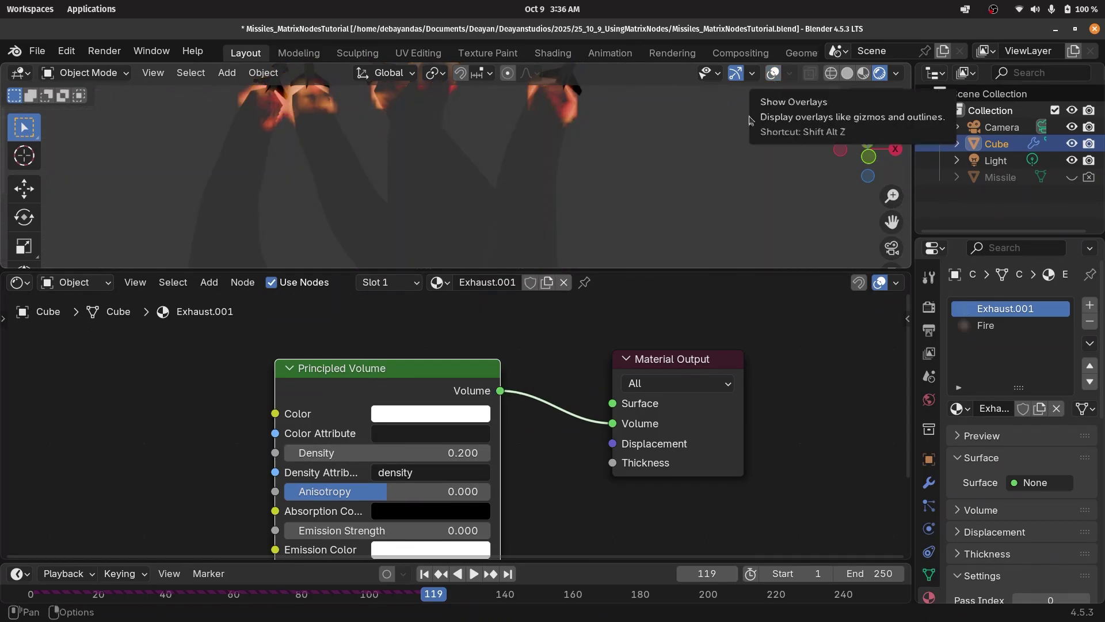
{"action": "left_click_drag", "start_coordinate": [47, 596], "coordinate": [37, 598]}
{"action": "key", "text": "space"}
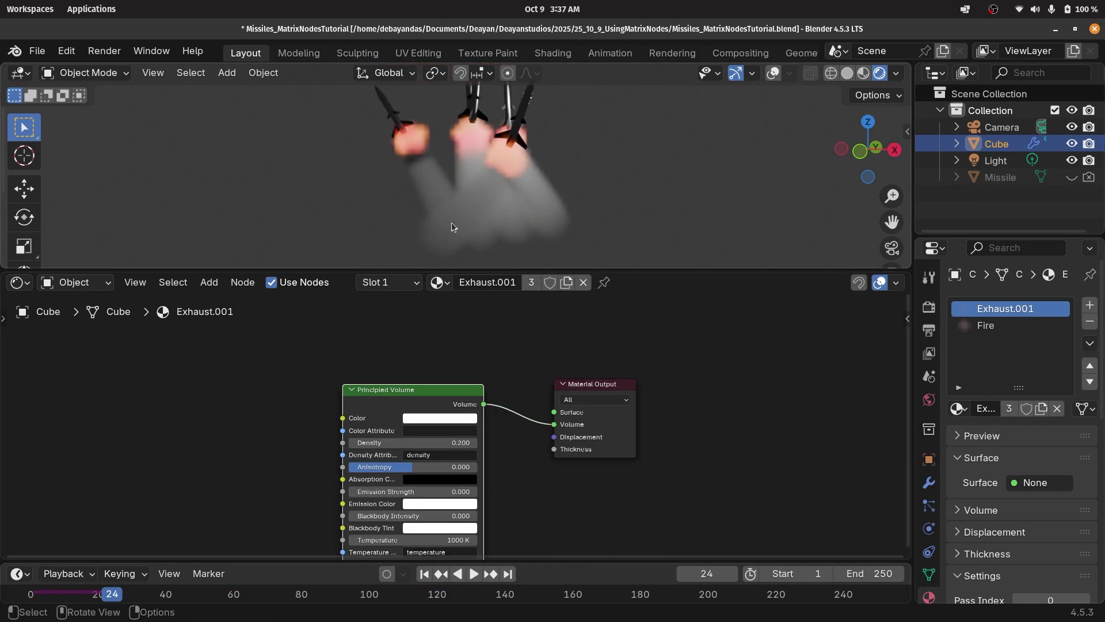
{"action": "key", "text": "space"}
{"action": "key", "text": "space"}
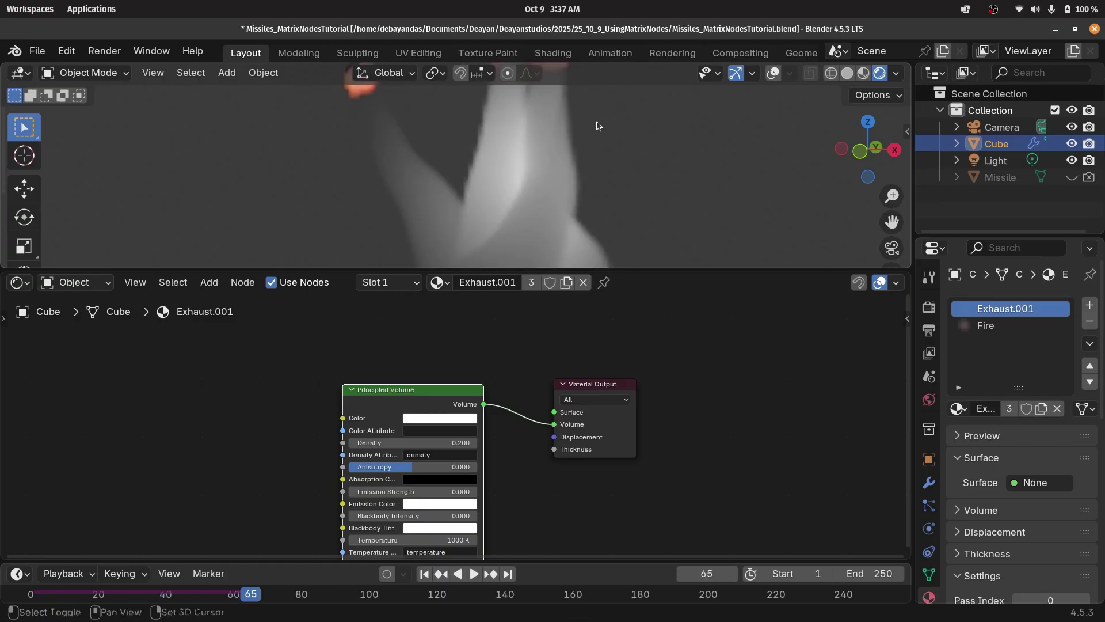
{"action": "middle_click_drag", "start_coordinate": [597, 126], "coordinate": [568, 226], "text": "shift"}
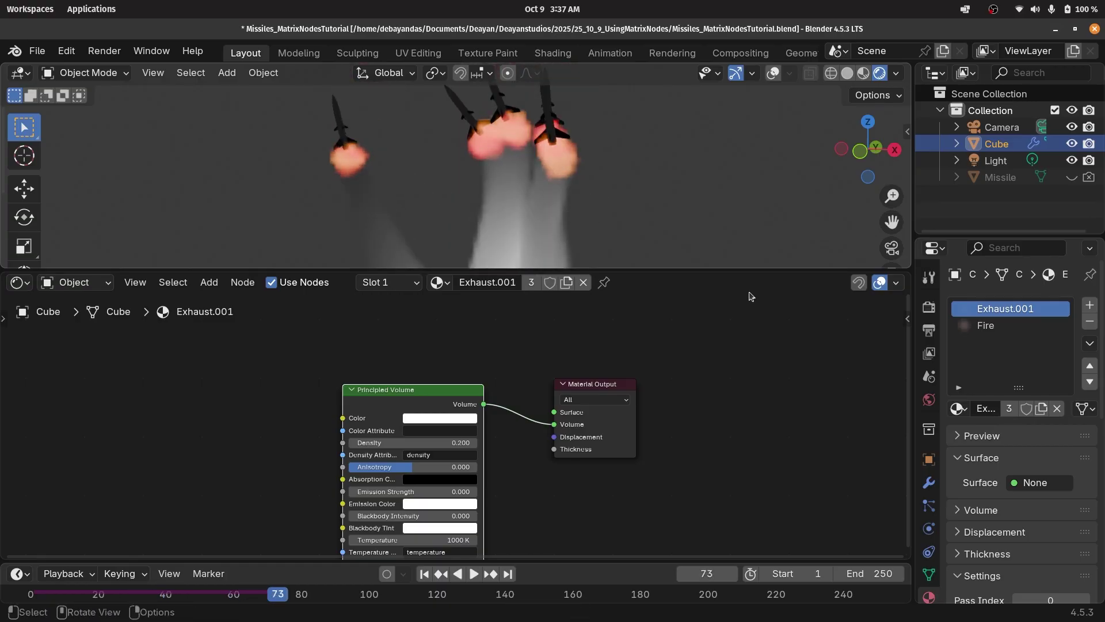
Assign a Sky Texture to the world background's color.
{"action": "left_click", "coordinate": [928, 400]}
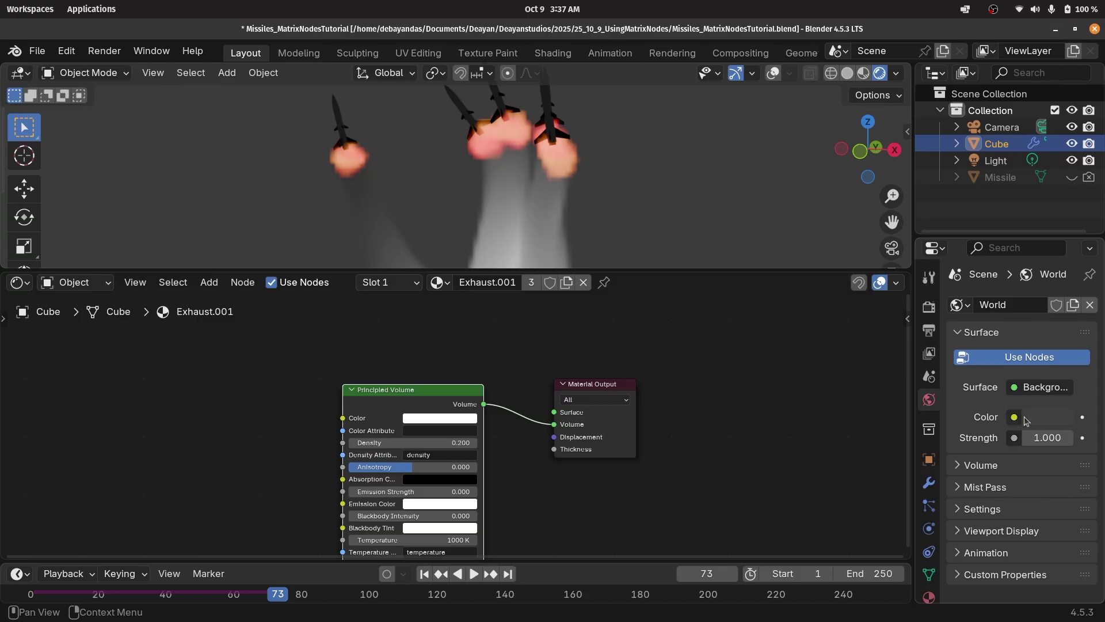
{"action": "left_click", "coordinate": [1014, 418]}
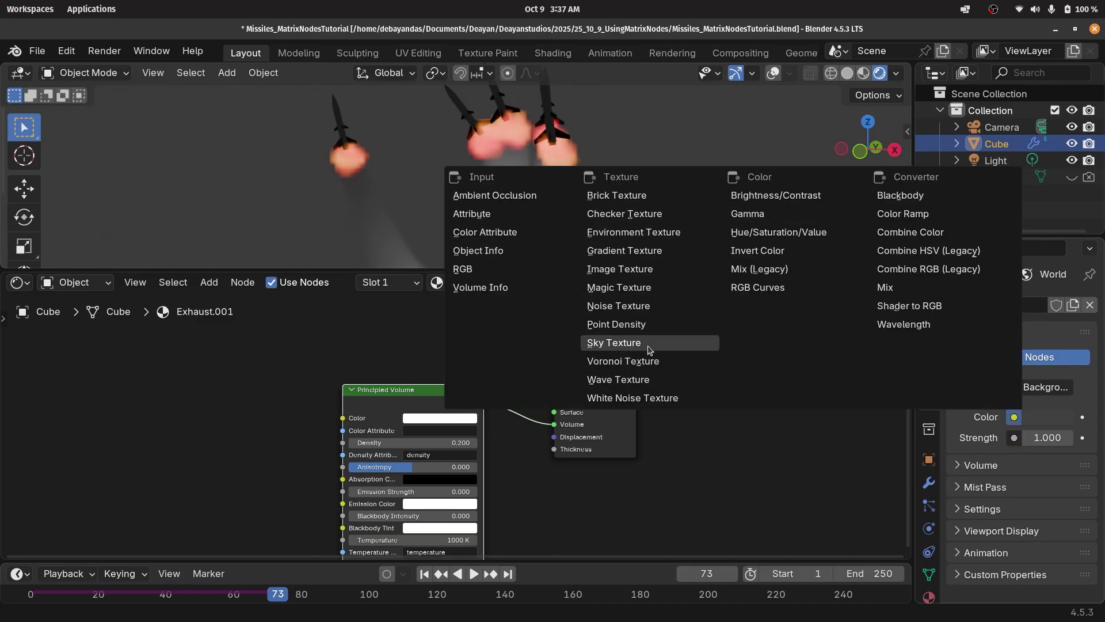
{"action": "left_click", "coordinate": [613, 343]}
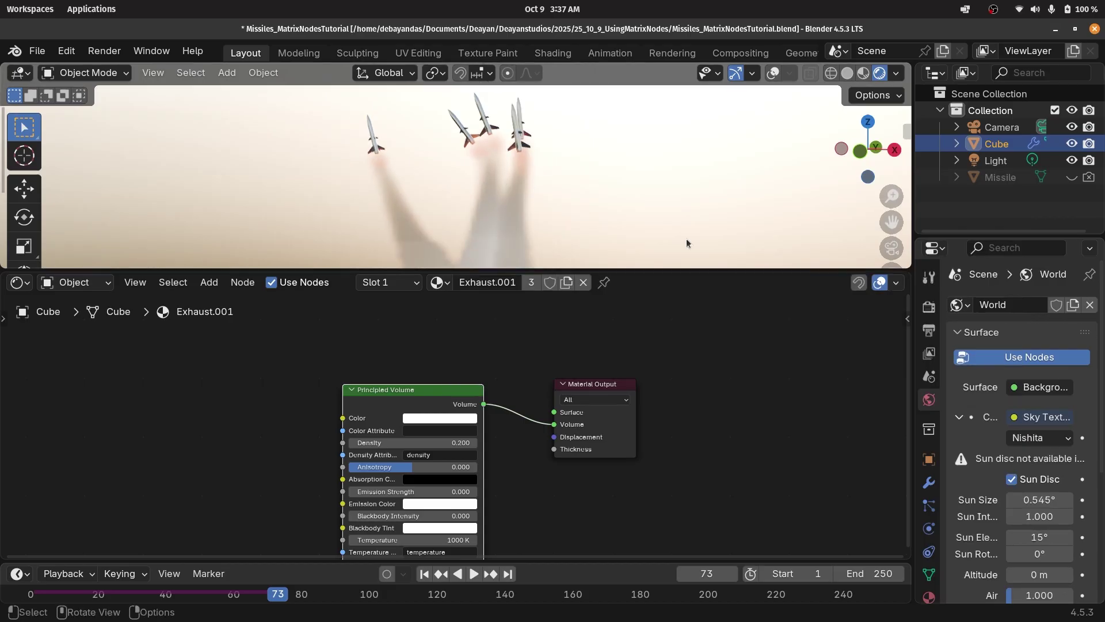
Change the world sky type to Preetham and adjust its sun direction.
{"action": "left_click", "coordinate": [1029, 438]}
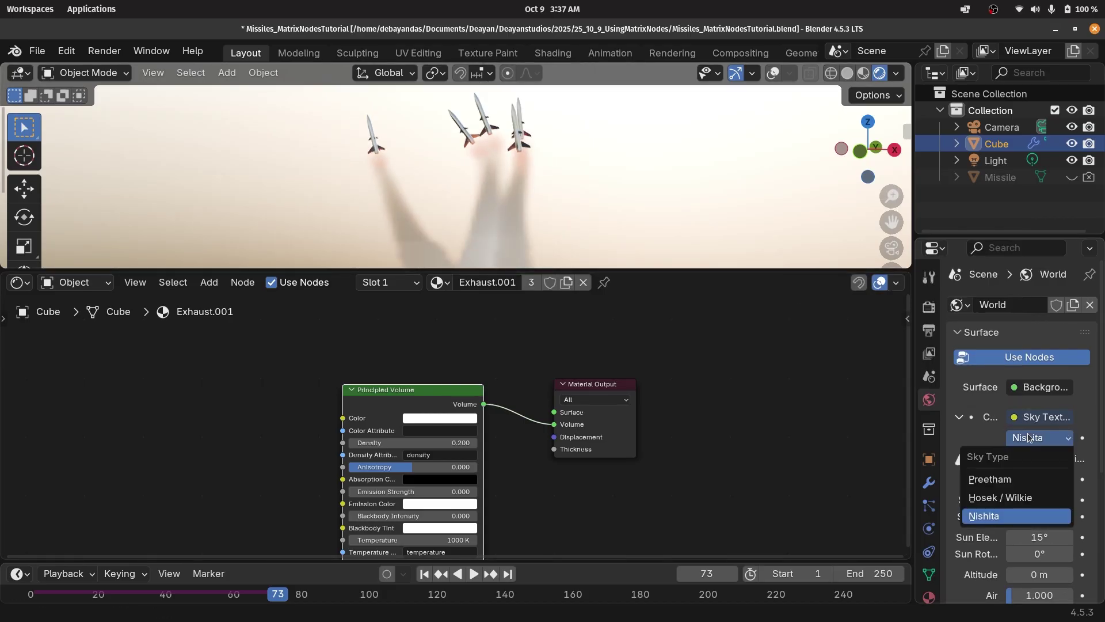
{"action": "left_click", "coordinate": [1006, 476]}
{"action": "mouse_move", "coordinate": [1035, 466]}
{"action": "left_mouse_down"}
{"action": "mouse_move", "coordinate": [1043, 511]}
{"action": "mouse_move", "coordinate": [1012, 471]}
{"action": "mouse_move", "coordinate": [1043, 473]}
{"action": "left_mouse_up"}
{"action": "scroll", "coordinate": [535, 228], "scroll_direction": "down", "scroll_amount": 2}
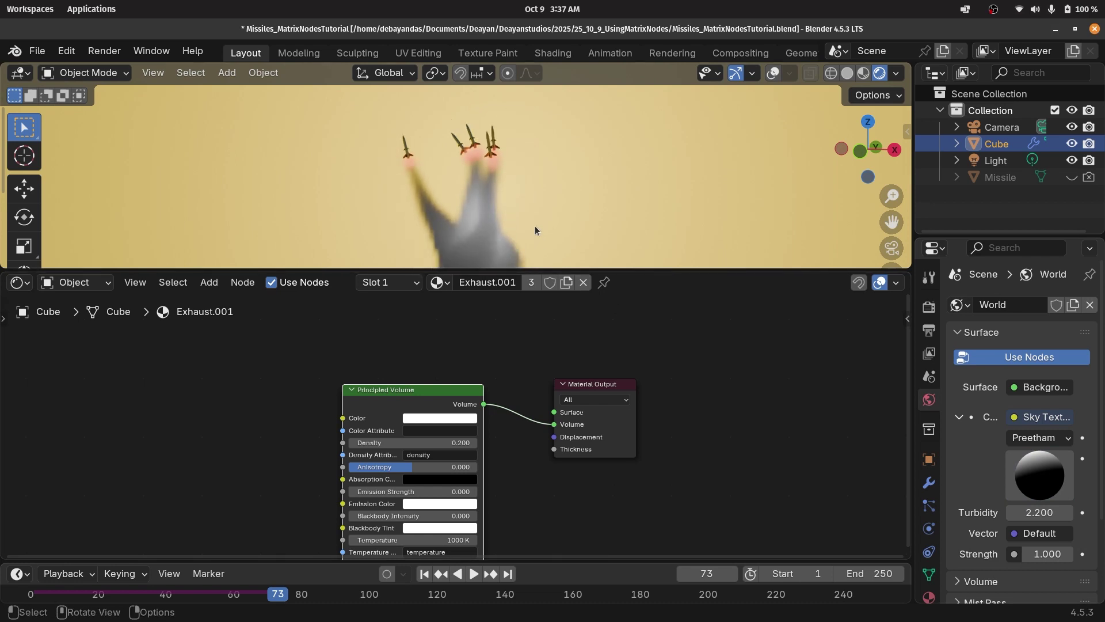
{"action": "scroll", "coordinate": [535, 230], "scroll_direction": "up", "scroll_amount": 2}
Convert the scene's Light to a Sun light and set its strength to 1.
{"action": "left_click", "coordinate": [995, 160]}
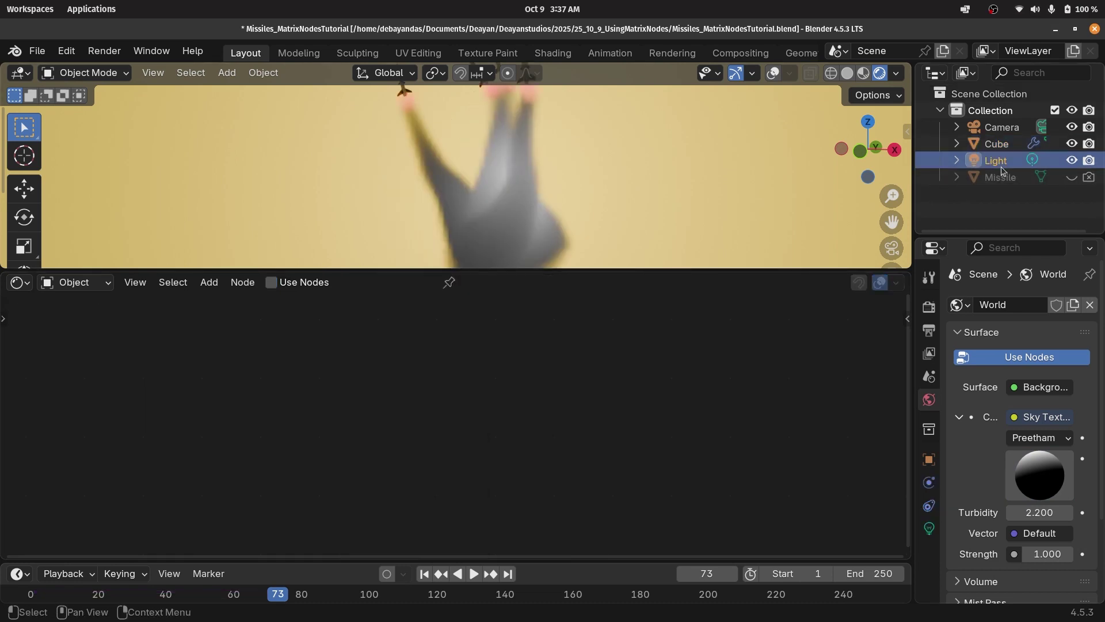
{"action": "left_click", "coordinate": [930, 528]}
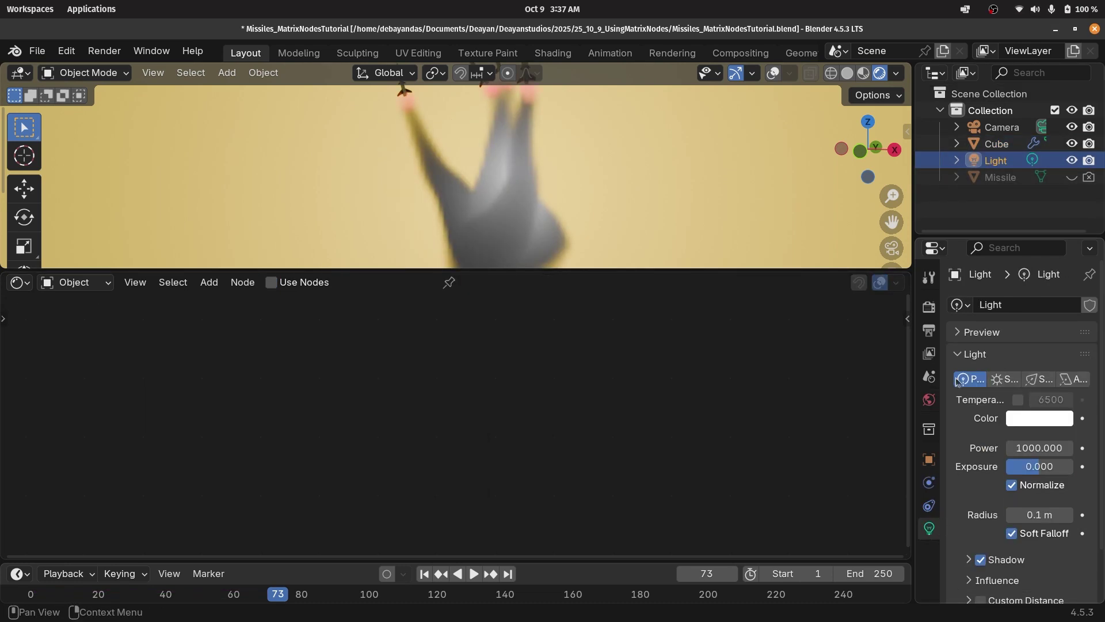
{"action": "left_click", "coordinate": [1004, 379]}
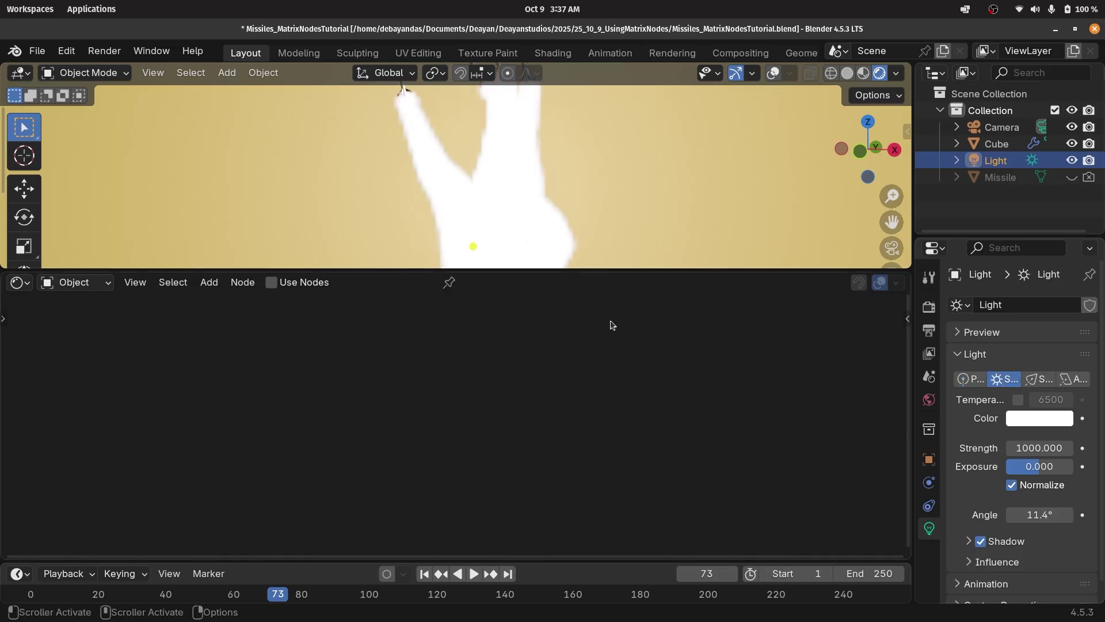
{"action": "left_click", "coordinate": [1016, 448]}
{"action": "type", "text": "1"}
{"action": "key", "text": "Return"}
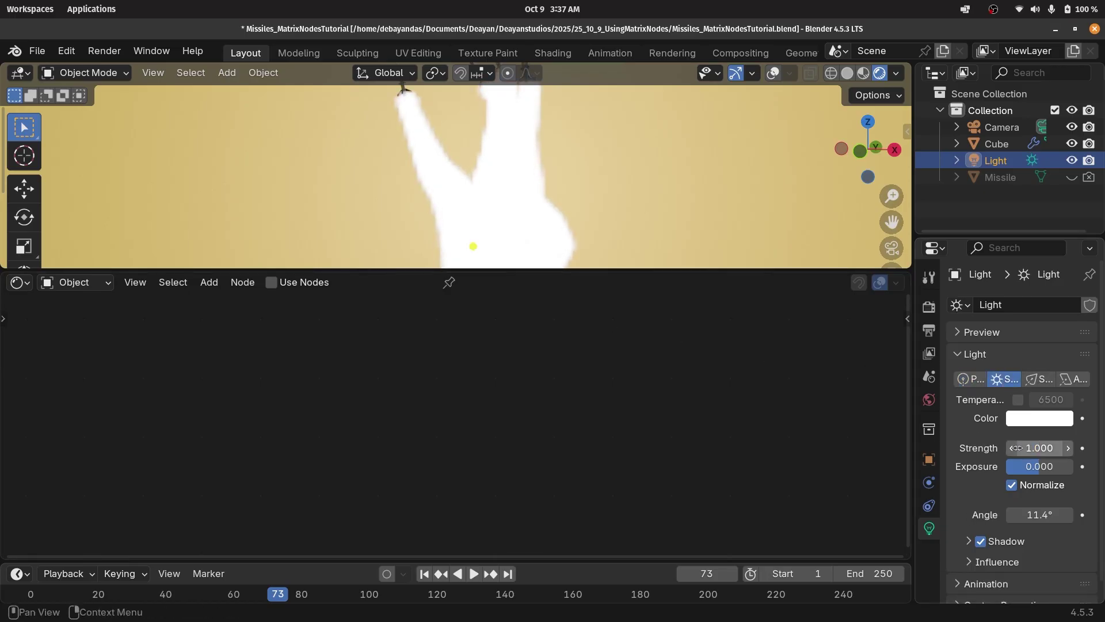
Add a plane mesh and scale it up about 79 times to make a large ground surface.
{"action": "middle_click_drag", "start_coordinate": [629, 215], "coordinate": [477, 237]}
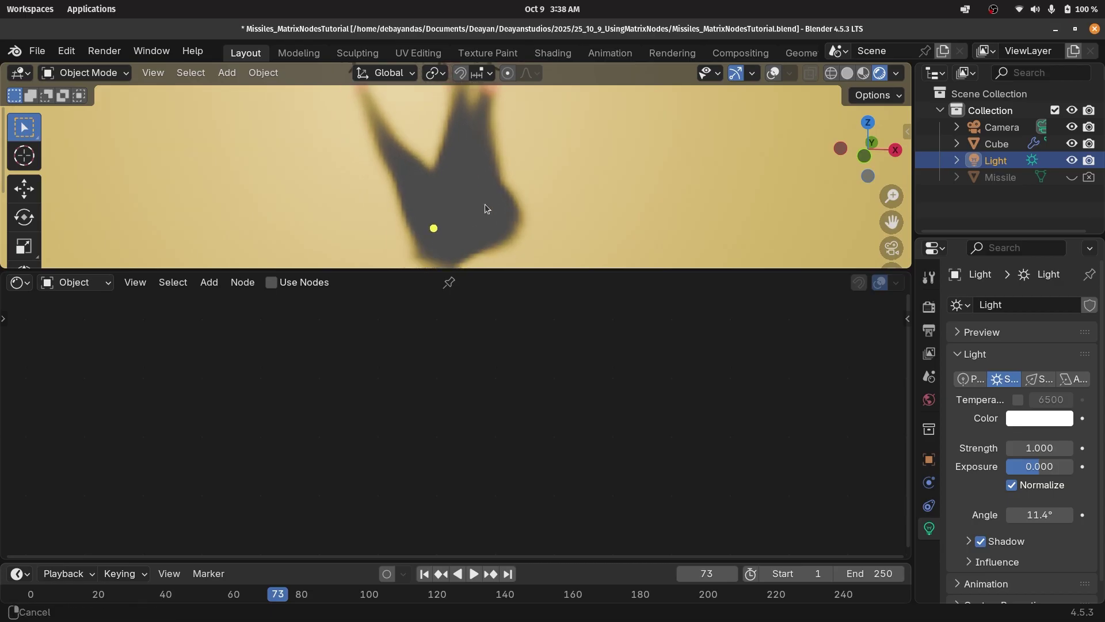
{"action": "key", "text": "shift+a"}
{"action": "mouse_move", "coordinate": [476, 218]}
{"action": "left_click", "coordinate": [564, 223]}
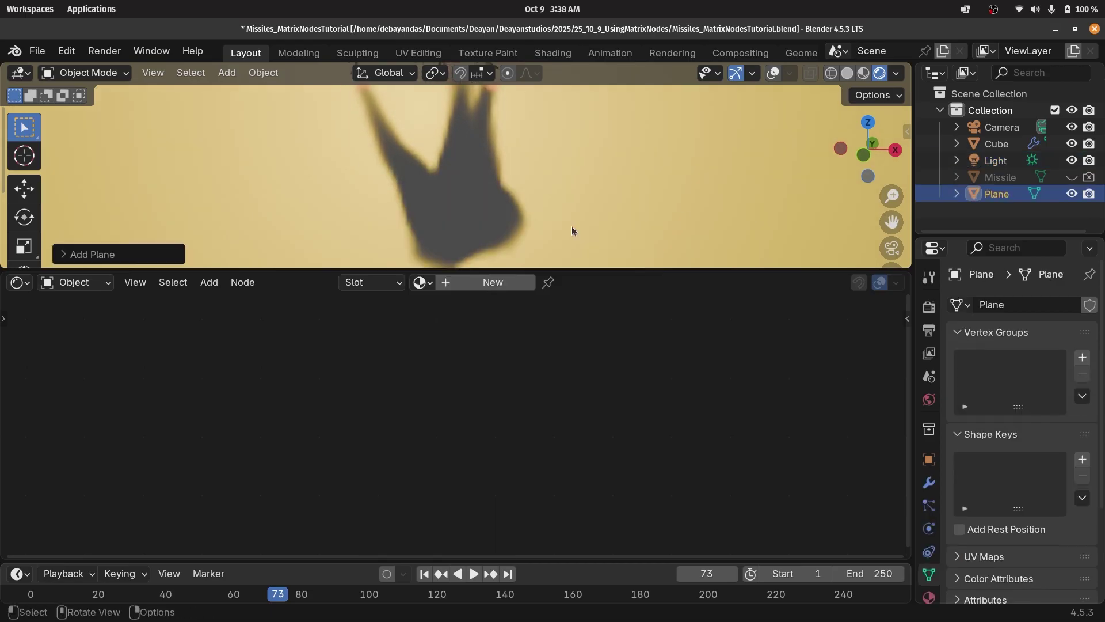
{"action": "key", "text": "s"}
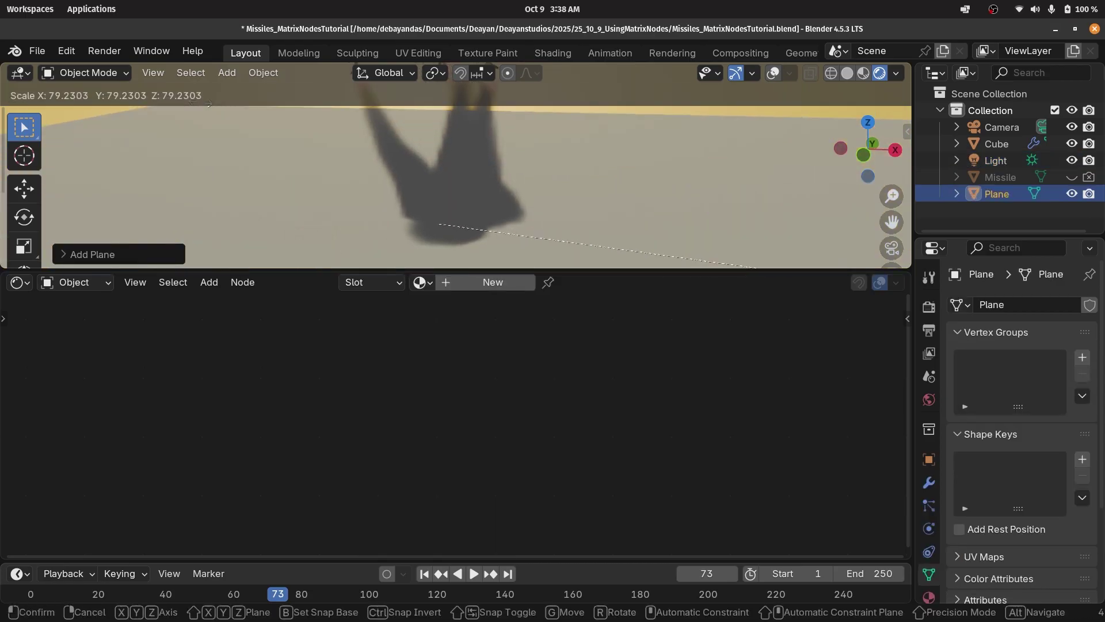
{"action": "key", "text": "Return"}
Position the ground plane along Z at the base of the missiles at the animation's start, and play the animation to check it.
{"action": "key", "text": "g"}
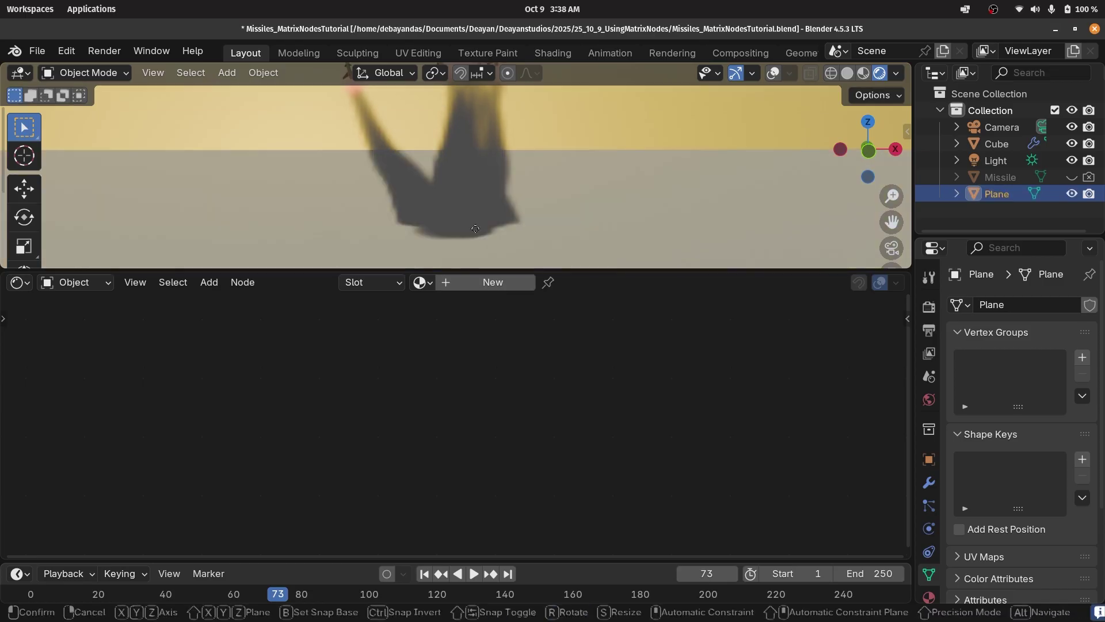
{"action": "key", "text": "z"}
{"action": "left_click", "coordinate": [469, 265]}
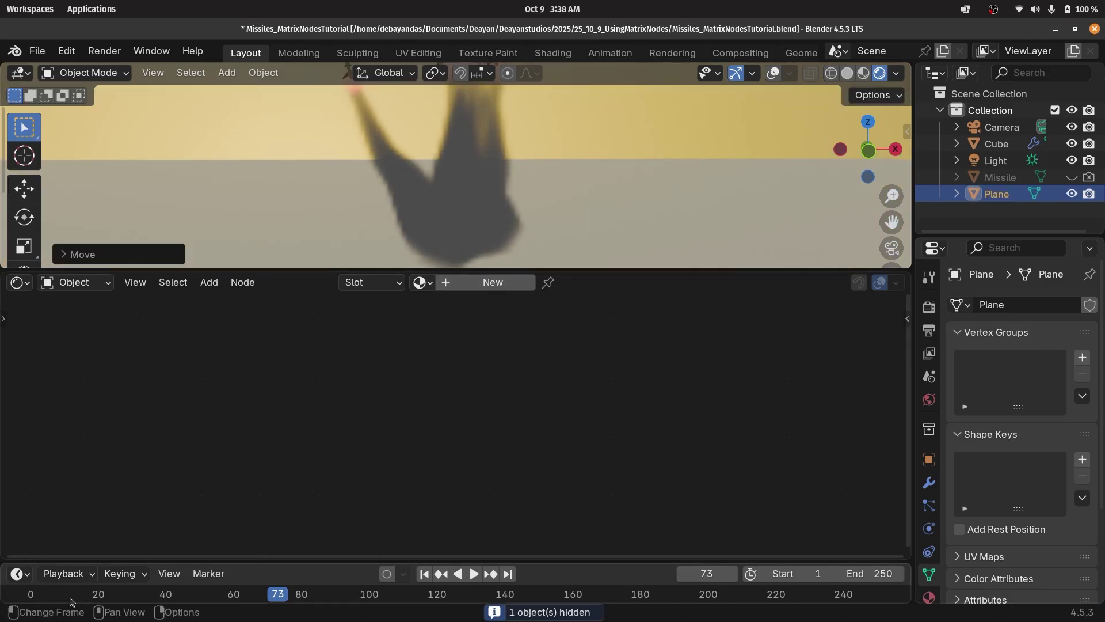
{"action": "left_click", "coordinate": [29, 597]}
{"action": "scroll", "coordinate": [519, 224], "scroll_direction": "up", "scroll_amount": 3}
{"action": "middle_click_drag", "start_coordinate": [519, 223], "coordinate": [531, 129], "text": "shift"}
{"action": "key", "text": "g"}
{"action": "key", "text": "z"}
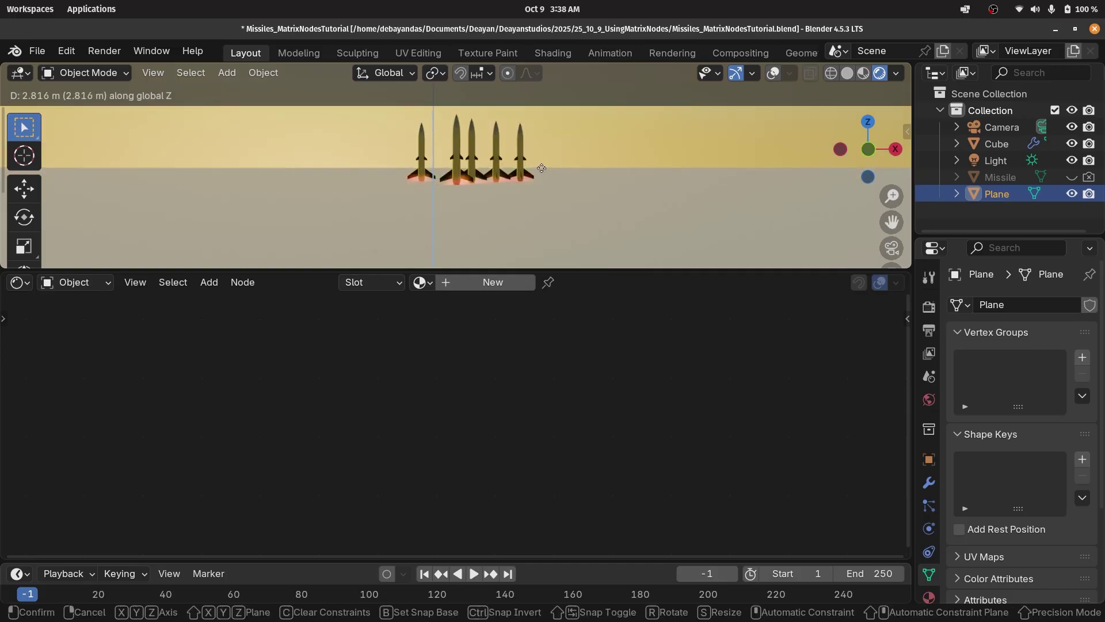
{"action": "left_click", "coordinate": [543, 176]}
{"action": "key", "text": "space"}
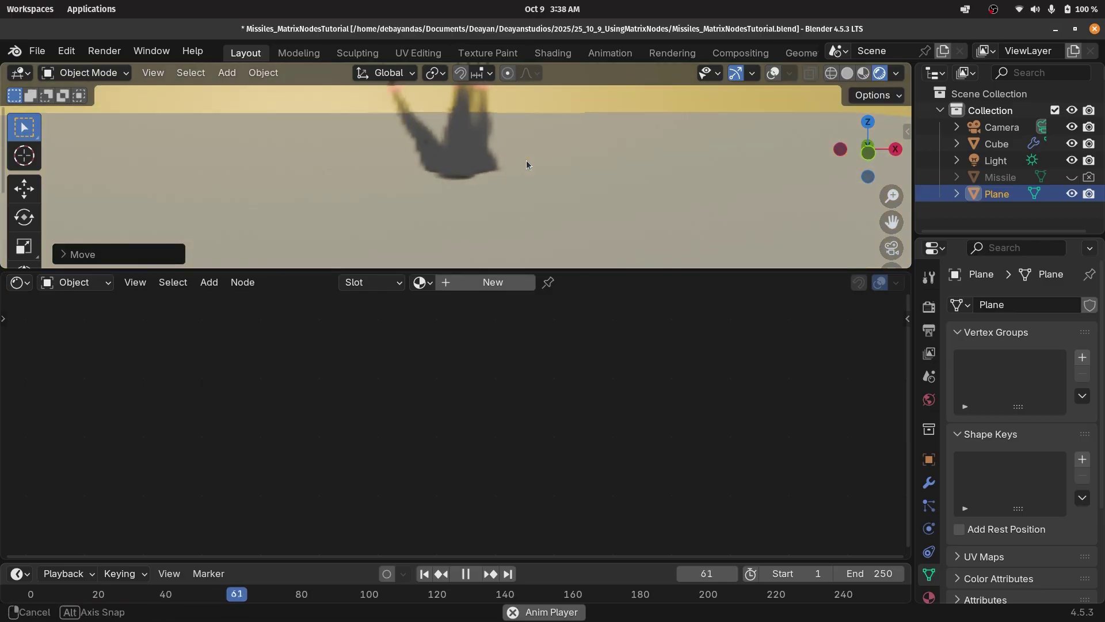
{"action": "key", "text": "space"}
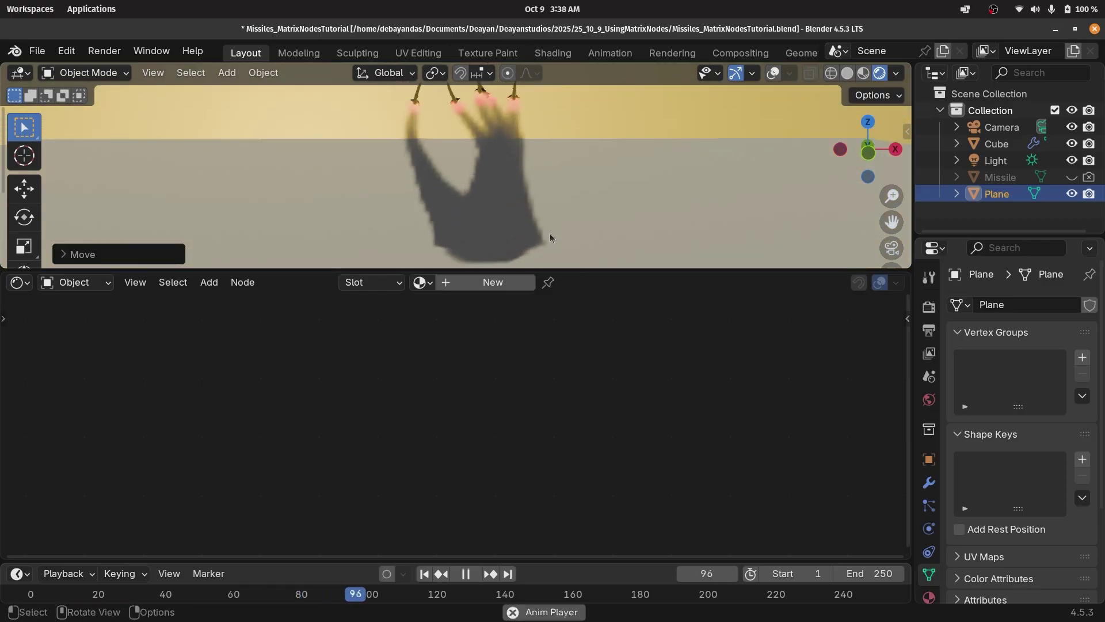
Look through the camera, enlarge the 3D view, and reposition the camera to frame the exhaust trails above the ground plane.
{"action": "left_click", "coordinate": [1000, 127]}
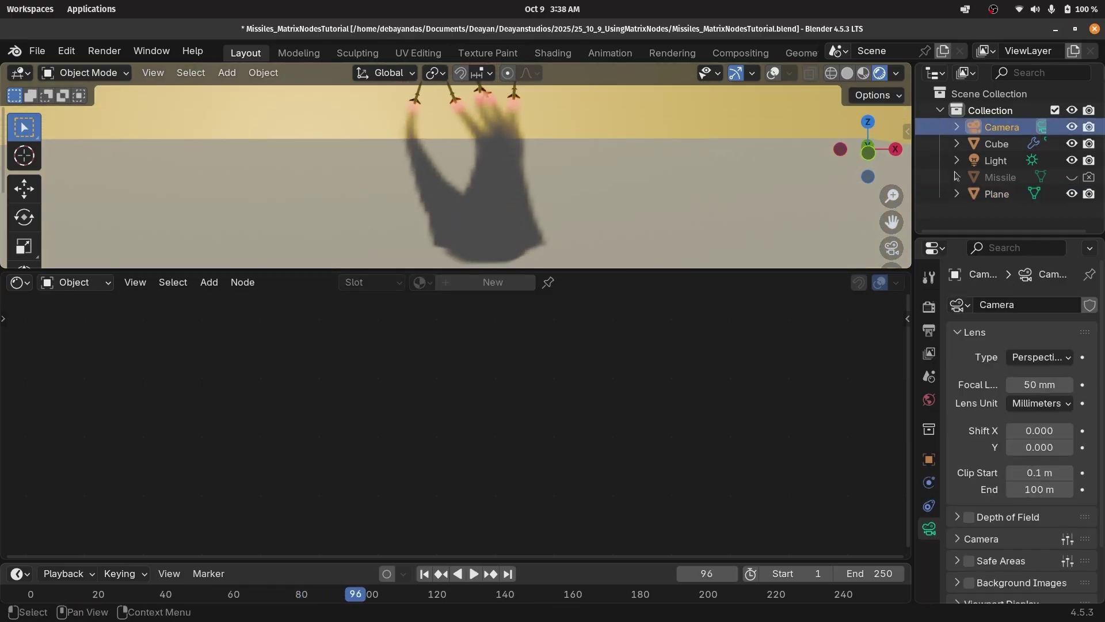
{"action": "left_click", "coordinate": [890, 248]}
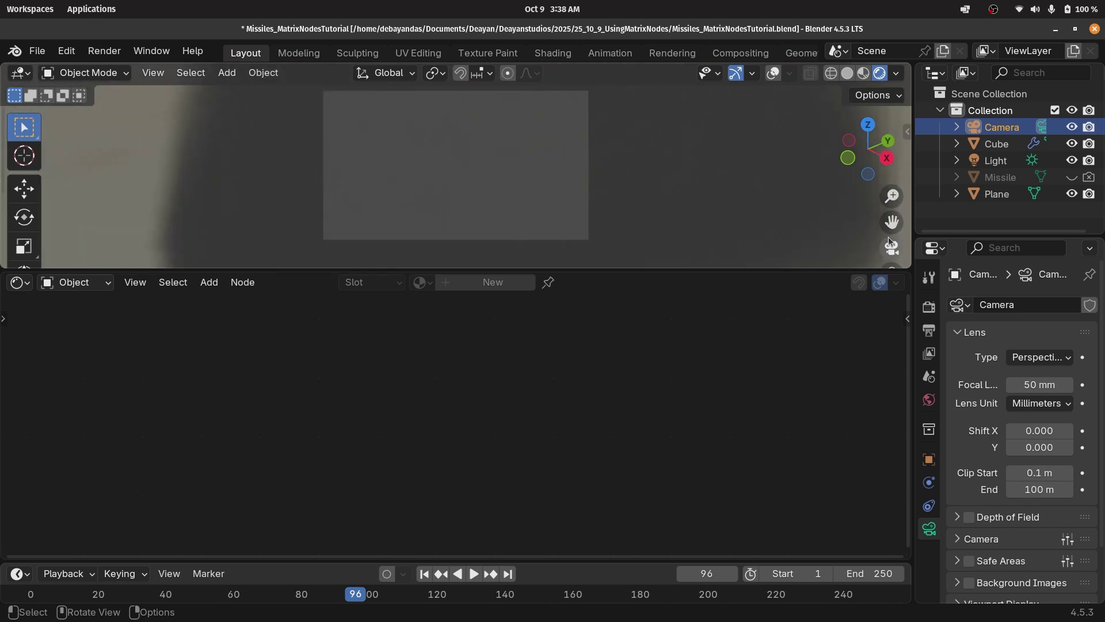
{"action": "left_click_drag", "start_coordinate": [853, 269], "coordinate": [852, 321]}
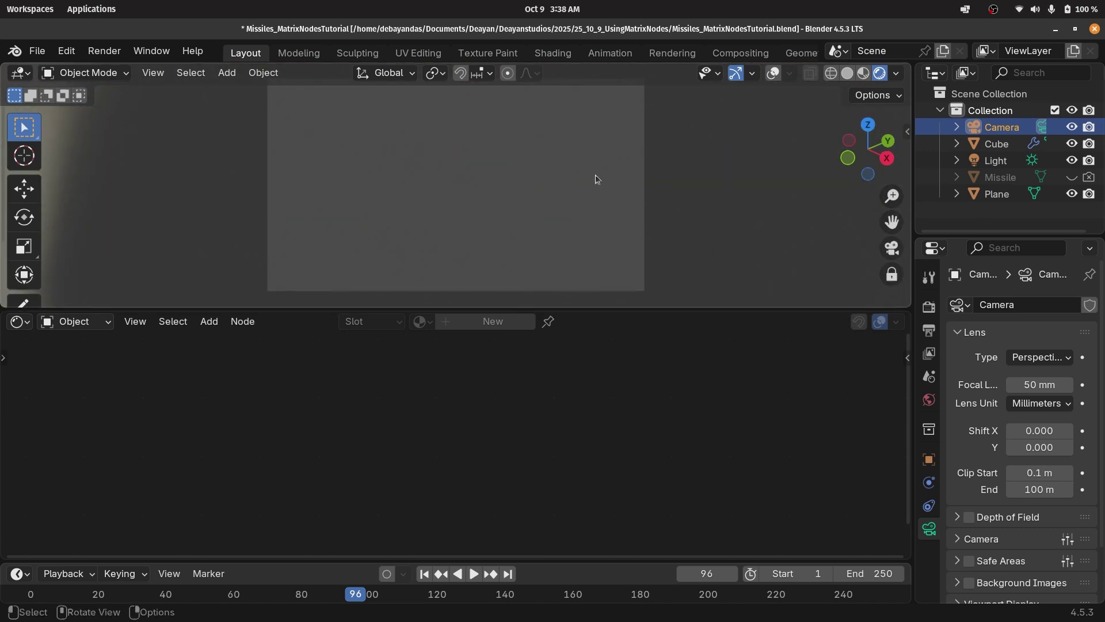
{"action": "mouse_move", "coordinate": [595, 179]}
{"action": "middle_mouse_down"}
{"action": "mouse_move", "coordinate": [617, 135]}
{"action": "mouse_move", "coordinate": [638, 244]}
{"action": "mouse_move", "coordinate": [600, 219]}
{"action": "mouse_move", "coordinate": [597, 149]}
{"action": "mouse_move", "coordinate": [593, 190]}
{"action": "middle_mouse_up"}
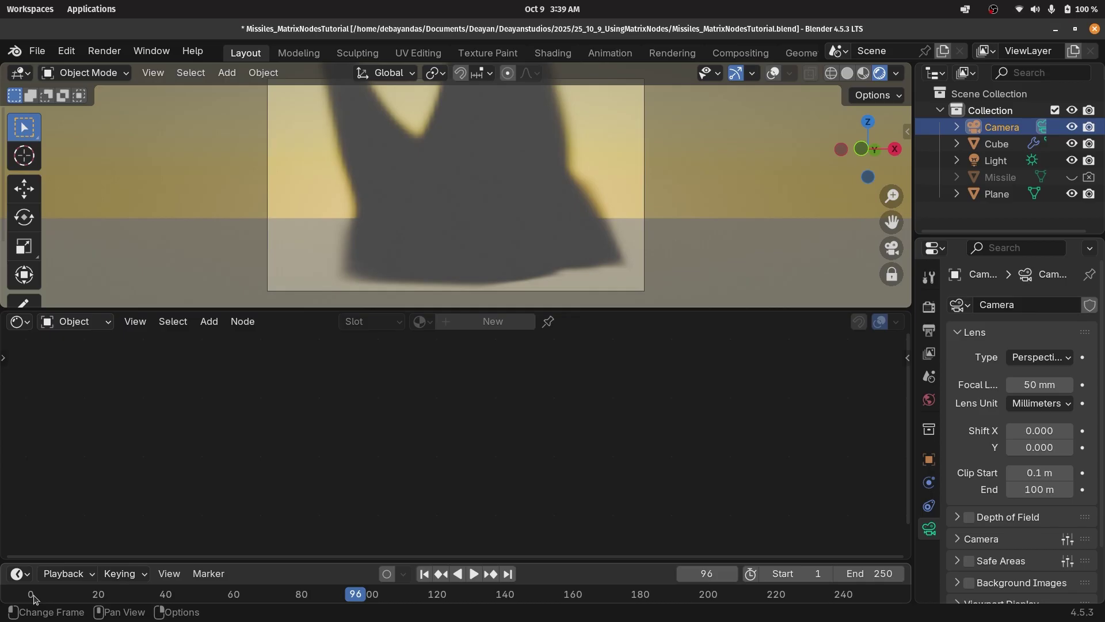
Insert a keyframe for the camera at frame 1, and move to frame 250.
{"action": "left_click", "coordinate": [33, 599]}
{"action": "left_click_drag", "start_coordinate": [172, 561], "coordinate": [173, 513]}
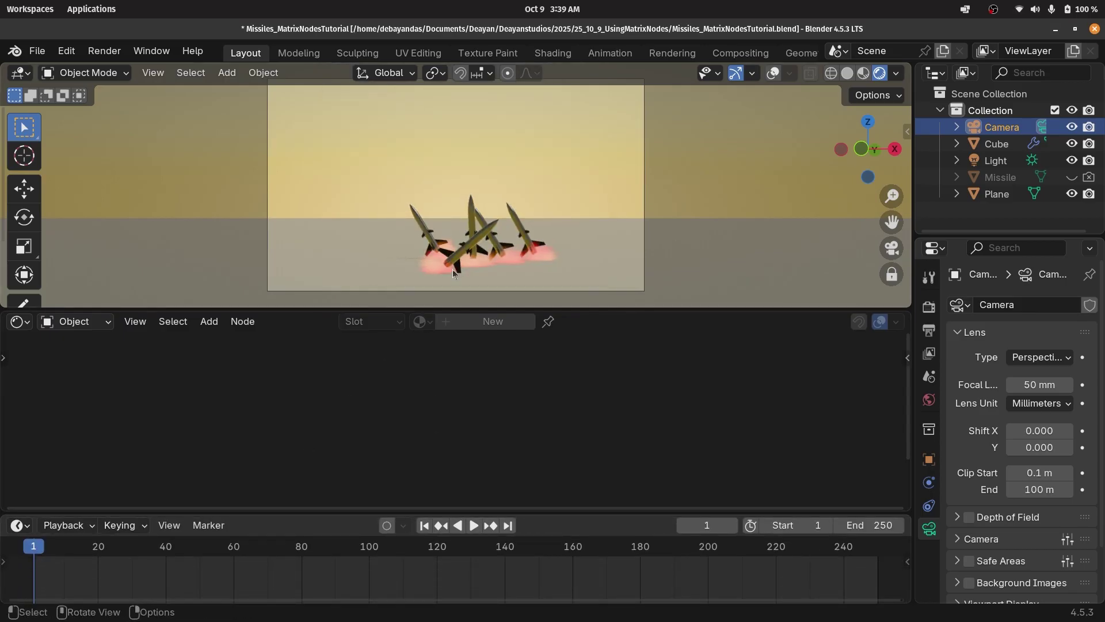
{"action": "left_click", "coordinate": [643, 180]}
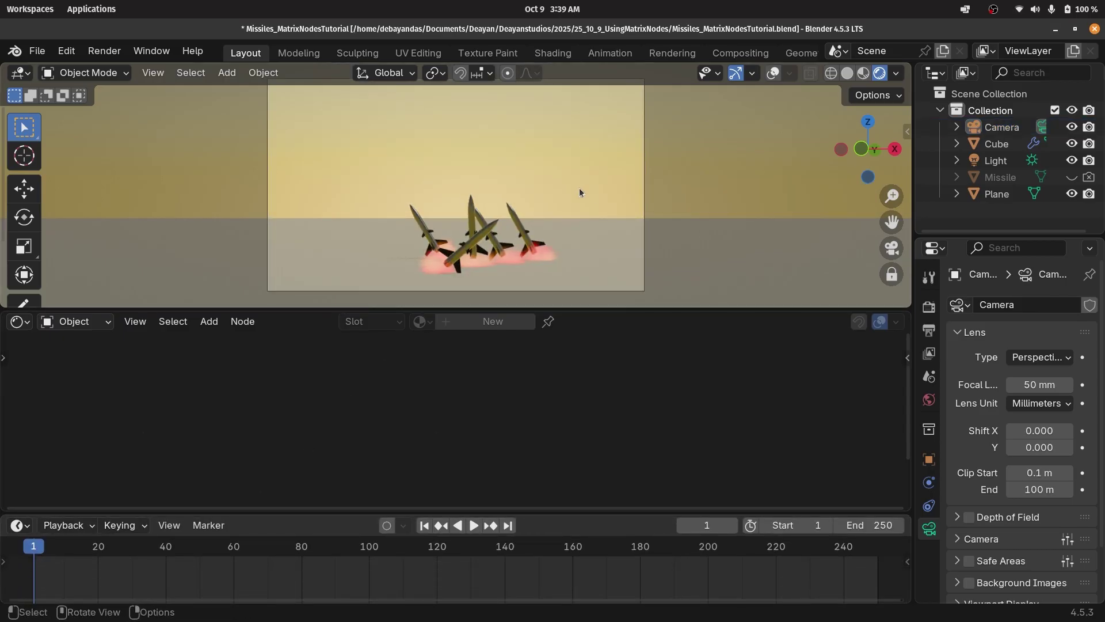
{"action": "key", "text": "i"}
{"action": "key", "text": "ctrl+z"}
{"action": "key", "text": "i"}
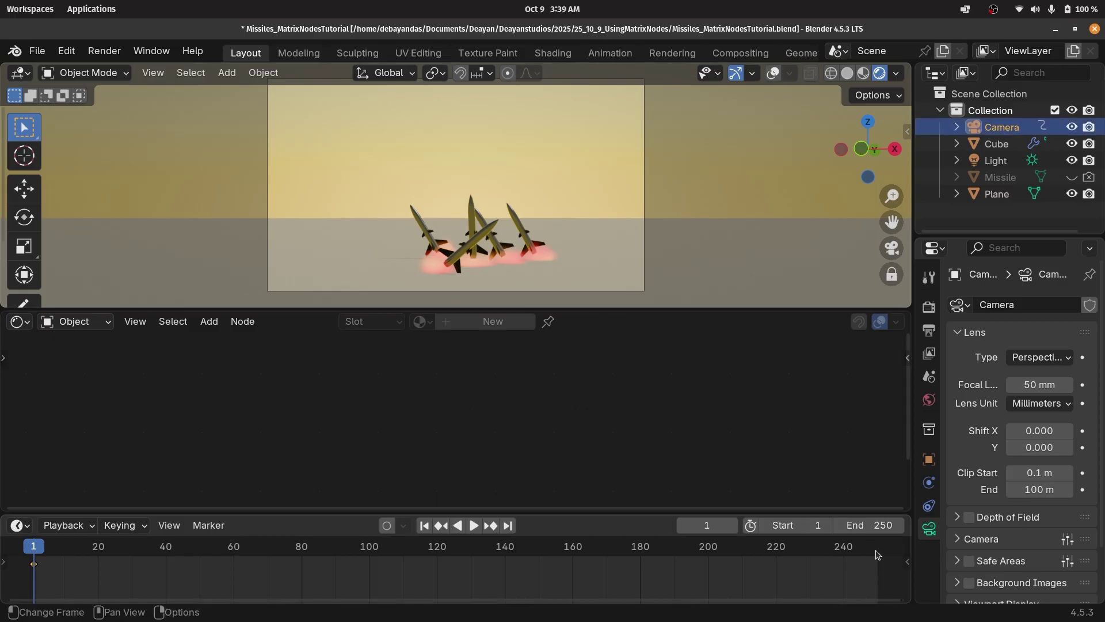
{"action": "left_click", "coordinate": [877, 555]}
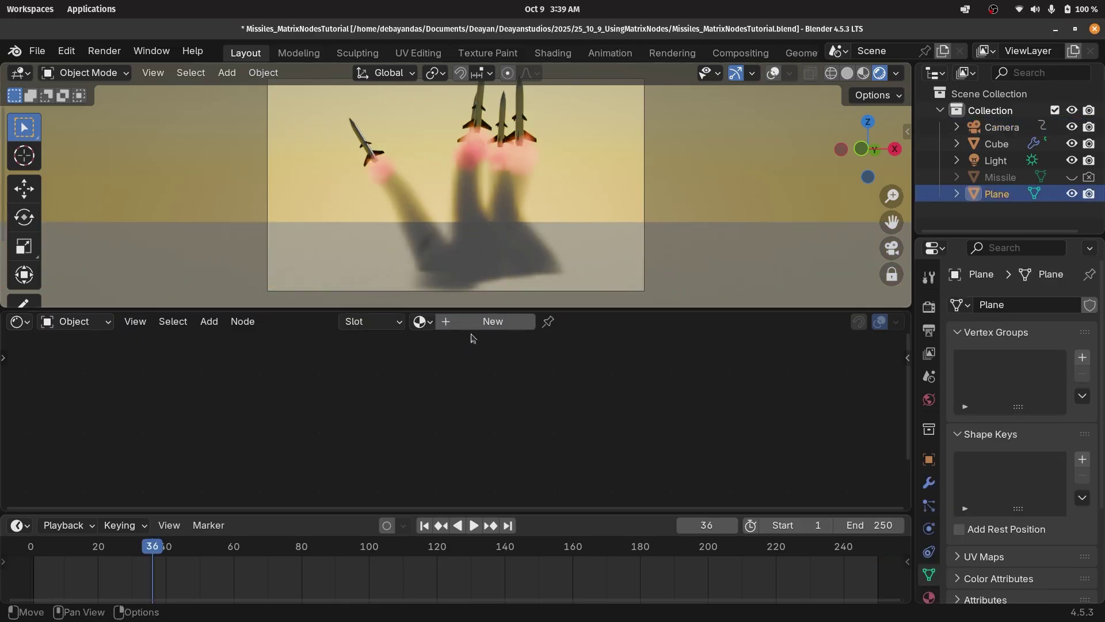
Create a new material for the ground plane with roughness 1 and a dark brown base color.
{"action": "left_click", "coordinate": [501, 320]}
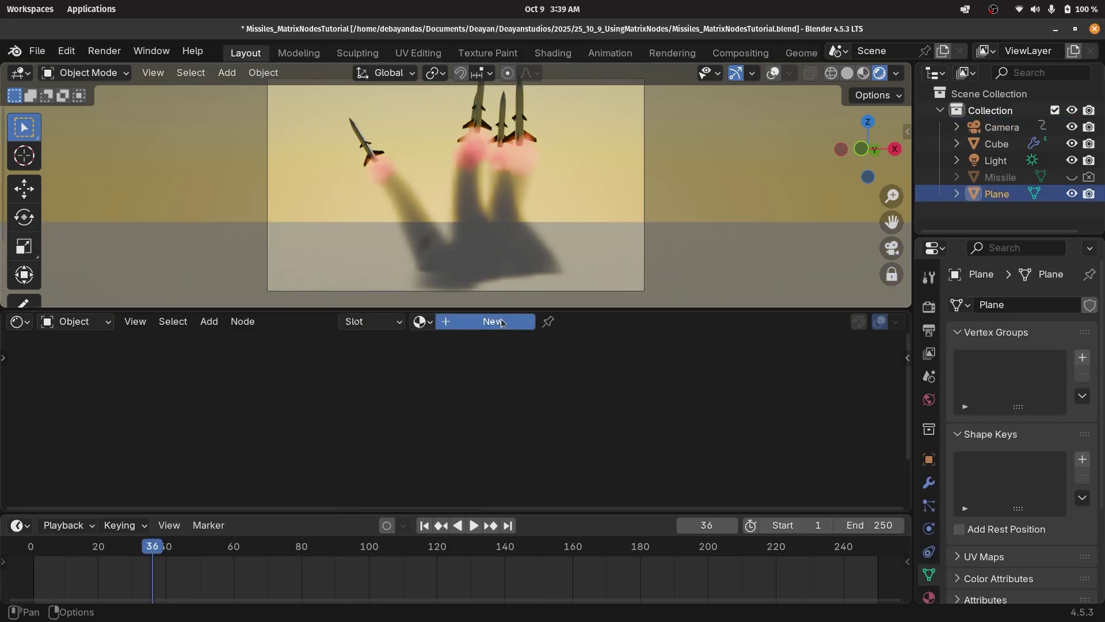
{"action": "left_click", "coordinate": [501, 322]}
{"action": "left_click_drag", "start_coordinate": [388, 423], "coordinate": [394, 423]}
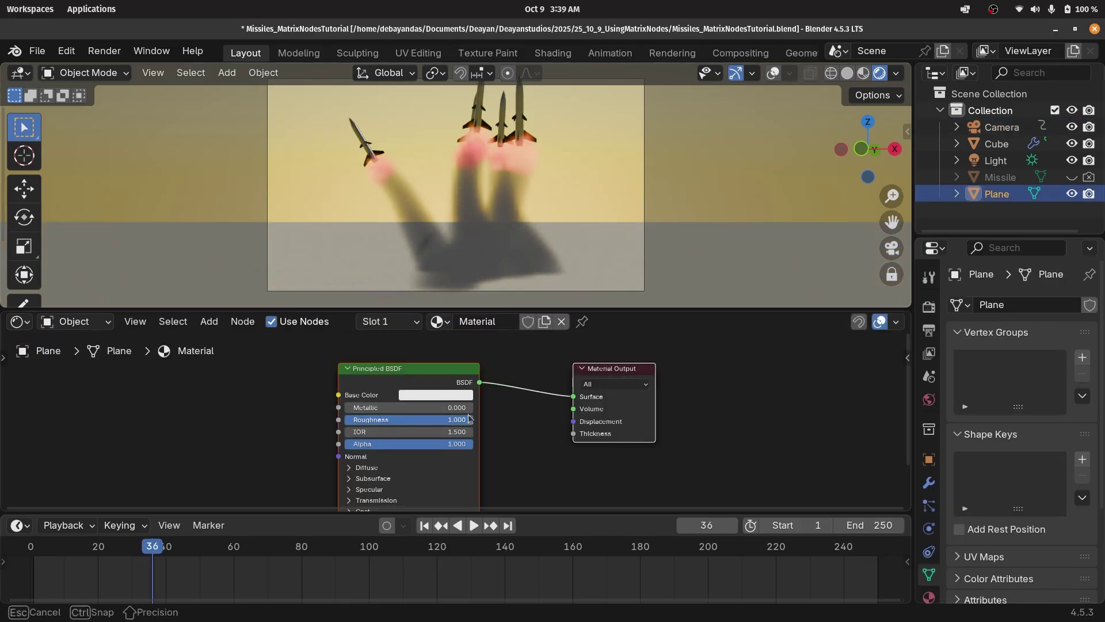
{"action": "left_click_drag", "start_coordinate": [469, 419], "coordinate": [469, 418]}
{"action": "left_click", "coordinate": [446, 395]}
{"action": "left_click", "coordinate": [444, 279]}
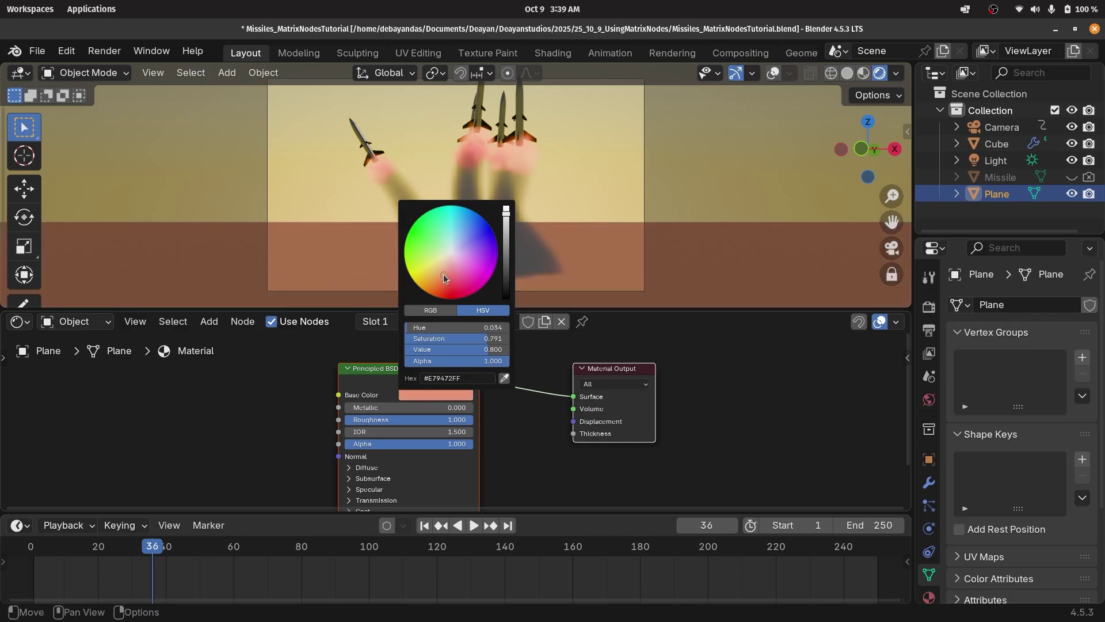
{"action": "left_click_drag", "start_coordinate": [447, 275], "coordinate": [449, 271]}
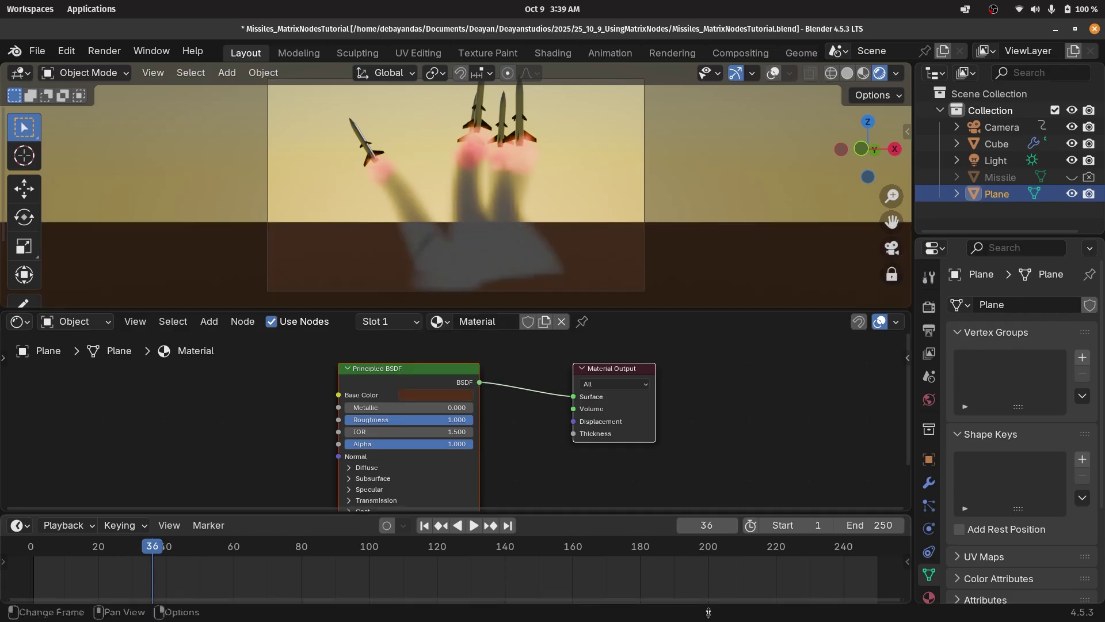
Set the timeline's playback sync to Frame Dropping, and play the animation from the start to check the motion.
{"action": "mouse_move", "coordinate": [725, 620]}
{"action": "key", "text": "space"}
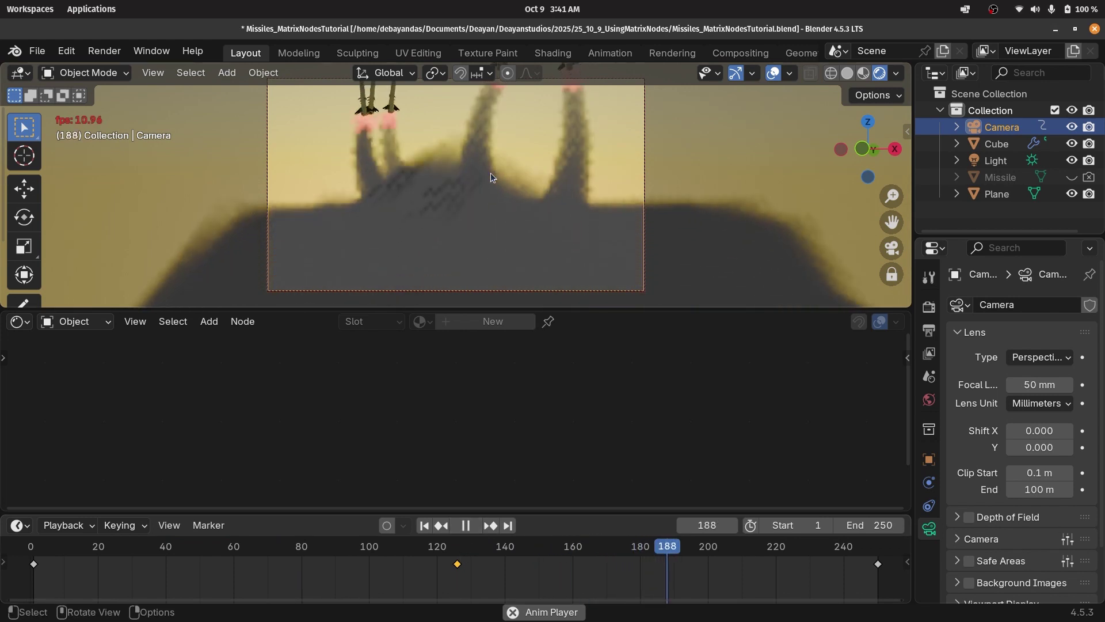
{"action": "left_click_drag", "start_coordinate": [117, 548], "coordinate": [30, 570]}
{"action": "left_click", "coordinate": [63, 525]}
{"action": "left_click", "coordinate": [199, 196]}
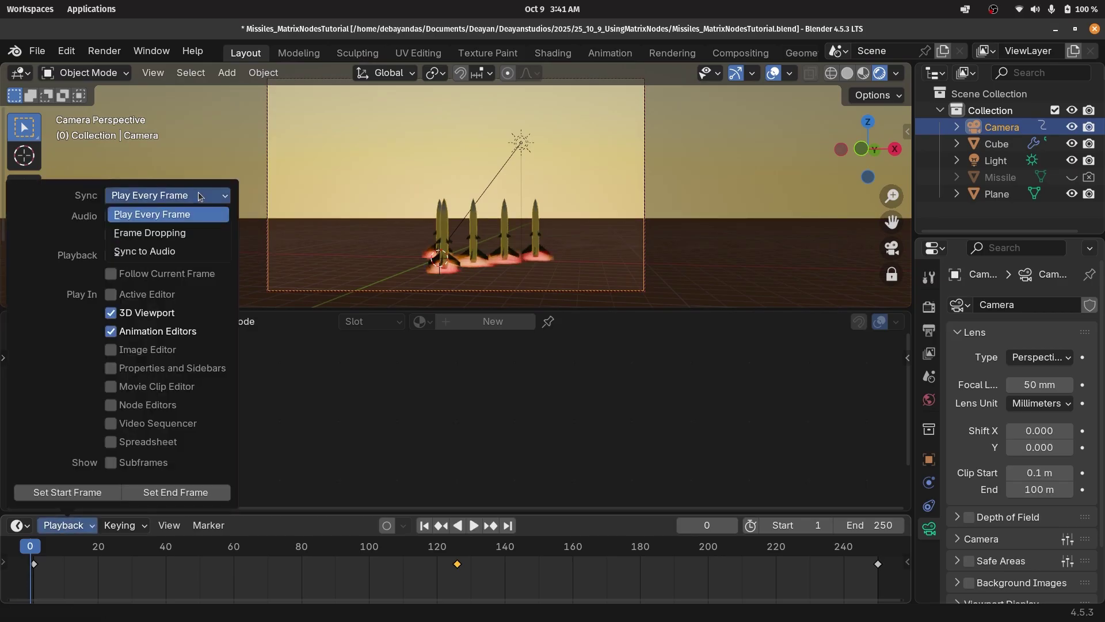
{"action": "left_click", "coordinate": [172, 232]}
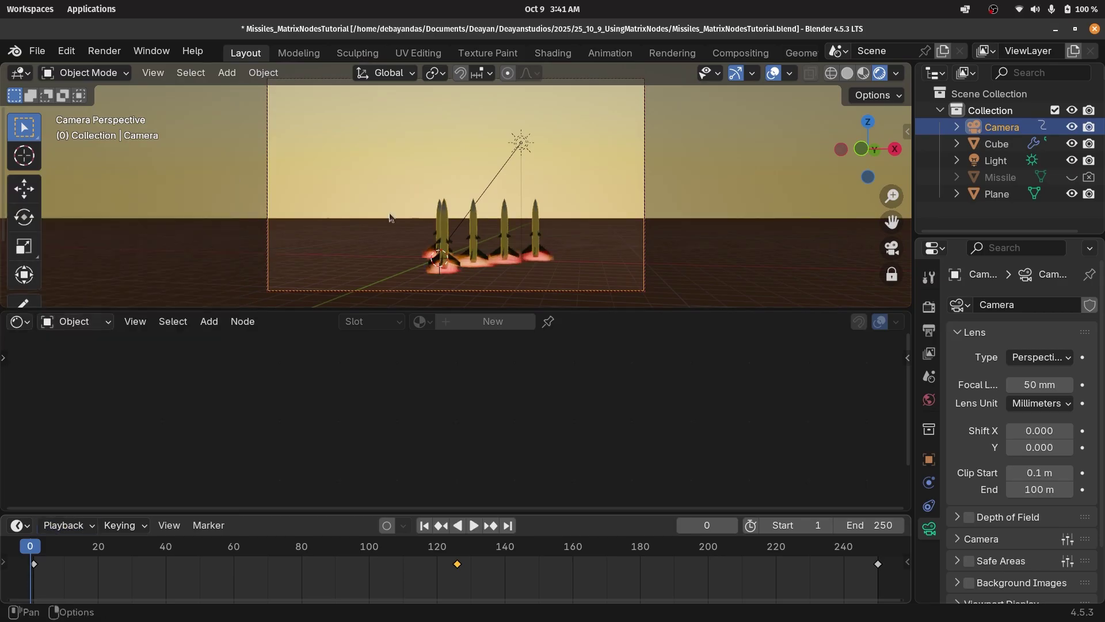
{"action": "key", "text": "space"}
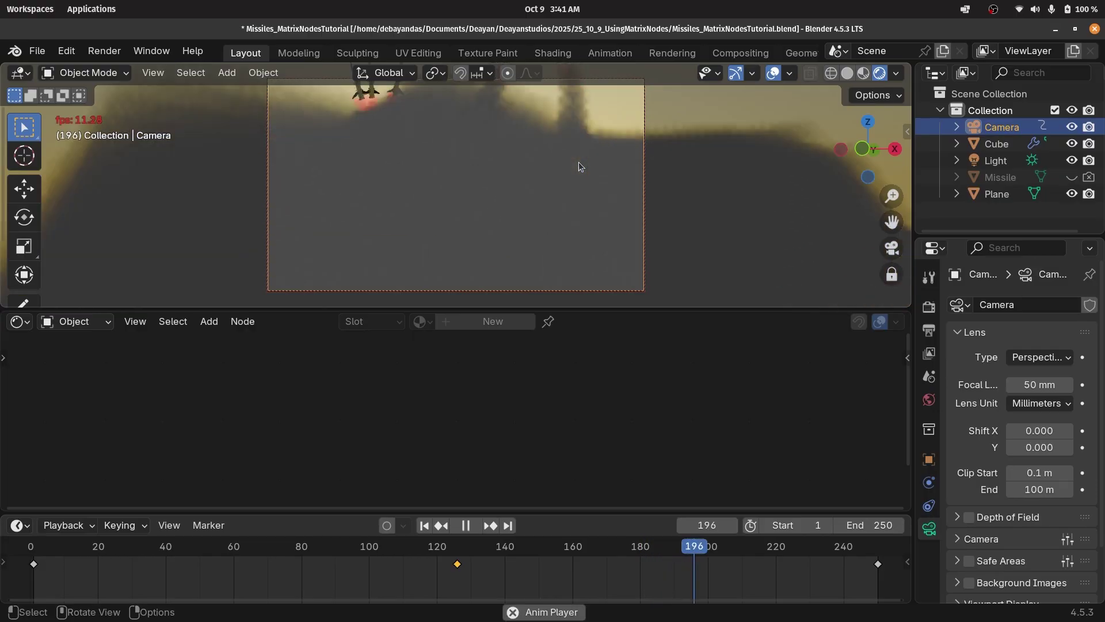
{"action": "key", "text": "space"}
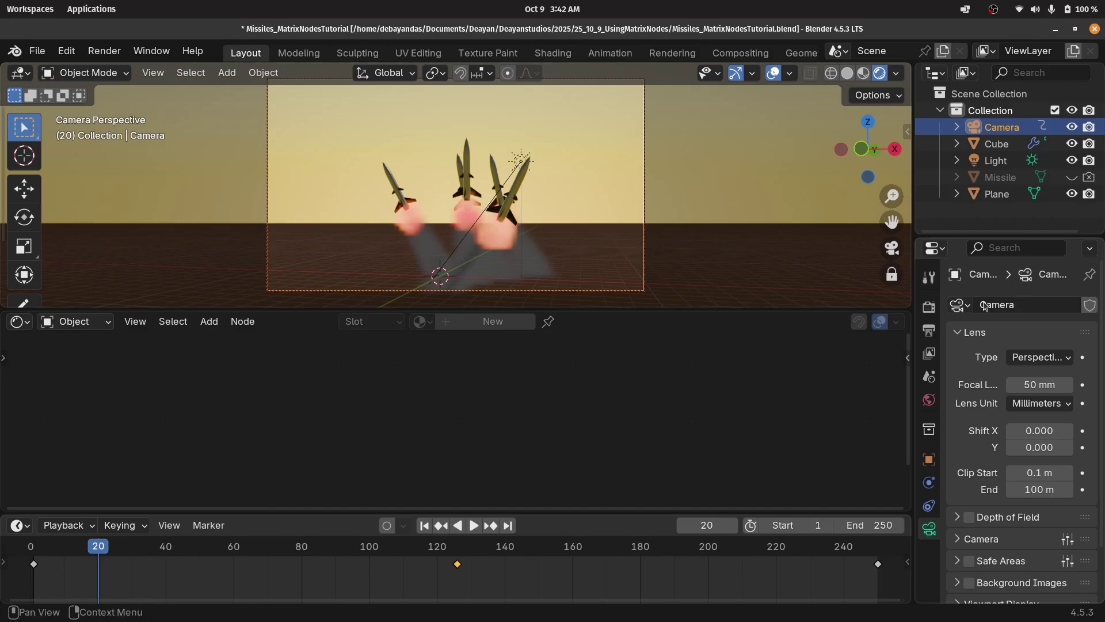
Set the volume resolution in the EEVEE render settings to 1:2.
{"action": "left_click", "coordinate": [929, 306]}
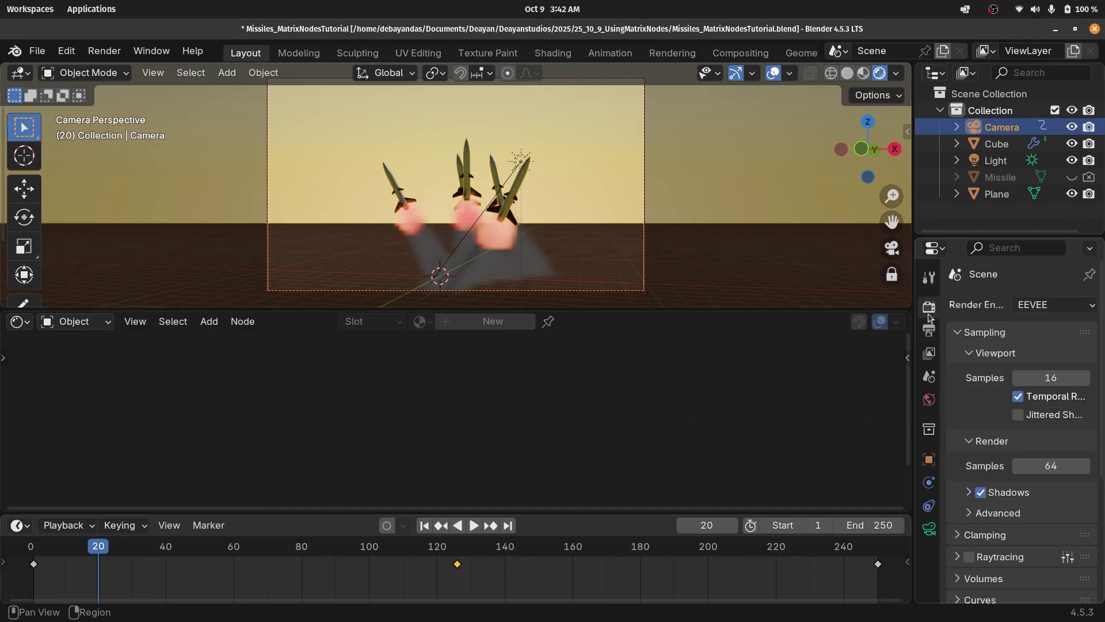
{"action": "scroll", "coordinate": [983, 461], "scroll_direction": "down", "scroll_amount": 5}
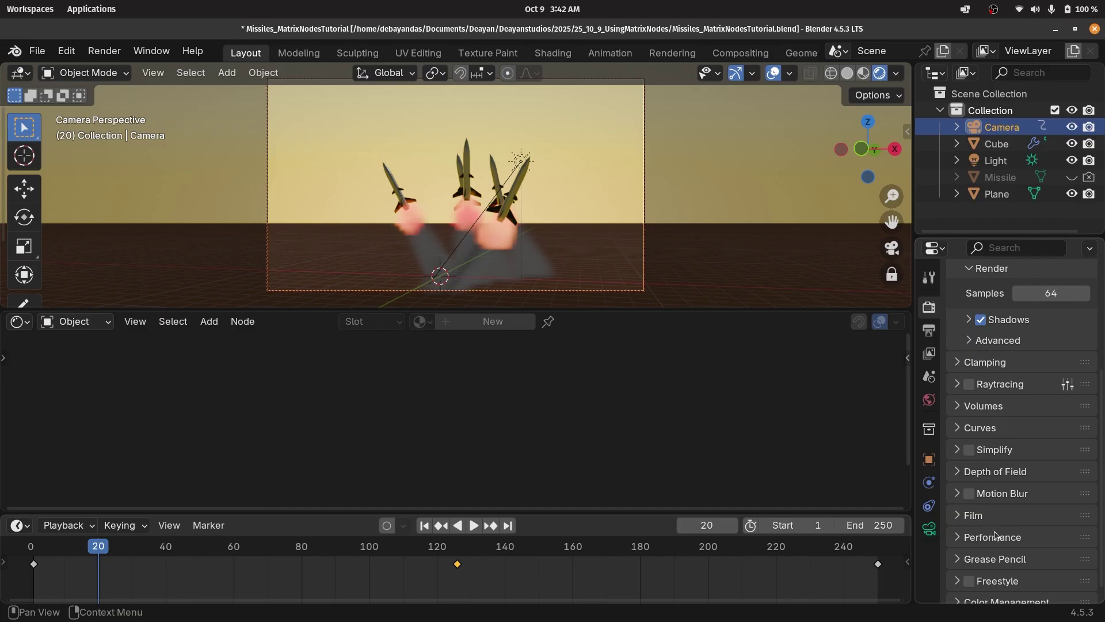
{"action": "left_click", "coordinate": [973, 406]}
{"action": "left_click", "coordinate": [1054, 432]}
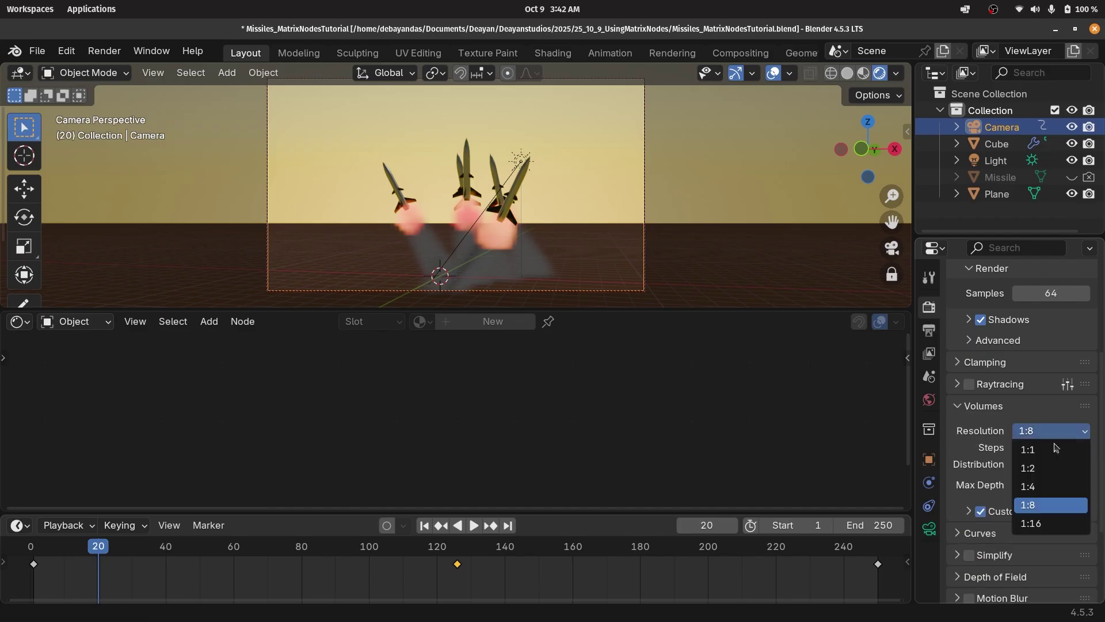
{"action": "left_click", "coordinate": [1047, 466]}
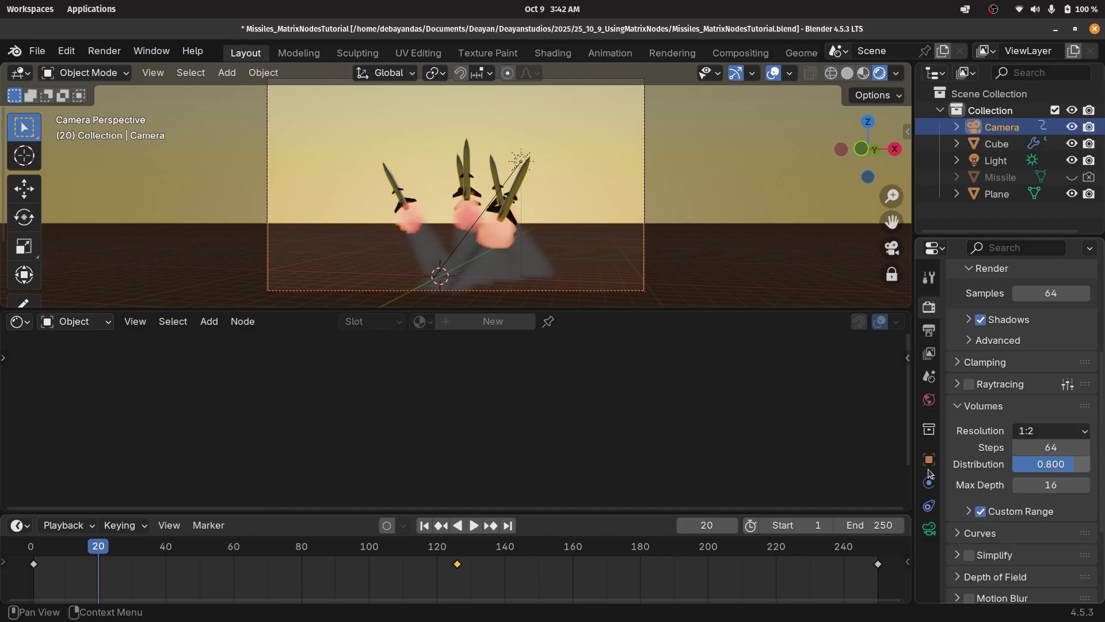
Set the custom range for volumes to start at 20 m and end at 70 m.
{"action": "left_click", "coordinate": [969, 512]}
{"action": "left_click_drag", "start_coordinate": [1050, 535], "coordinate": [1053, 536]}
{"action": "left_click", "coordinate": [1053, 535]}
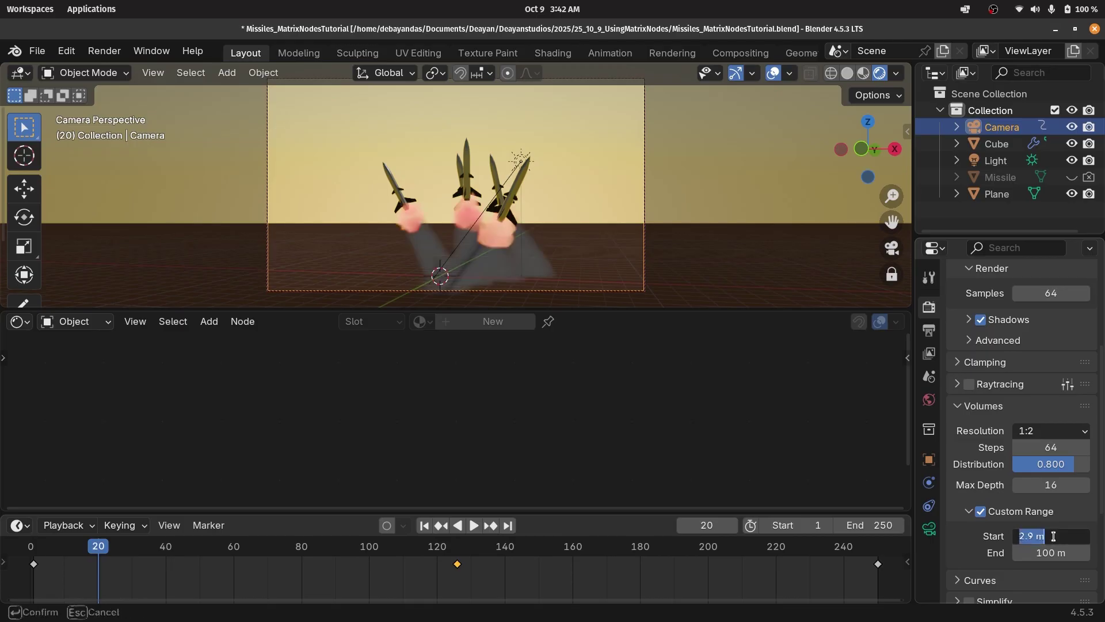
{"action": "key", "text": "Return"}
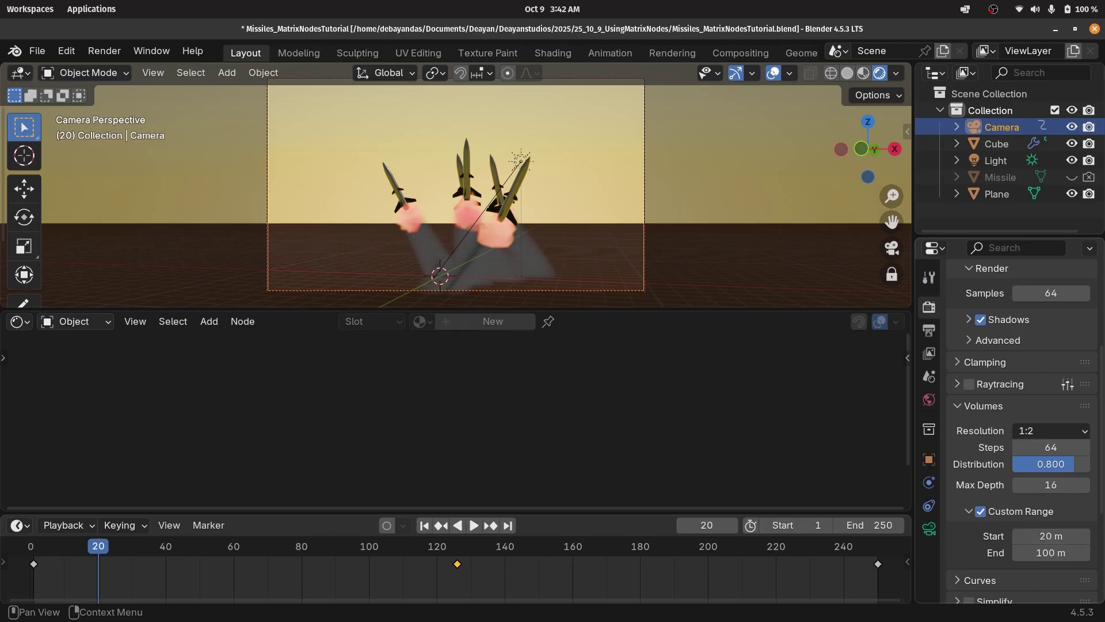
{"action": "left_click_drag", "start_coordinate": [1051, 553], "coordinate": [1051, 553]}
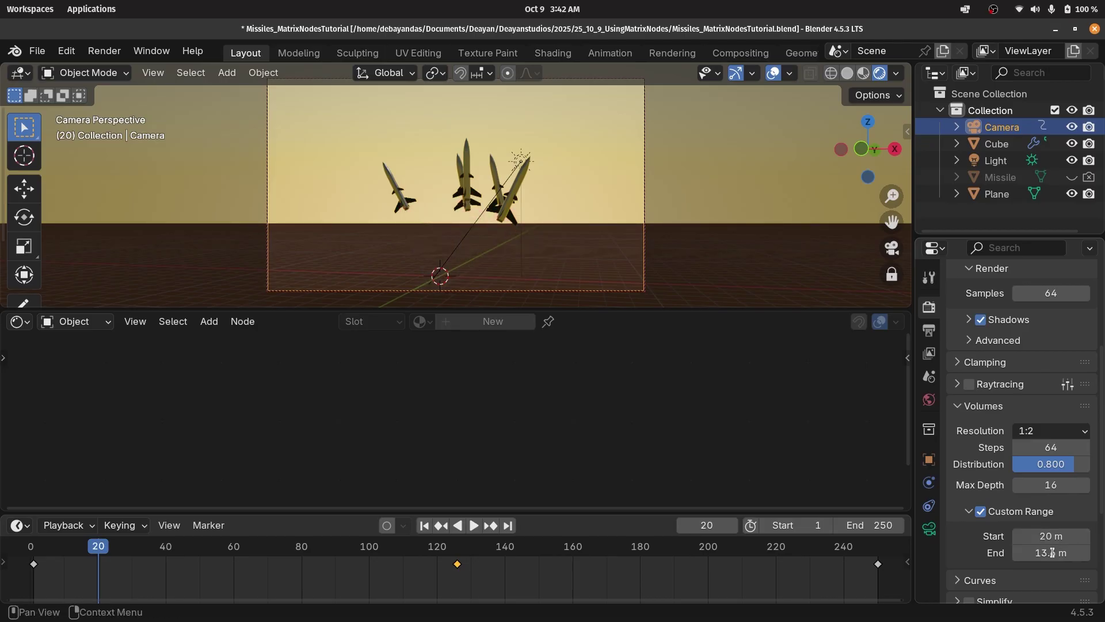
{"action": "left_click", "coordinate": [1052, 552]}
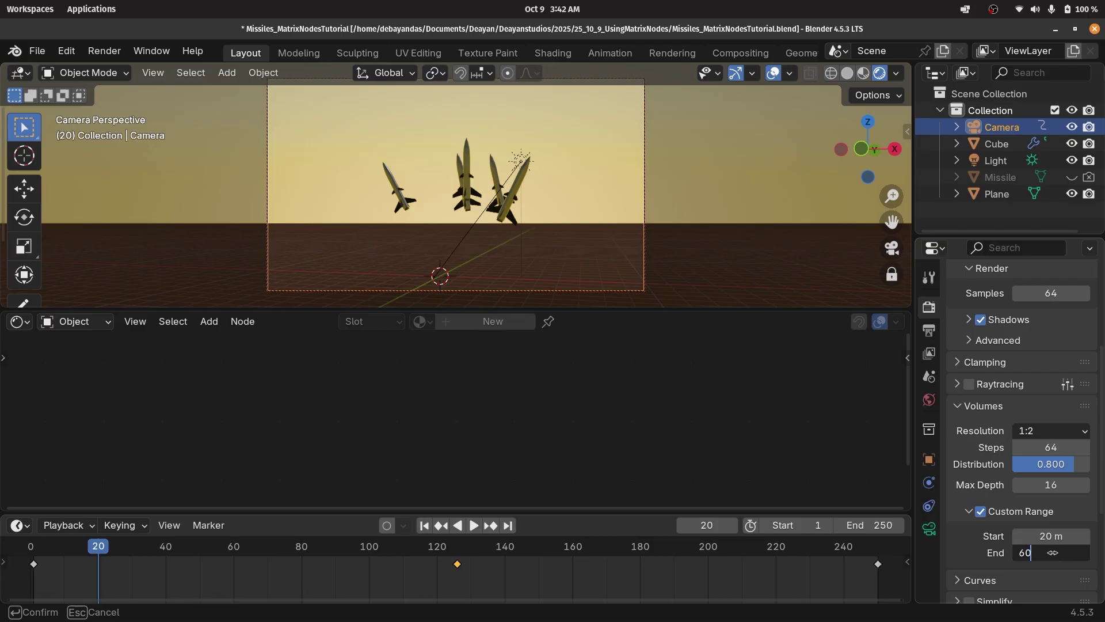
{"action": "key", "text": "Return"}
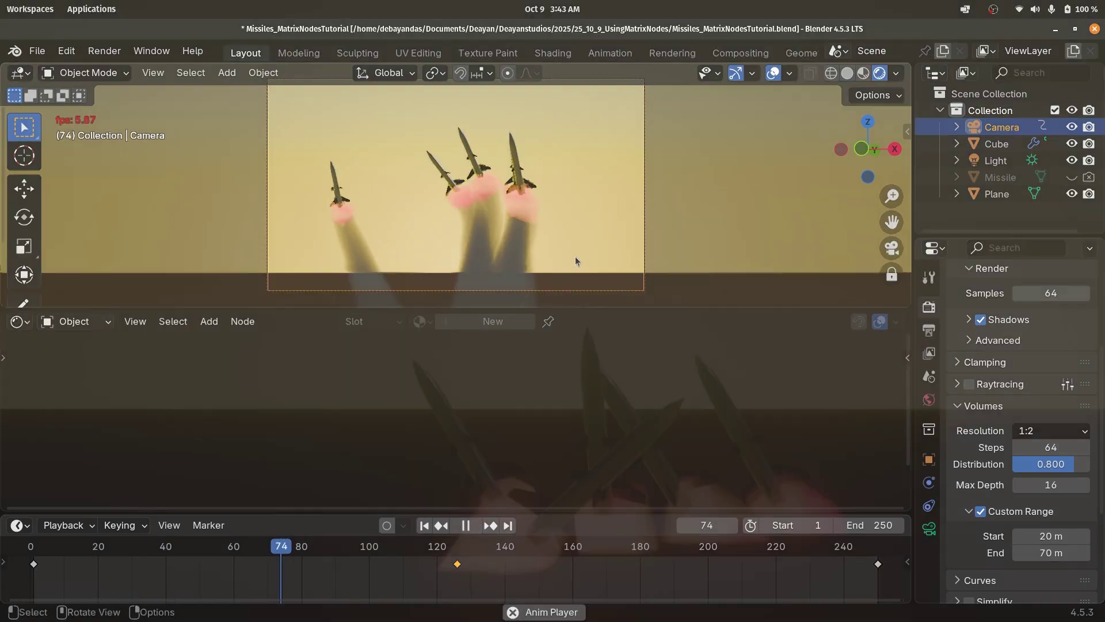